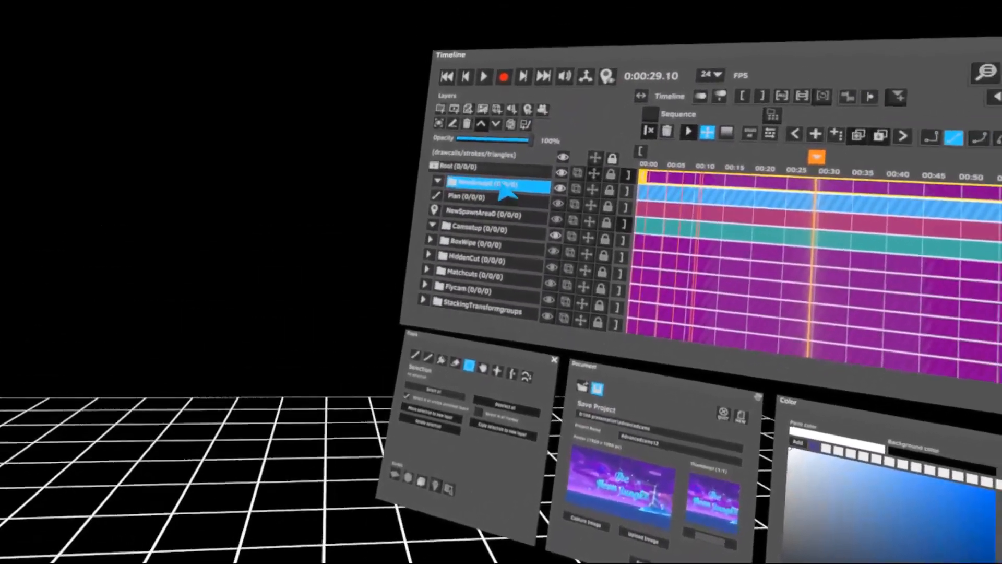
- Rename the new layer group as camgroup
double_click(500, 189)
text(ca)
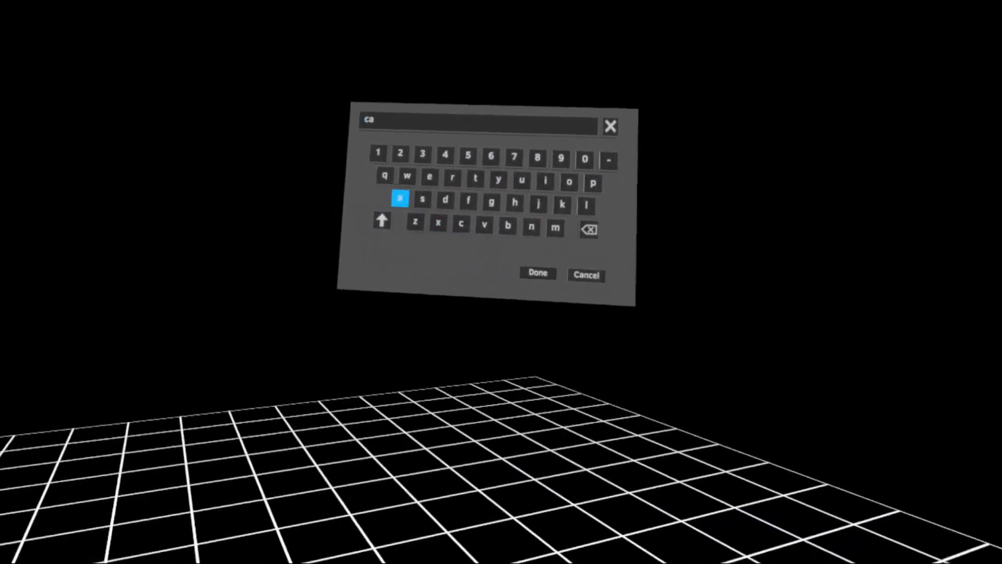
text(mgroup)
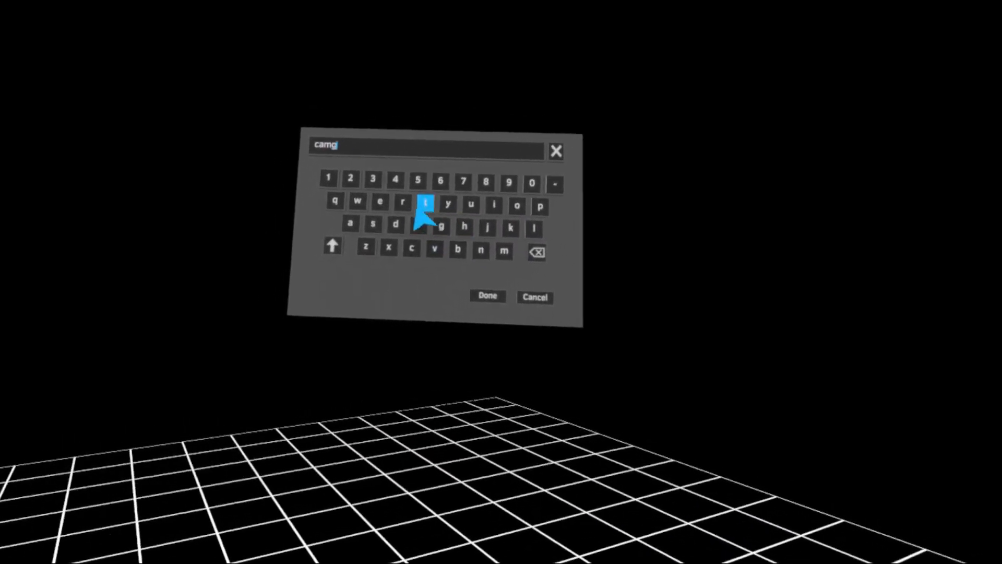
click(479, 299)
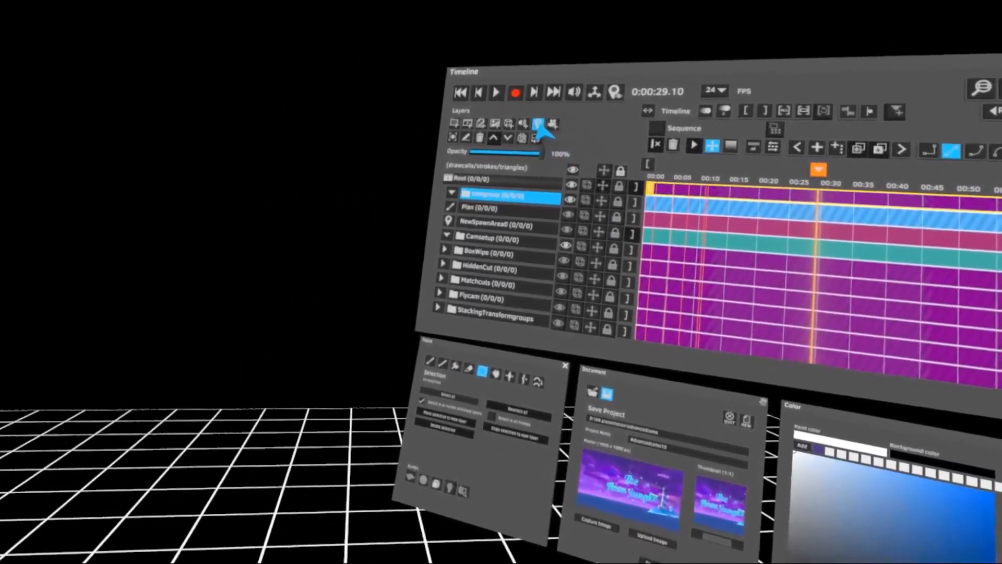
- Add a spawn area layer inside camgroup, check its marker on the floor grid, and accept its layer settings
click(538, 124)
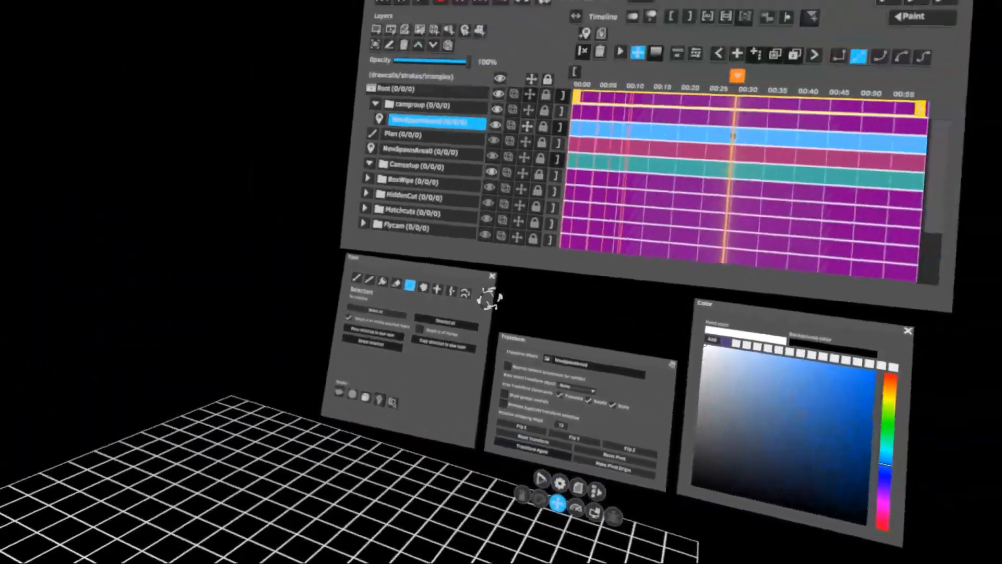
click(511, 156)
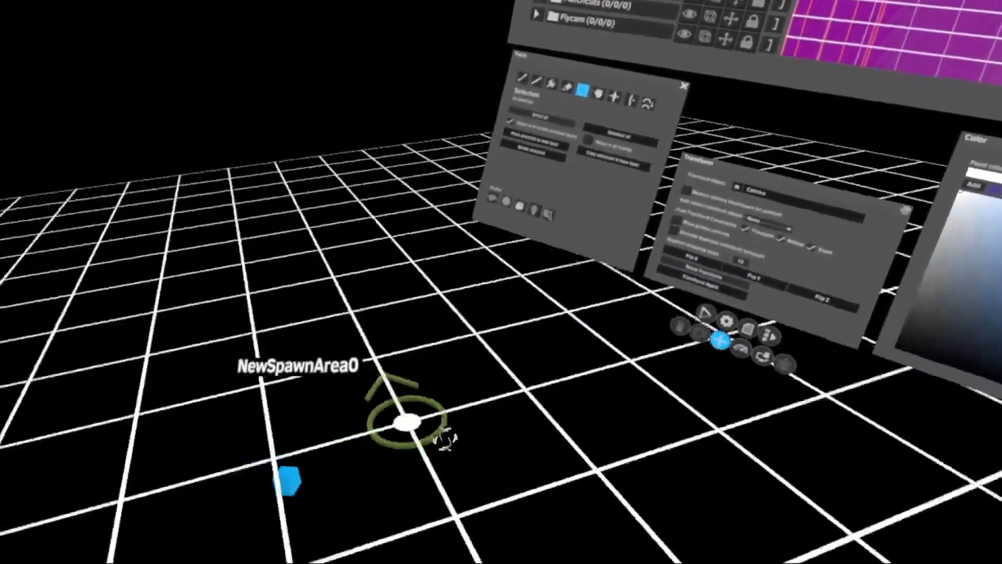
middle_drag(446, 439, 439, 378)
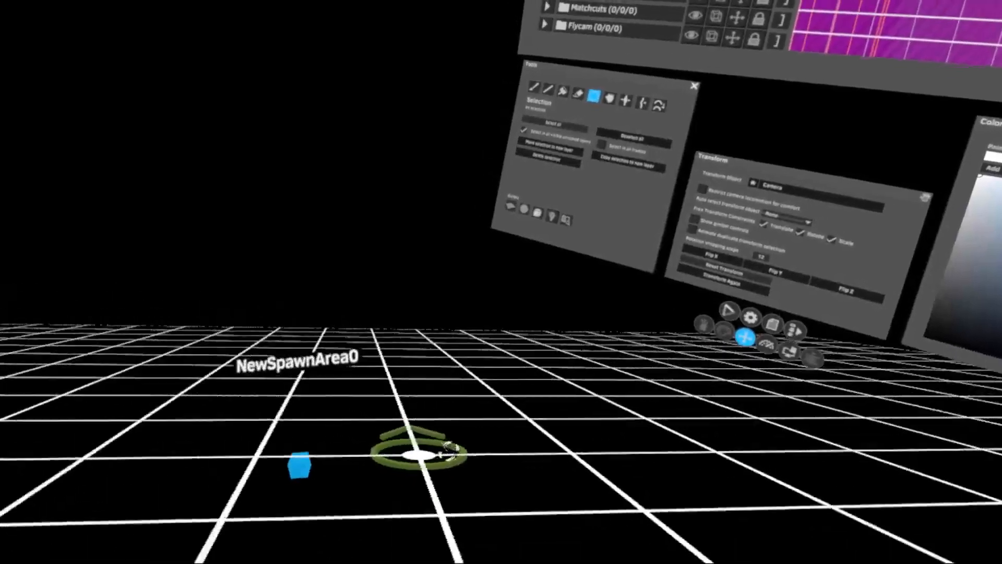
middle_drag(448, 450, 406, 442)
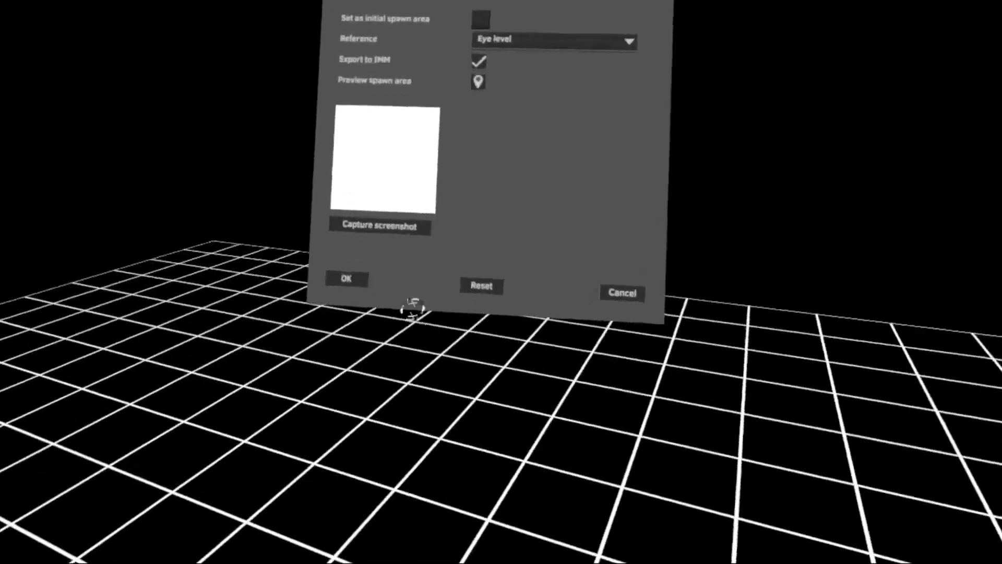
click(347, 280)
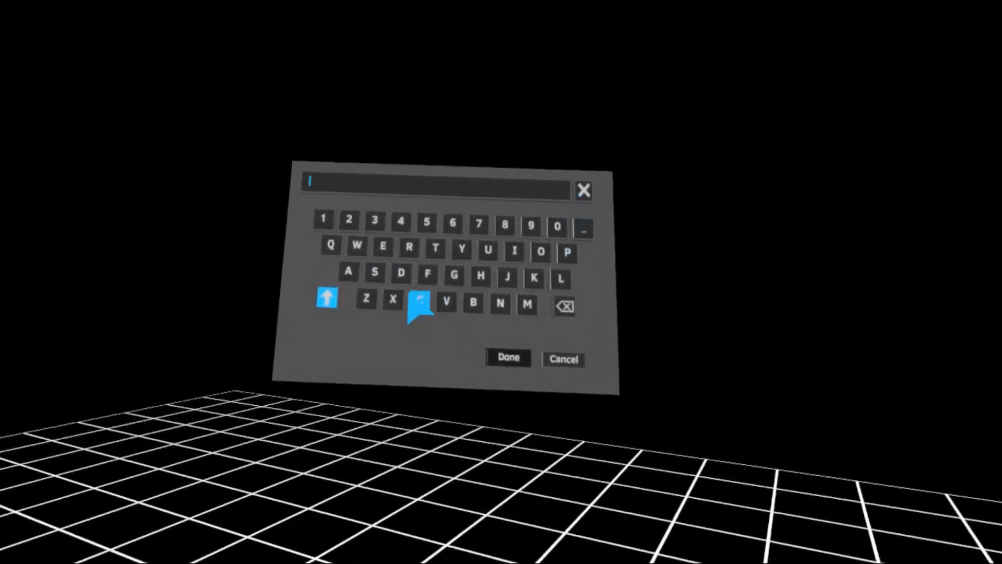
- Rename the spawn area layer in camgroup as Spawnarea1 and accept its layer settings
click(443, 229)
click(330, 250)
click(478, 291)
click(470, 292)
click(506, 239)
click(342, 263)
click(330, 229)
click(442, 290)
click(269, 253)
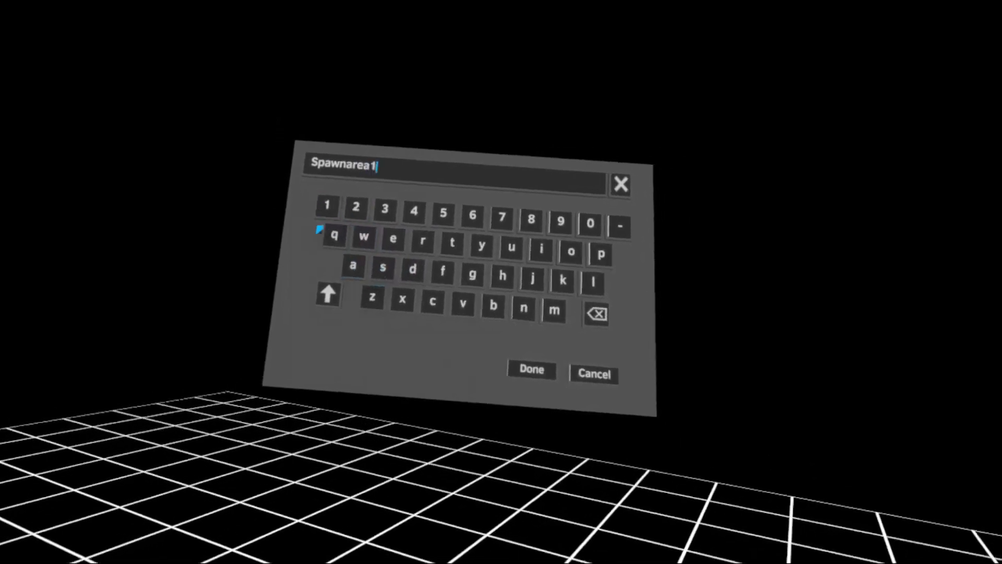
click(328, 208)
click(501, 328)
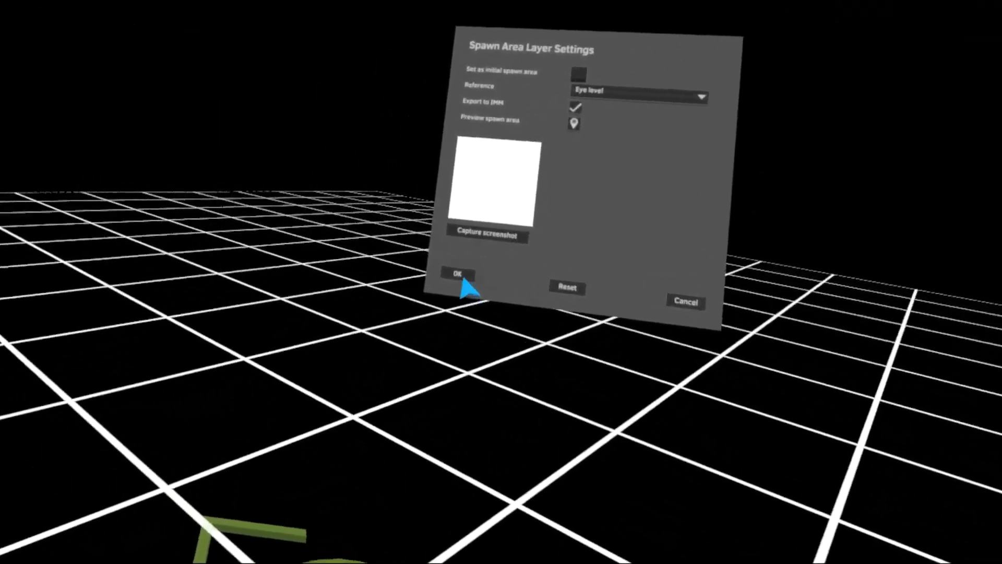
click(486, 278)
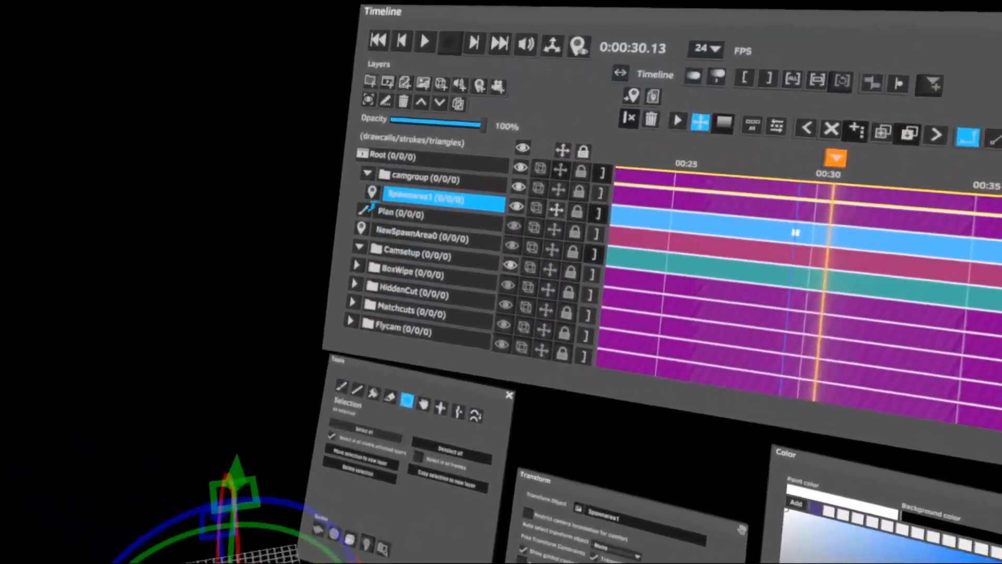
- Move the playhead back to the Spawnarea1 keyframe in the timeline
click(341, 225)
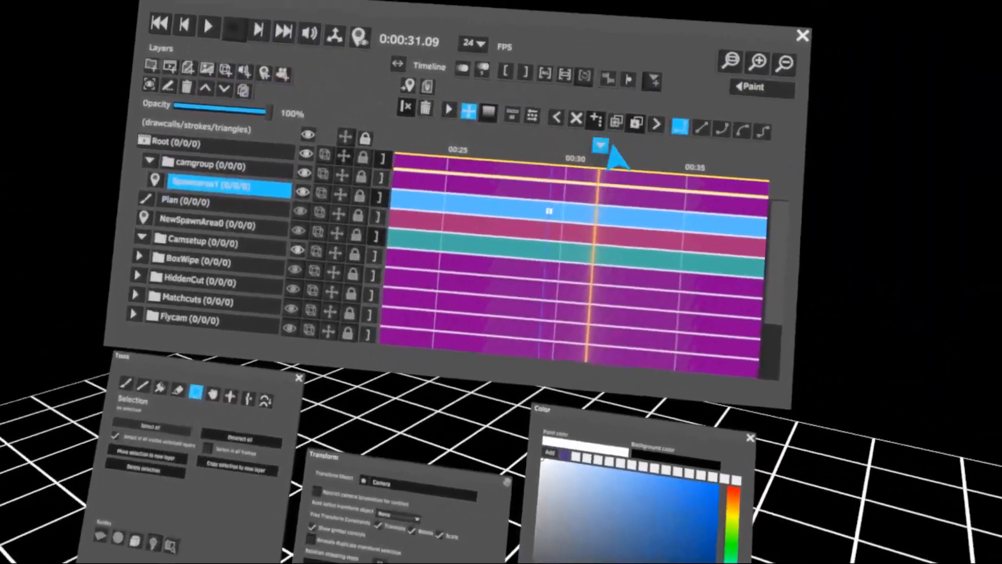
drag(614, 151, 551, 176)
click(532, 193)
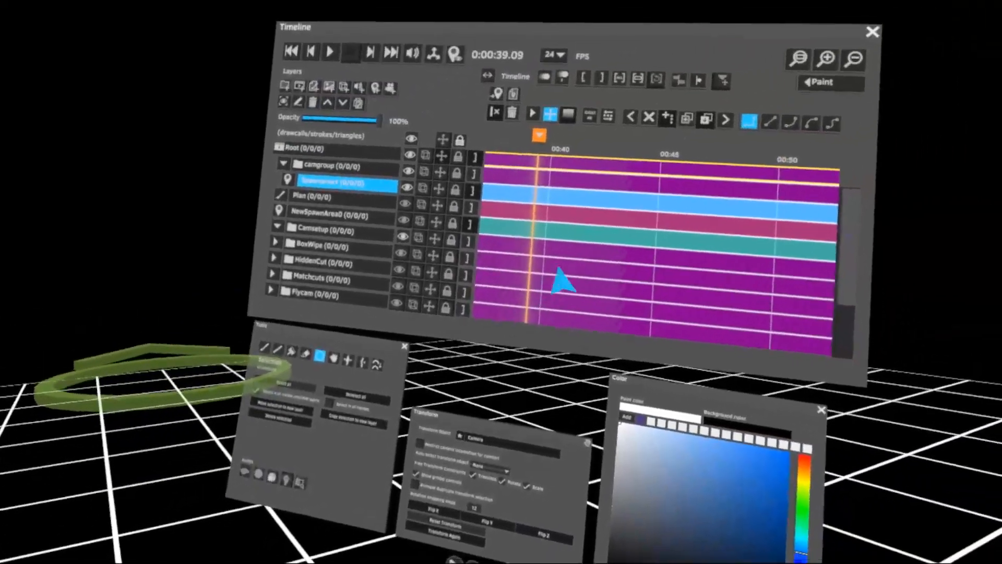
- Add a new paint layer above Spawnarea1 inside camgroup
scroll(559, 224, down, 5)
click(473, 156)
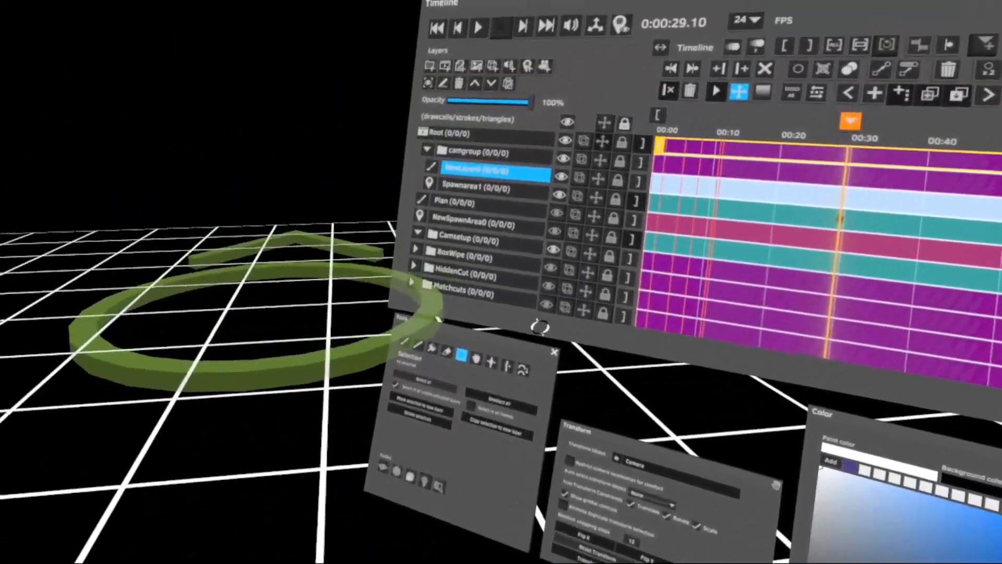
key(space)
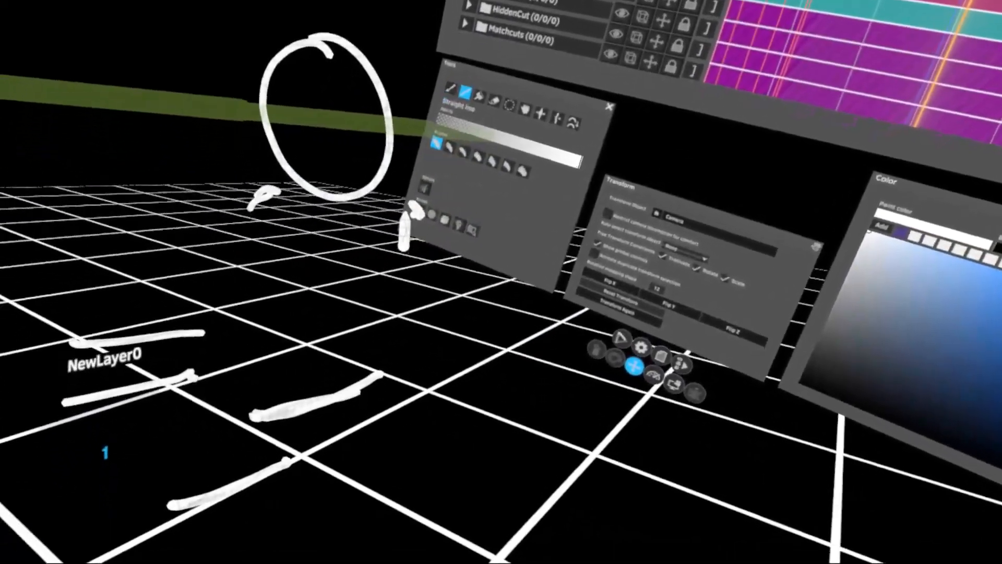
- Draw straight vertical strokes down from both shoulders as the figure's arms
drag(402, 224, 436, 384)
drag(391, 227, 362, 346)
drag(391, 227, 420, 296)
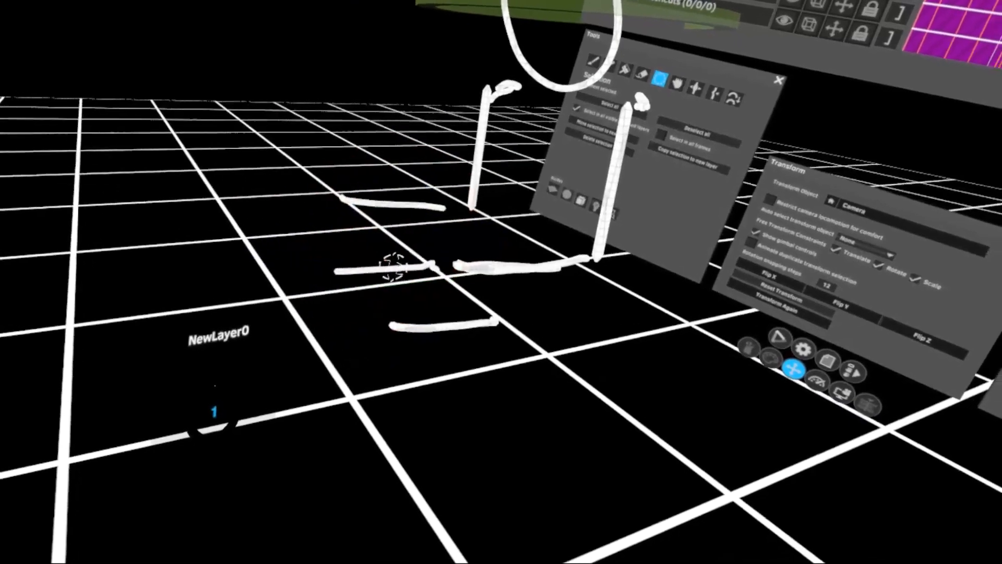
- Draw vertical lower legs down from the figure's two thigh strokes and add a body stroke below the head
click(438, 316)
mouse_move(395, 328)
mouse_down()
mouse_move(425, 369)
mouse_move(431, 344)
mouse_up()
mouse_move(361, 285)
mouse_down()
mouse_move(328, 490)
mouse_move(296, 539)
mouse_up()
drag(369, 315, 358, 560)
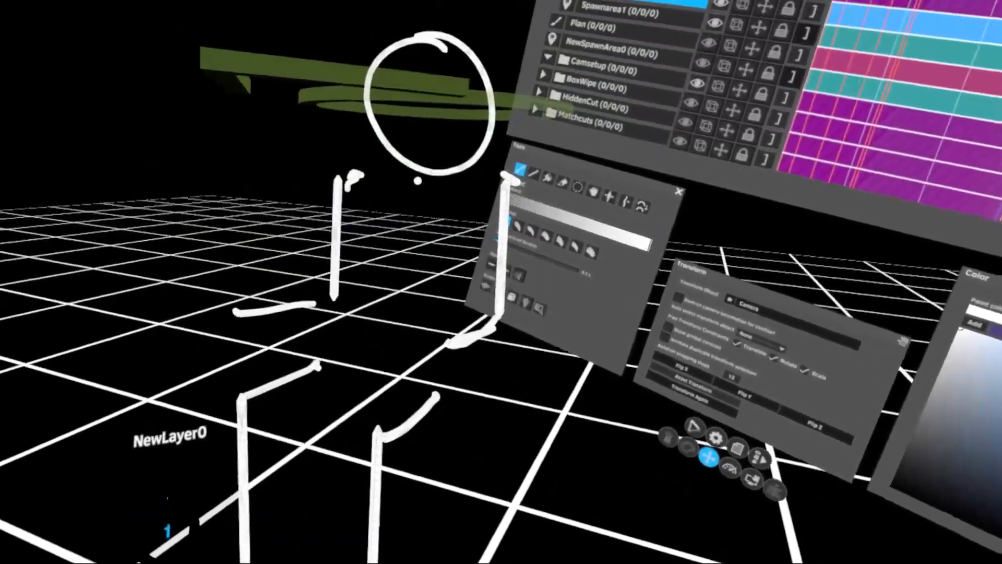
drag(394, 145, 379, 344)
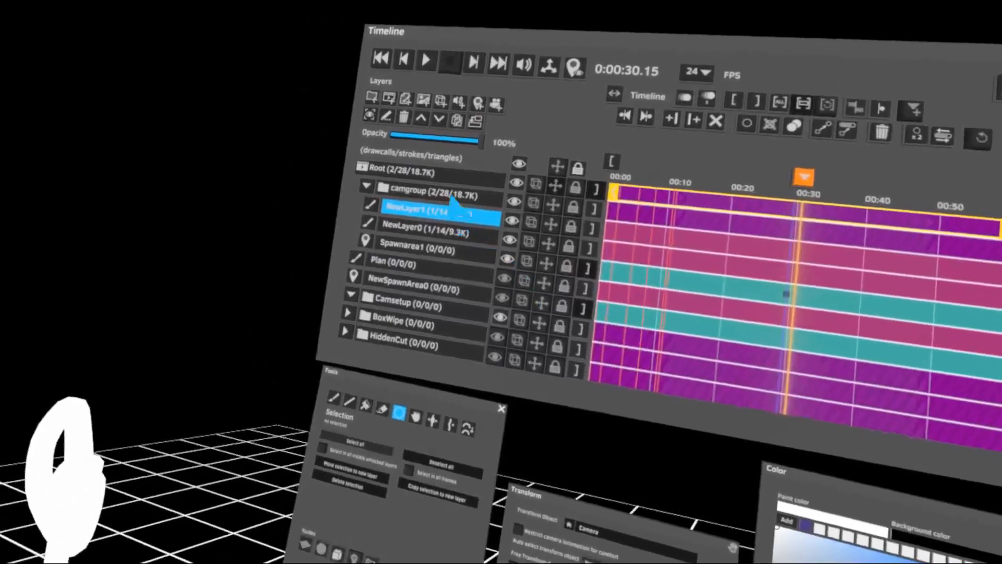
- Undo the diagonal straight line and draw a large circle around the crosshair on its own paint layer
click(466, 118)
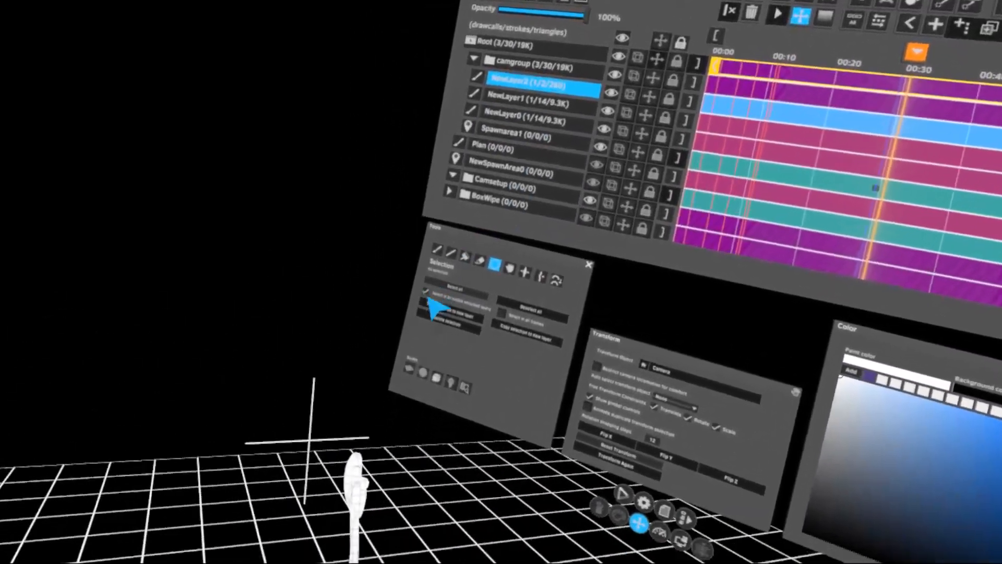
click(402, 412)
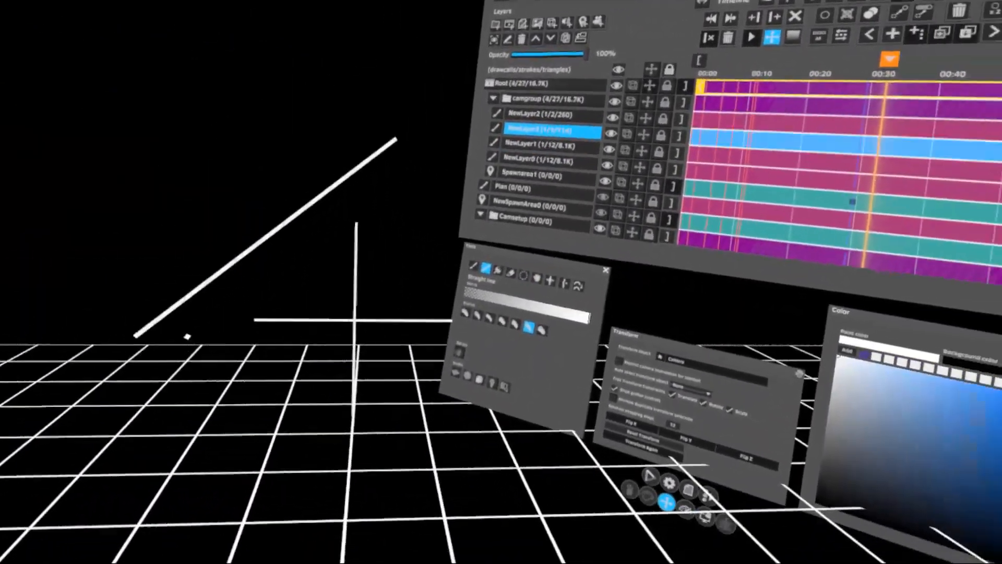
key(ctrl+z)
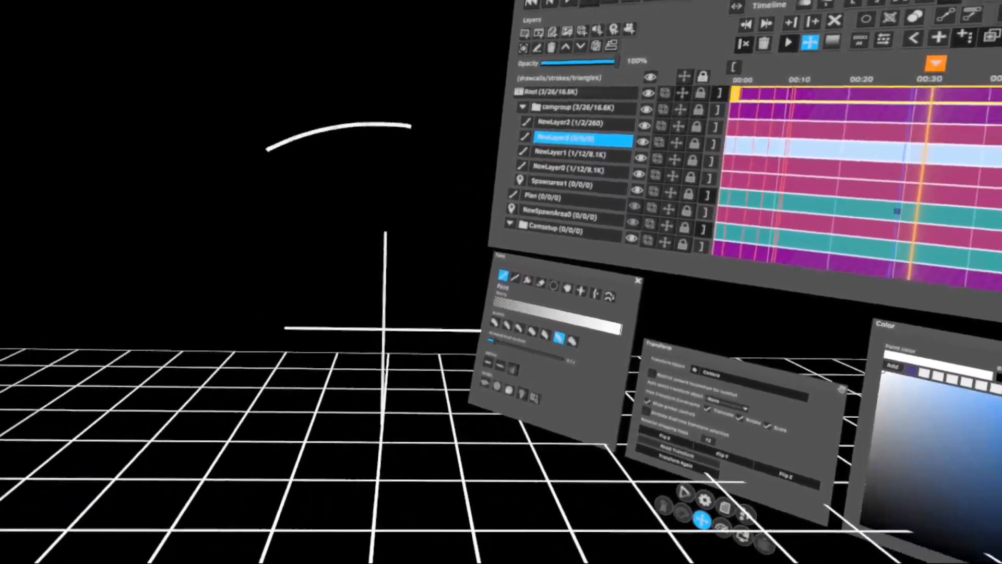
drag(266, 150, 510, 478)
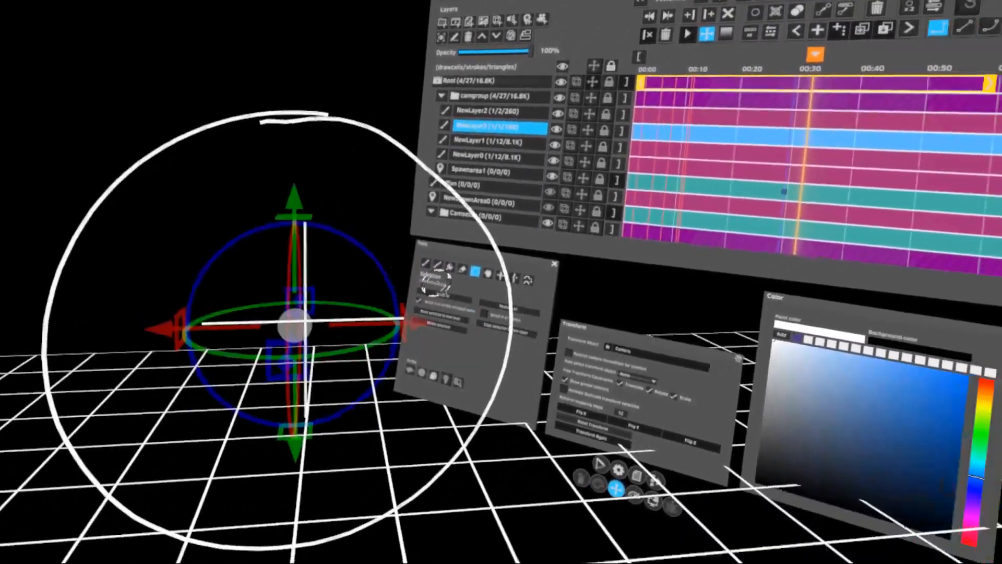
- Enlarge the circle around the crosshair and thicken its stroke
click(562, 287)
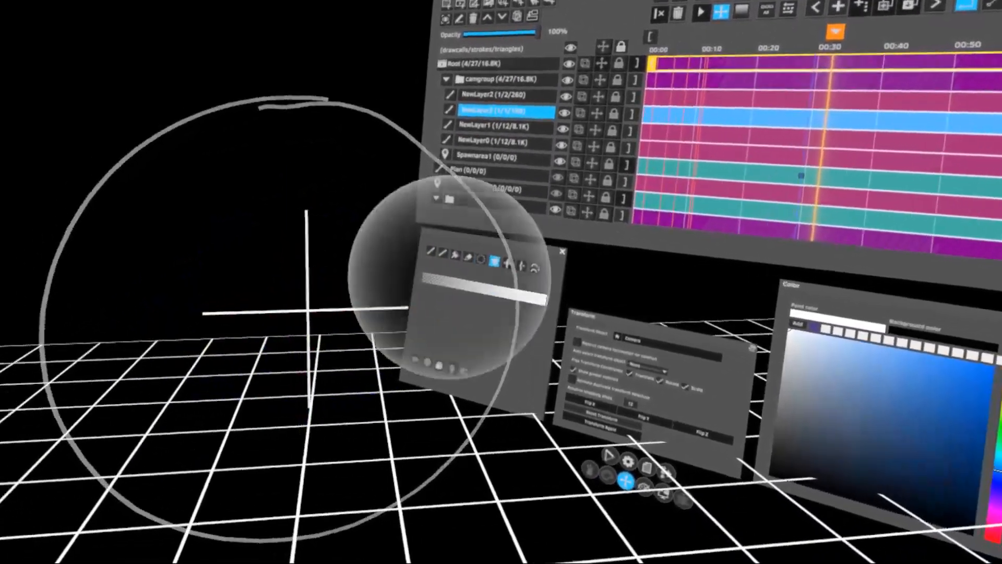
mouse_move(335, 338)
mouse_down()
mouse_move(355, 383)
mouse_move(295, 334)
mouse_up()
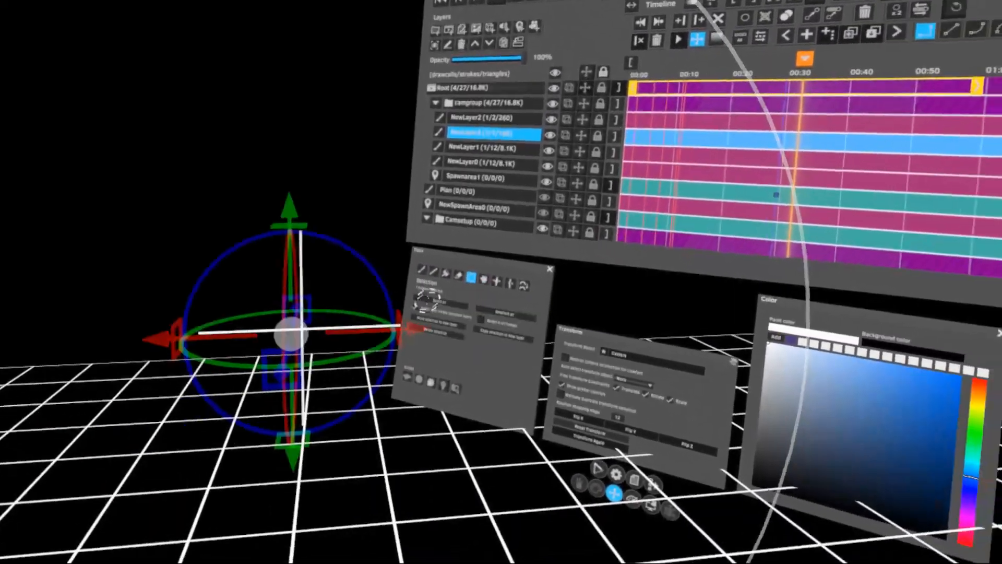
click(579, 302)
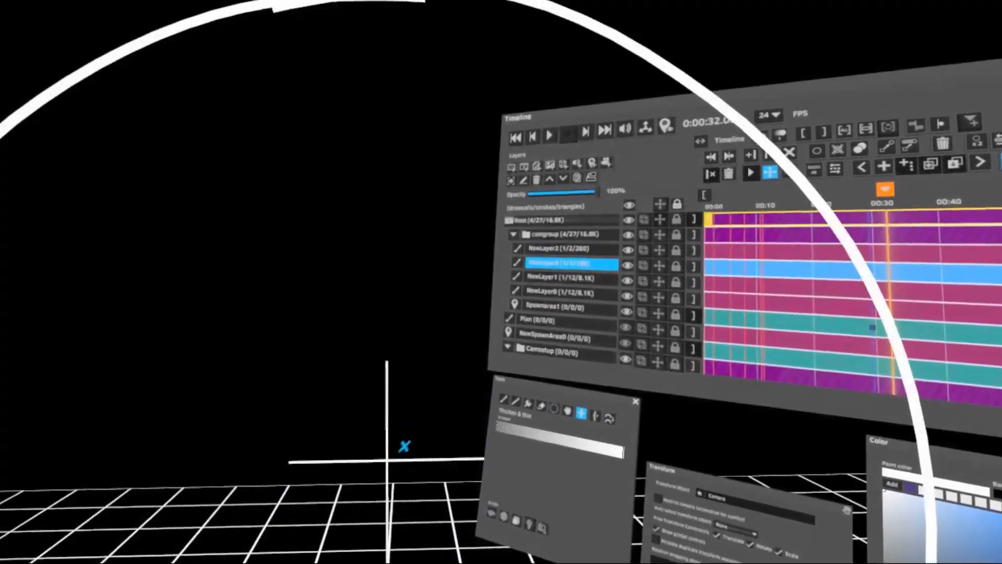
click(543, 392)
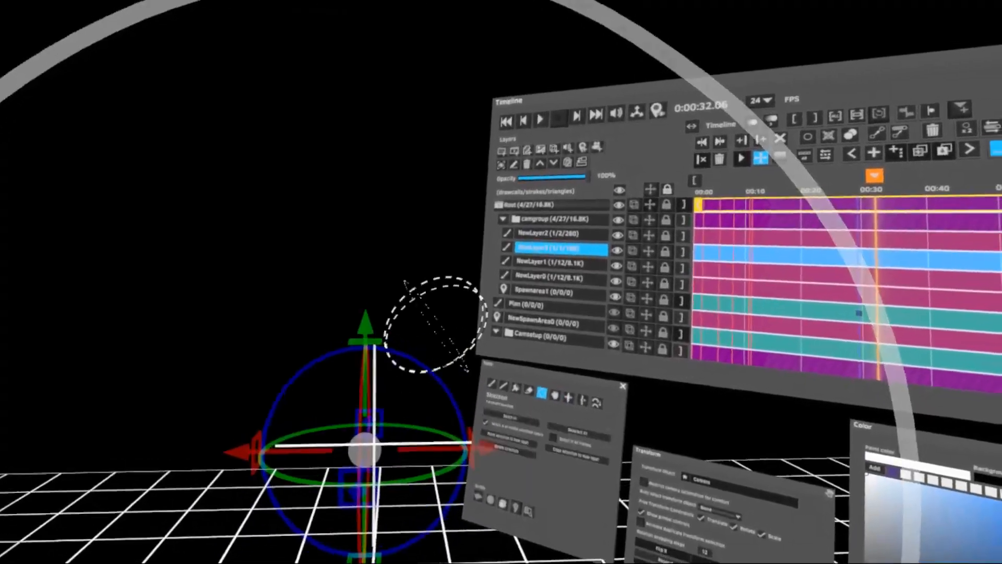
- Select the thickened circle and reposition it so that it surrounds the crosshair
drag(369, 39, 387, 134)
click(389, 133)
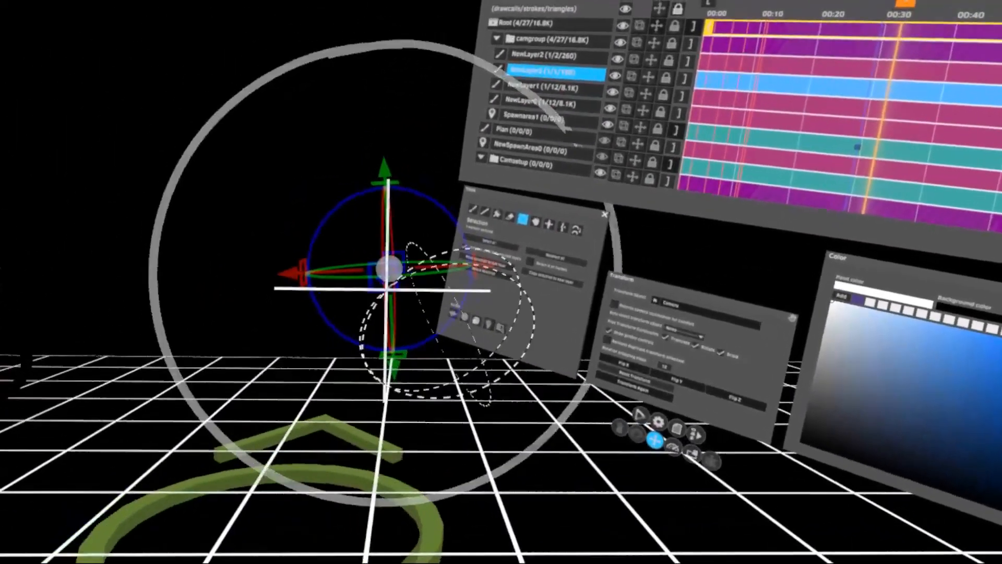
click(389, 289)
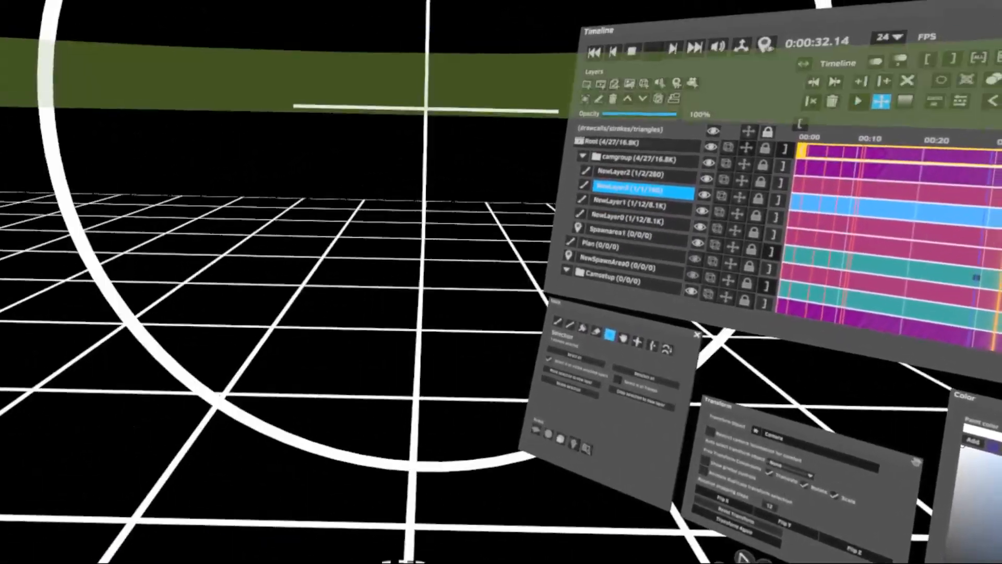
key(space)
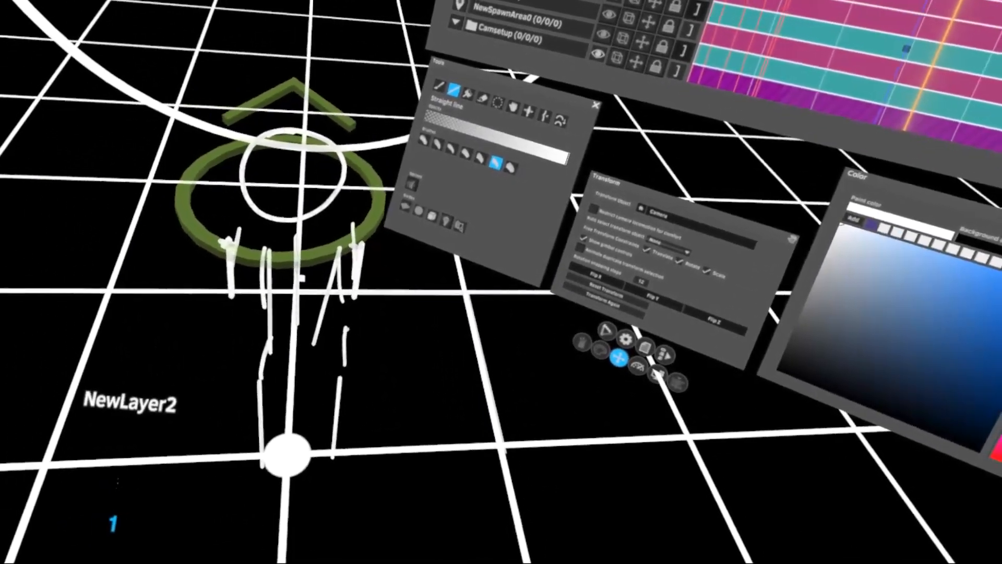
- Select the L-shaped pair of straight lines beside the figure and place a duplicate end to end with it
click(498, 102)
click(464, 294)
click(405, 207)
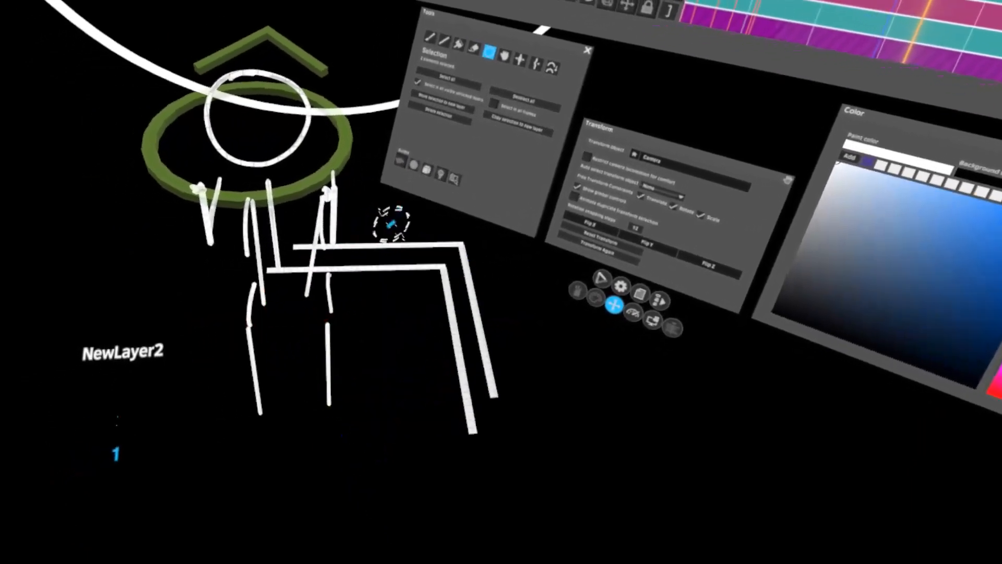
drag(392, 224, 364, 252)
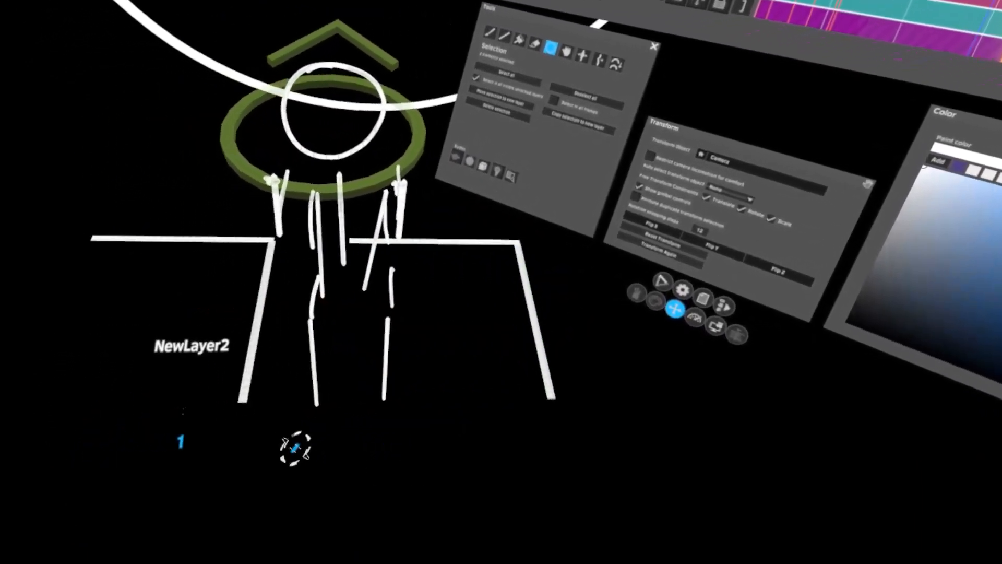
- Repeat the duplicate transform of the L-shaped lines to build a row of floor tiles
click(585, 450)
click(610, 472)
click(640, 496)
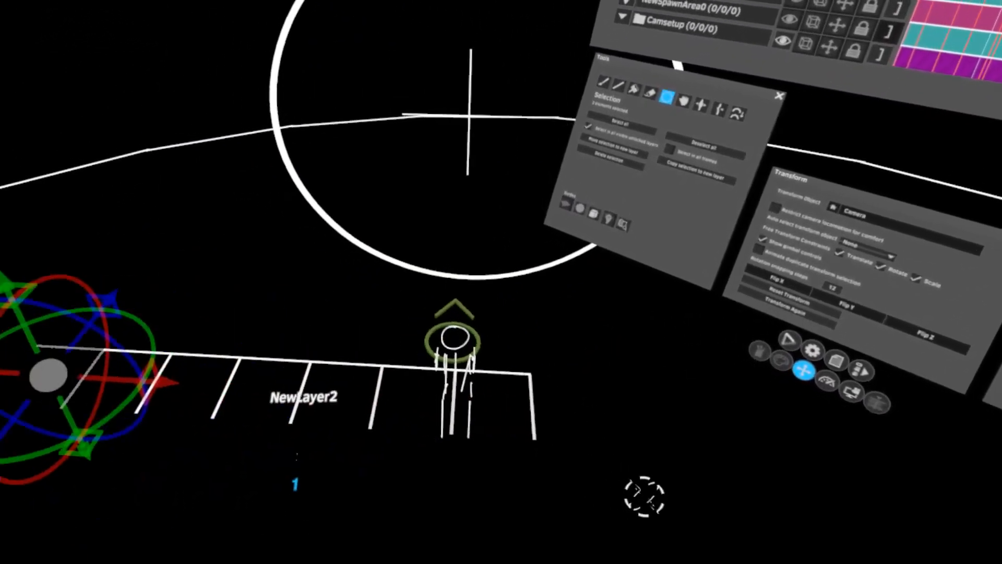
click(674, 472)
click(715, 438)
click(757, 410)
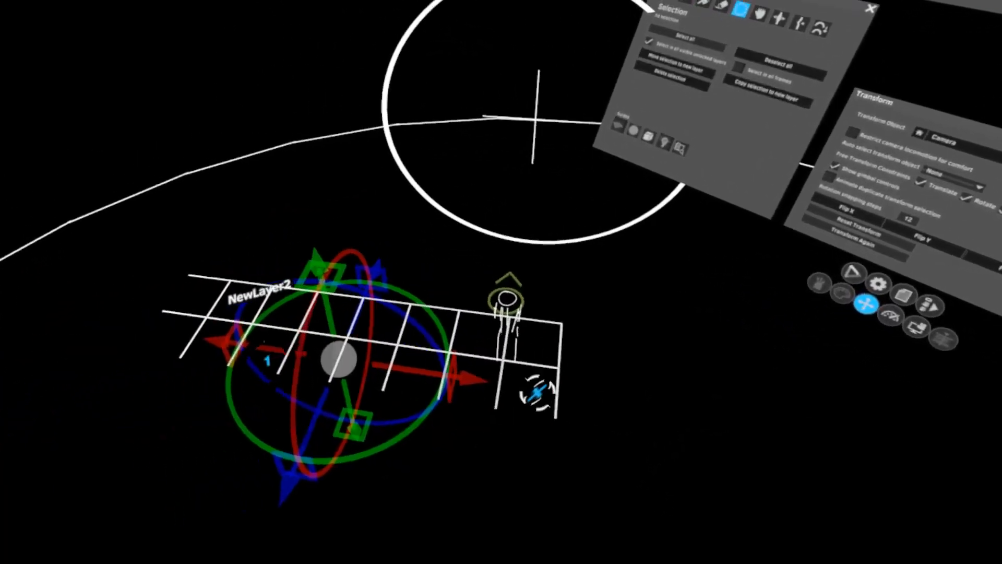
- Select the whole tile row and duplicate it repeatedly to form a rectangular floor grid
click(345, 293)
drag(481, 445, 231, 344)
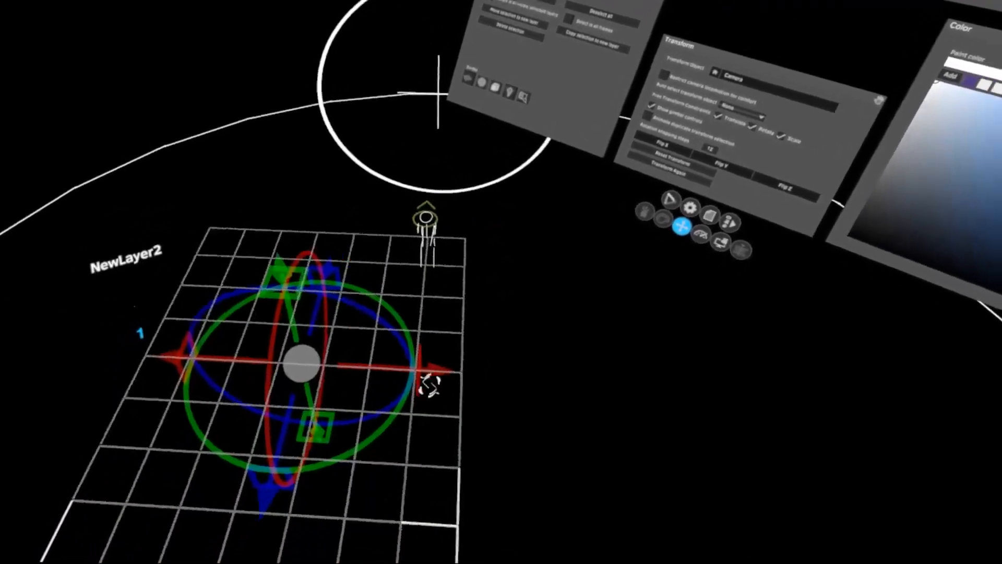
drag(374, 423, 398, 352)
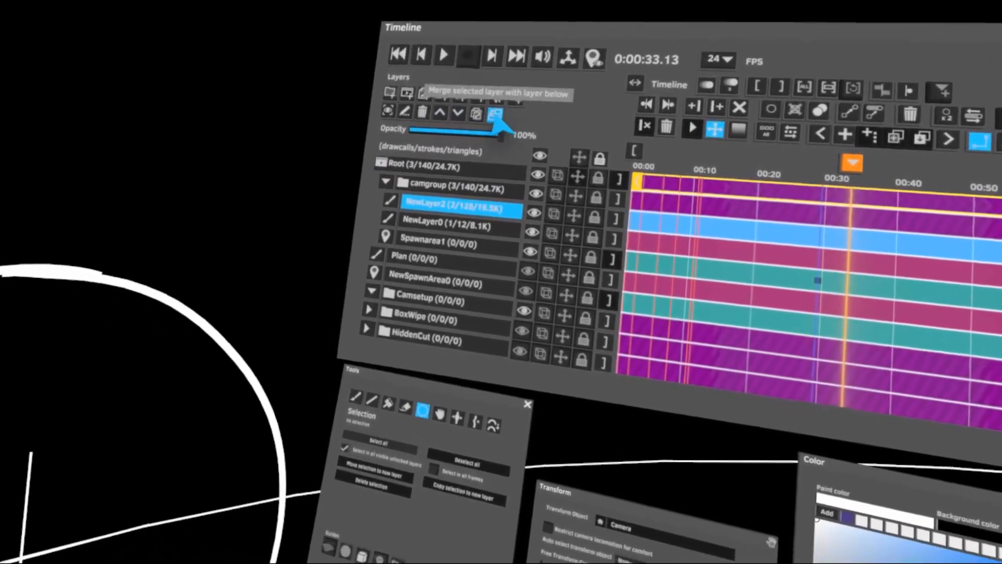
- Merge NewLayer2 with the drawing layer below it in camgroup and add a new paint layer at the root
click(495, 114)
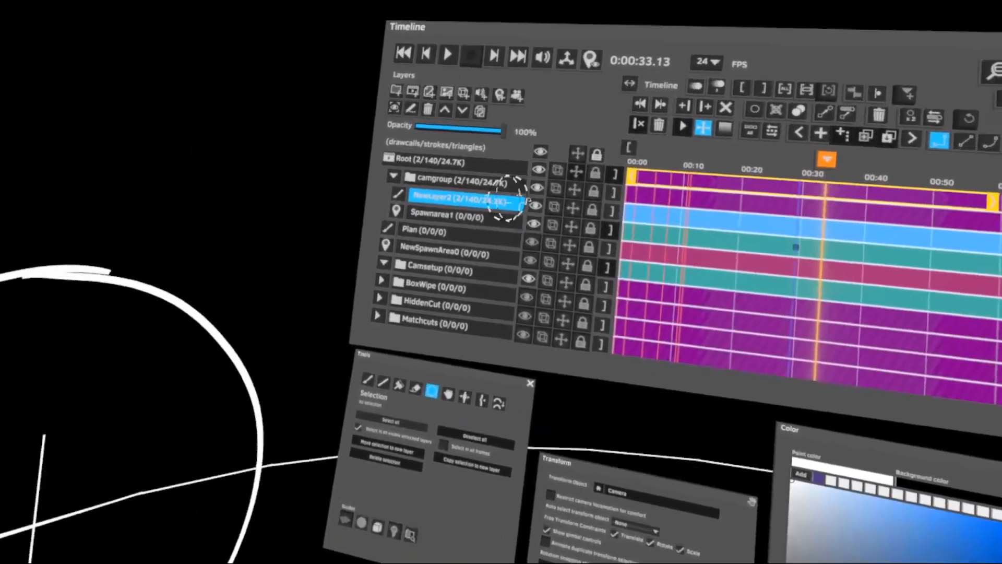
click(486, 160)
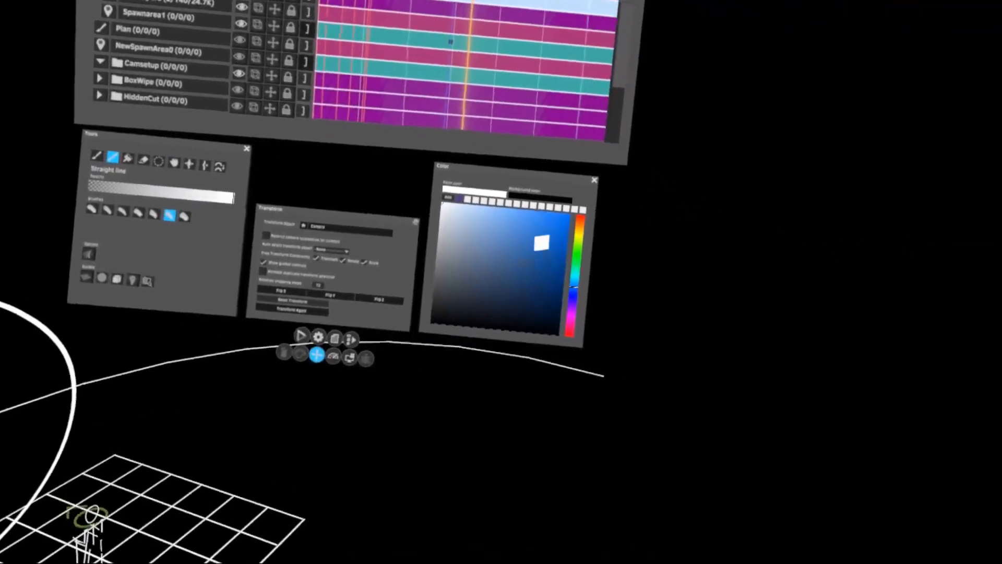
- Paint a large blue floor plane beneath the grid and a near-white stick figure standing on it
click(540, 235)
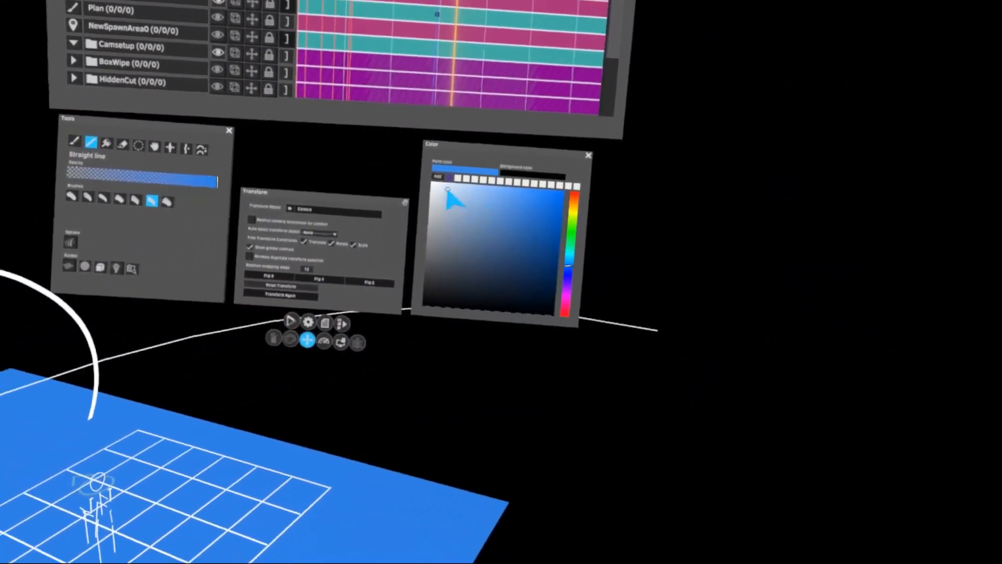
click(447, 190)
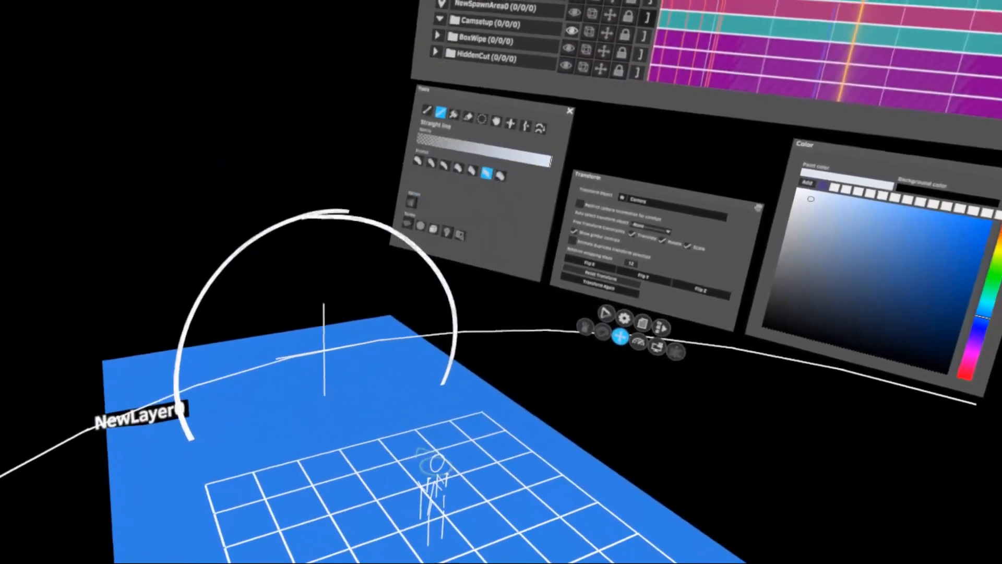
click(466, 133)
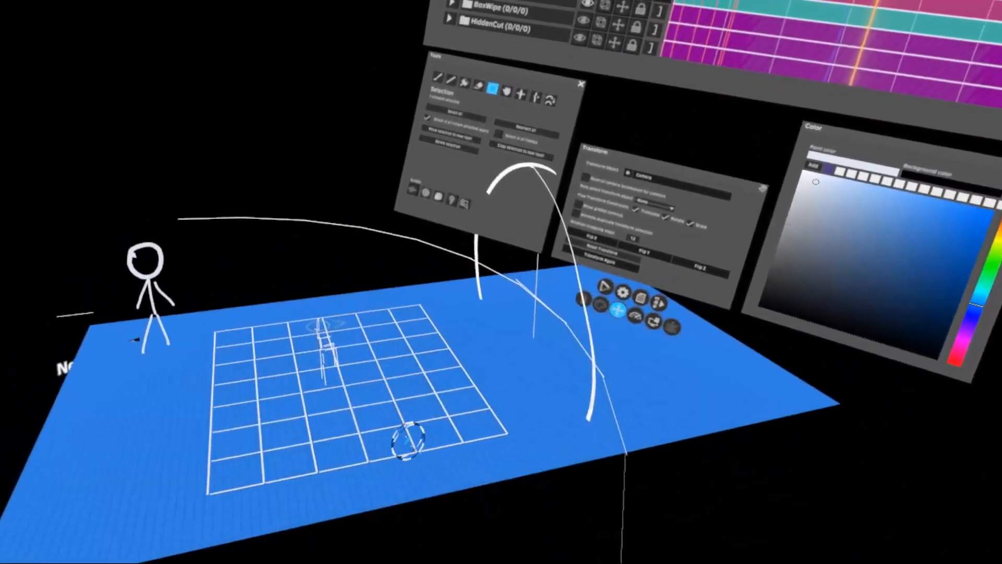
- Move the stick figure to its own layer, NewLayer1, and set the playhead to 0:00:29.21
click(407, 440)
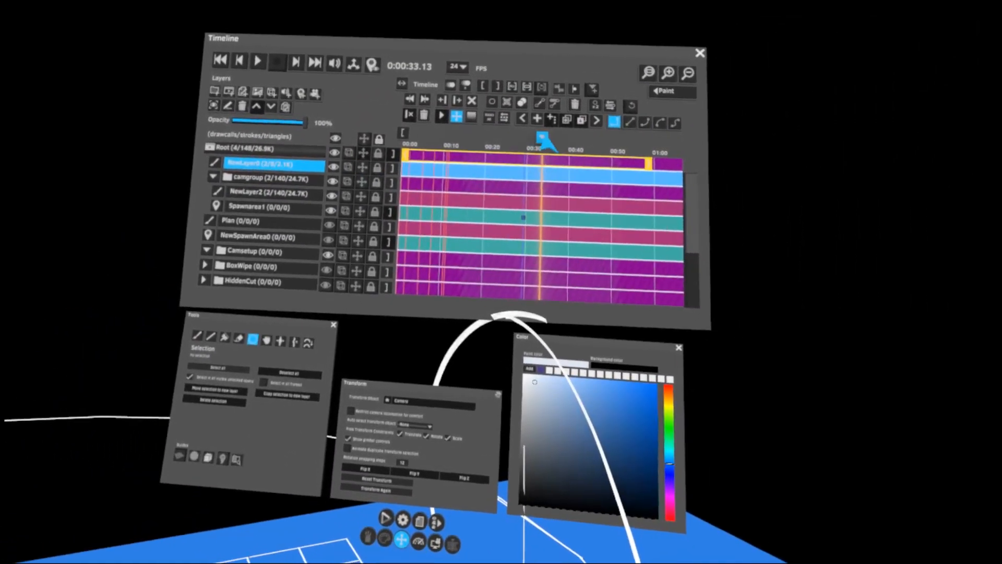
click(532, 122)
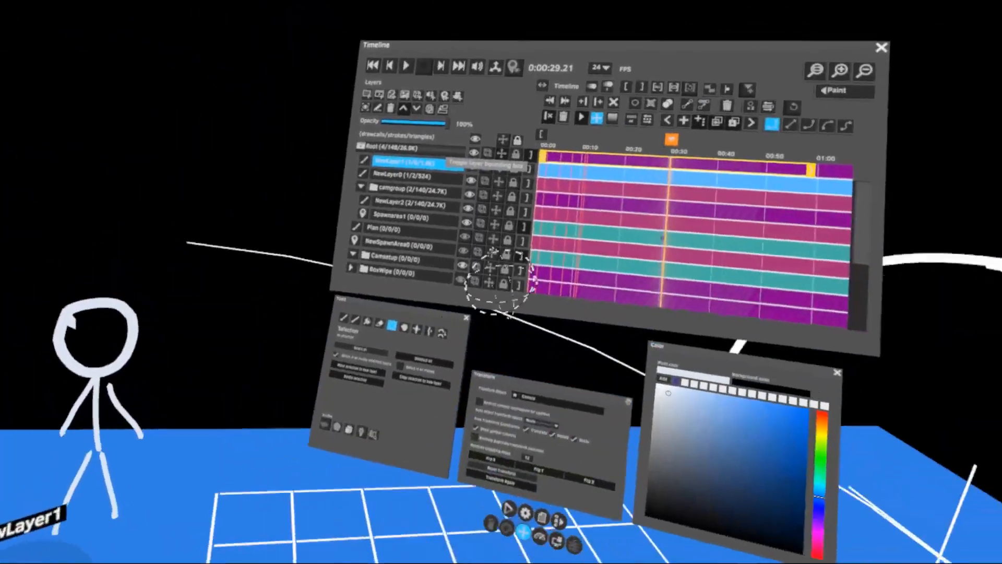
click(510, 166)
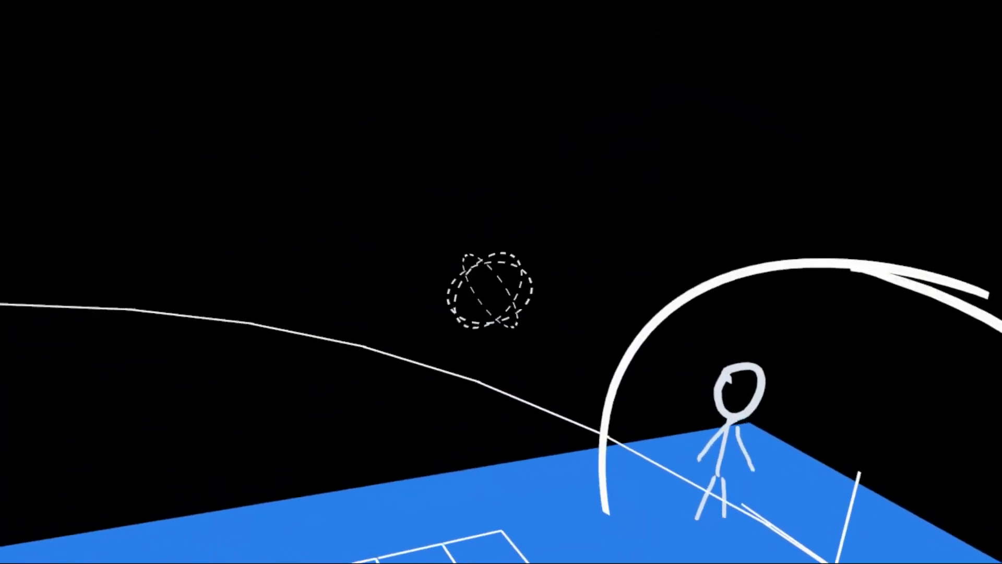
- Record the stick figure's movement across the blue floor as an animation on NewLayer1, ending at about 0:00:35
key(space)
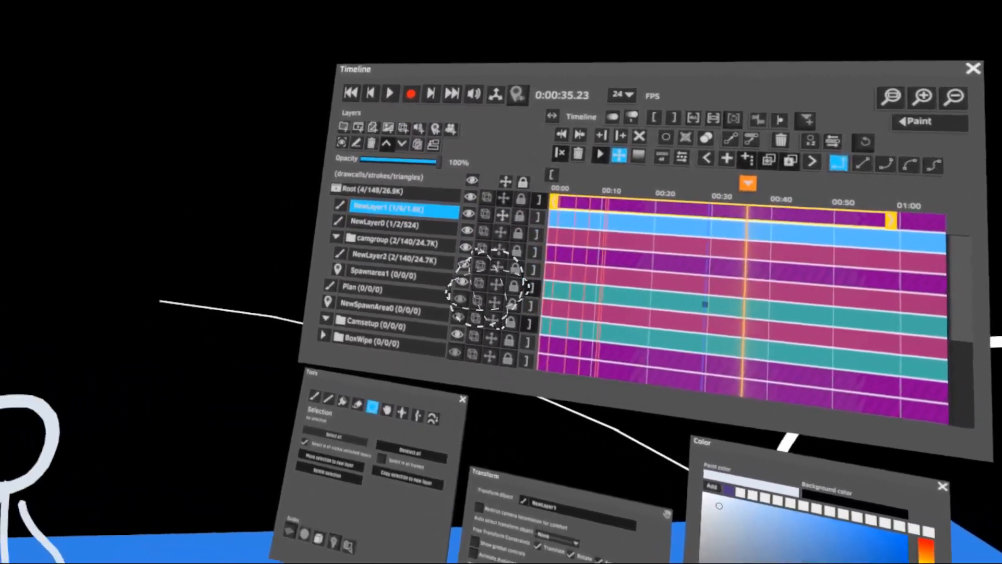
key(Left)
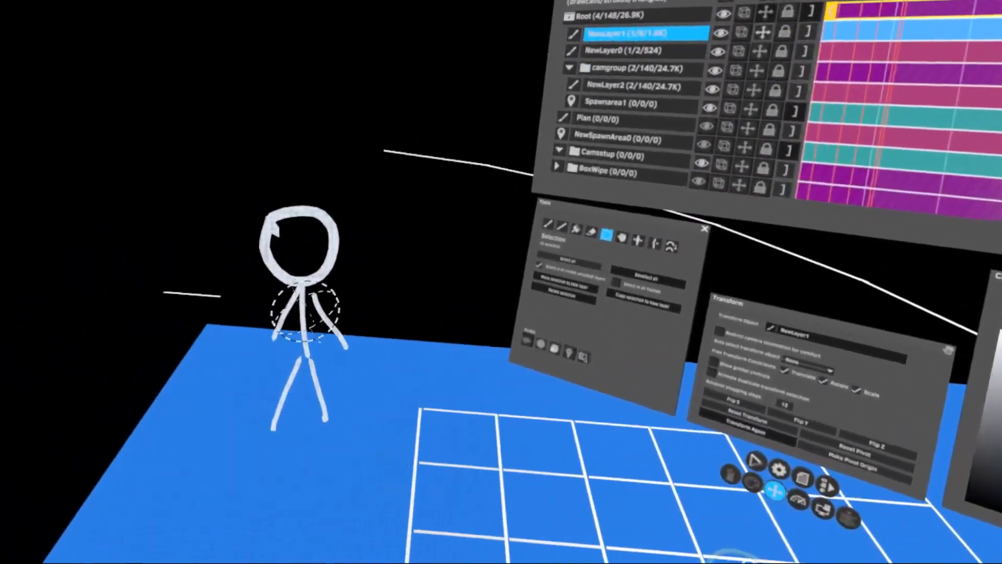
click(340, 284)
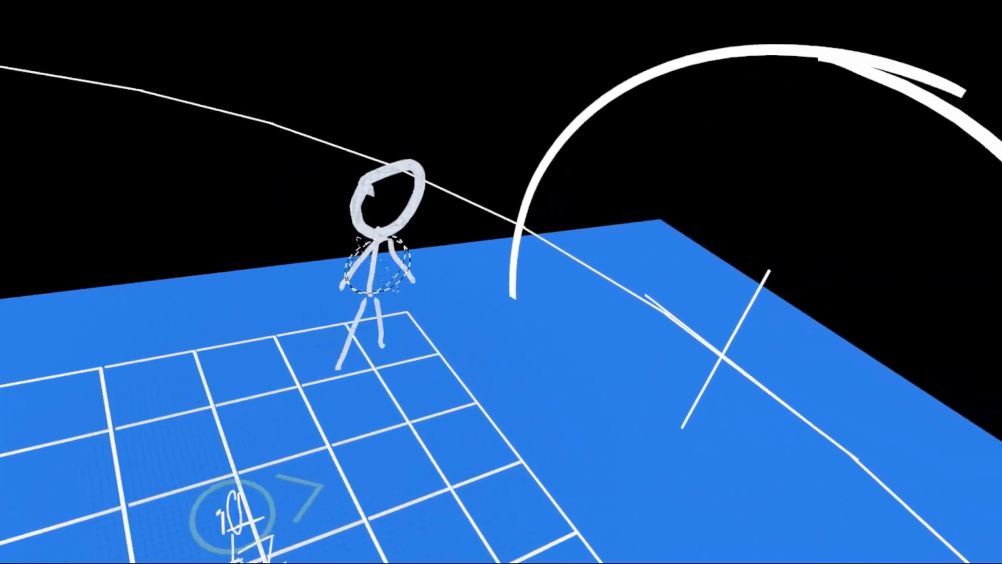
mouse_move(554, 225)
mouse_down()
mouse_move(568, 213)
mouse_move(554, 217)
mouse_up()
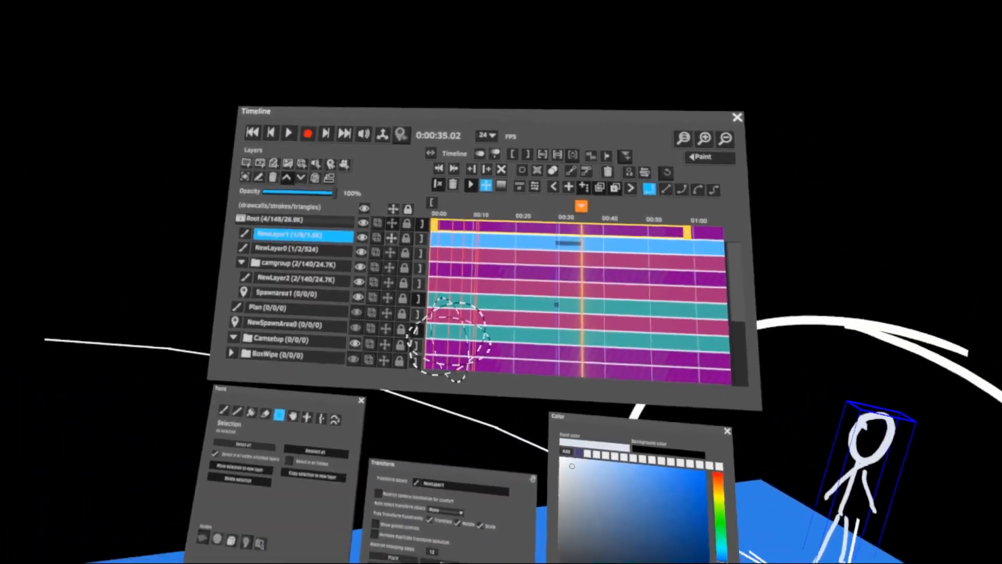
- Make a hidden backup copy of camgroup and keyframe the original at 0:00:29.10 and 0:00:34.17 to follow the figure's walk
scroll(503, 261, up, 3)
drag(499, 186, 626, 162)
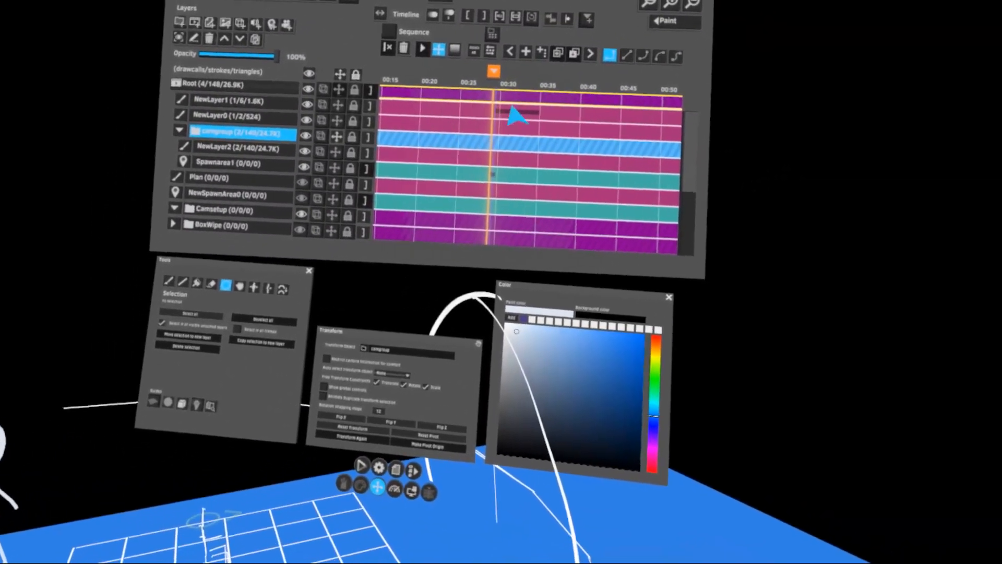
scroll(484, 183, up, 5)
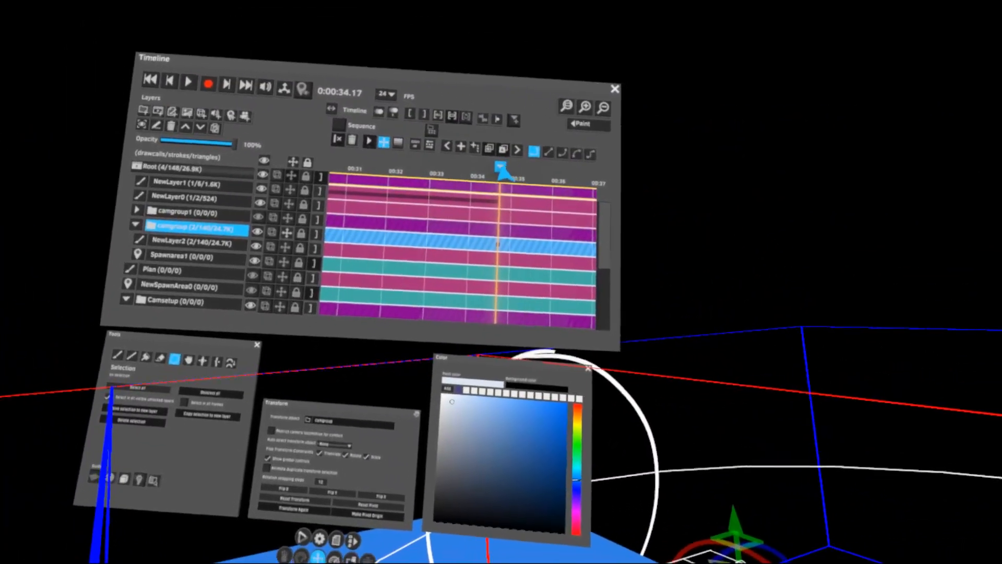
drag(503, 172, 479, 208)
scroll(456, 241, left, 3)
drag(456, 242, 433, 233)
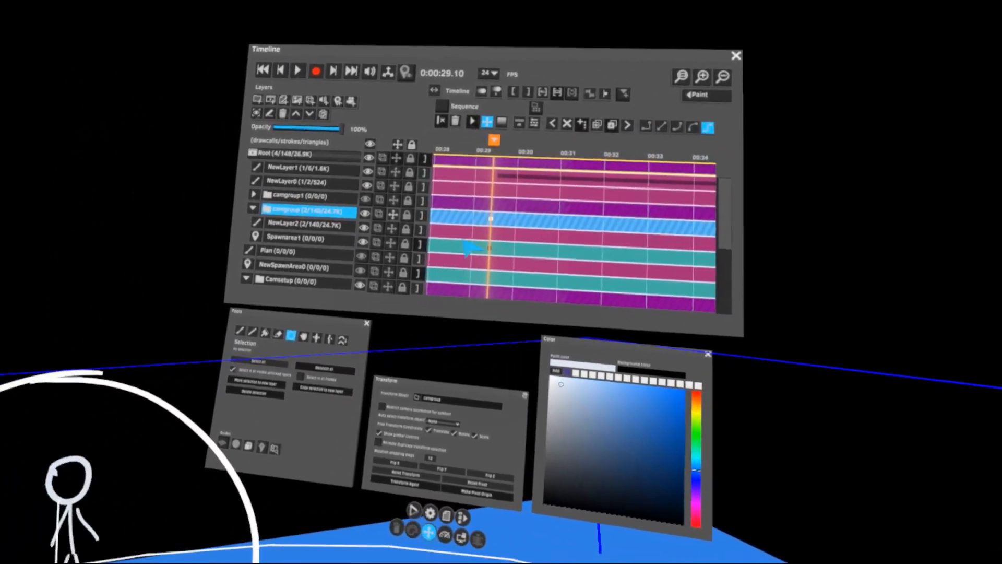
- Preview the camgroup movement between its two keyframes from the viewer's position and return the playhead to the start of the move
key(Right)
key(Right)
key(Right)
key(Right)
key(Right)
key(Right)
key(Right)
key(Right)
key(Right)
key(Right)
key(Right)
key(Right)
key(Right)
key(Right)
key(Right)
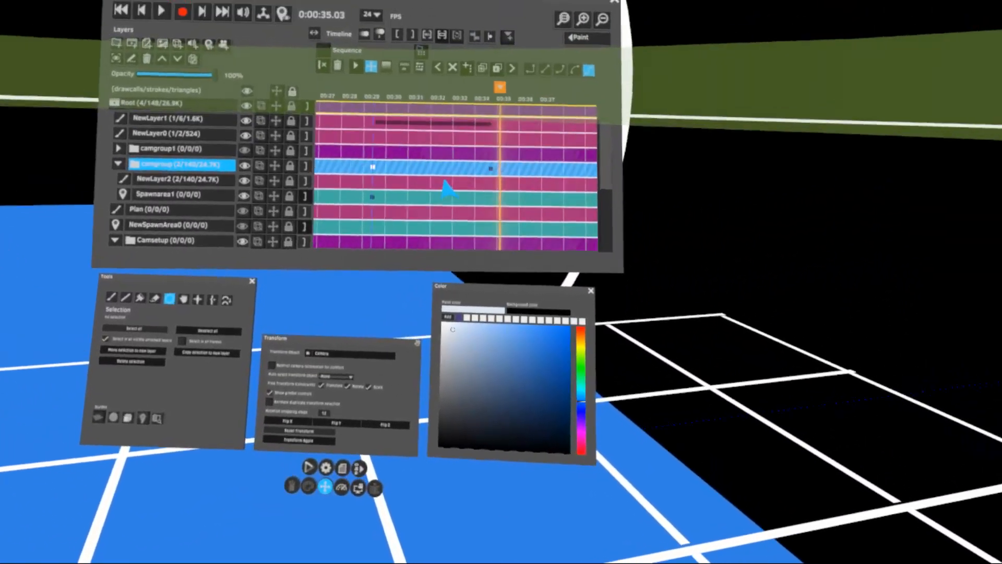
scroll(416, 253, up, 5)
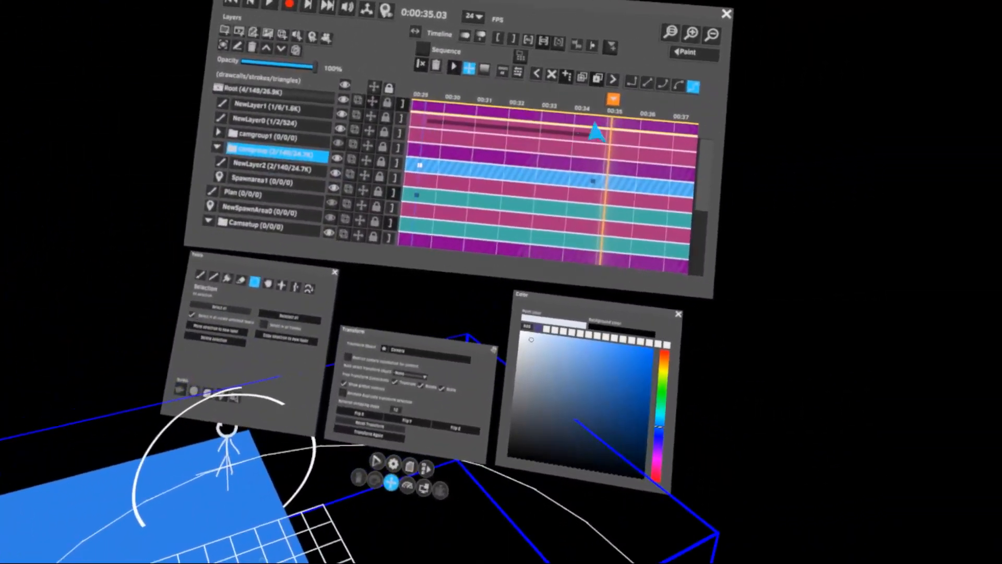
drag(598, 135, 564, 134)
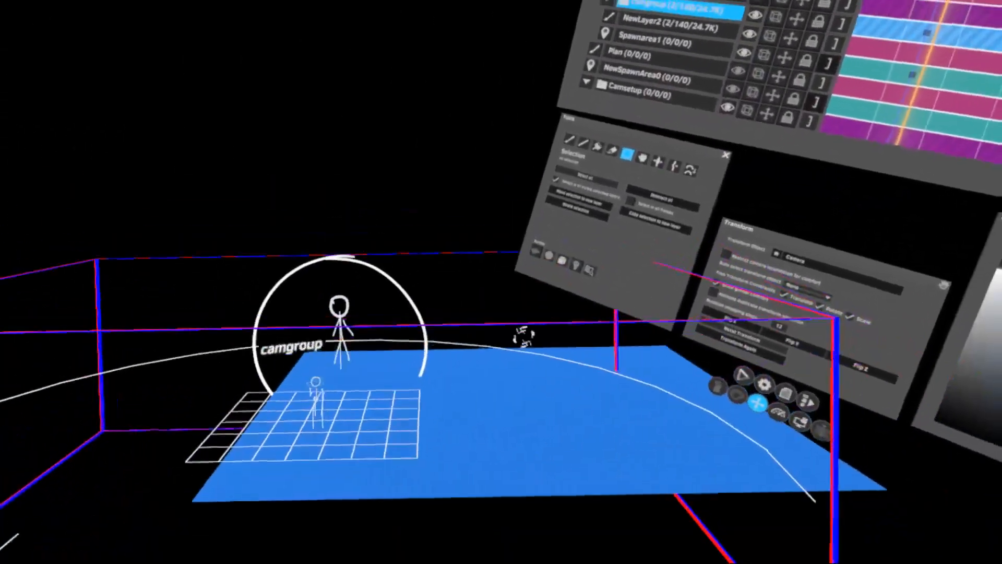
- Sketch two curved strokes above the scene on NewLayer2 to illustrate the easing of the camera move
click(440, 150)
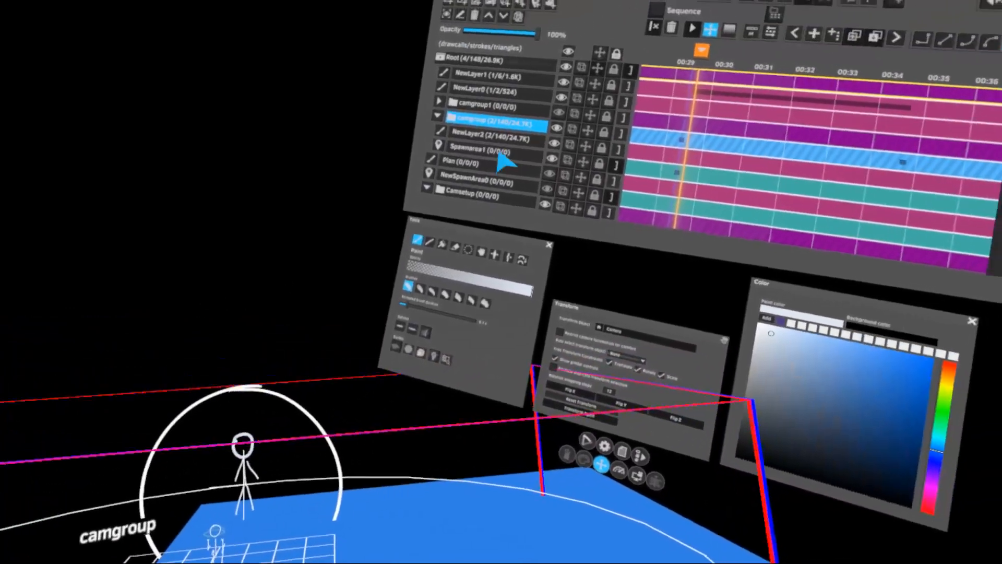
click(491, 138)
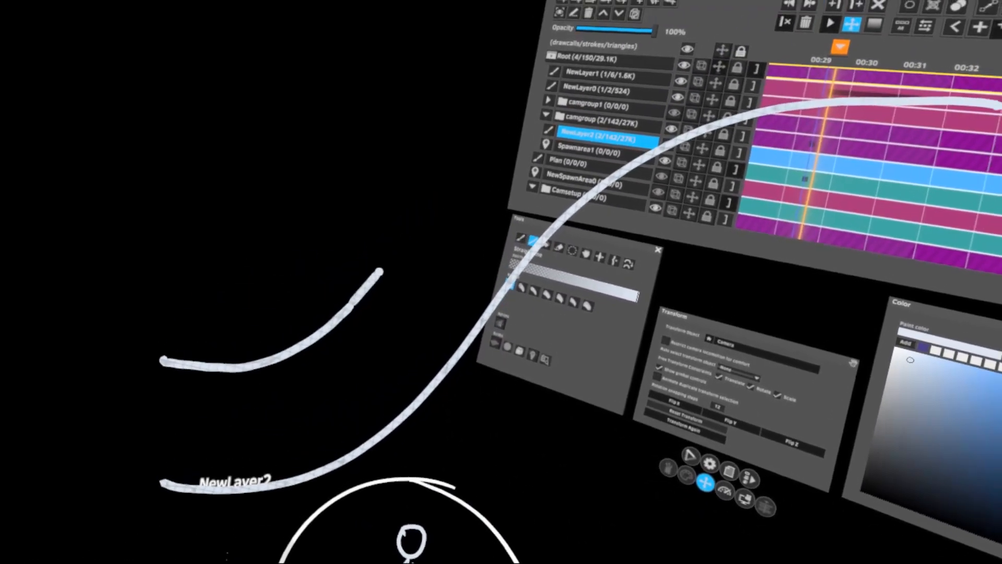
drag(373, 280, 479, 141)
mouse_move(527, 76)
mouse_down()
mouse_move(537, 34)
mouse_move(566, 27)
mouse_up()
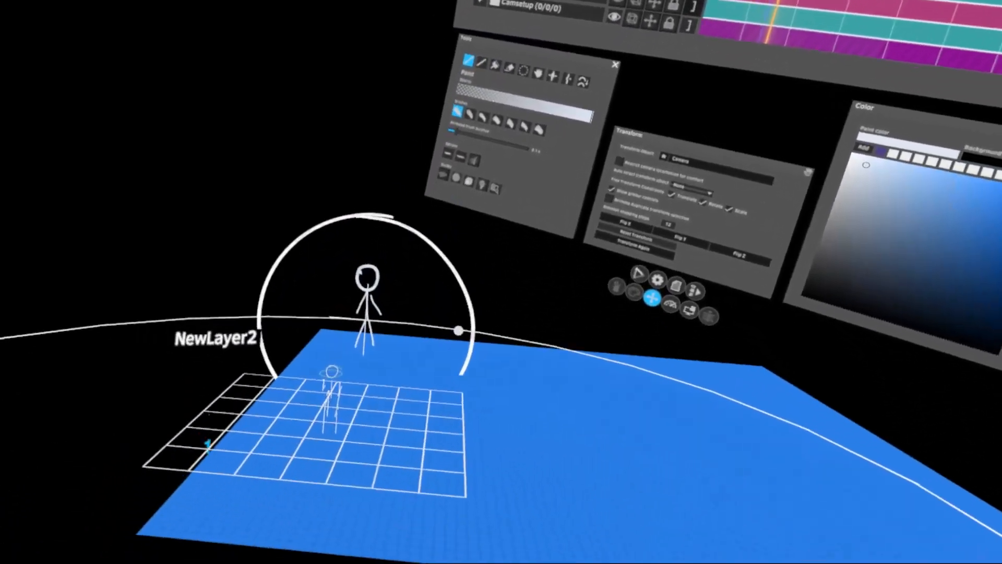
- Add a camgroup keyframe shortly after the first one, adjust its timing and interpolation, and play the start of the move
click(390, 165)
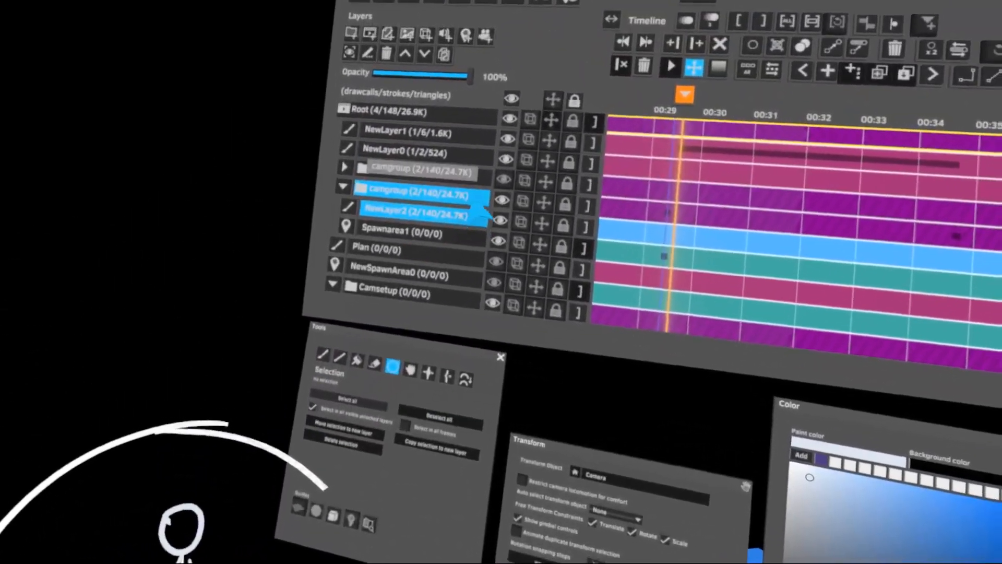
click(474, 201)
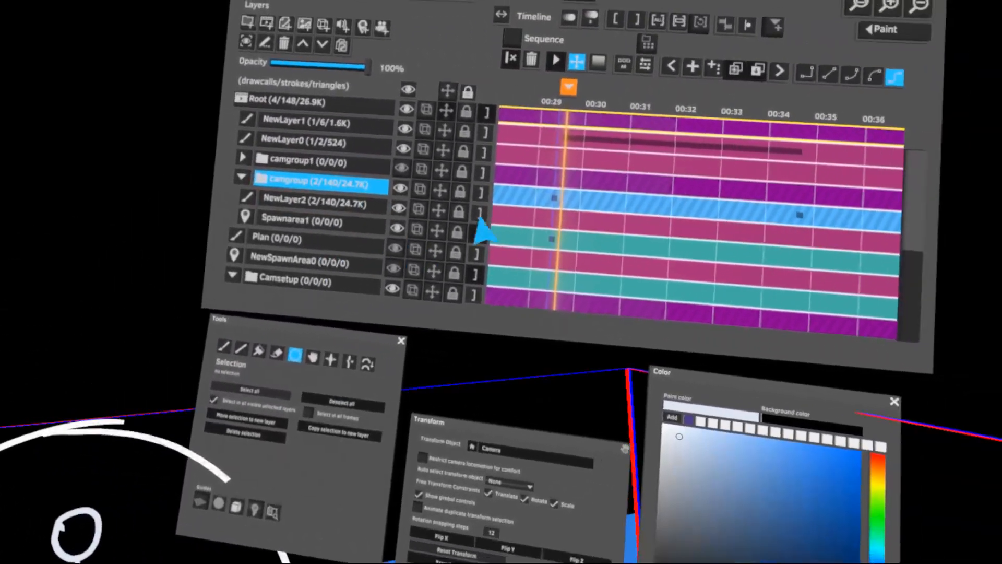
click(667, 213)
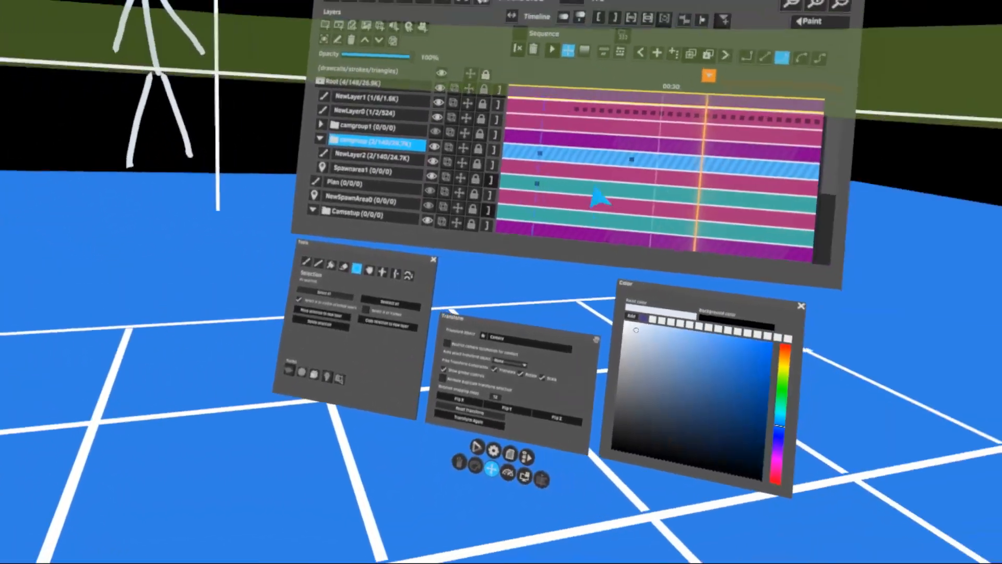
click(540, 154)
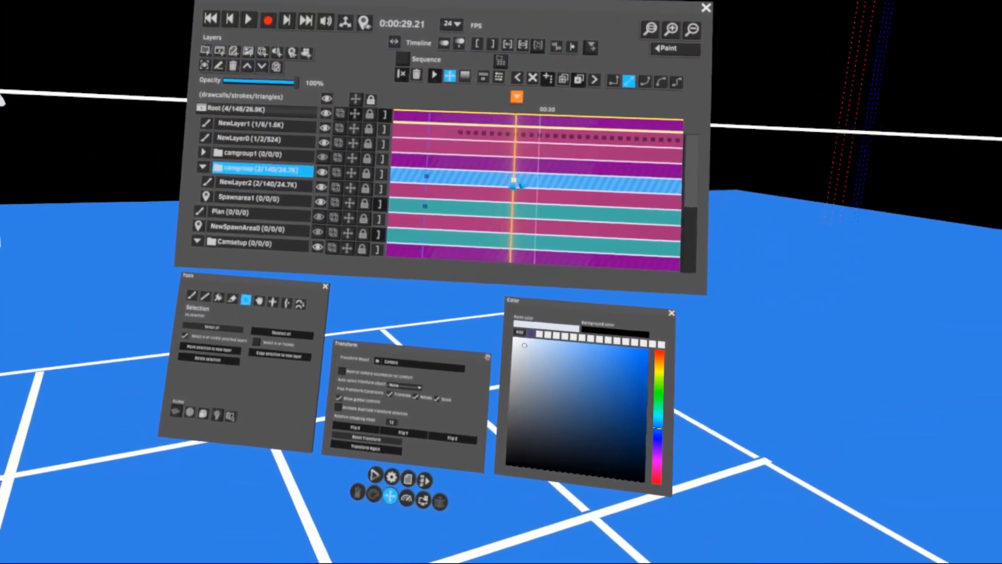
click(441, 182)
key(space)
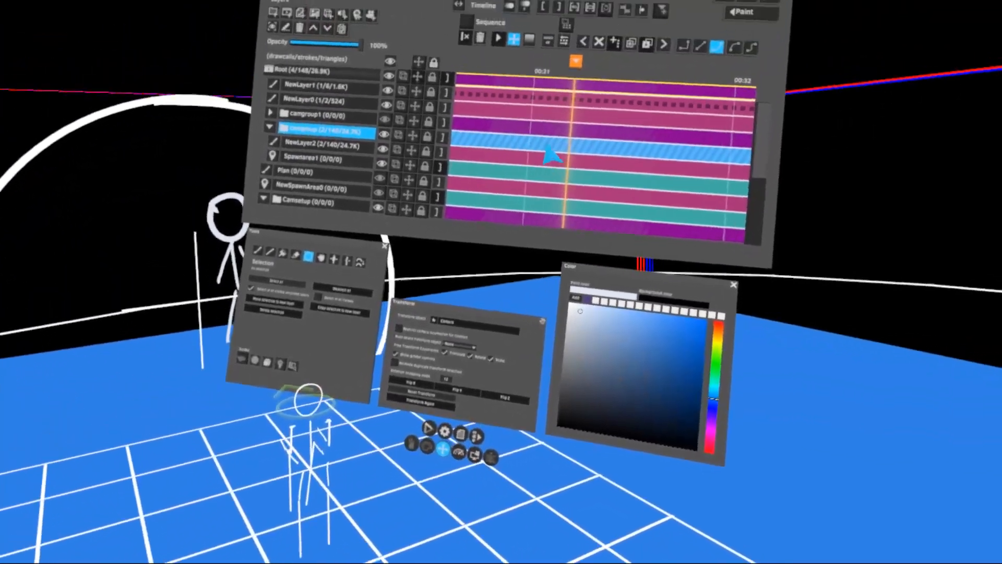
scroll(533, 164, left, 5)
scroll(509, 166, down, 3)
click(485, 158)
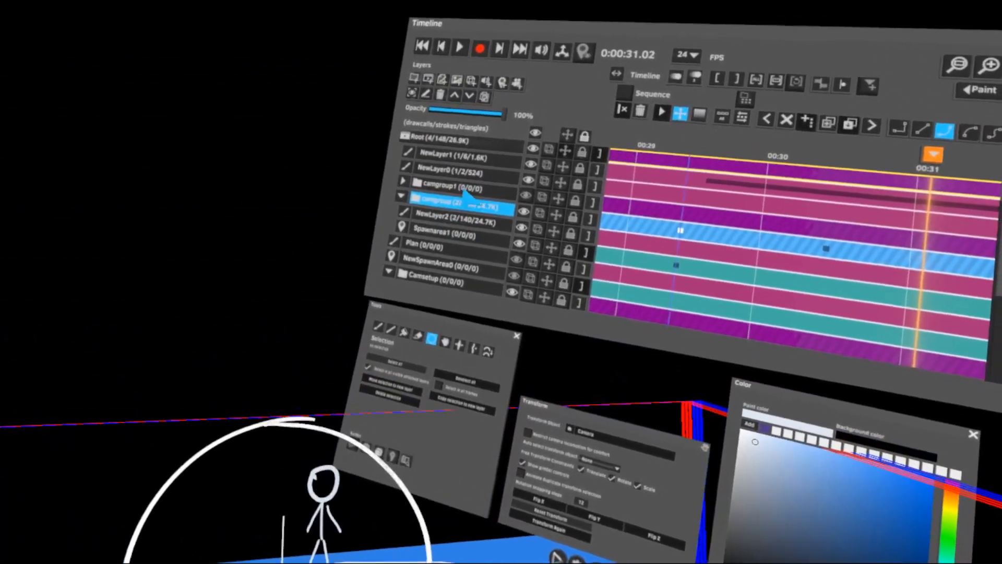
- Sketch an easing curve on a new paint layer inside camgroup and undo the strokes
click(464, 189)
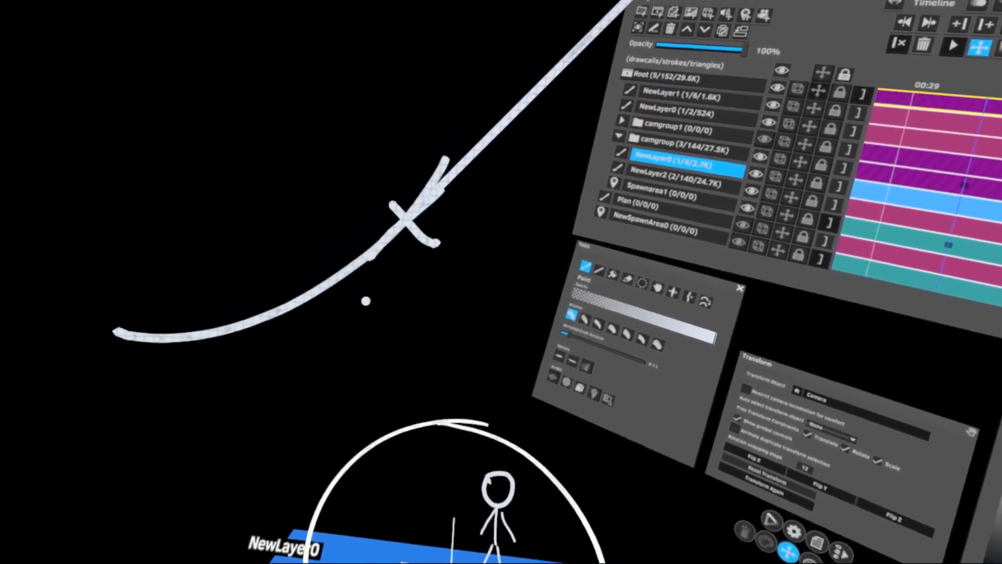
key(ctrl+z)
key(ctrl+z)
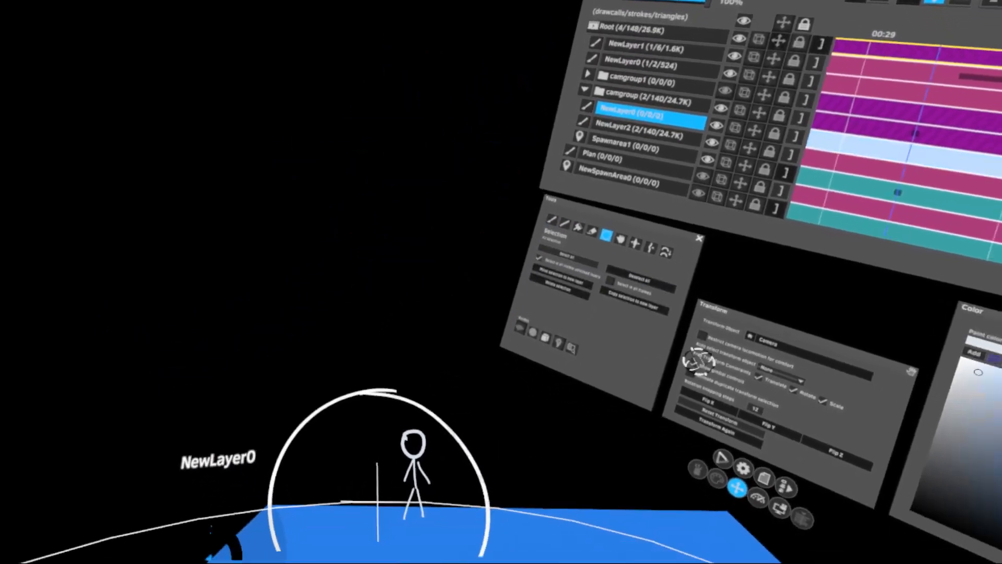
- Add a camgroup keyframe at 0:00:33.23, shortly before the final keyframe of the move
scroll(501, 198, down, 3)
scroll(460, 194, down, 4)
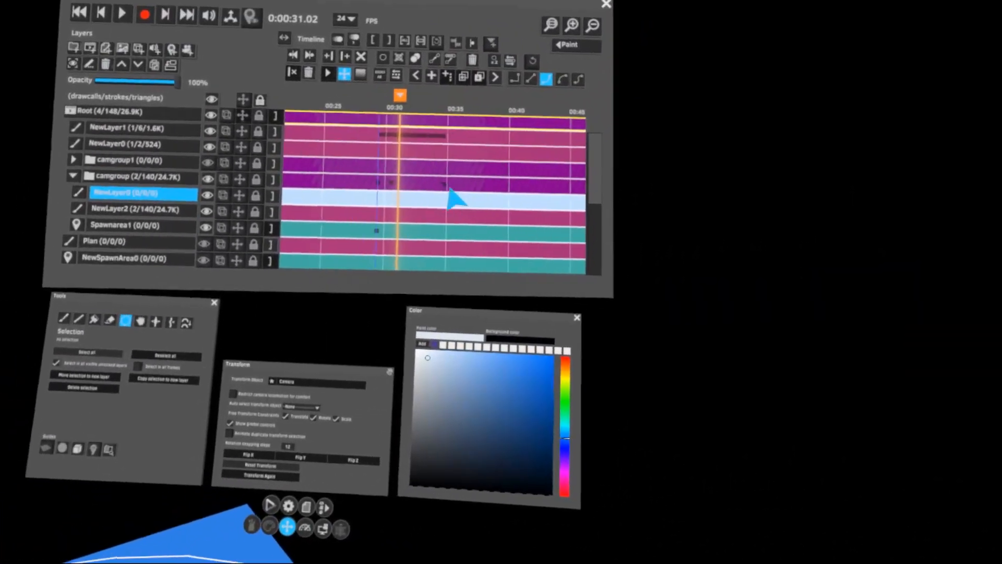
click(451, 166)
scroll(450, 166, up, 5)
drag(455, 183, 445, 193)
middle_drag(445, 191, 464, 214)
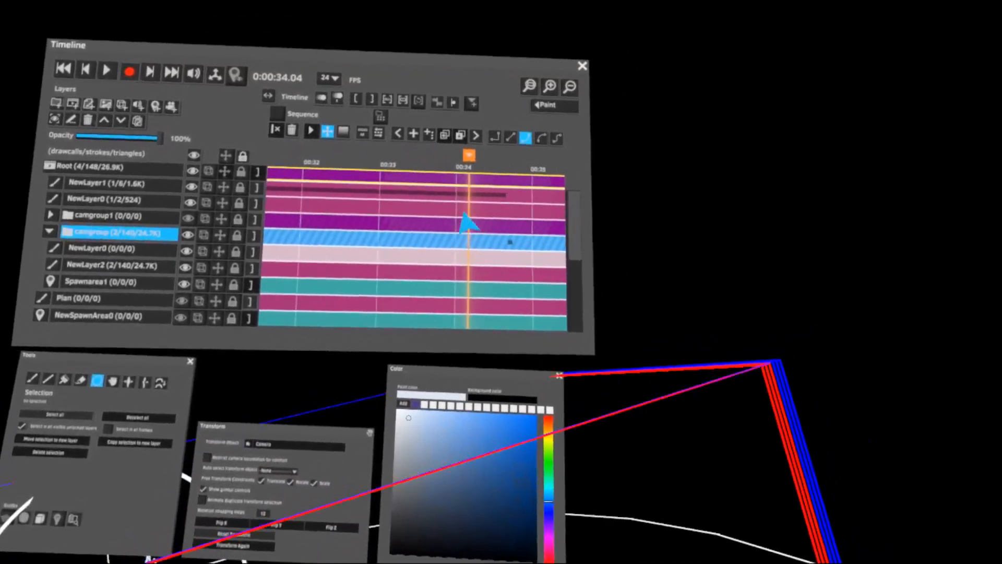
click(457, 266)
click(422, 160)
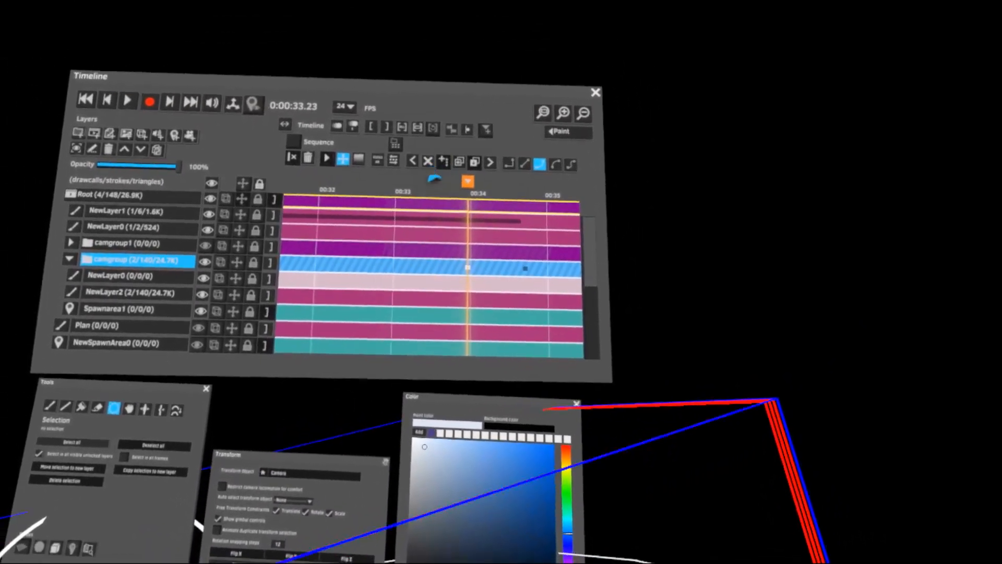
click(452, 256)
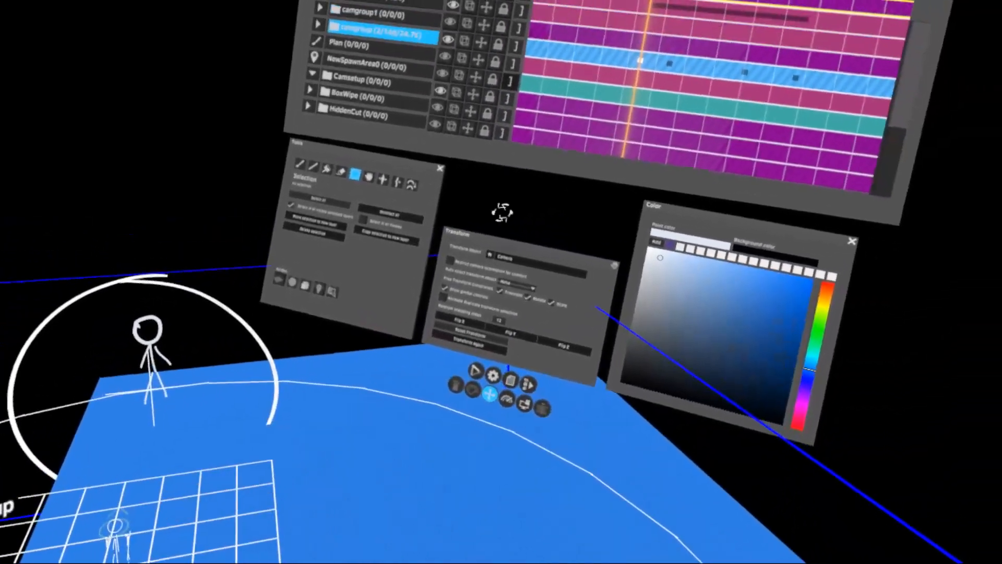
- Keyframe camgroup at 0:00:28.15, ahead of the walk, with the group tilted into a different pose
click(505, 86)
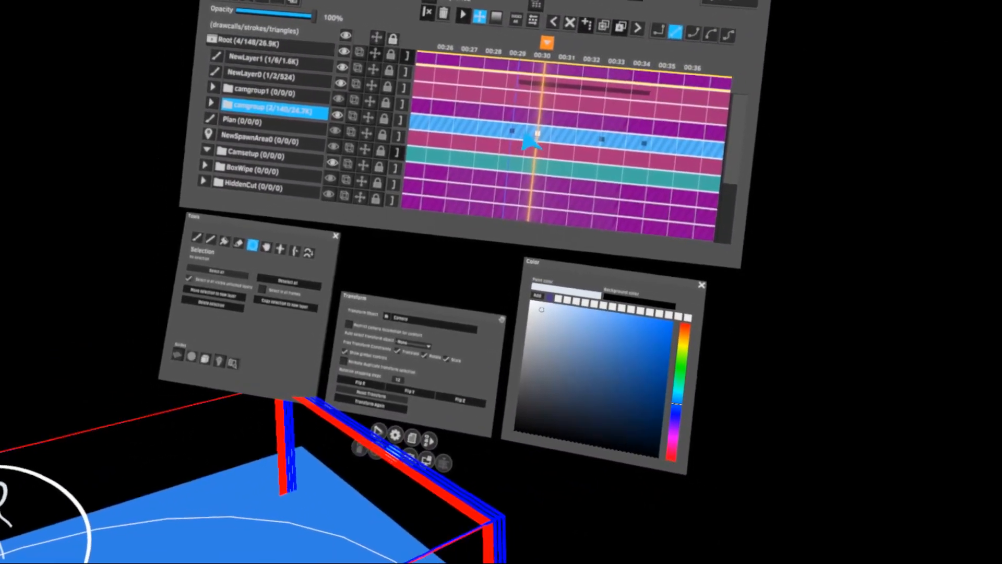
drag(530, 141, 467, 142)
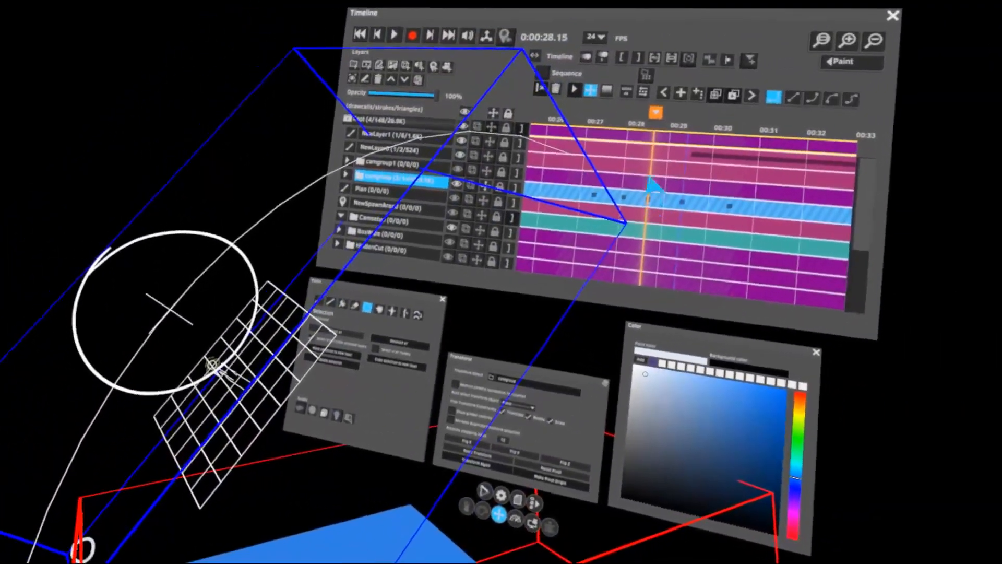
- Undo the tilted camgroup keyframe at 0:00:28.15 and open the group's contents to check its layers
drag(656, 120, 840, 61)
drag(944, 82, 593, 177)
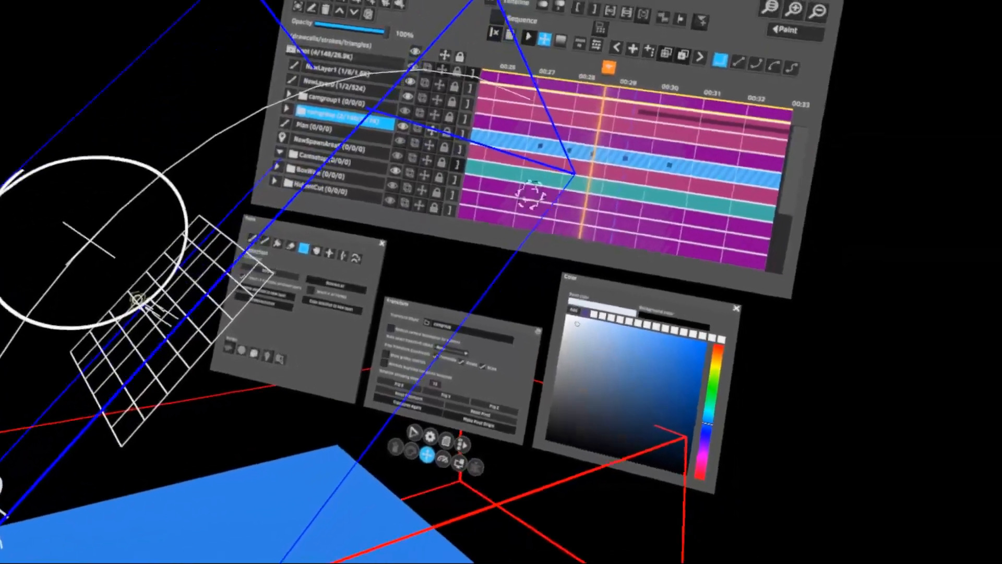
key(ctrl+z)
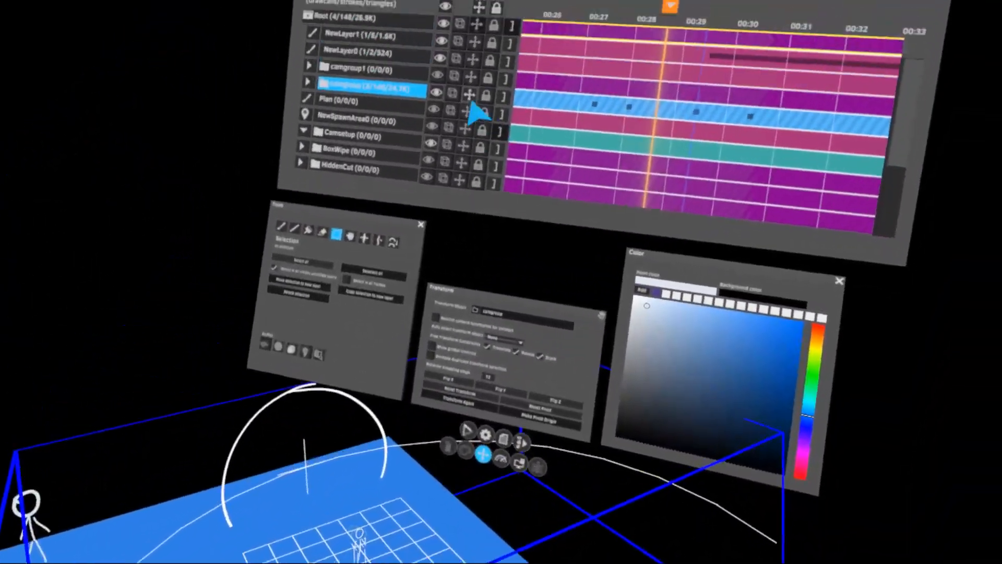
click(470, 102)
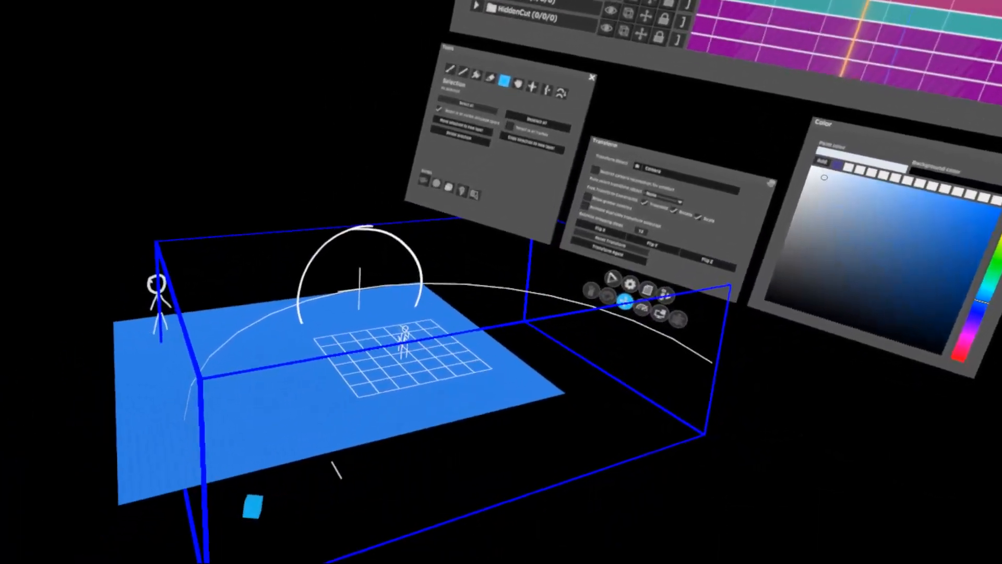
click(356, 494)
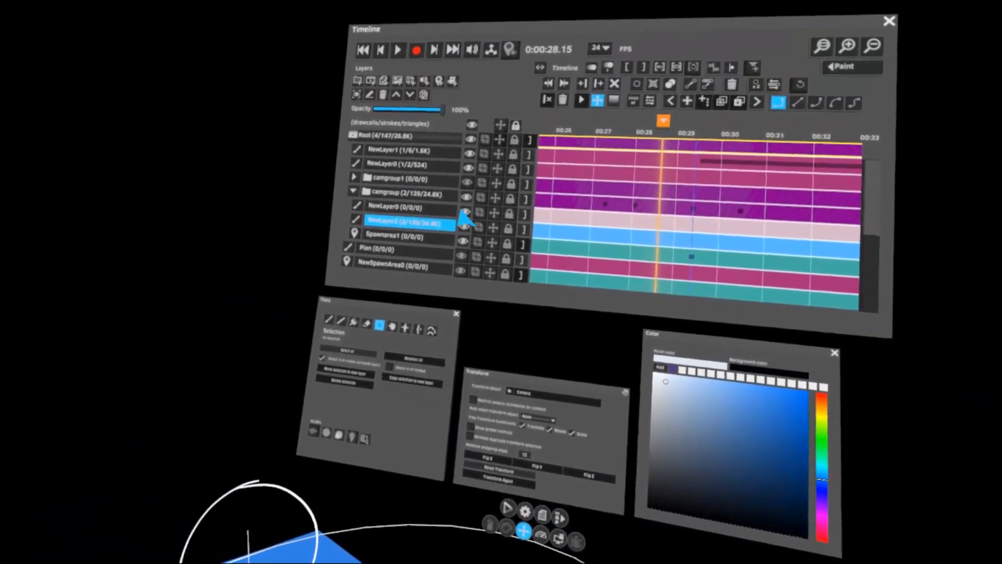
- Select camgroup and scrub across its keyframes from 0:00:28.01 to just past 0:00:29 to examine how the group moves
click(621, 199)
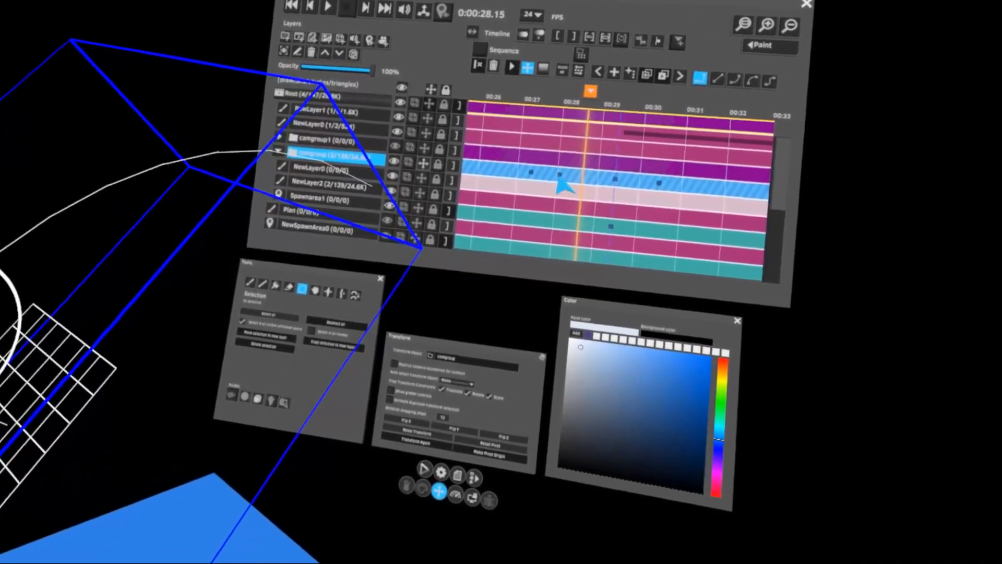
click(579, 181)
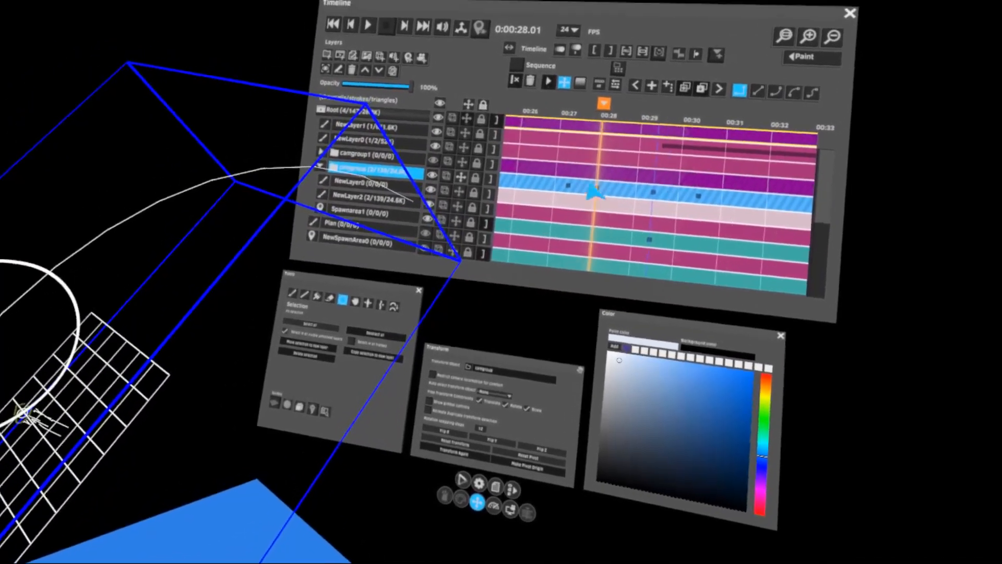
drag(599, 130, 583, 134)
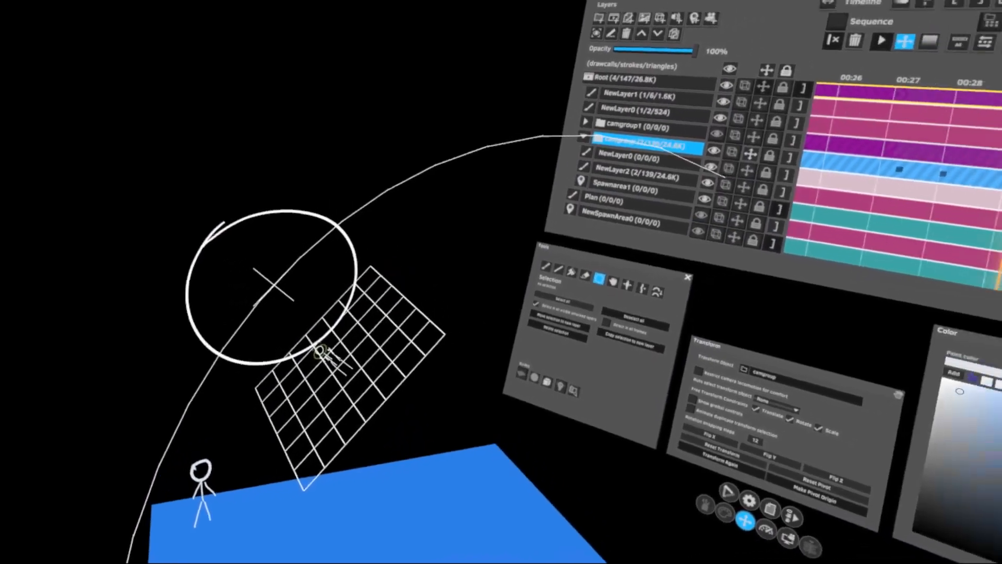
click(922, 202)
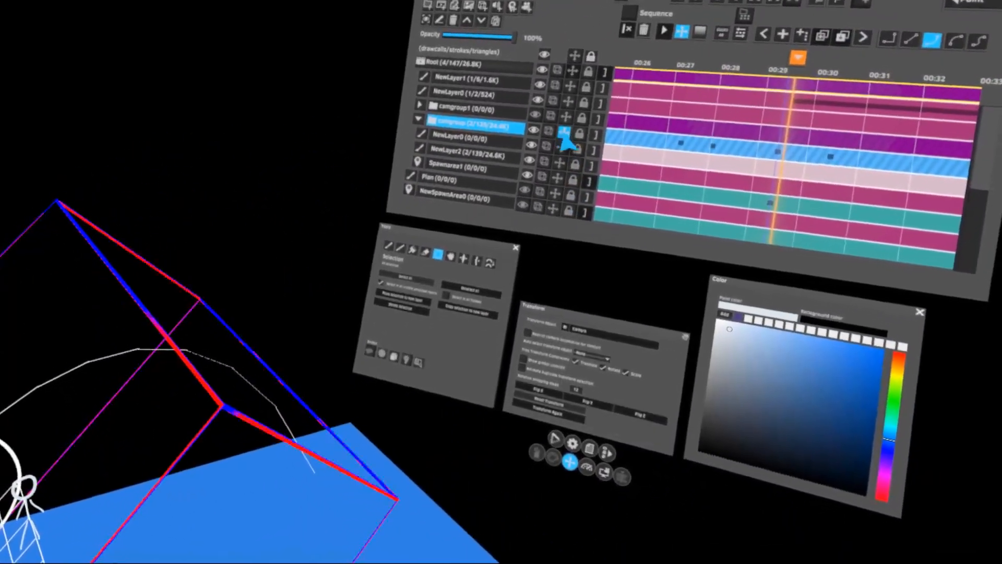
click(567, 140)
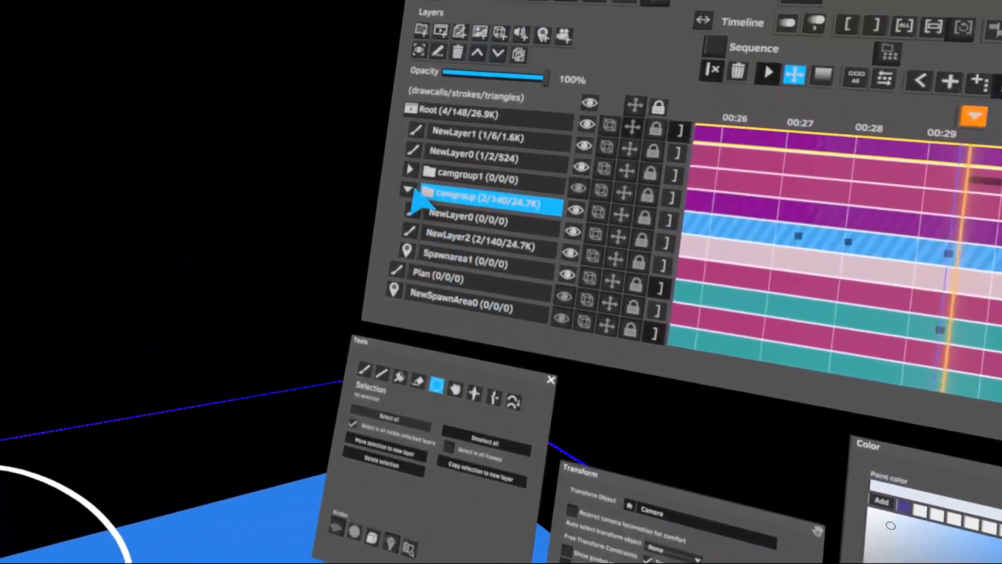
- Collapse camgroup, open the forest scene's groups further down the layer list, and play the scene briefly from around 0:02:01
click(391, 109)
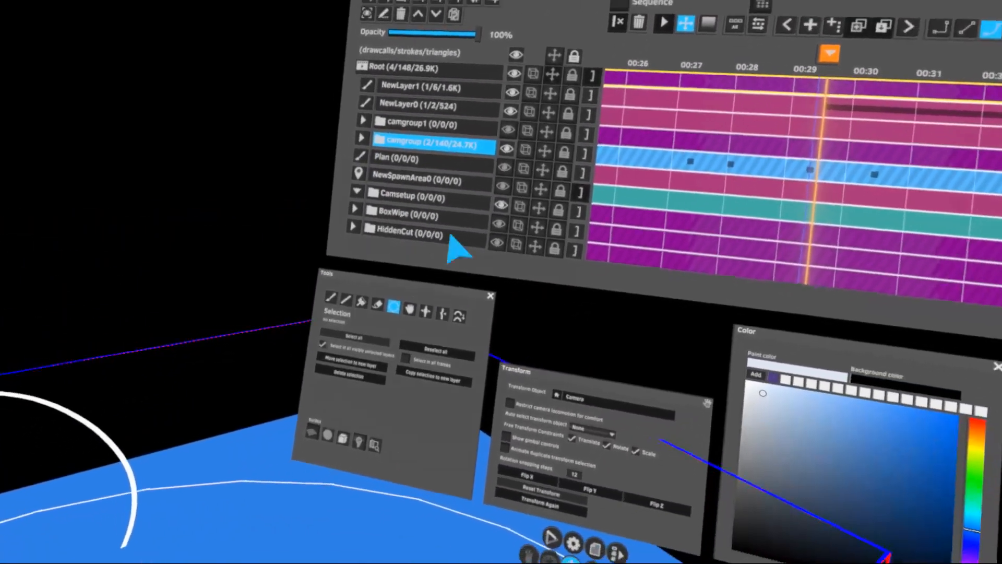
scroll(462, 229, down, 3)
click(442, 165)
click(467, 204)
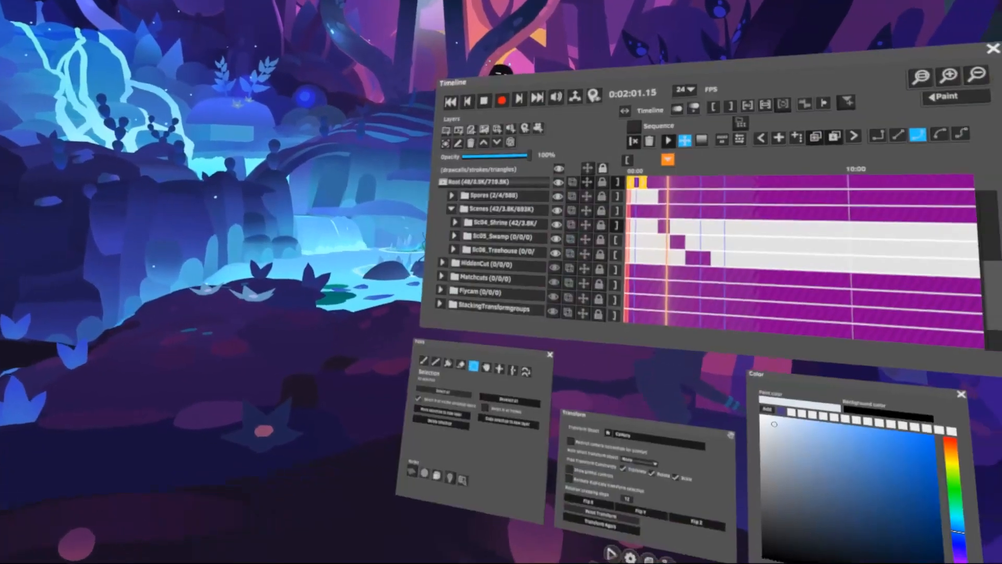
key(space)
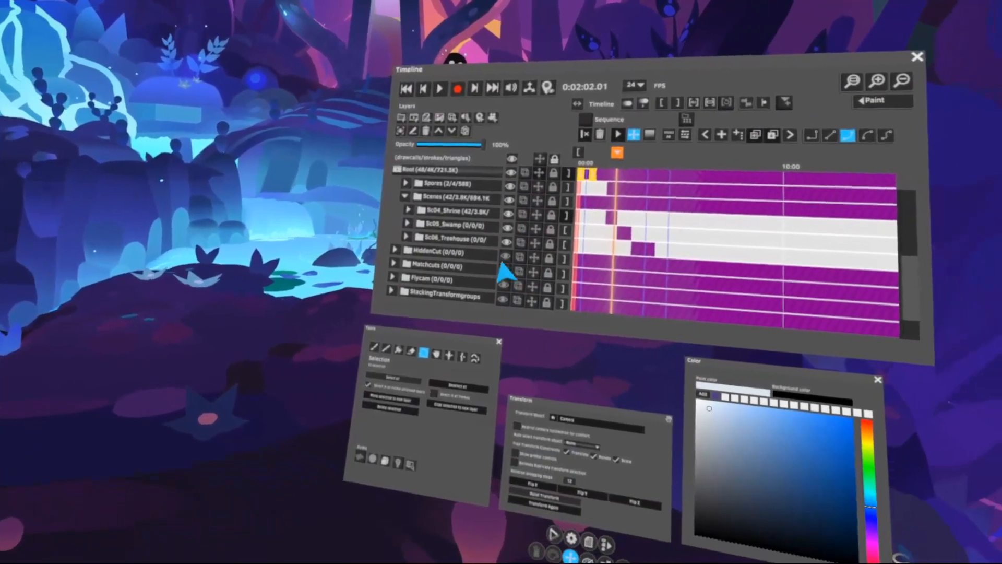
- Make the Cross layer inside NewGroup0 visible
scroll(498, 248, up, 5)
scroll(446, 269, down, 2)
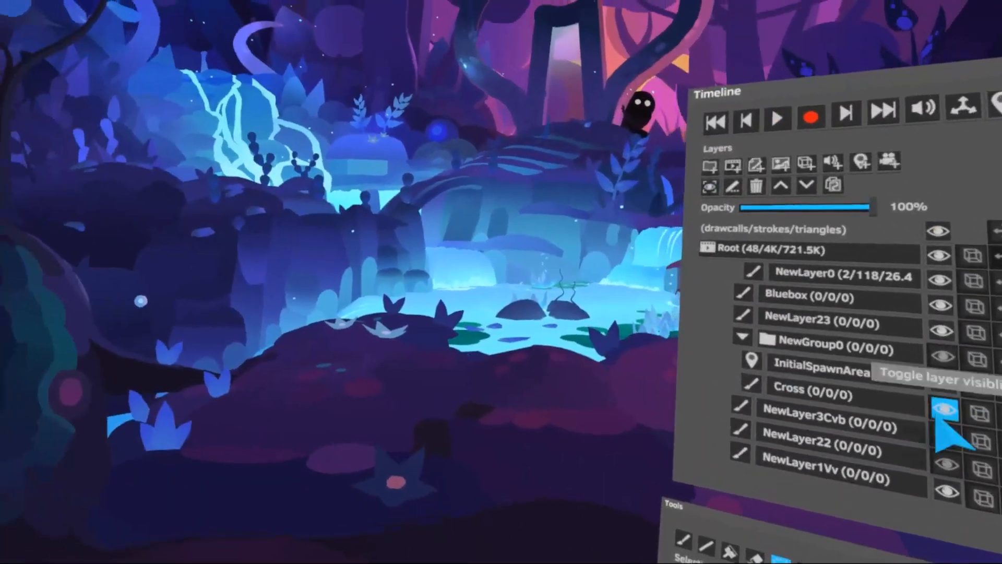
click(942, 410)
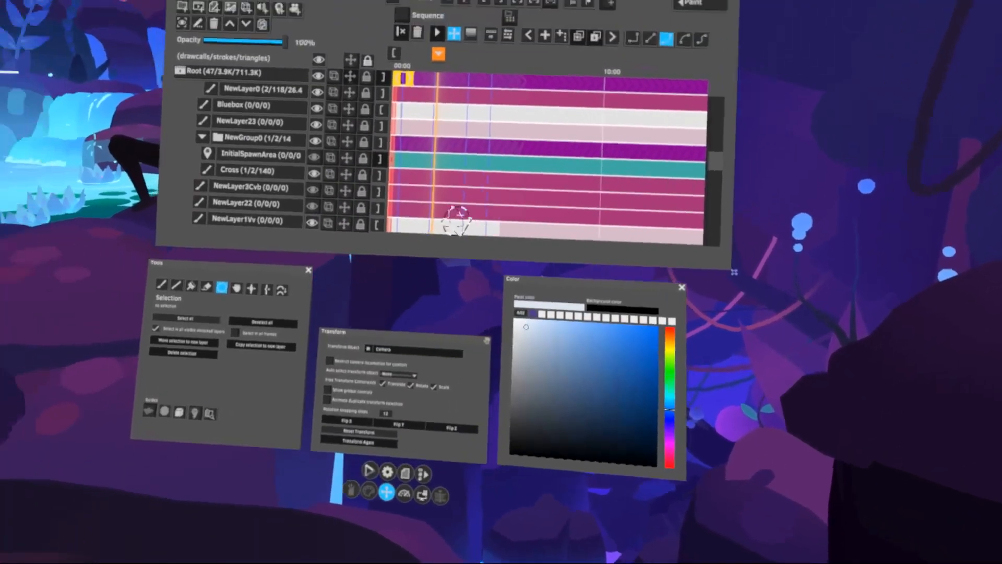
- Add a new paint layer inside NewGroup0, cancelling the mistakenly opened image import
scroll(456, 220, up, 4)
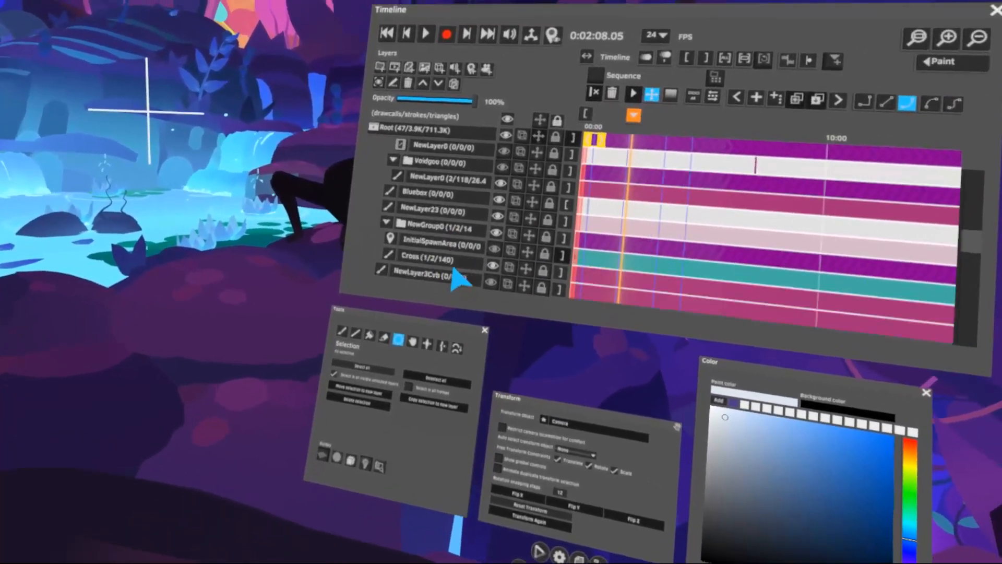
scroll(458, 279, down, 1)
click(439, 228)
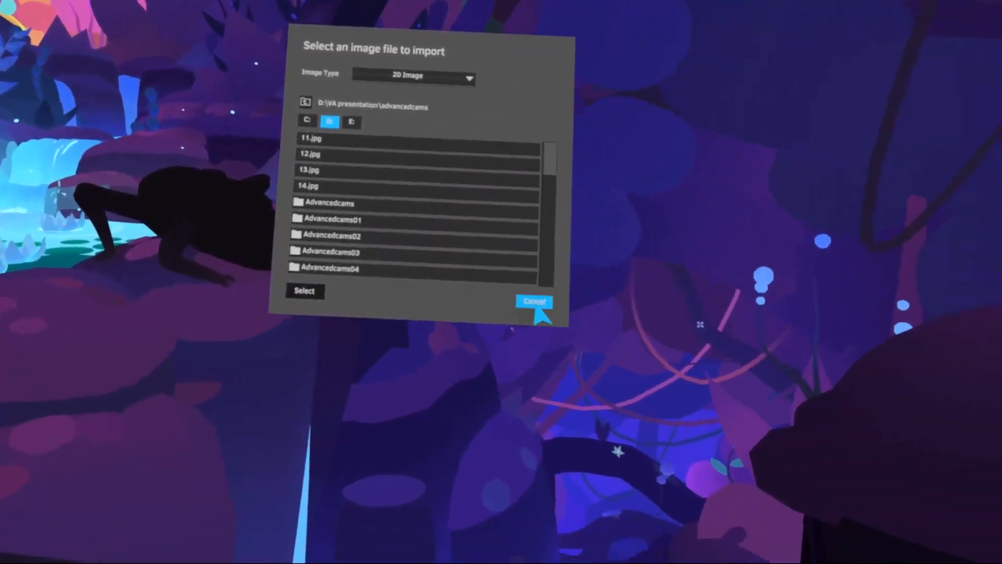
click(535, 300)
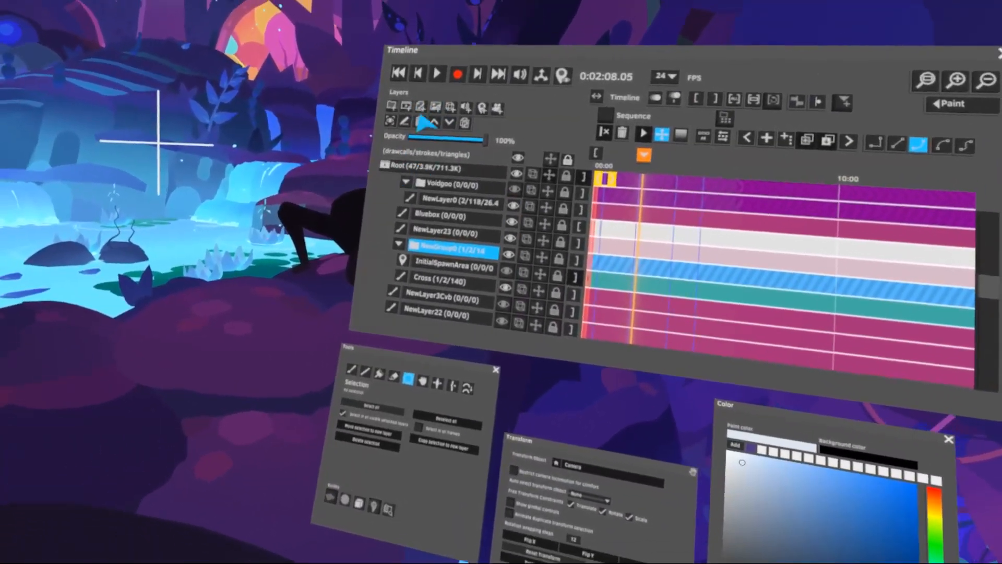
click(420, 108)
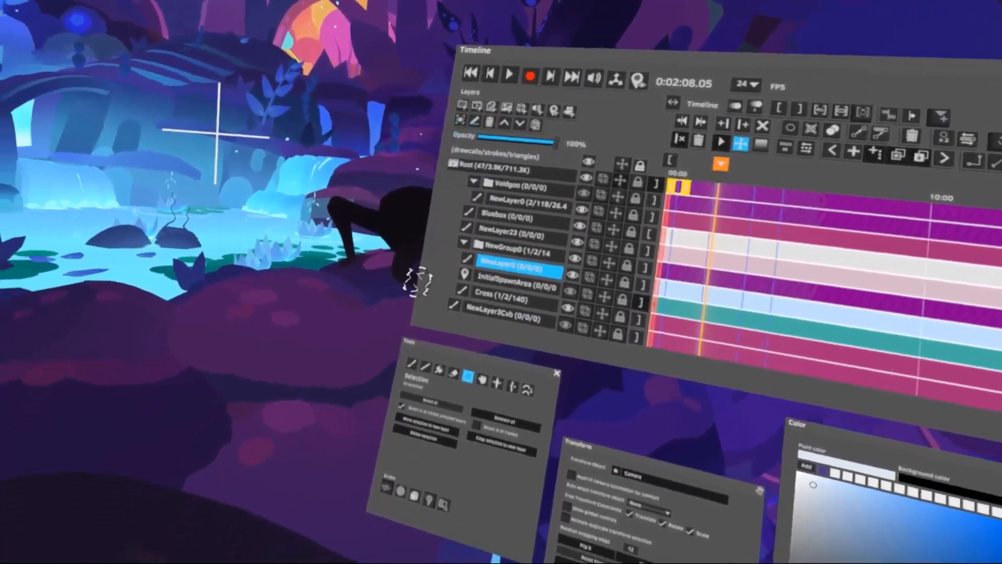
- Paint a large white ring and sweeping white curves around the viewer on the new NewGroup0 layer, and hide that layer
click(363, 385)
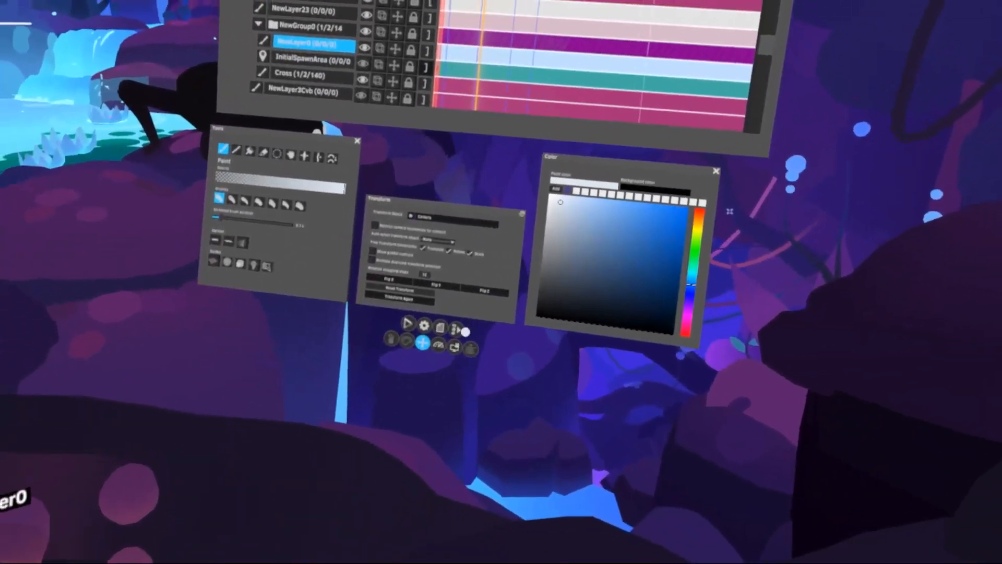
key(Tab)
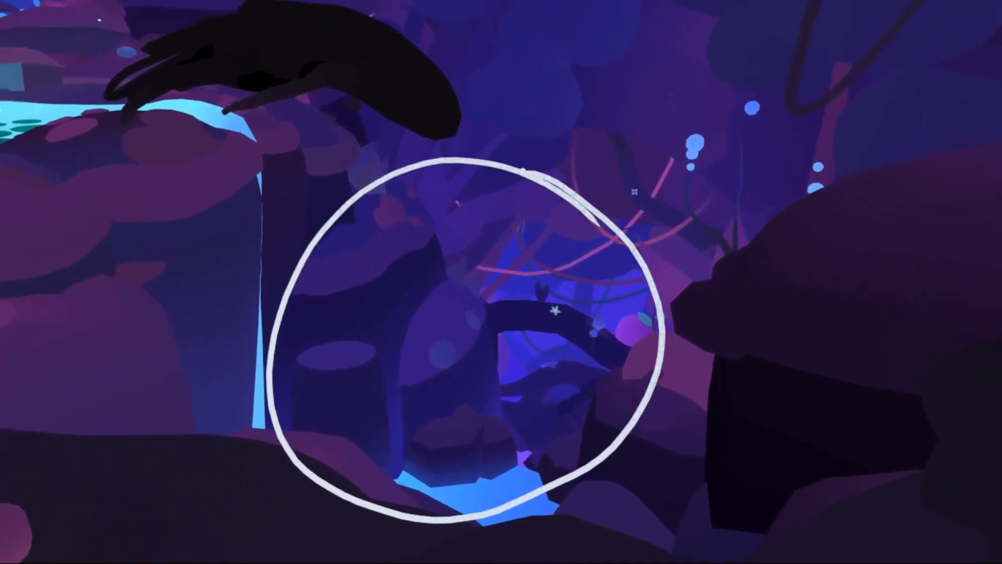
key(Tab)
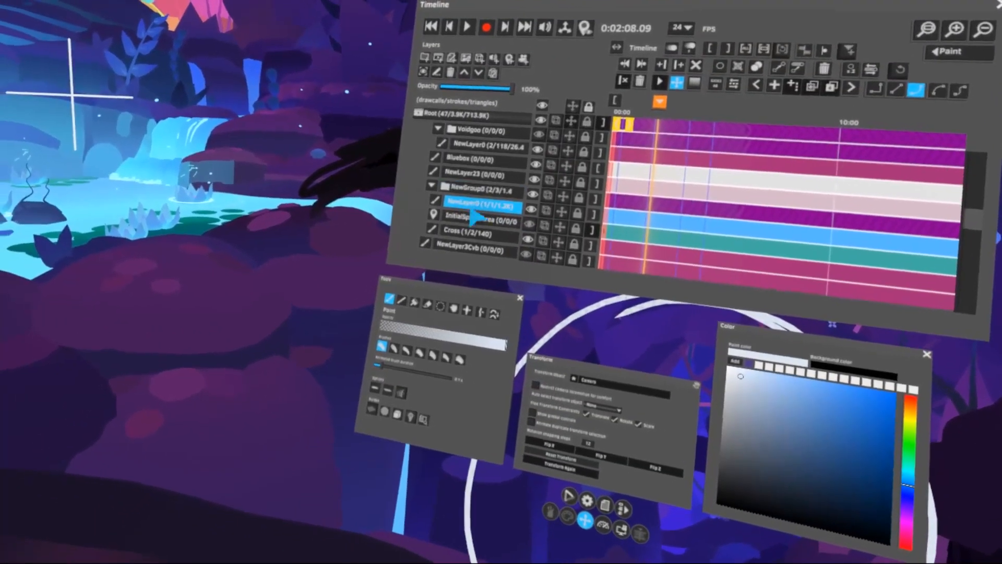
drag(472, 232, 475, 242)
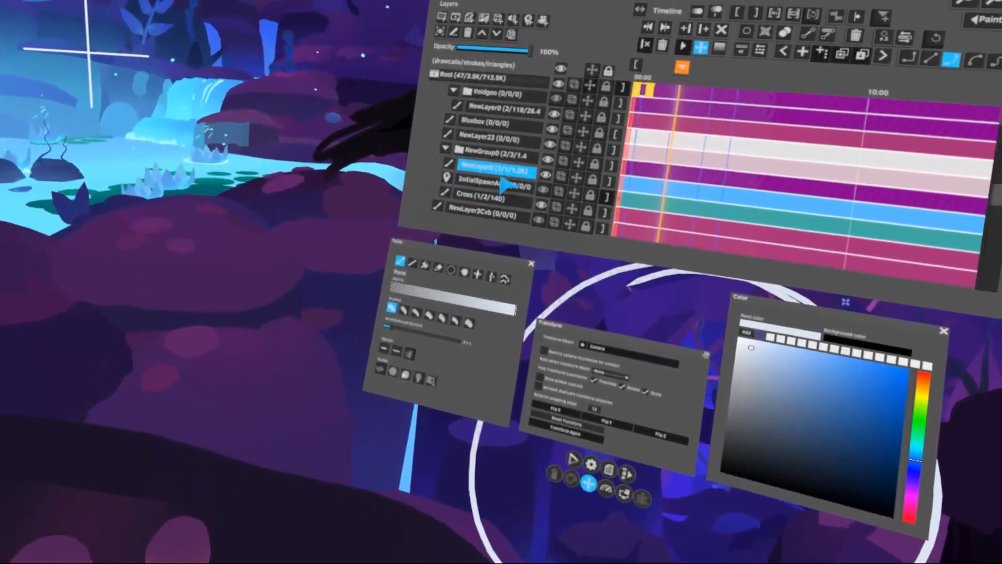
key(Tab)
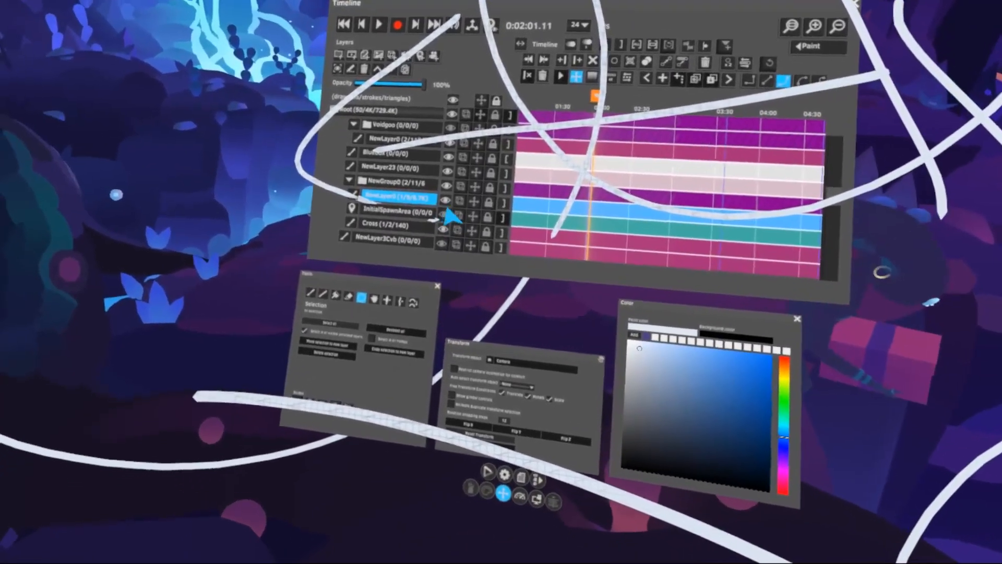
click(445, 201)
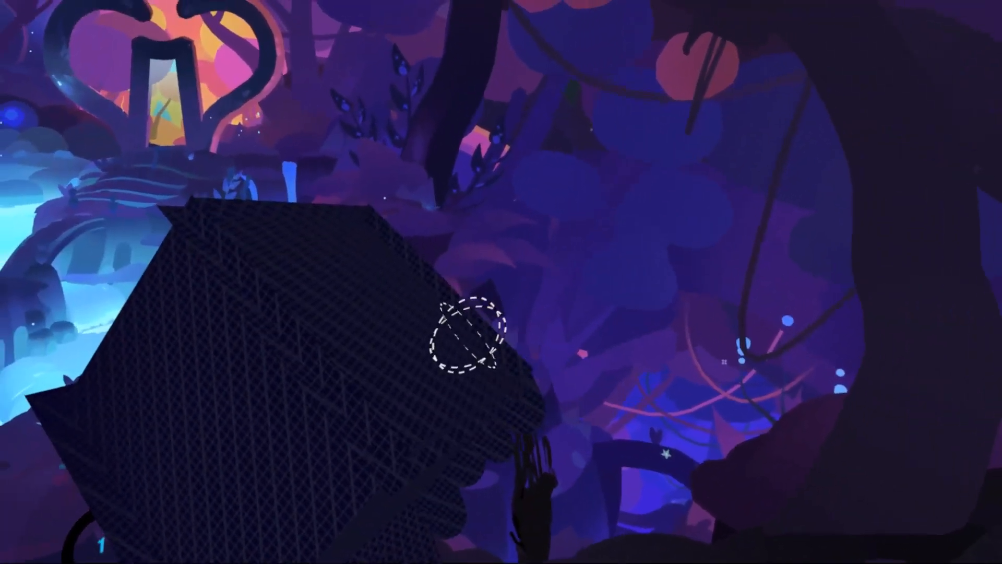
- Add paint layer NewLayer27 to Trans_Cam_2 and choose a wide brush with a near-black purple for covering the view
scroll(422, 240, up, 2)
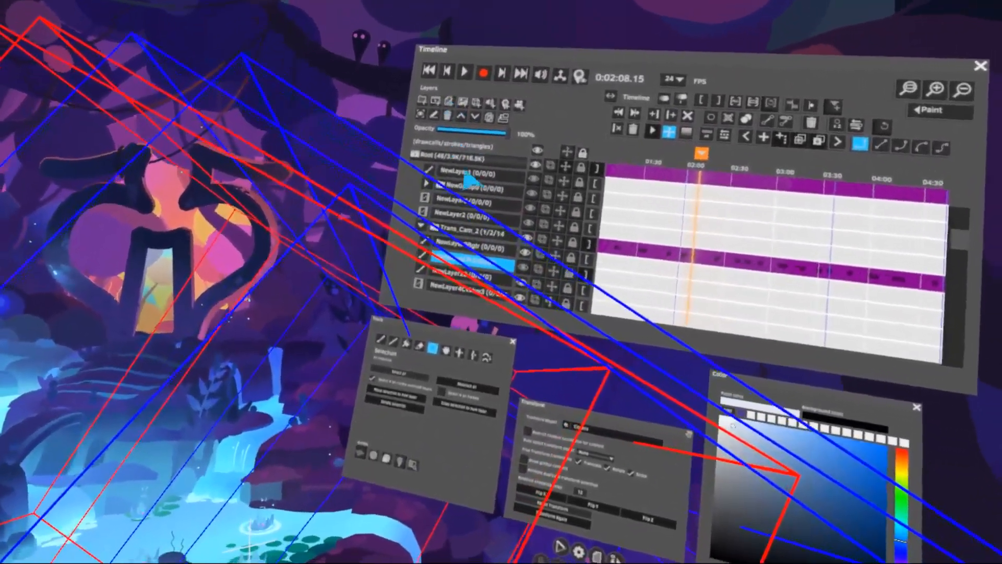
click(400, 82)
click(337, 318)
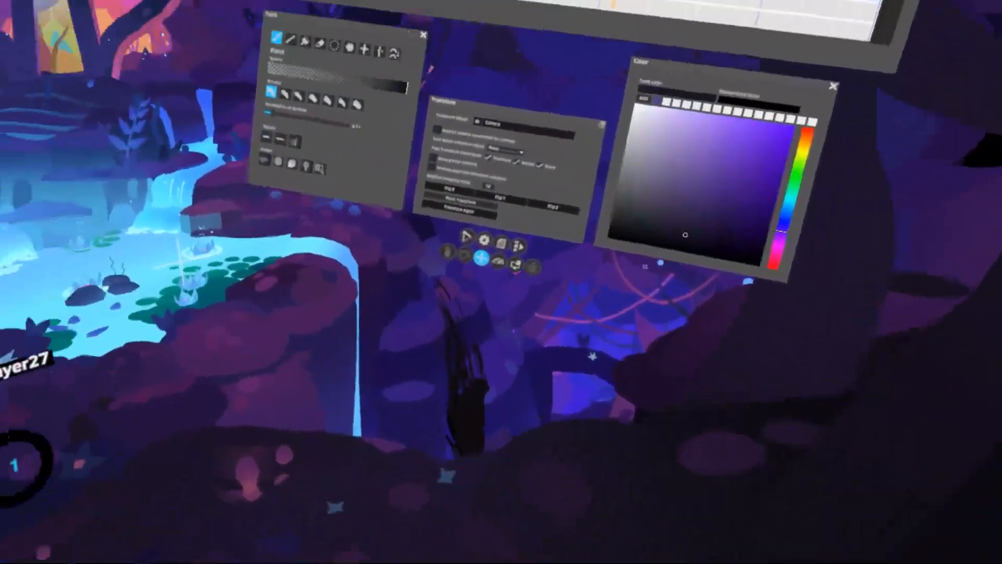
click(342, 103)
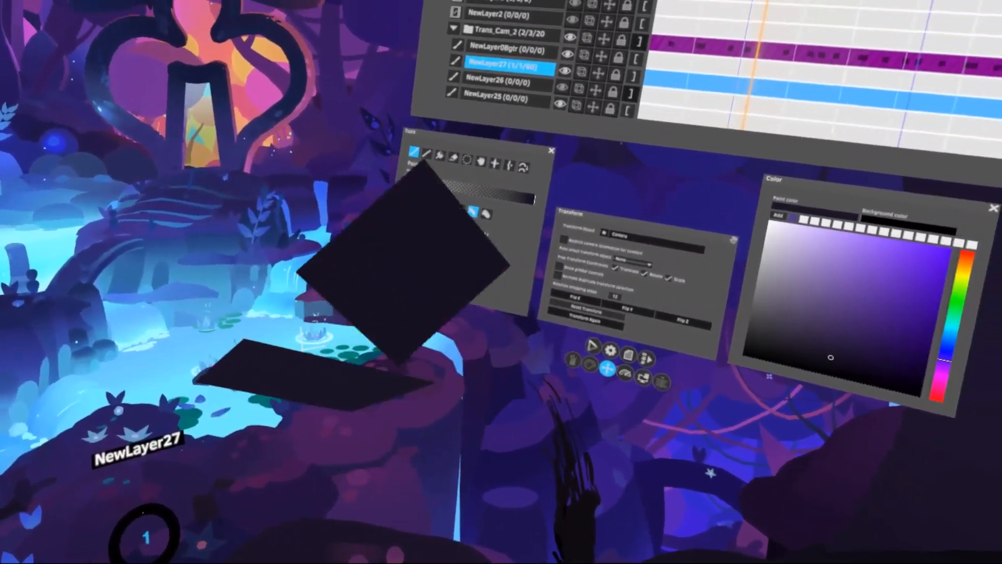
- Undo the small test patches and paint large dark blocks on NewLayer27 beside the viewer
click(426, 154)
key(ctrl+z)
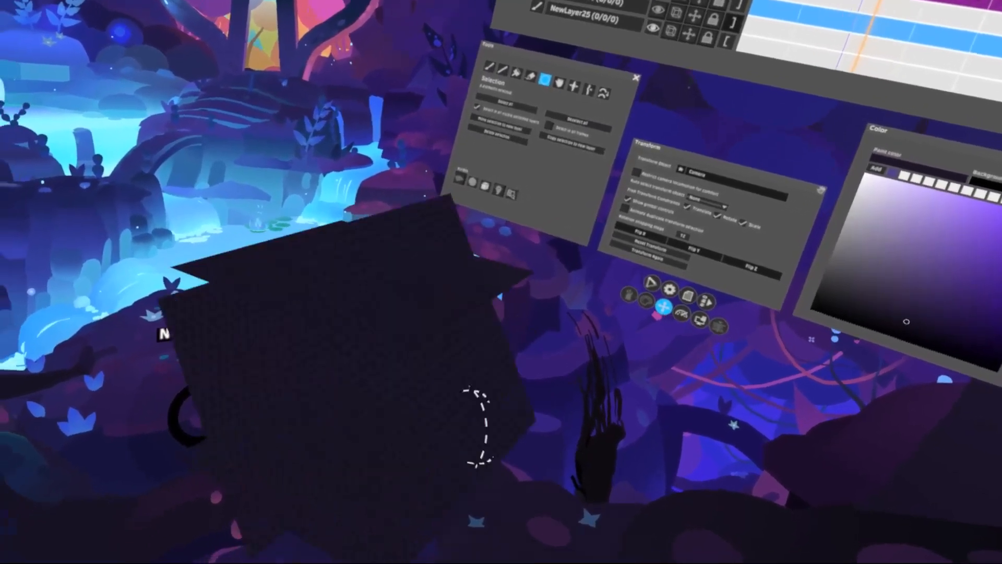
click(536, 419)
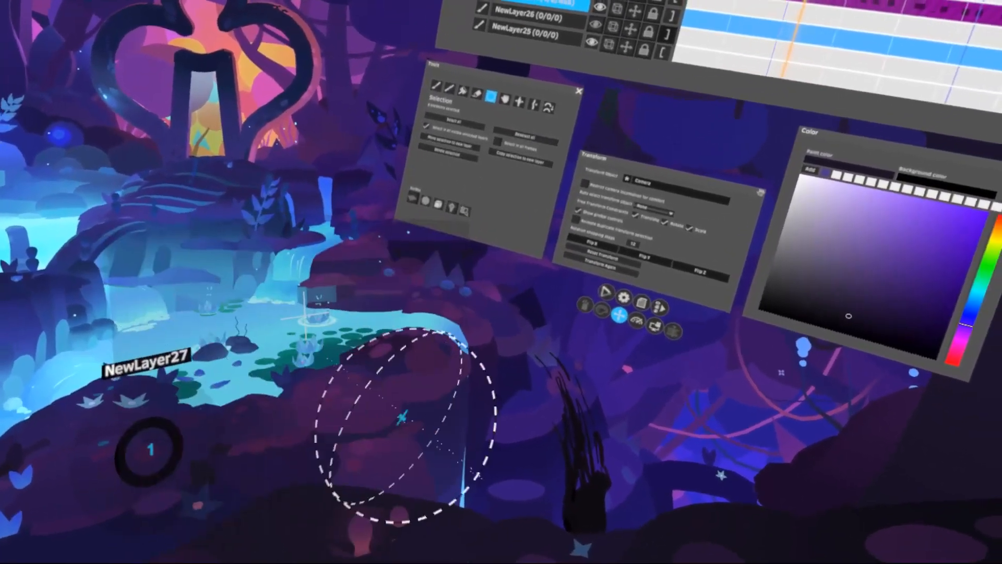
key(b)
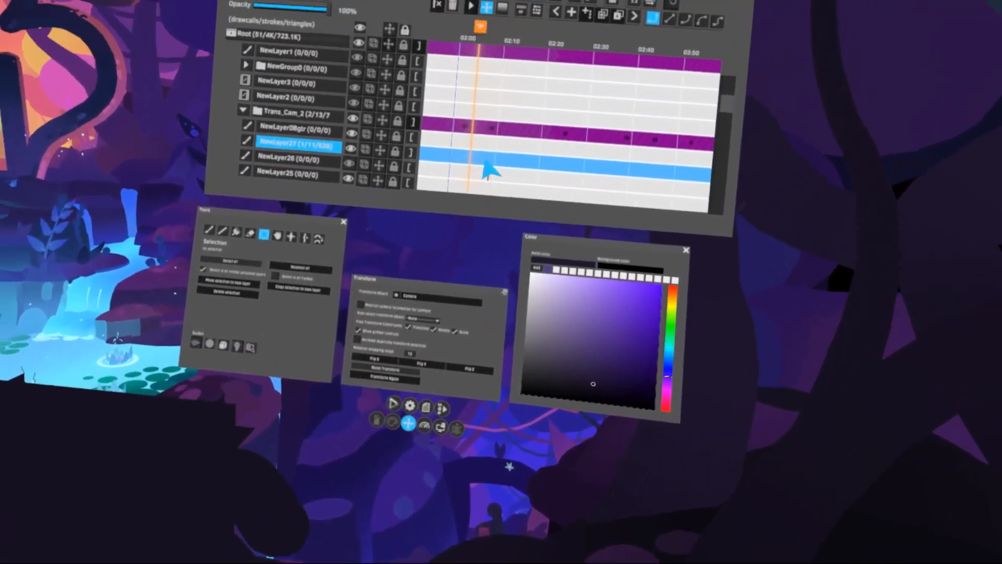
- Trim the start of NewLayer27's clip to 0:02:08.13 so the dark blocks appear from that frame
click(496, 32)
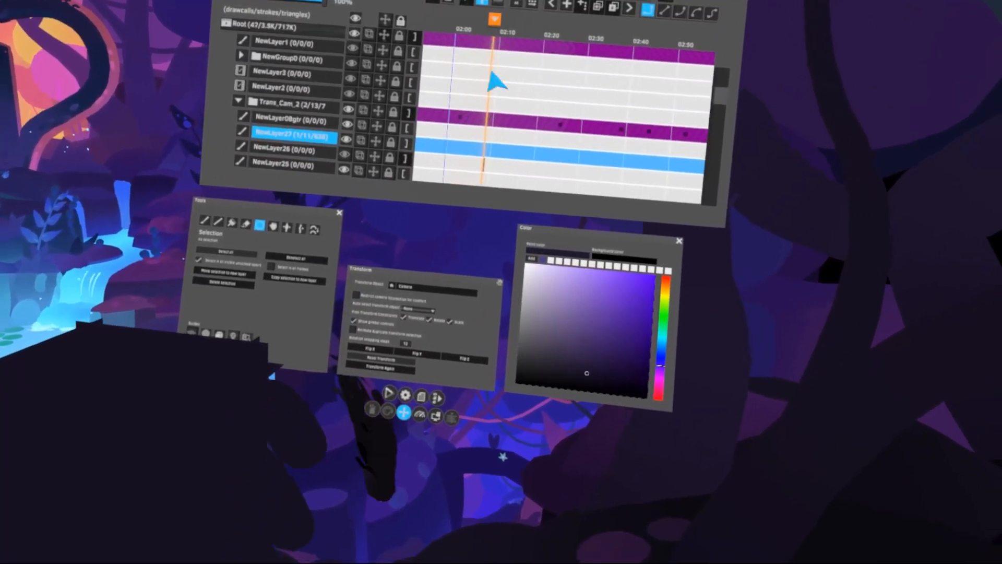
scroll(483, 163, up, 5)
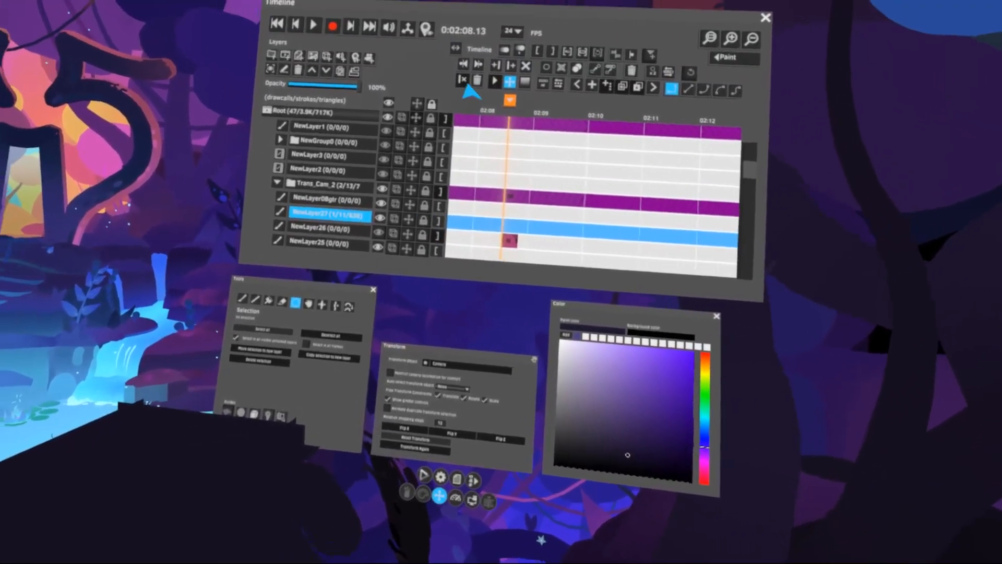
click(465, 80)
click(432, 183)
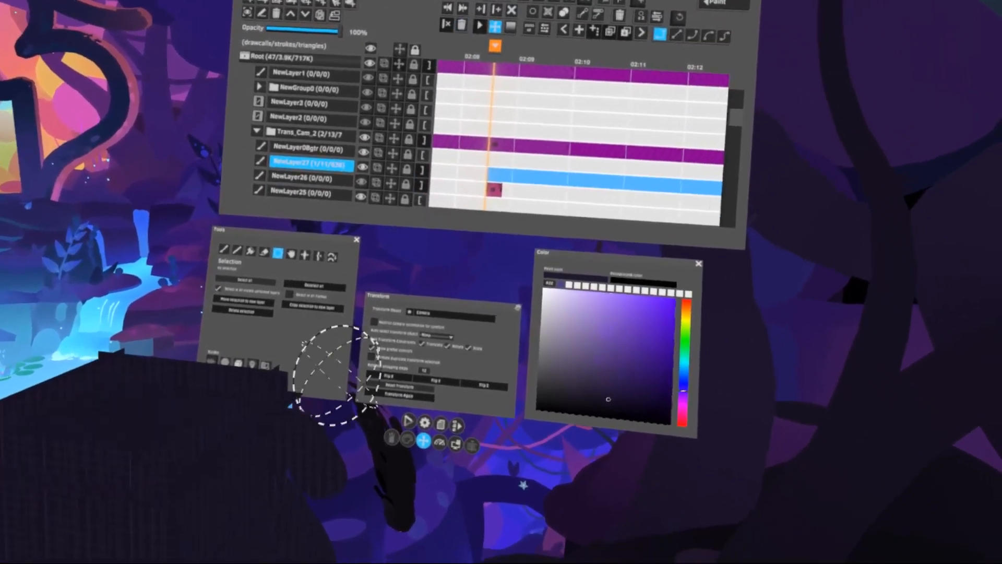
- Trim the end of NewLayer27's clip so it ends together with the clip on NewLayer26
drag(478, 41, 500, 32)
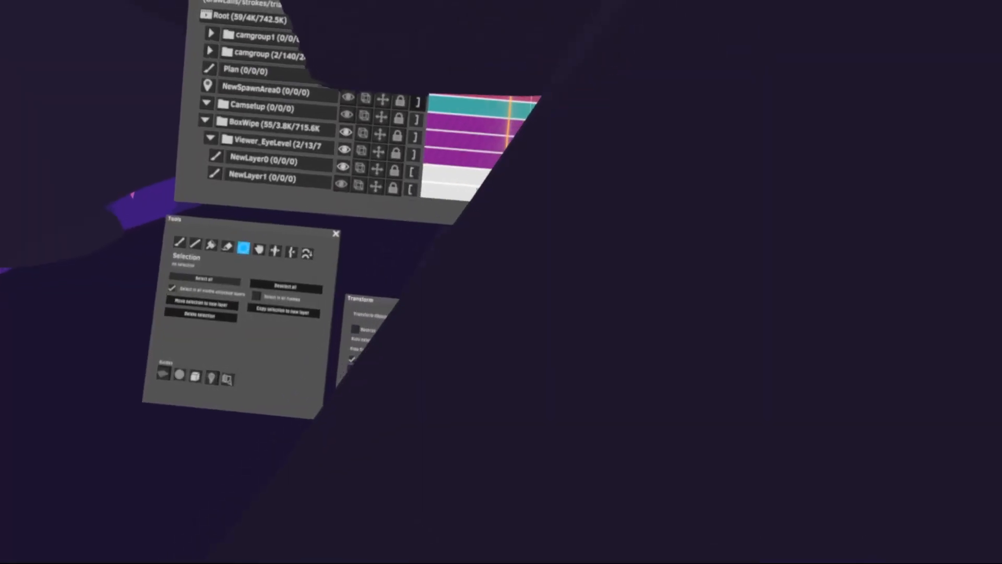
scroll(441, 215, down, 10)
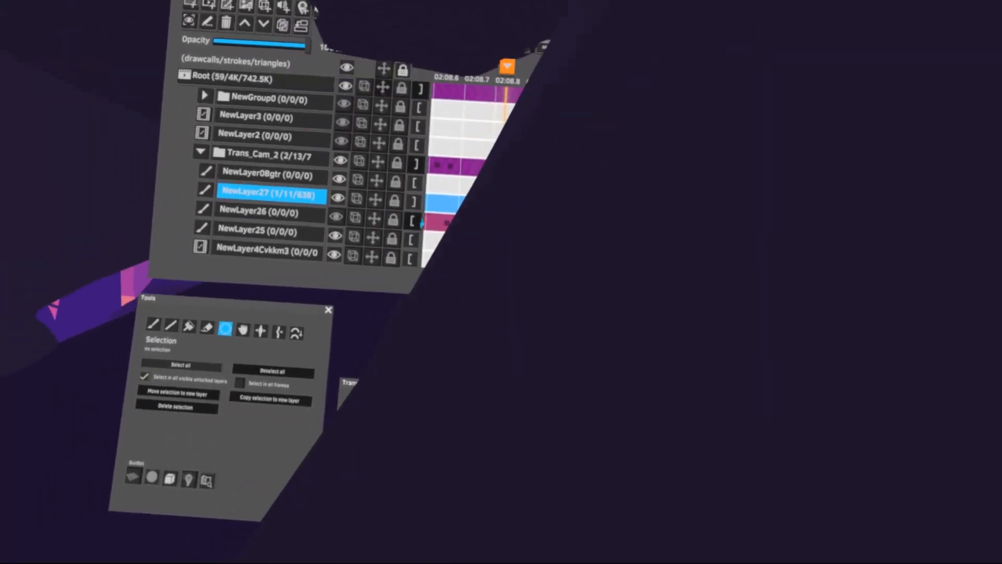
click(413, 202)
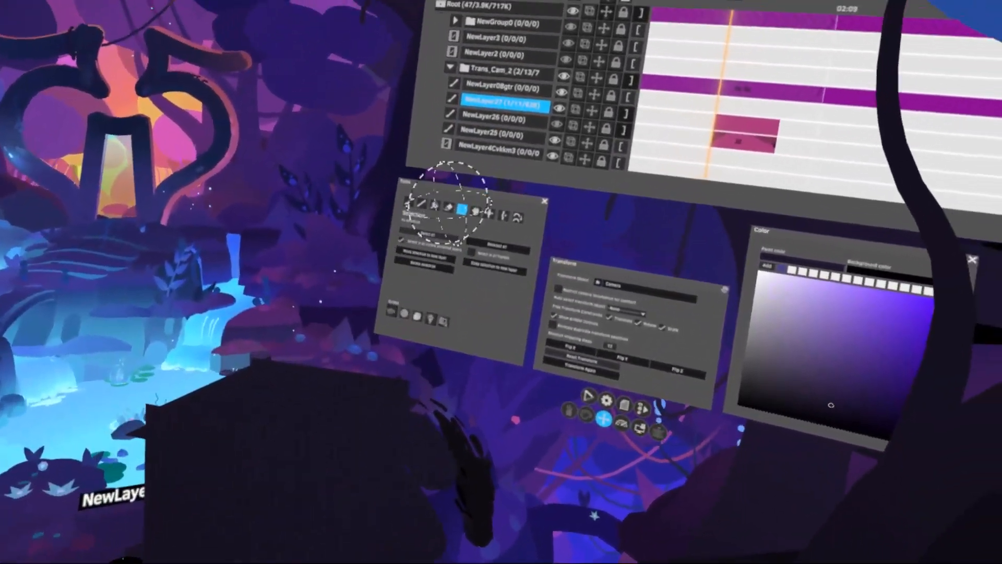
- Turn off the gimbal controls and reposition NewLayer27's dark blocks beside the viewer at 0:02:08.13
scroll(492, 168, down, 10)
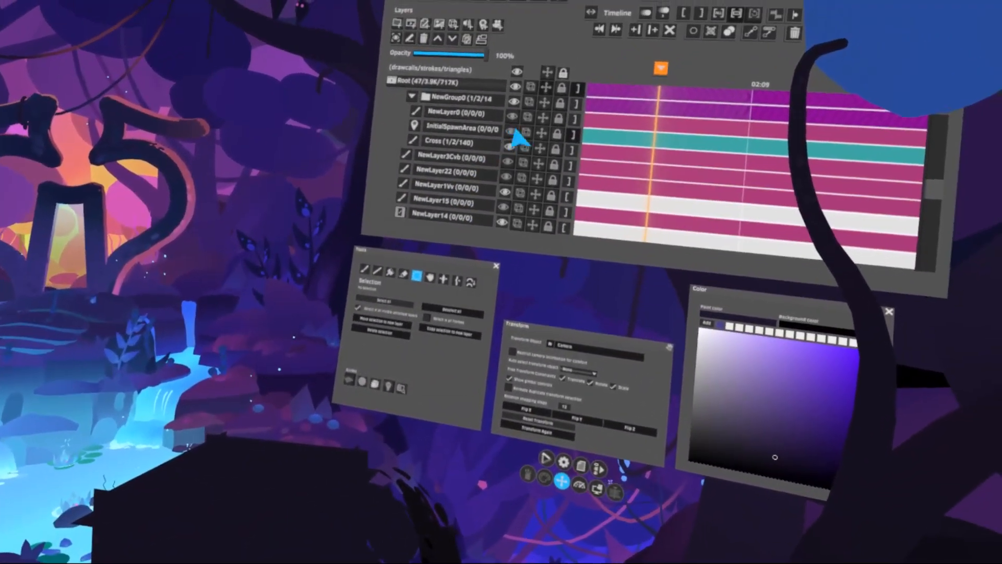
click(522, 105)
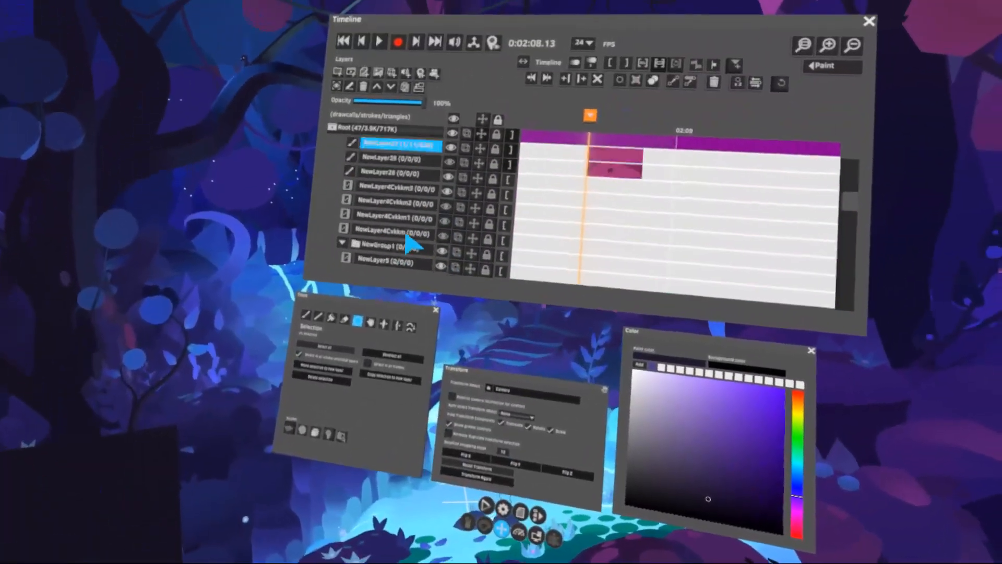
scroll(409, 236, up, 8)
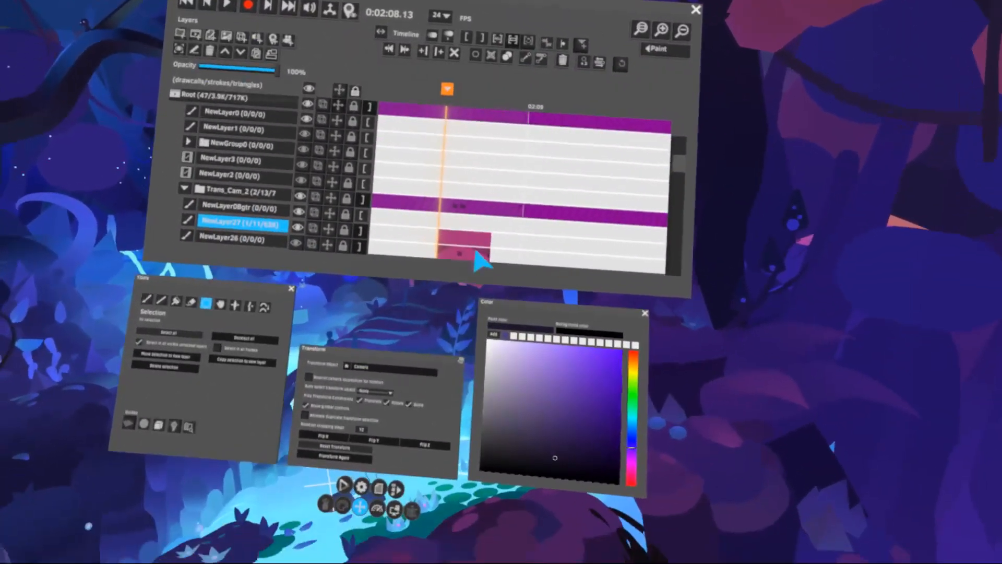
click(472, 242)
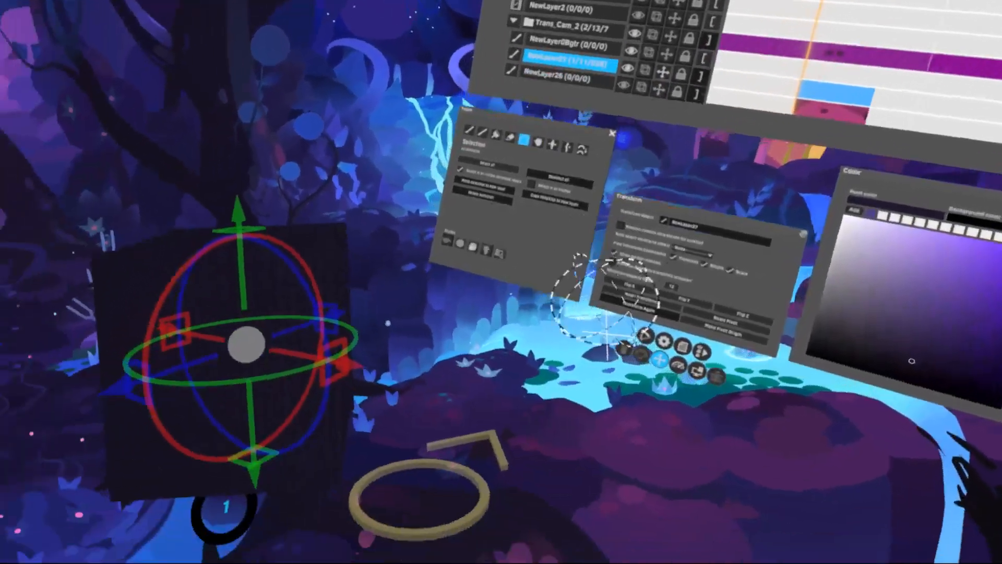
click(614, 254)
drag(253, 353, 431, 275)
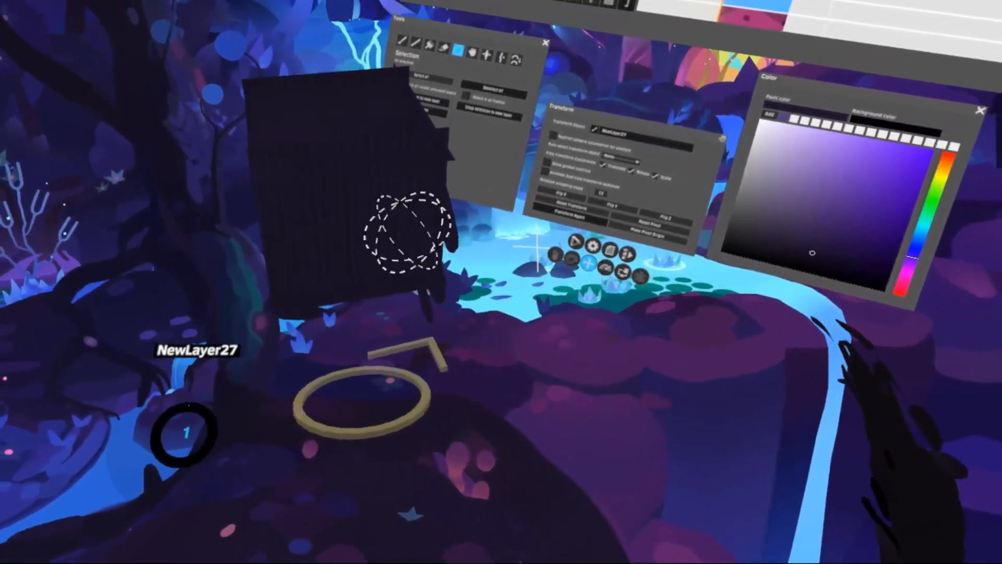
drag(372, 238, 316, 236)
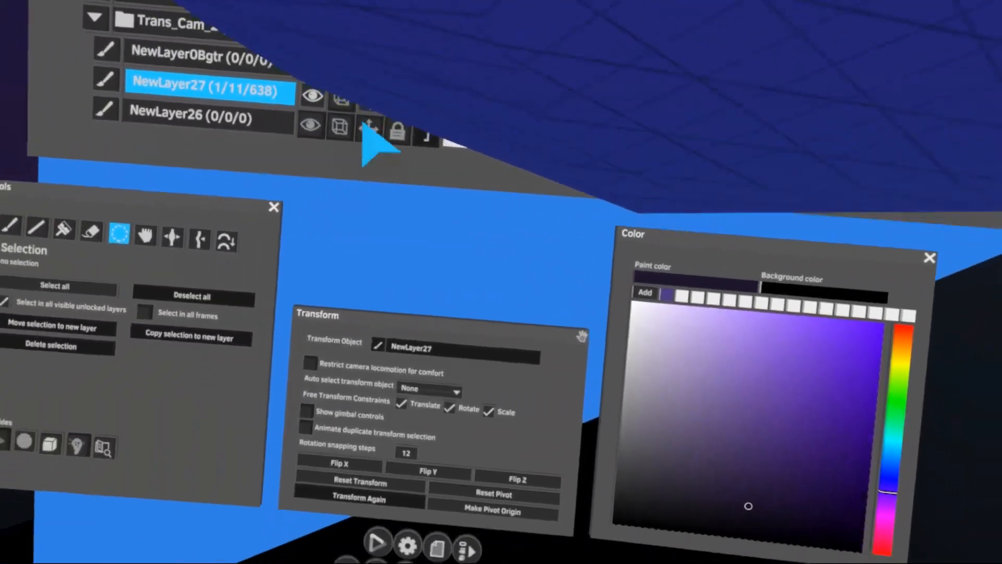
click(368, 114)
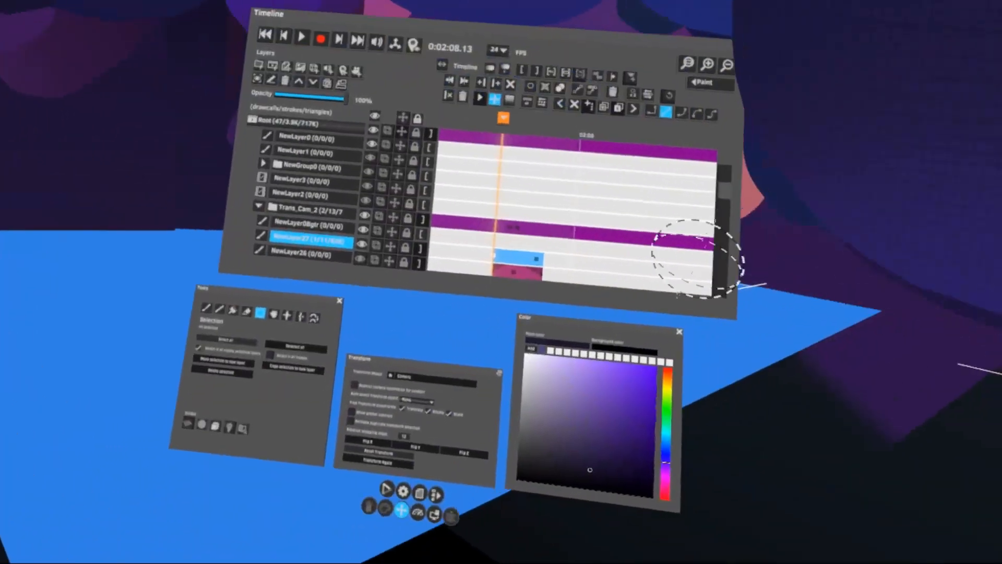
- Keyframe NewLayer27's opacity at 0% on 0:02:08.13, 100% on 0:02:08.15 and 0:02:08.18, and 0% on 0:02:08.20
scroll(472, 263, up, 3)
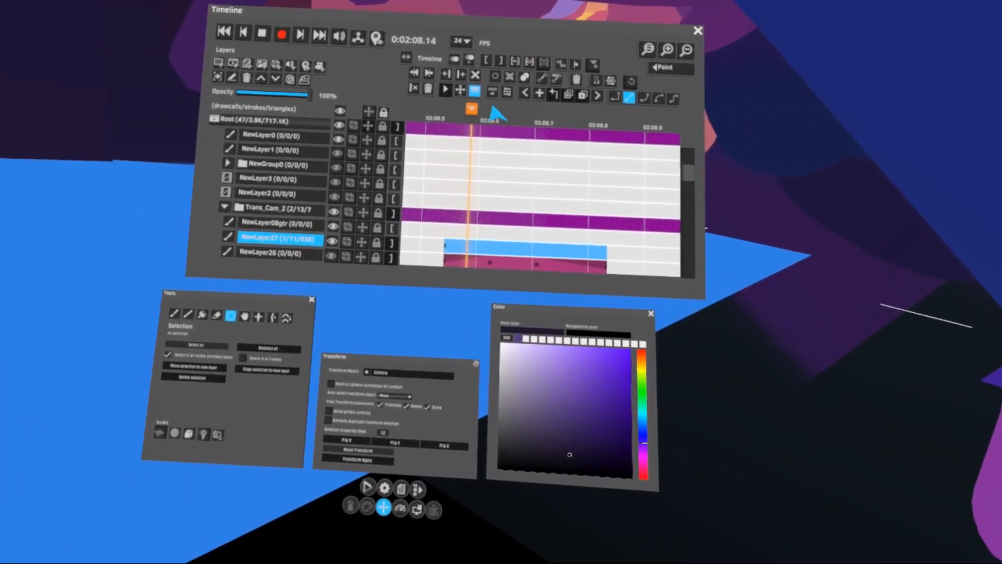
click(493, 116)
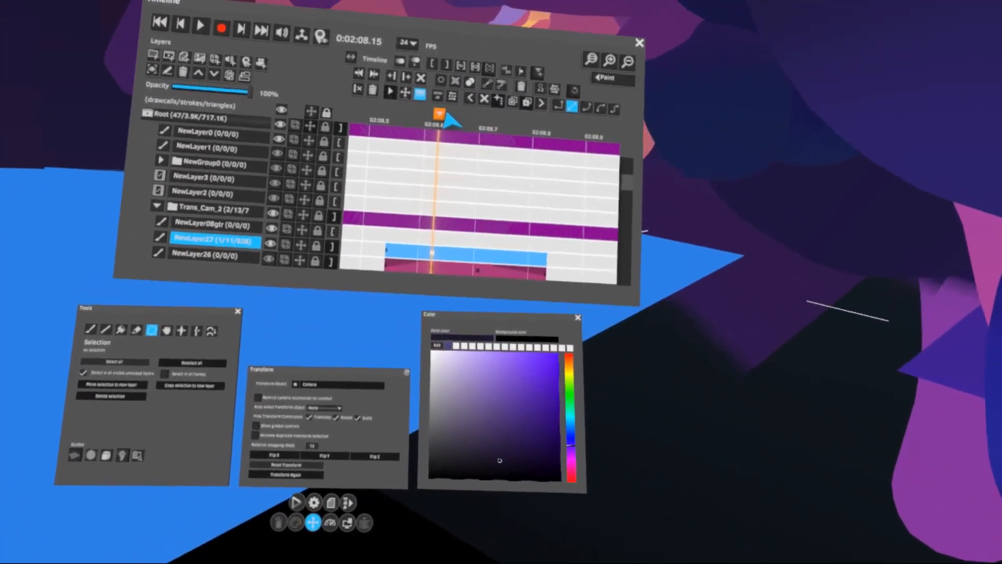
drag(448, 115, 495, 137)
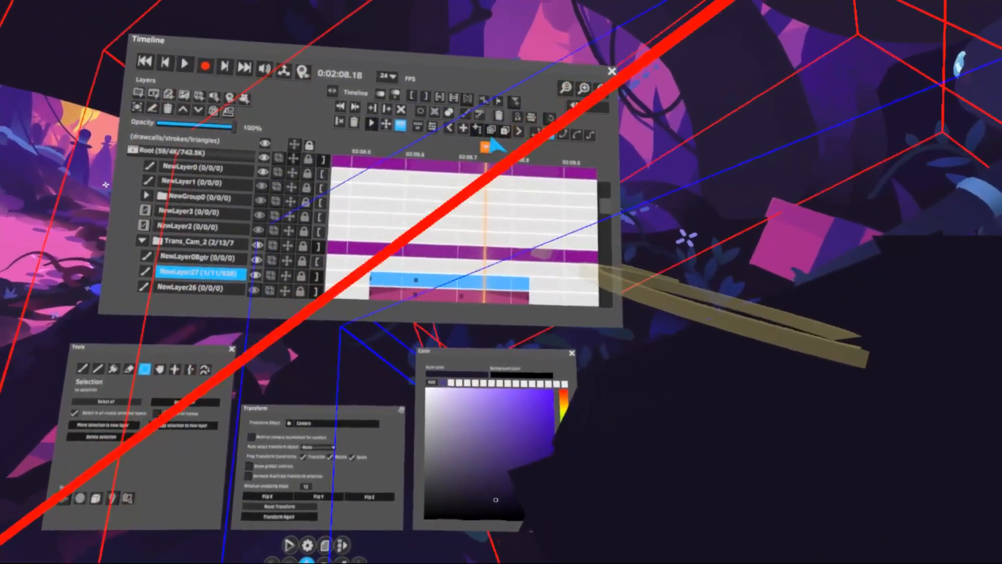
drag(487, 145, 519, 148)
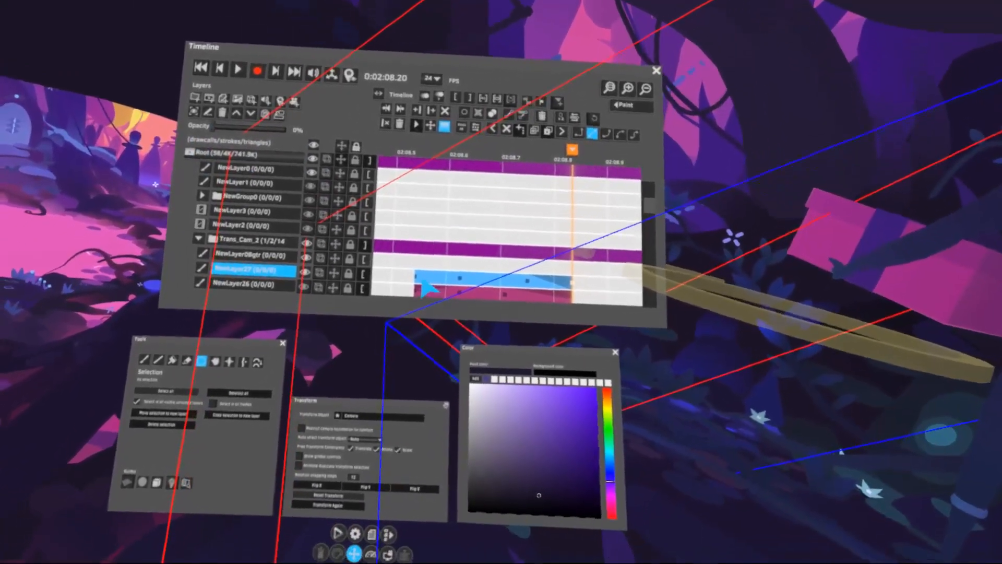
click(423, 283)
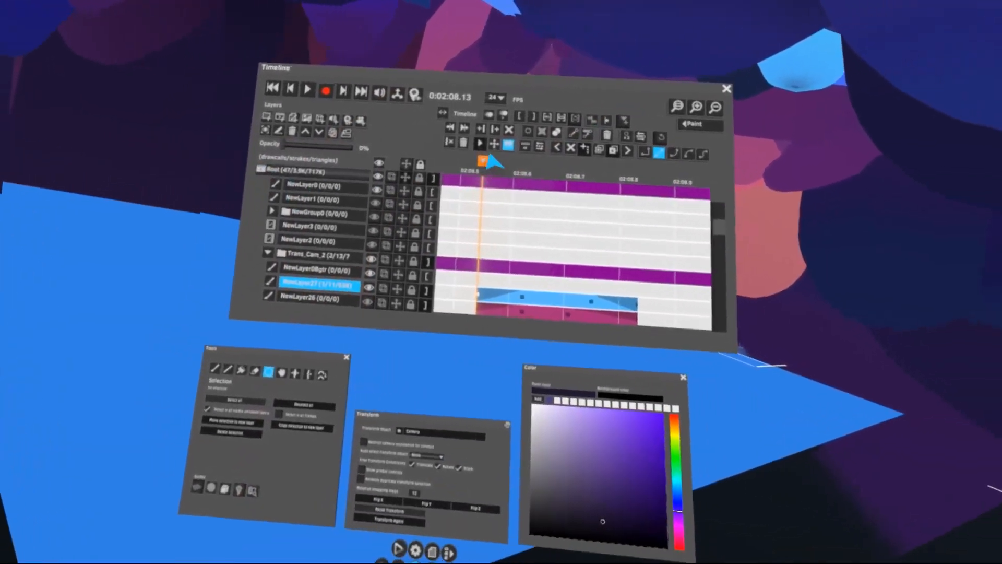
- Play back the fade transition around 0:02:08 and scrub on through the following scenes to 0:02:49.02
key(space)
key(space)
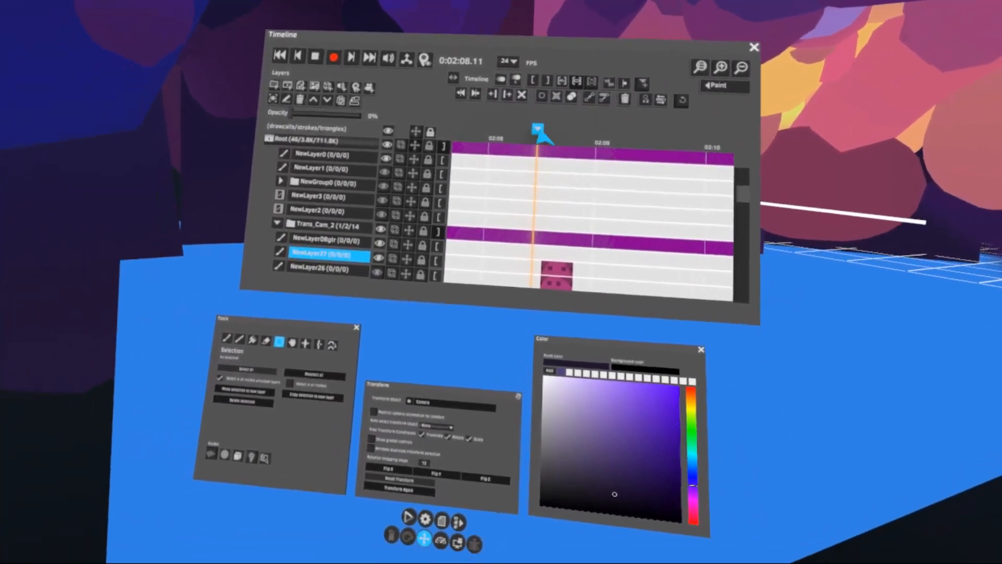
drag(538, 130, 580, 265)
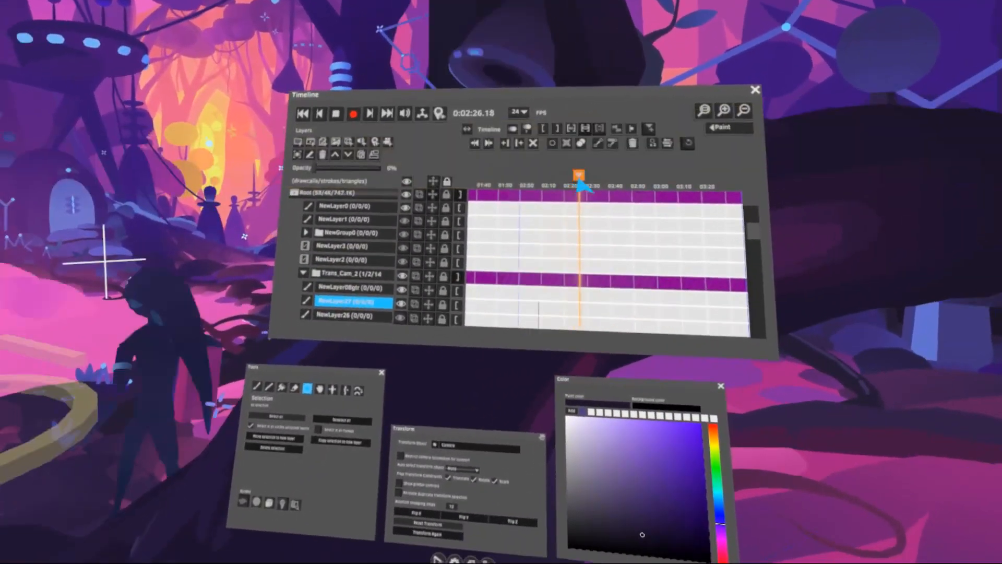
drag(580, 186, 594, 157)
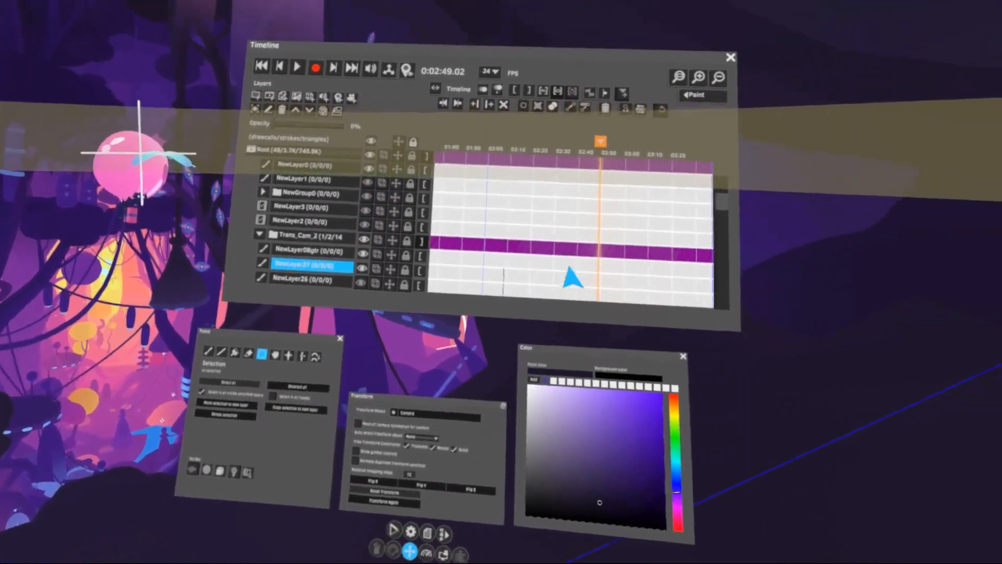
- Collapse the Trans_Cam_2 and Scenes groups, and expand the HiddenCut group and its Masterfile group
scroll(503, 282, down, 5)
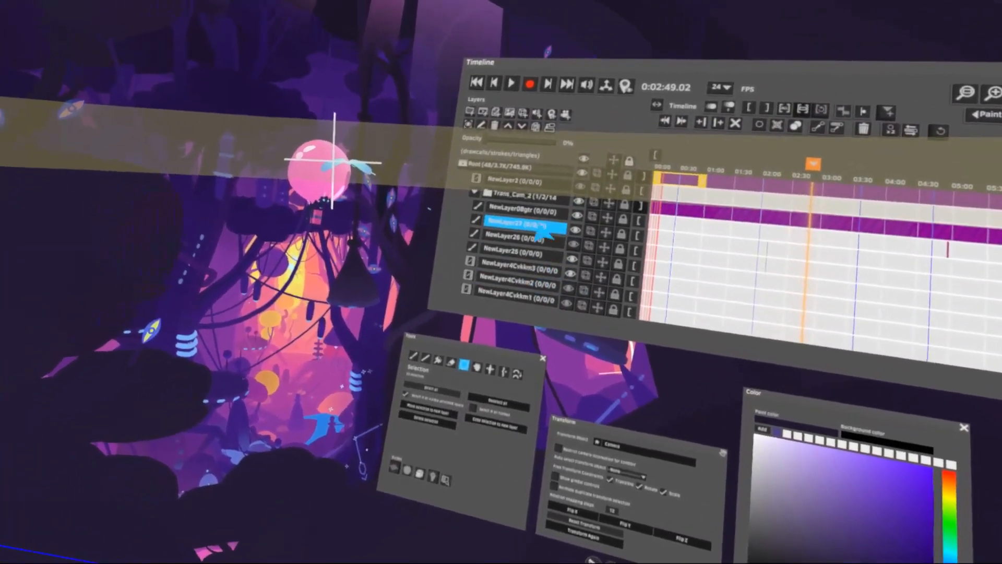
click(556, 208)
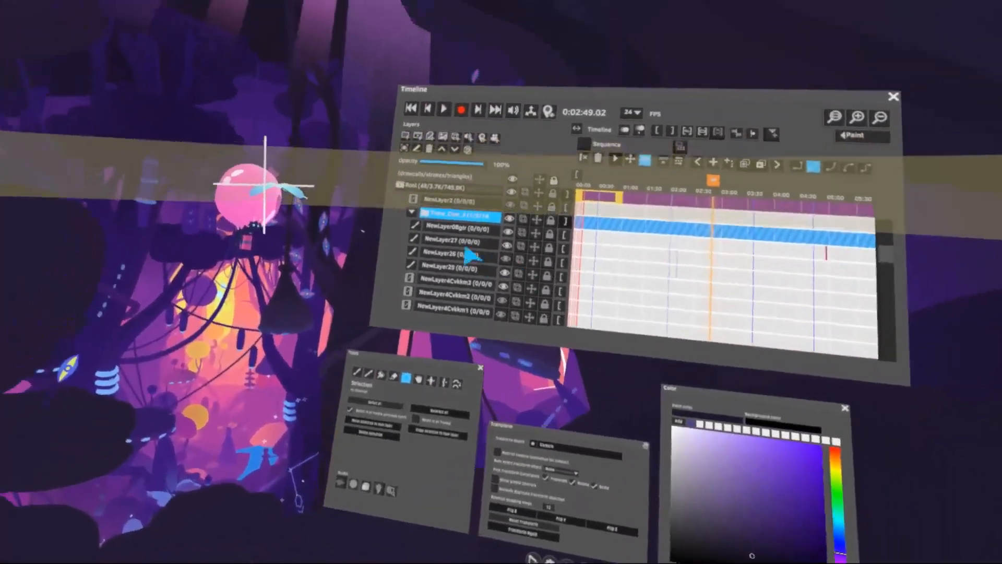
click(770, 65)
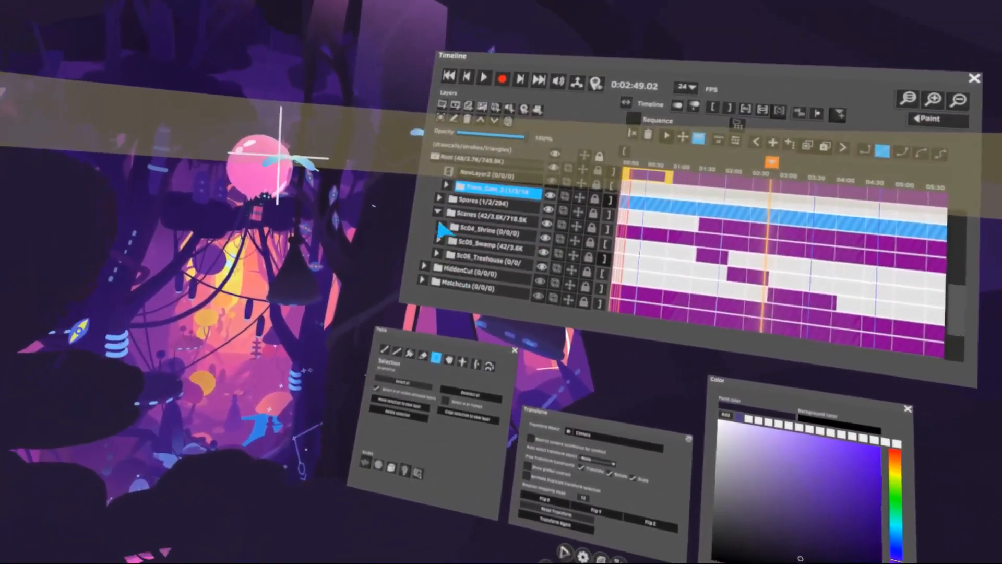
click(438, 211)
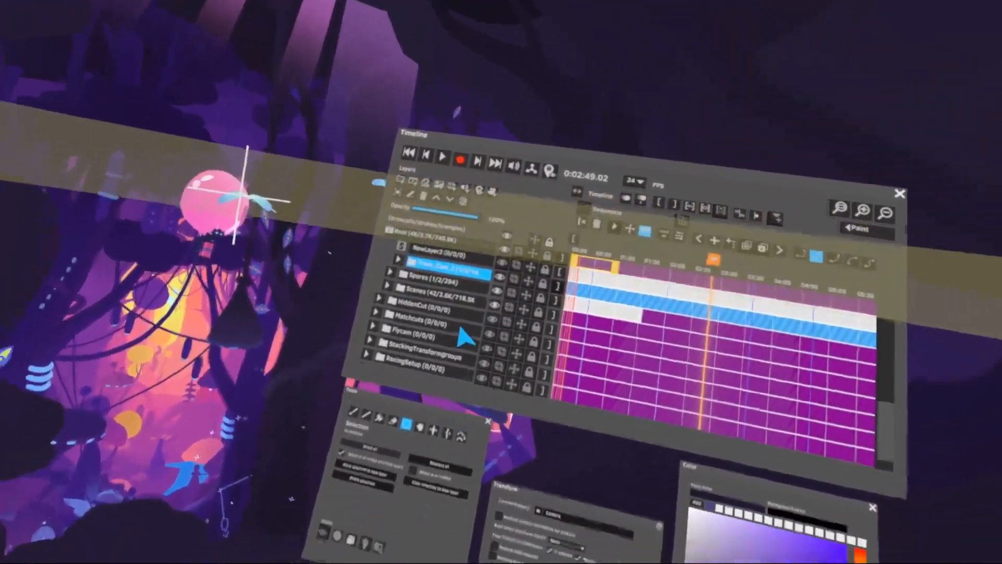
scroll(459, 345, up, 5)
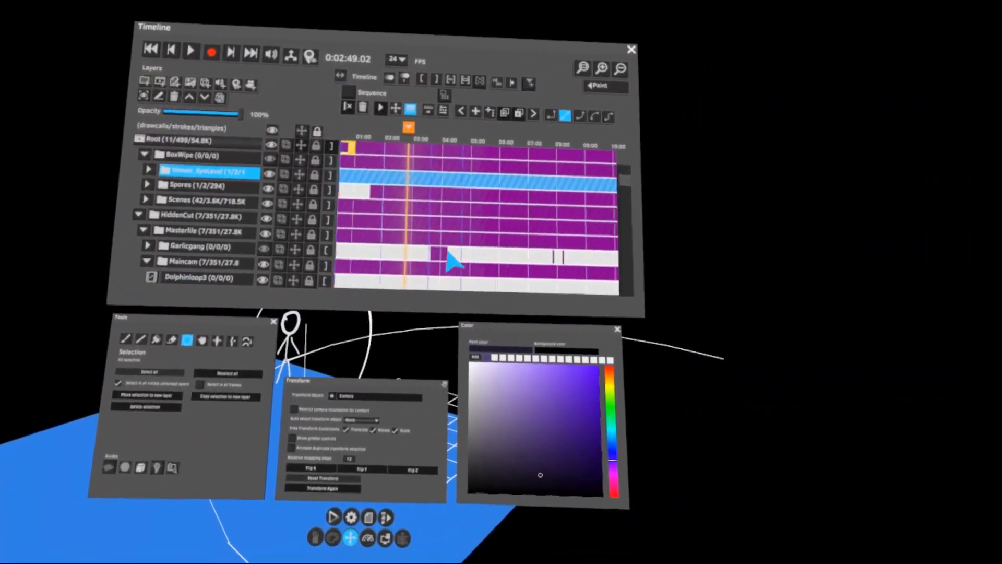
- Go to the Garlicgang clip at 0:03:37.09 and set the Cam group's Maincam layer as the initial spawn area
click(441, 255)
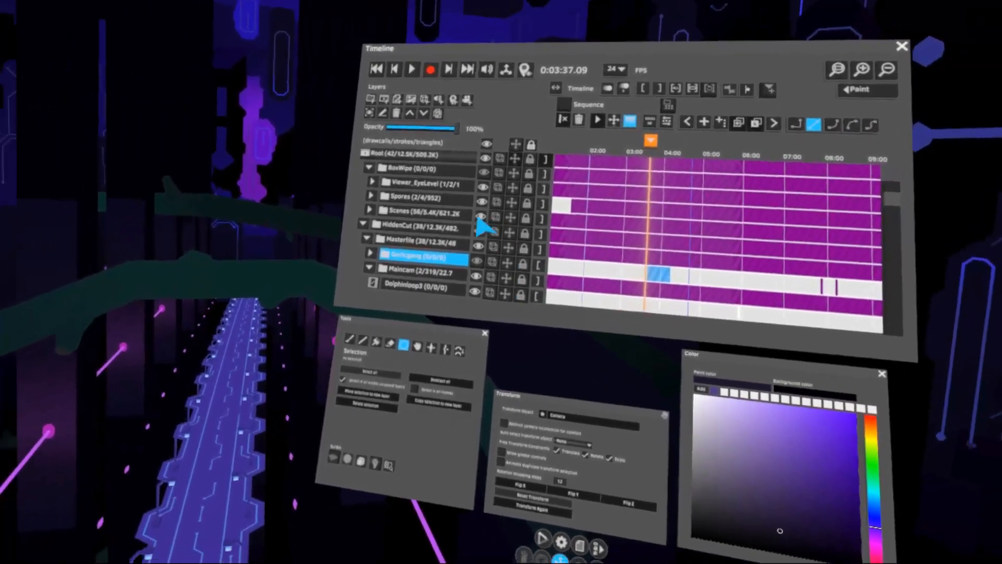
scroll(420, 246, down, 5)
scroll(444, 219, down, 10)
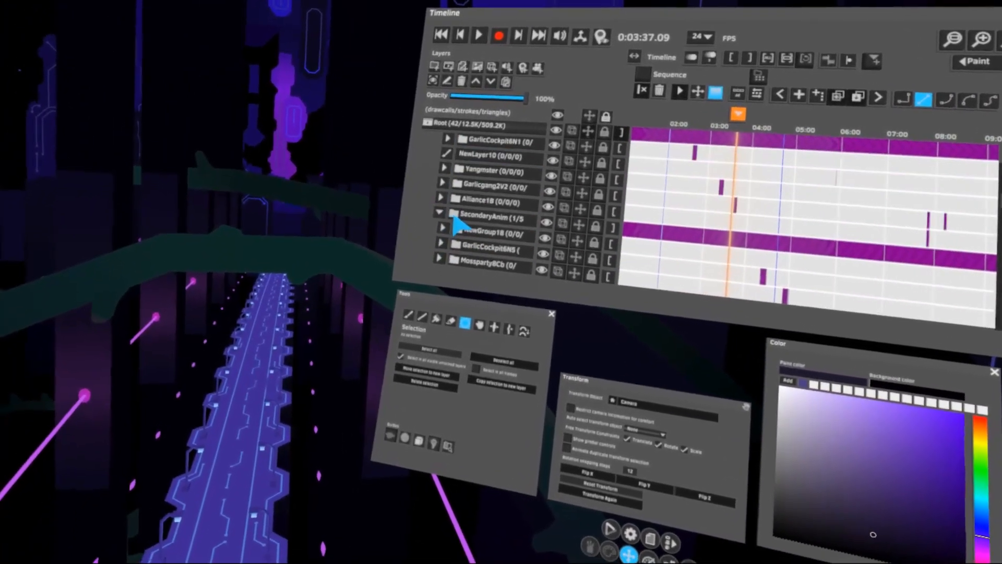
double_click(448, 206)
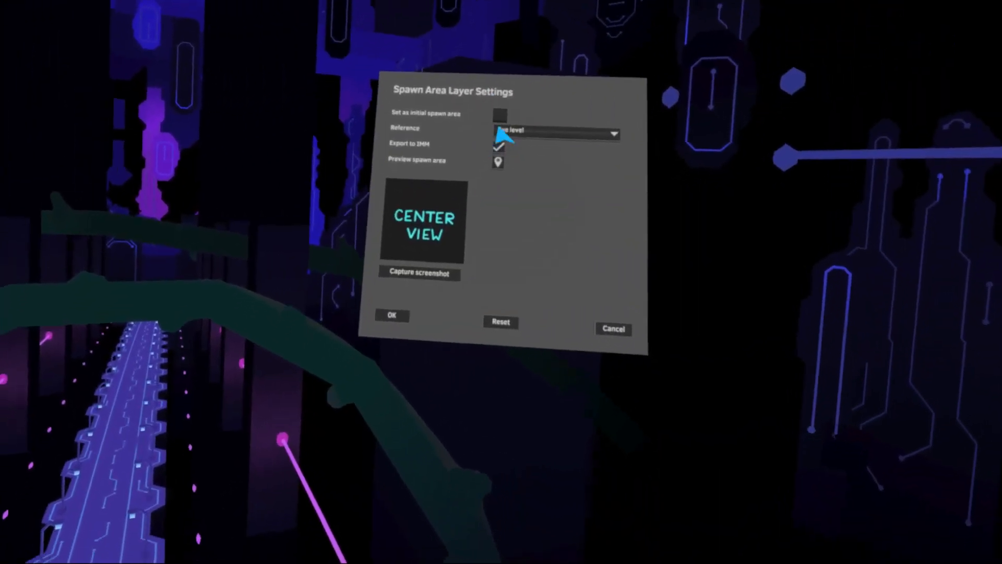
click(505, 121)
click(457, 304)
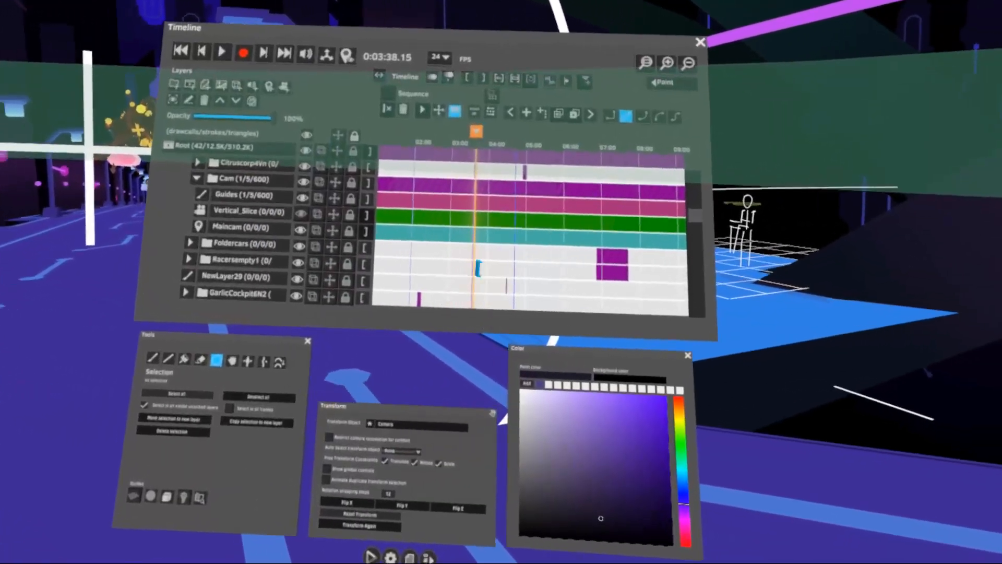
- Play back and scrub the hidden-cut shot between about 0:03:37 and 0:03:41 to review its camera view
scroll(402, 281, up, 4)
scroll(510, 292, up, 5)
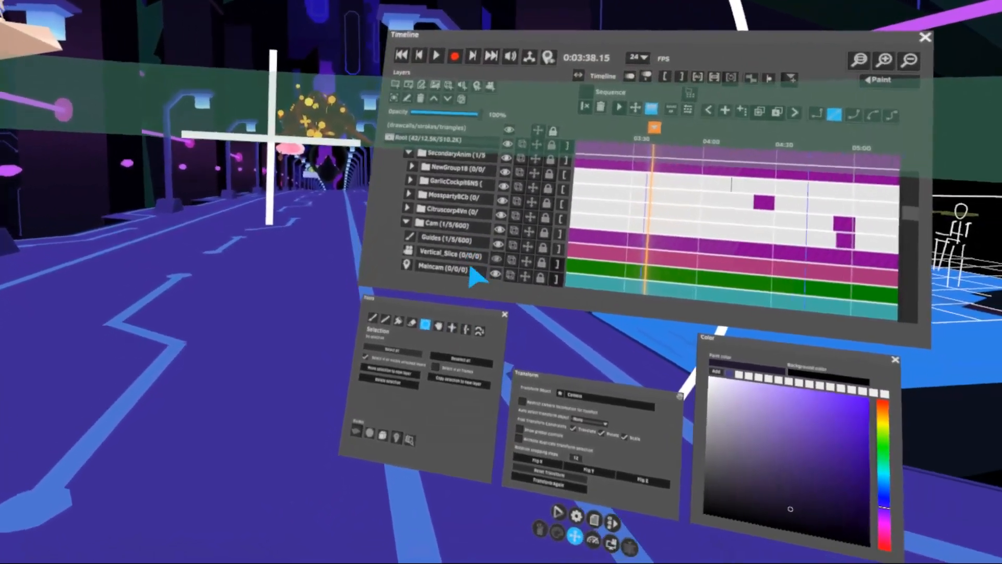
key(space)
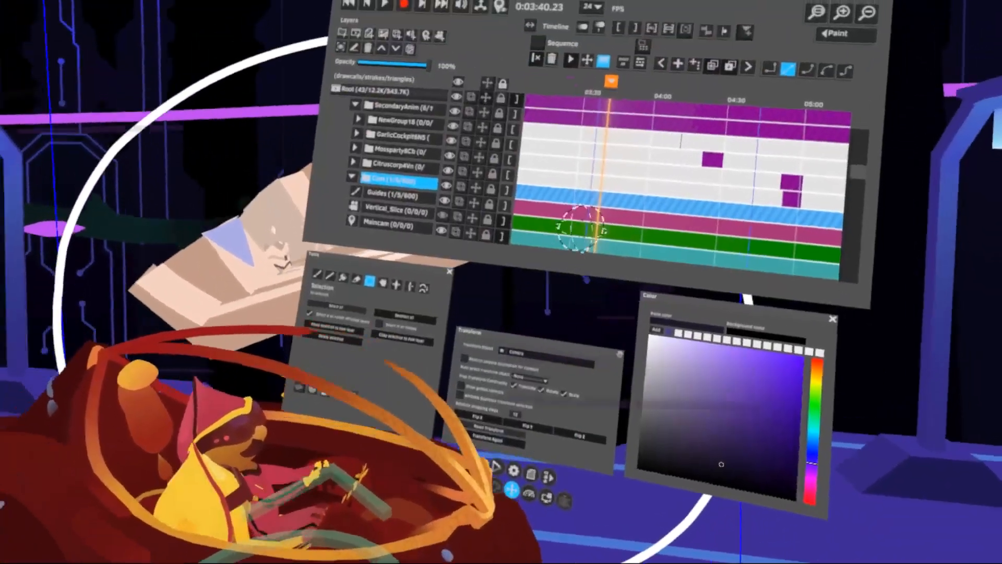
scroll(561, 135, up, 2)
click(566, 106)
drag(564, 107, 836, 162)
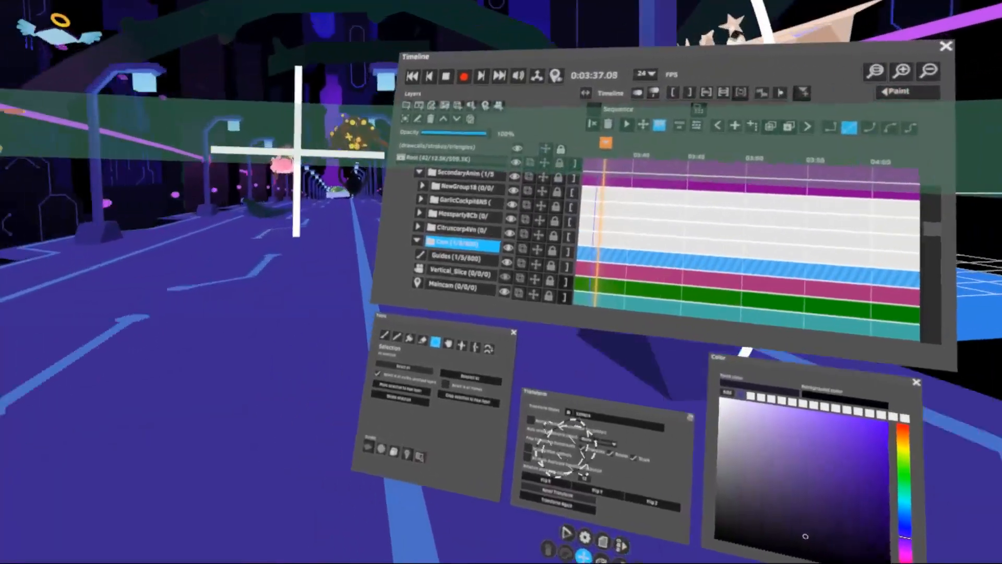
key(Tab)
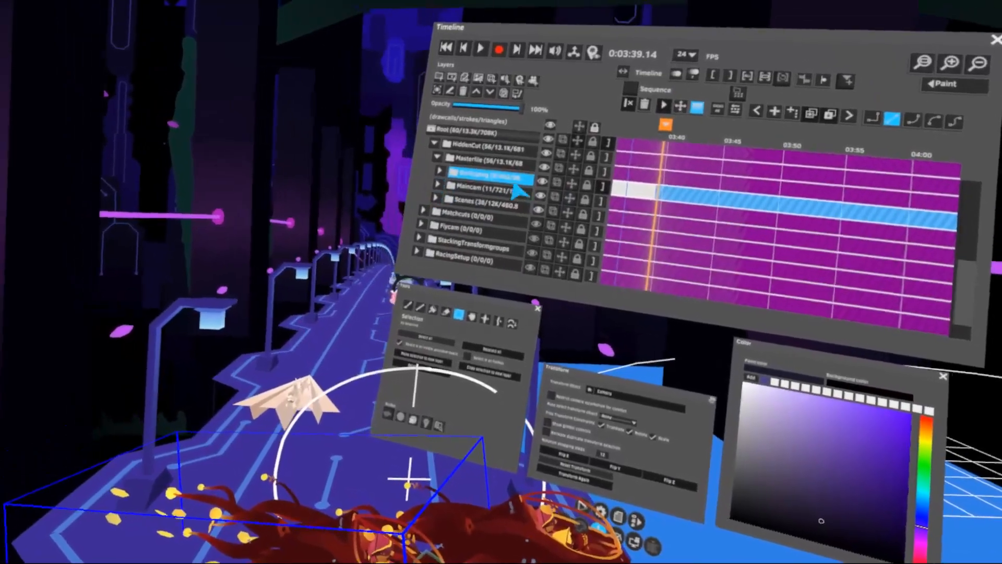
- Select the Garlicgang group for transforming and examine its nested car layers and the Maincam layers at 0:03:39.08
click(562, 175)
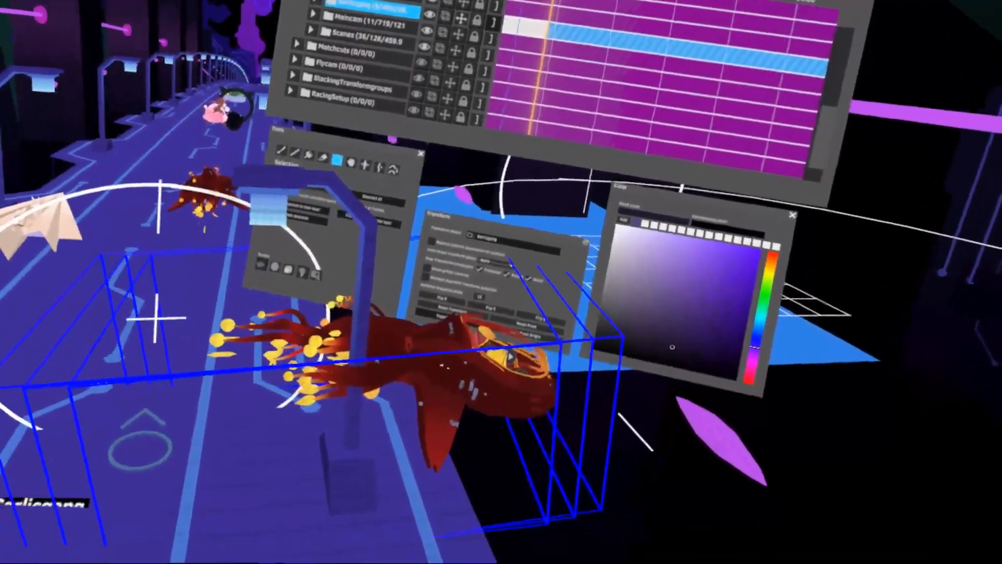
scroll(453, 216, up, 5)
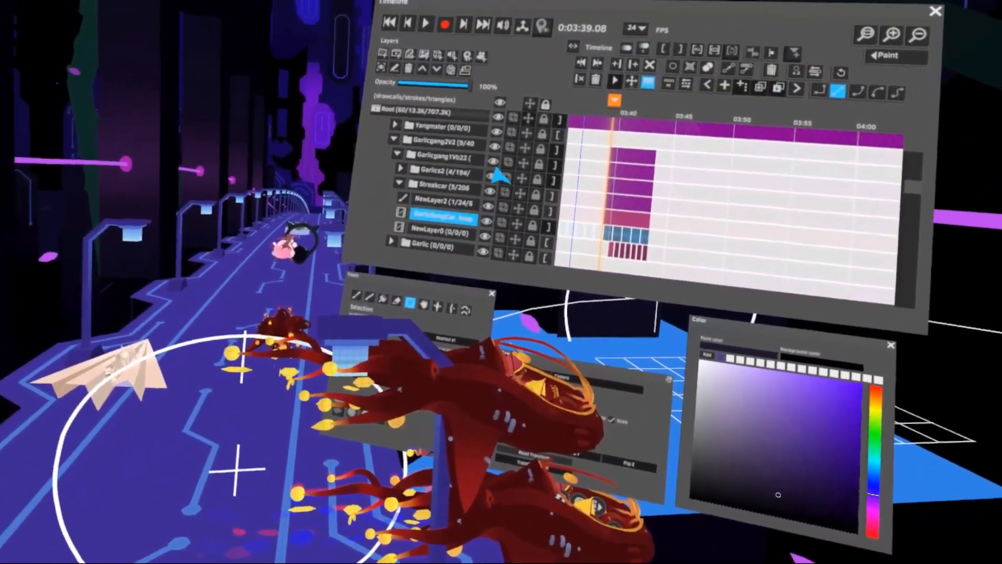
scroll(469, 209, down, 5)
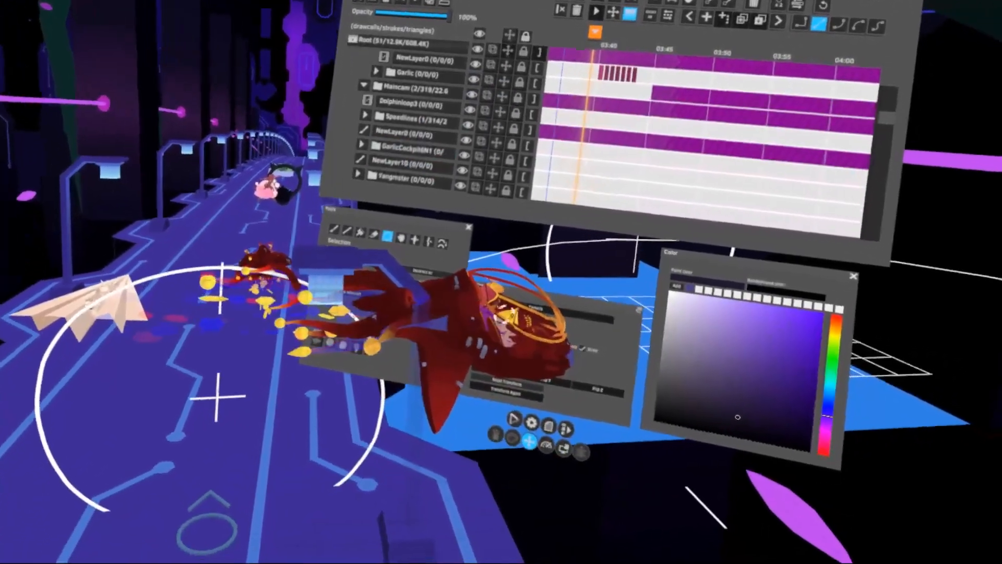
scroll(360, 126, up, 6)
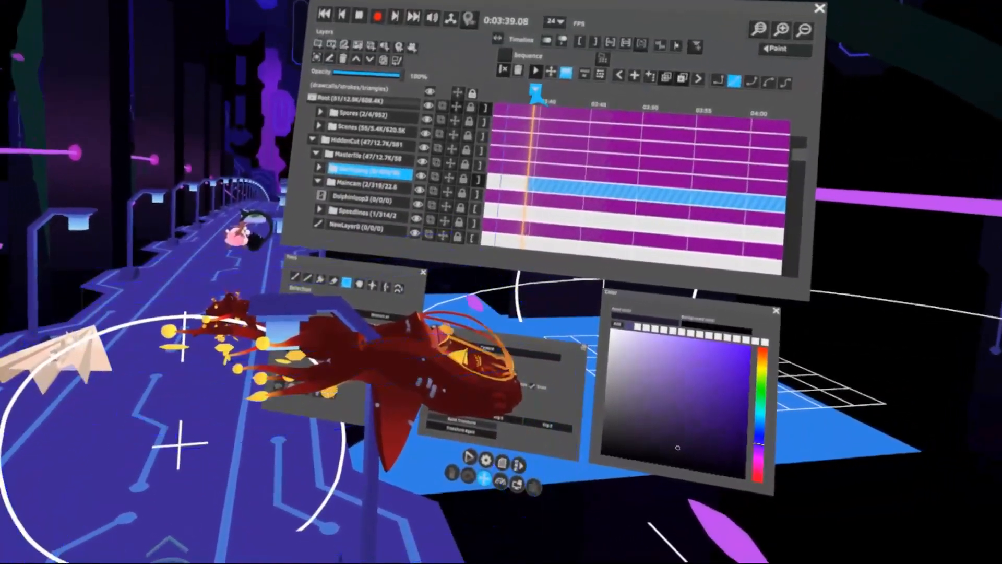
- Scrub and play the hidden-cut shot from about 0:03:38.21 to review how the Garlicgang car passes the camera
drag(535, 94, 694, 77)
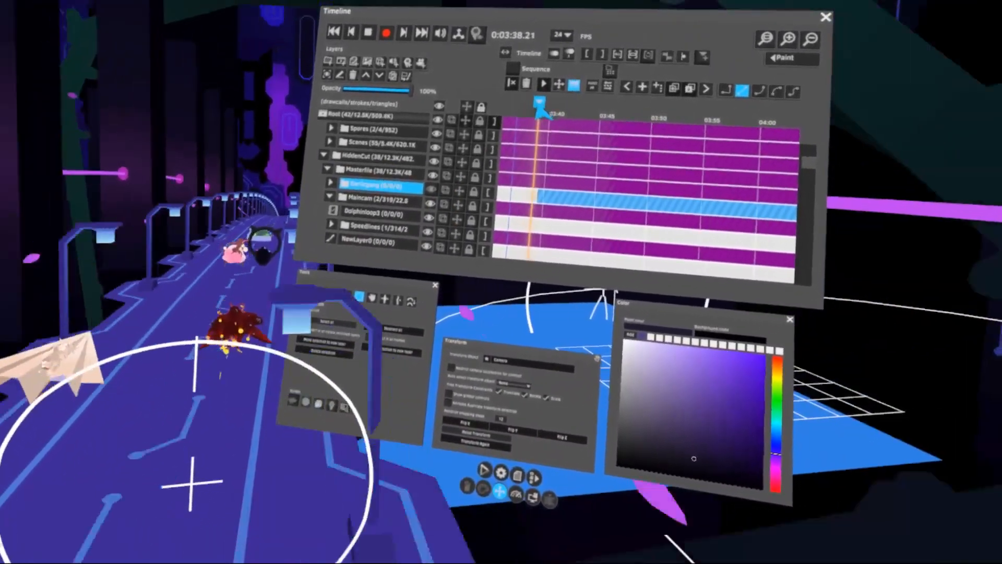
drag(539, 107, 544, 108)
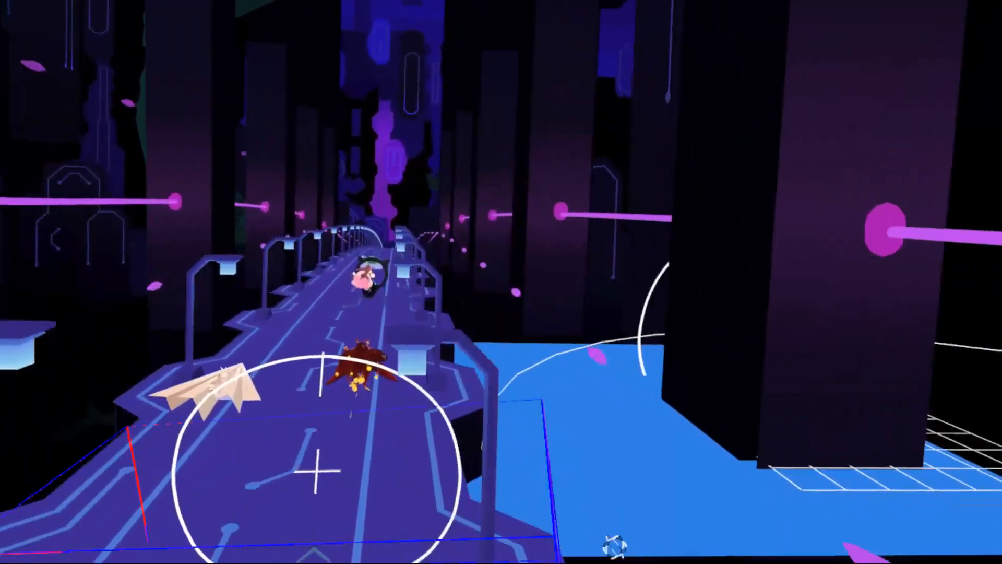
key(space)
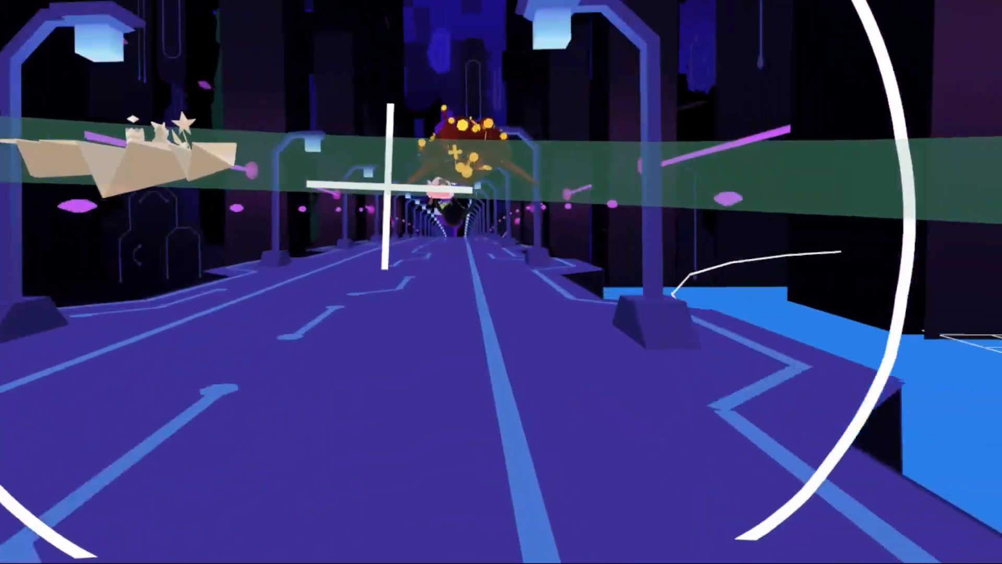
key(space)
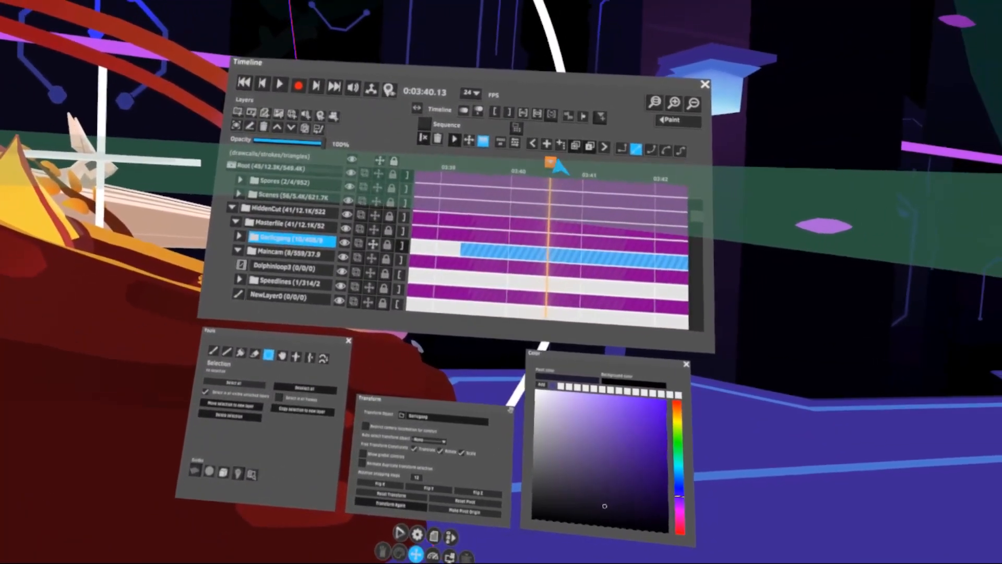
- Show the Garlicgang group's transform keys and examine its movement between 0:03:40.13 and 0:03:39.09
drag(589, 151, 503, 179)
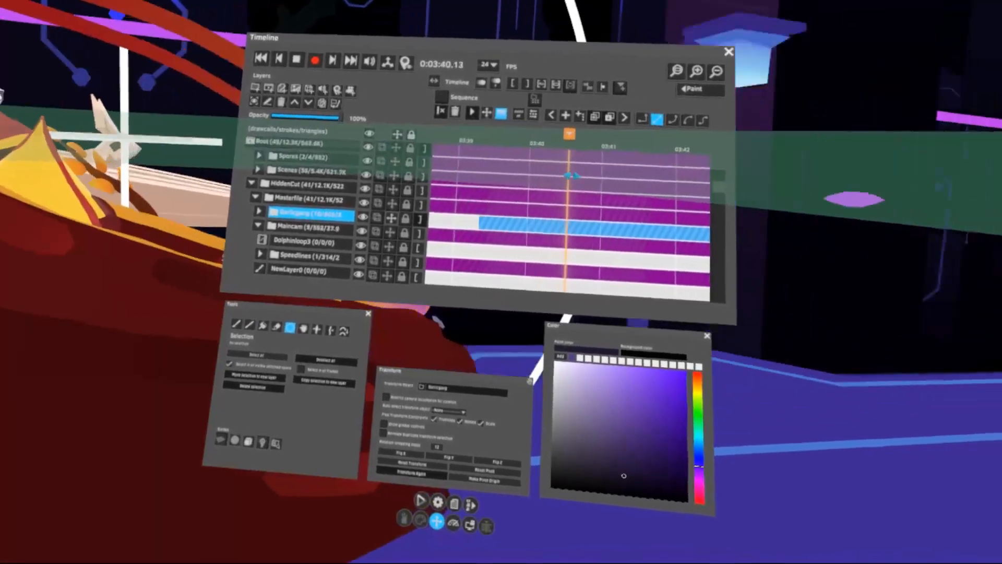
drag(571, 175, 546, 177)
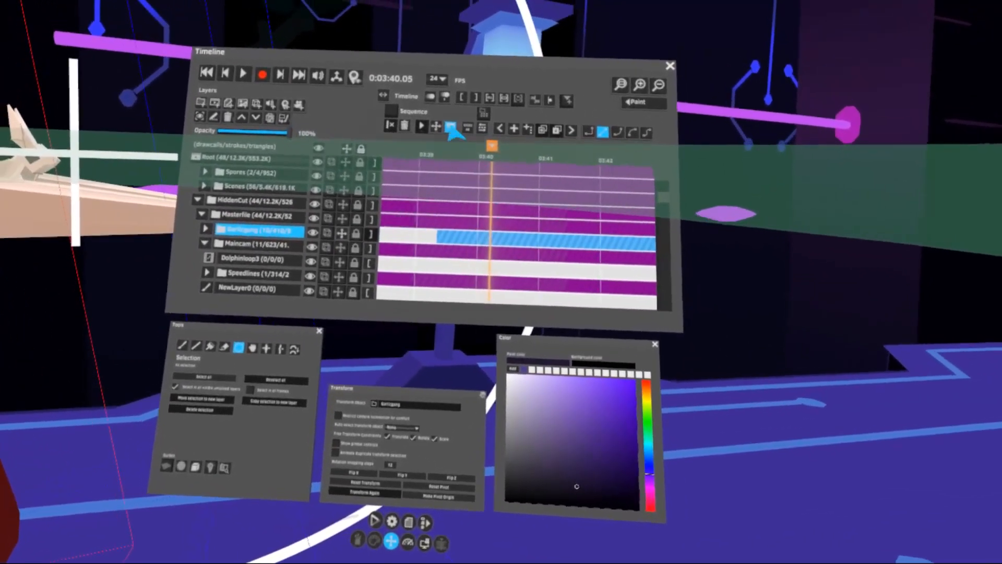
click(481, 124)
drag(469, 235, 497, 224)
click(489, 121)
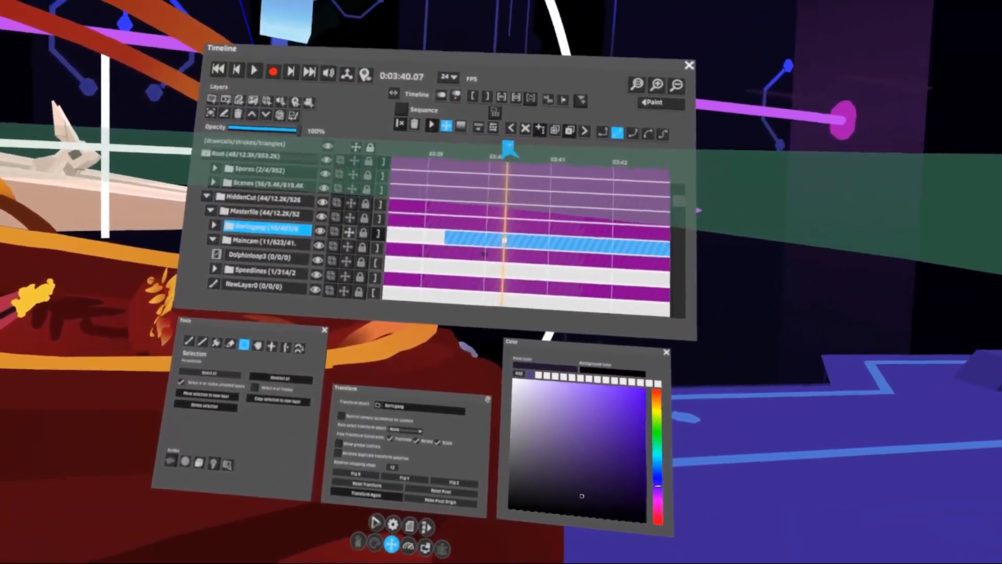
mouse_move(508, 149)
mouse_down()
mouse_move(516, 152)
mouse_move(500, 140)
mouse_up()
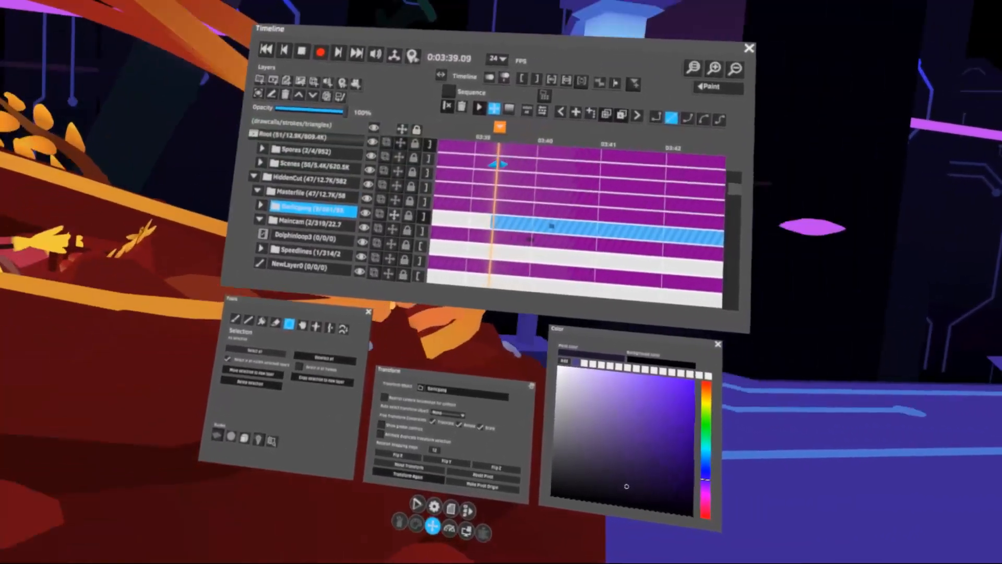
click(450, 222)
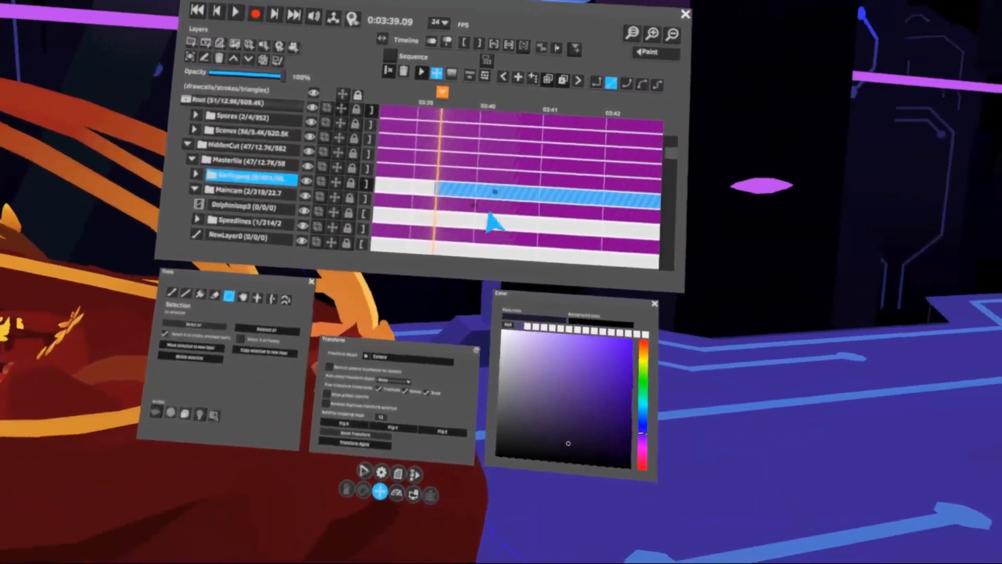
click(485, 191)
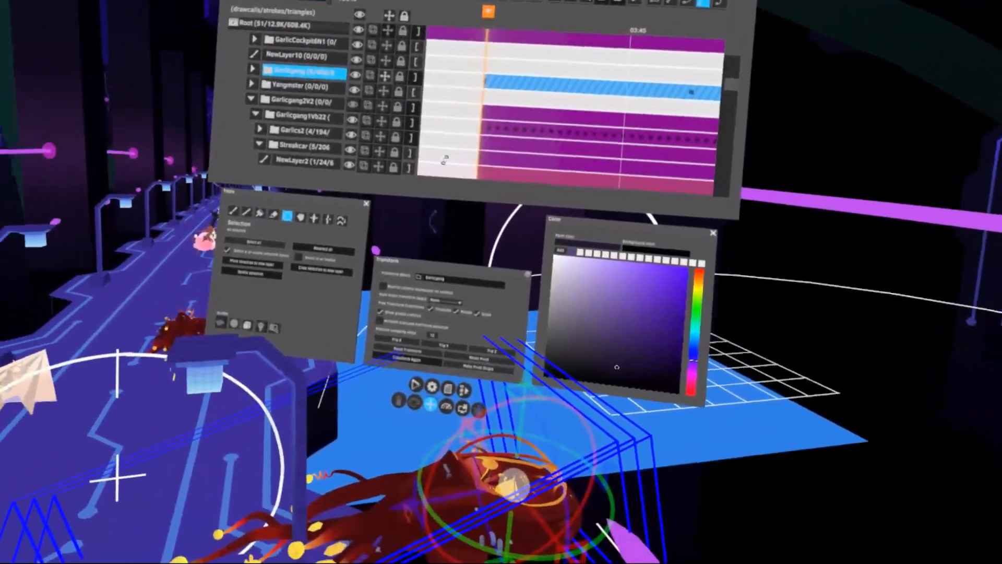
key(space)
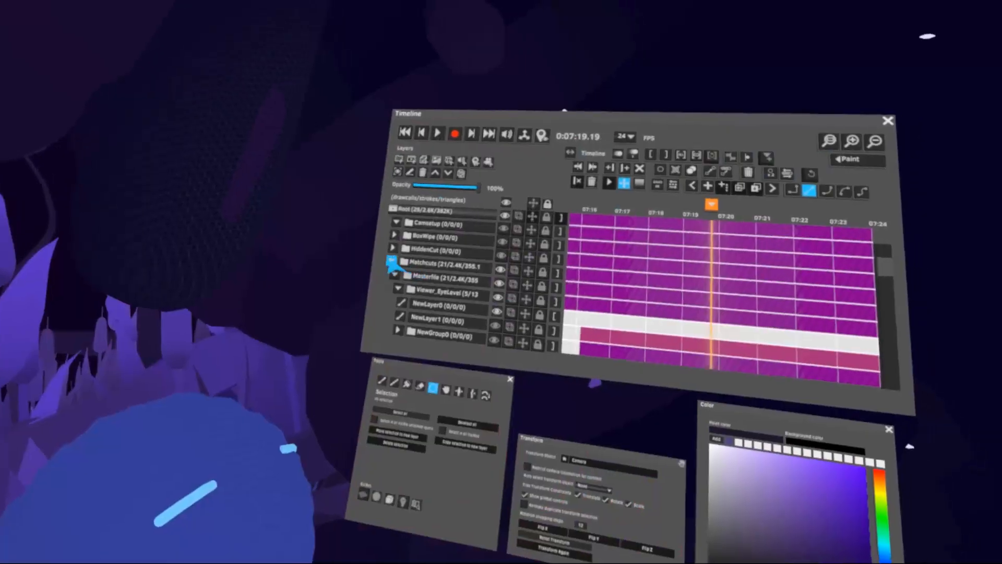
- Collapse the Matchcuts group and expand HiddenCut with its Masterfile and Scenes groups
click(482, 258)
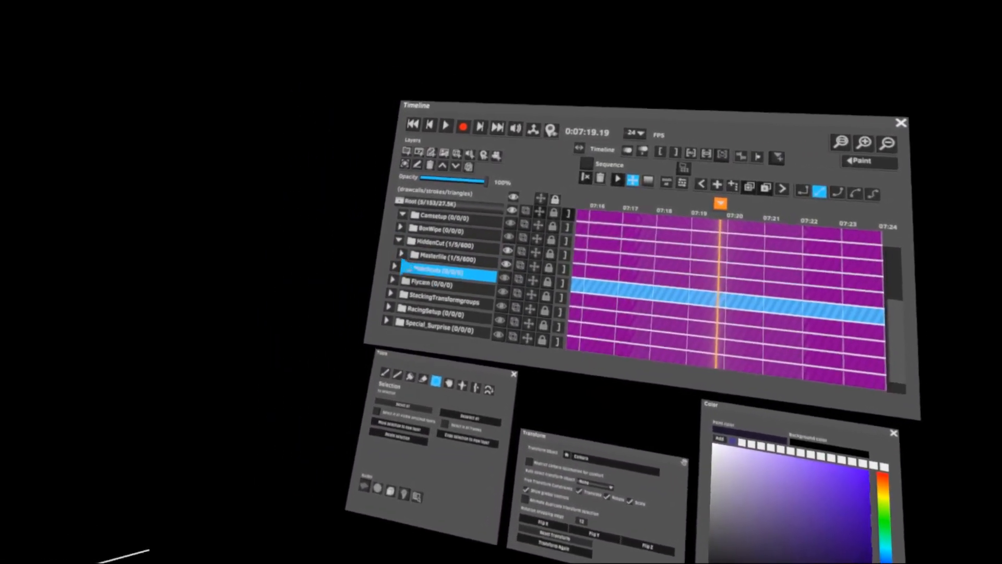
click(401, 254)
scroll(449, 433, down, 3)
scroll(449, 433, up, 2)
click(404, 315)
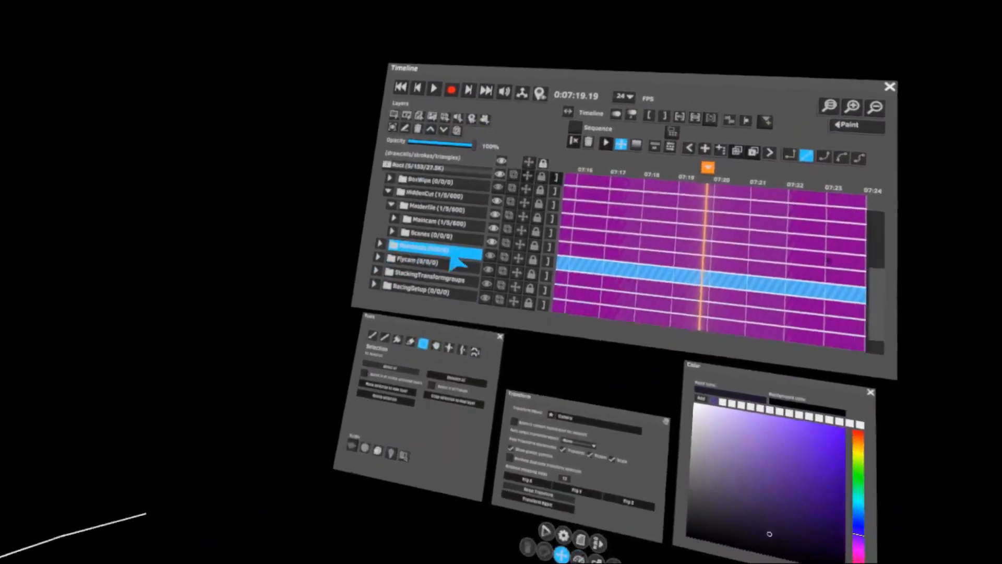
scroll(566, 293, down, 2)
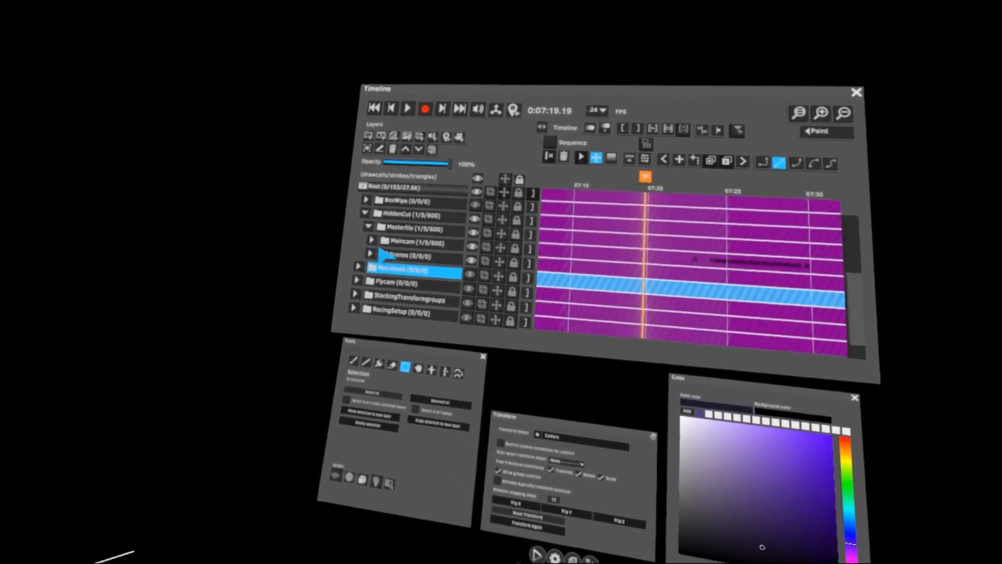
click(388, 259)
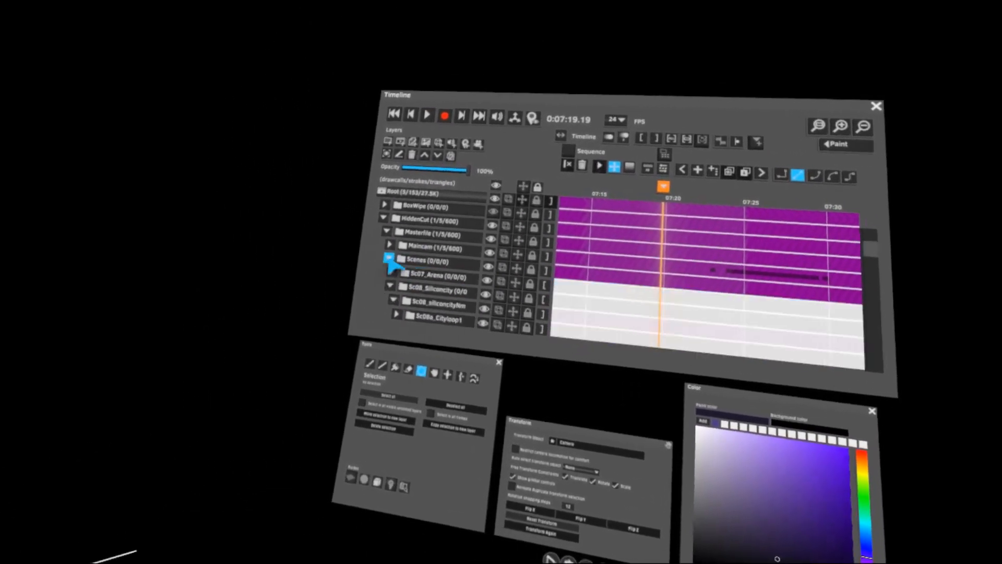
- Find the Maincam layer in the HiddenCut group, open its spawn area settings and accept them
scroll(387, 267, down, 5)
scroll(467, 271, down, 2)
scroll(305, 274, up, 5)
scroll(490, 296, down, 5)
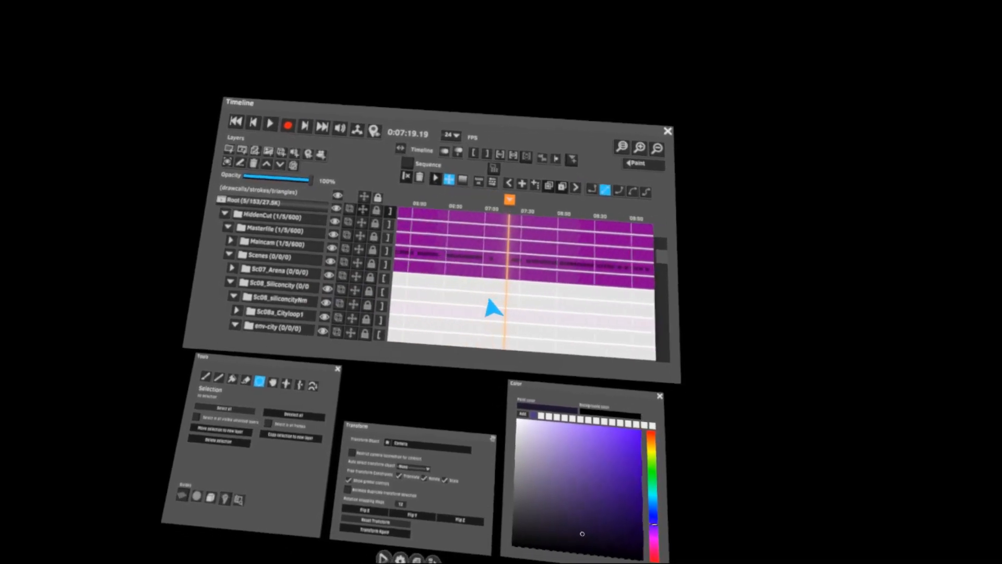
scroll(469, 288, up, 5)
click(464, 254)
click(450, 236)
scroll(460, 272, down, 10)
click(455, 279)
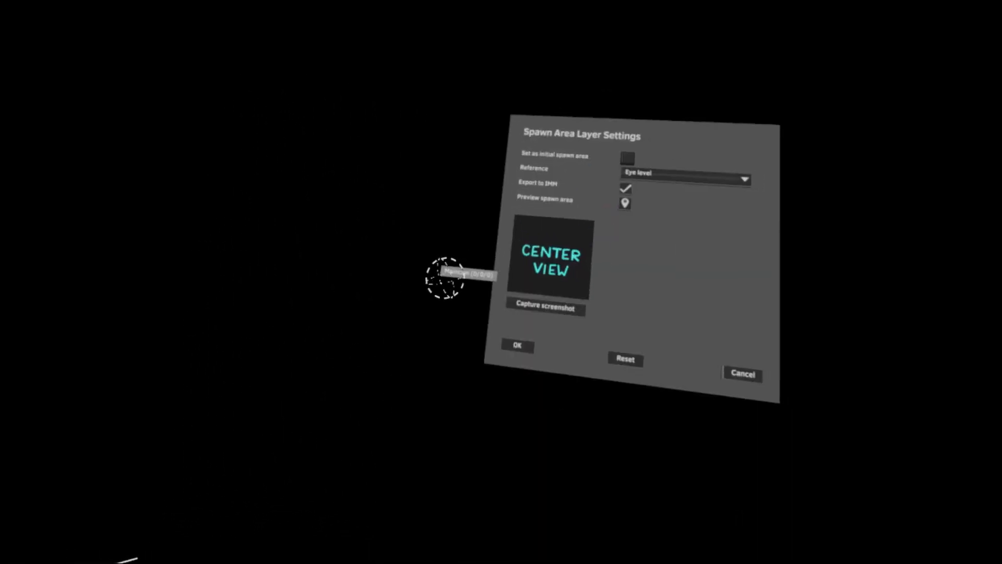
click(519, 188)
click(505, 313)
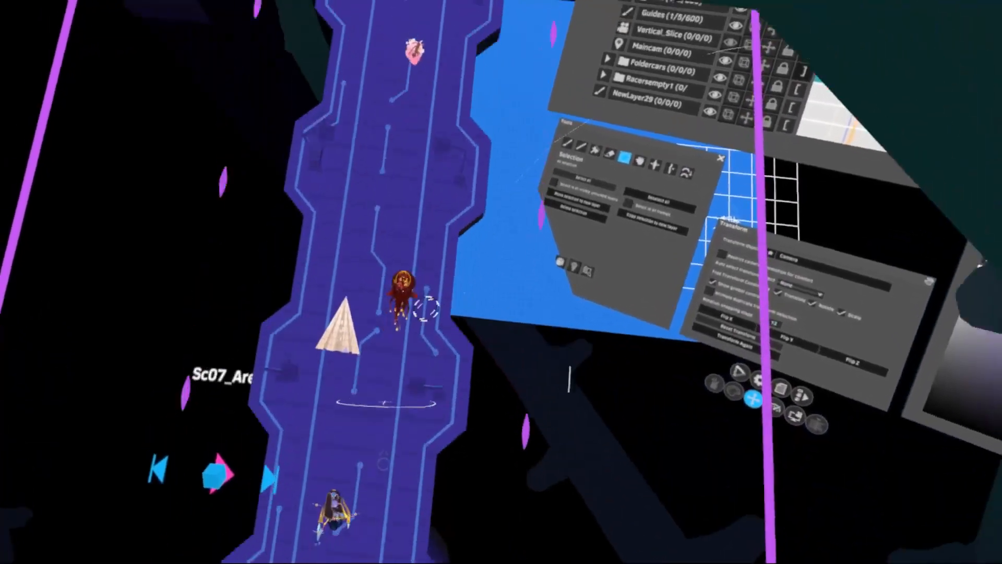
- View the cars from above the road around 0:03:39.20, and collapse the Maincam group in HiddenCut's Masterfile
drag(425, 302, 513, 382)
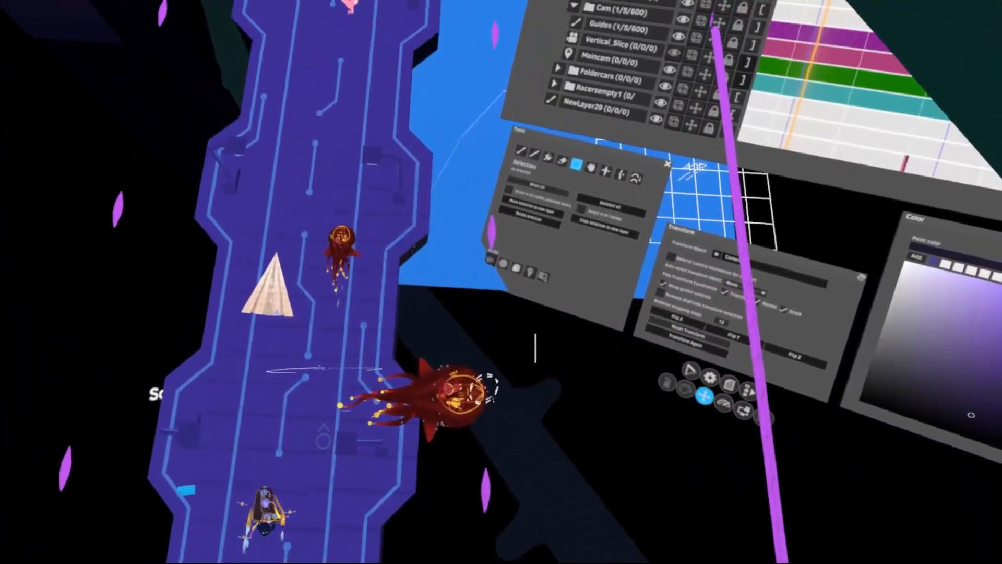
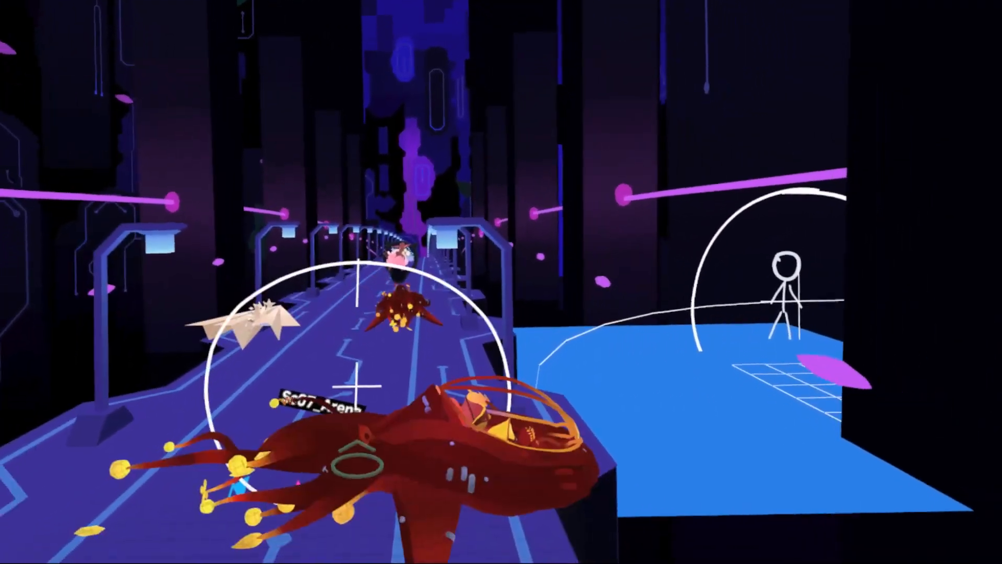
scroll(477, 249, up, 10)
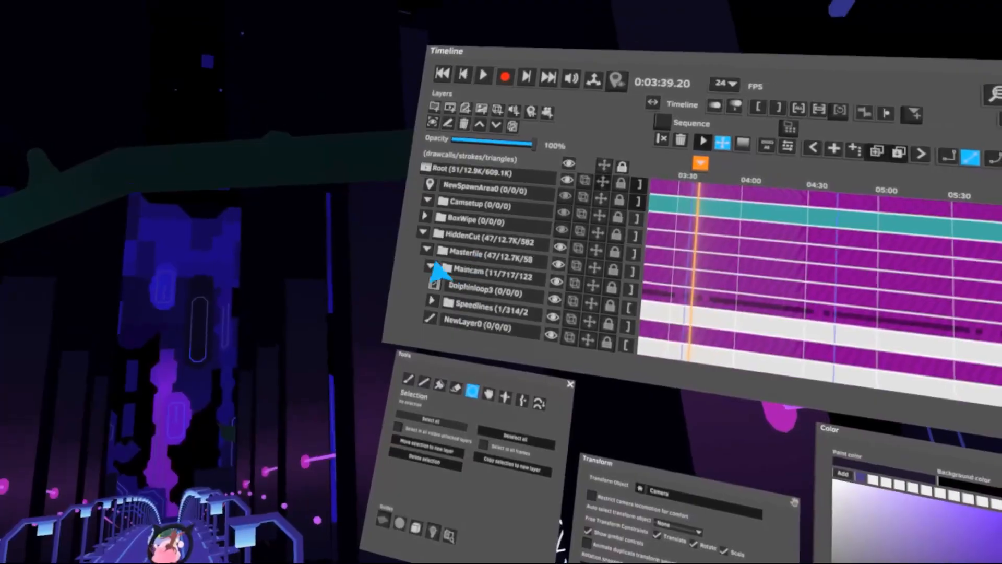
click(434, 267)
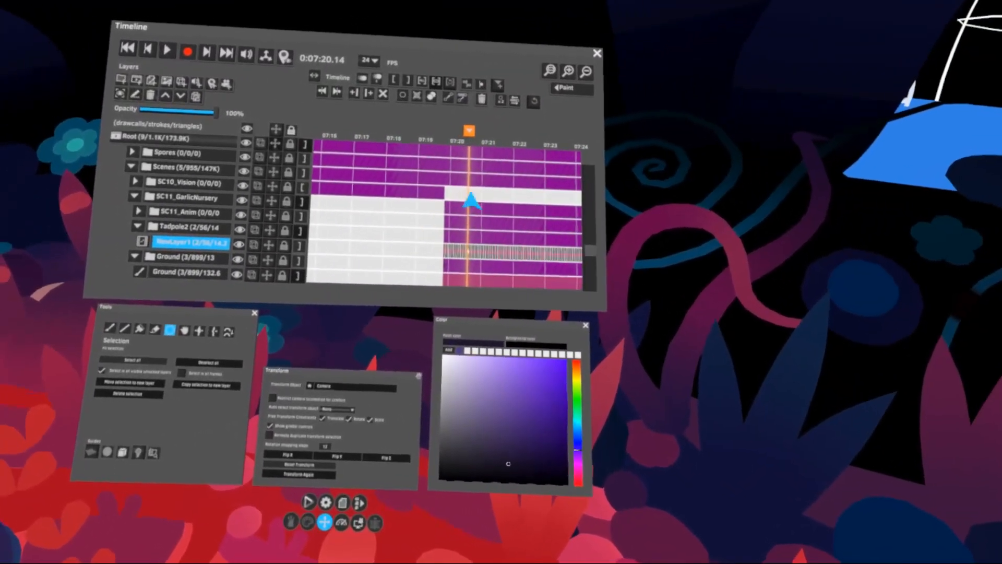
- At 0:07:19.19, create a paint layer in the Tadpole_main group and copy the tadpole drawing from NewLayer0 into it
drag(471, 157, 562, 133)
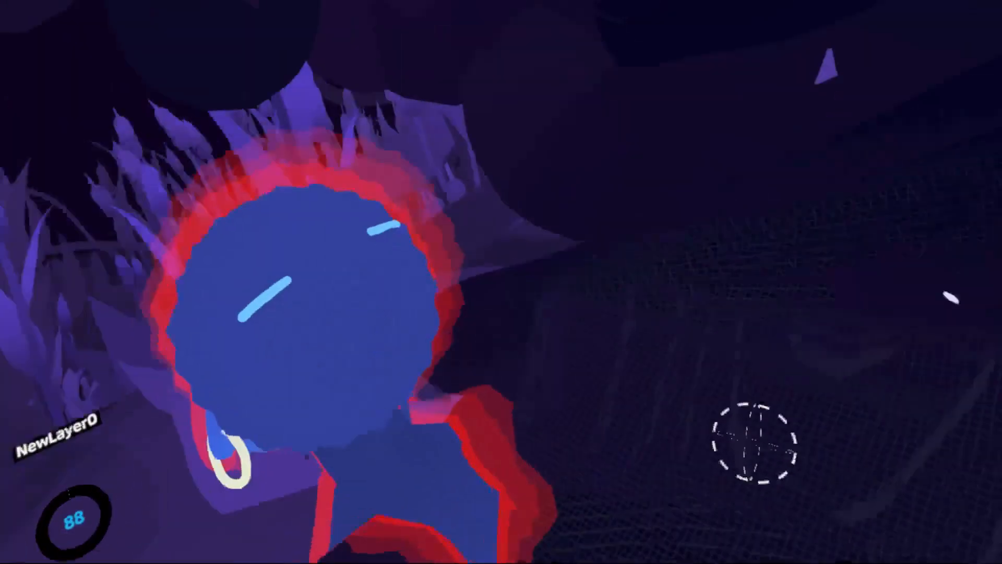
scroll(471, 238, up, 5)
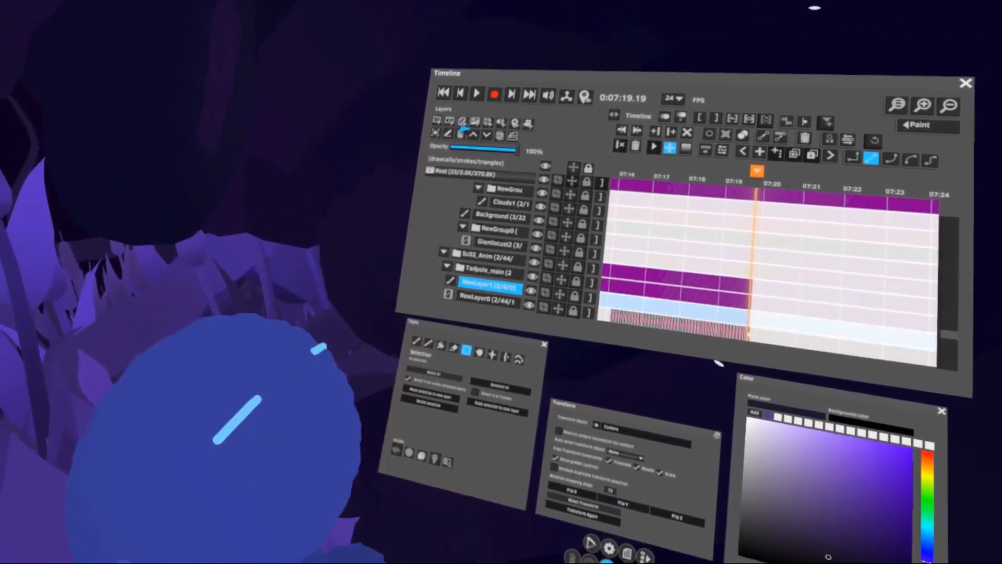
click(463, 122)
click(429, 279)
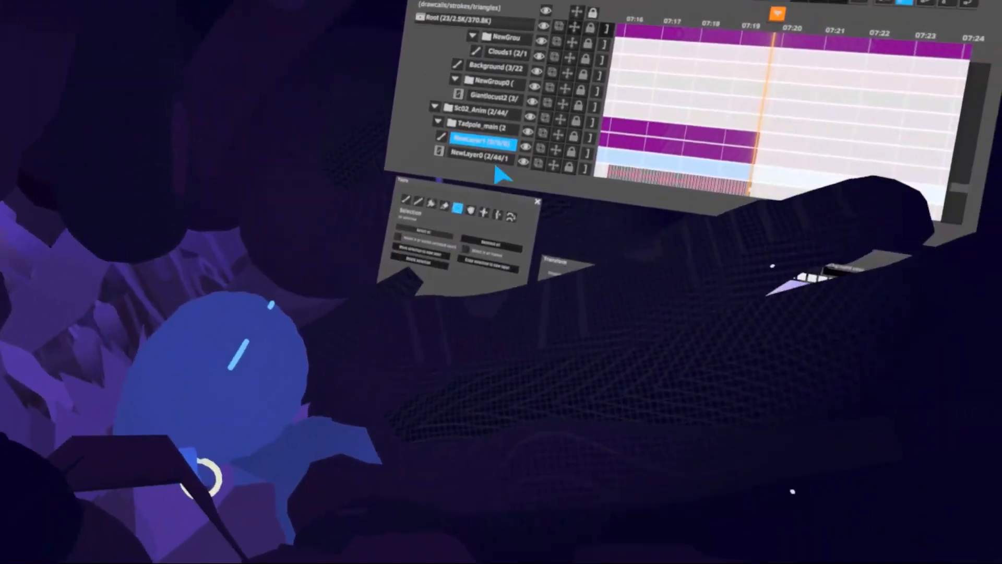
click(485, 170)
click(298, 303)
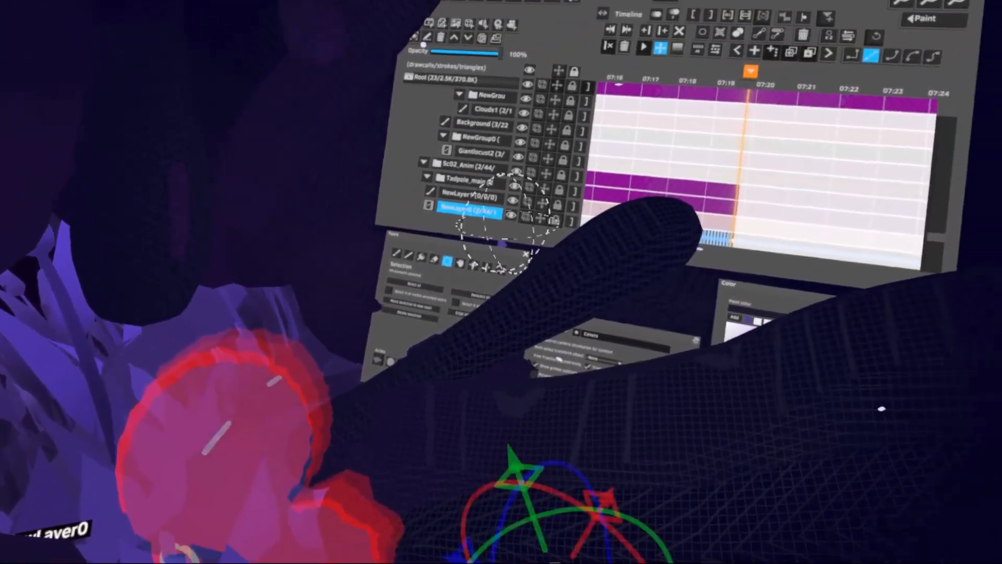
click(473, 198)
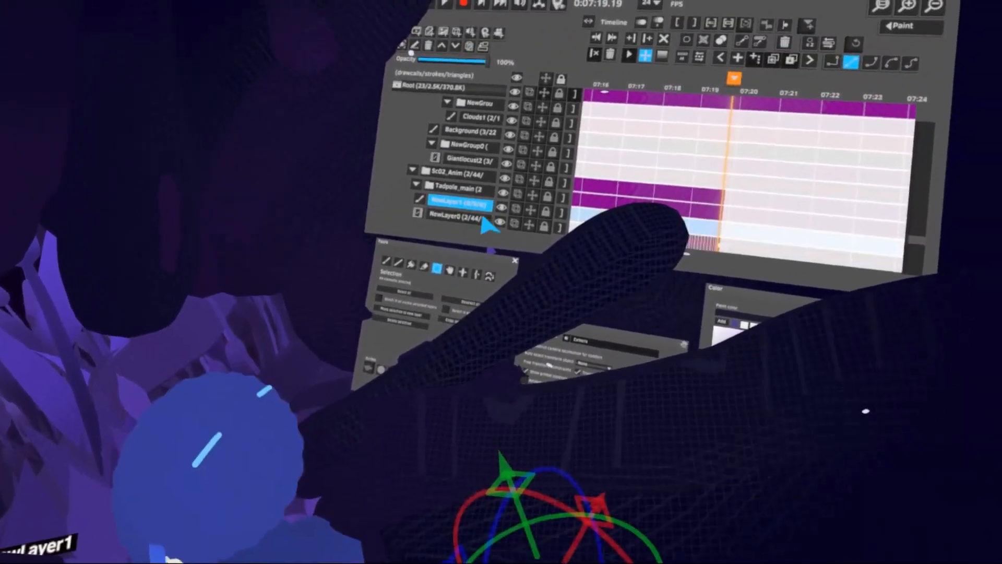
key(ctrl+v)
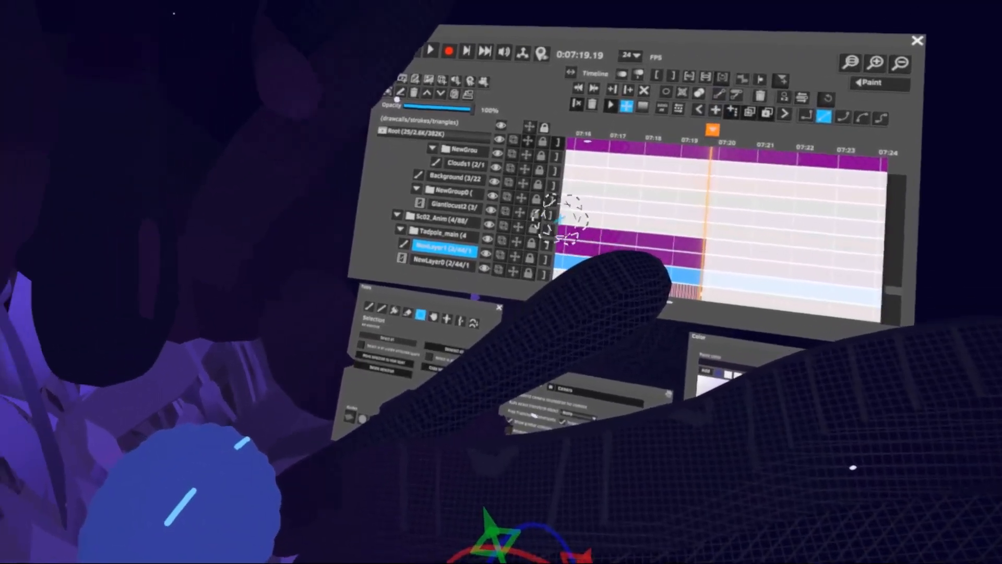
- Move the copied tadpole's layer out of Tadpole_main to directly below the Scenes group, above Flycam
scroll(376, 242, down, 5)
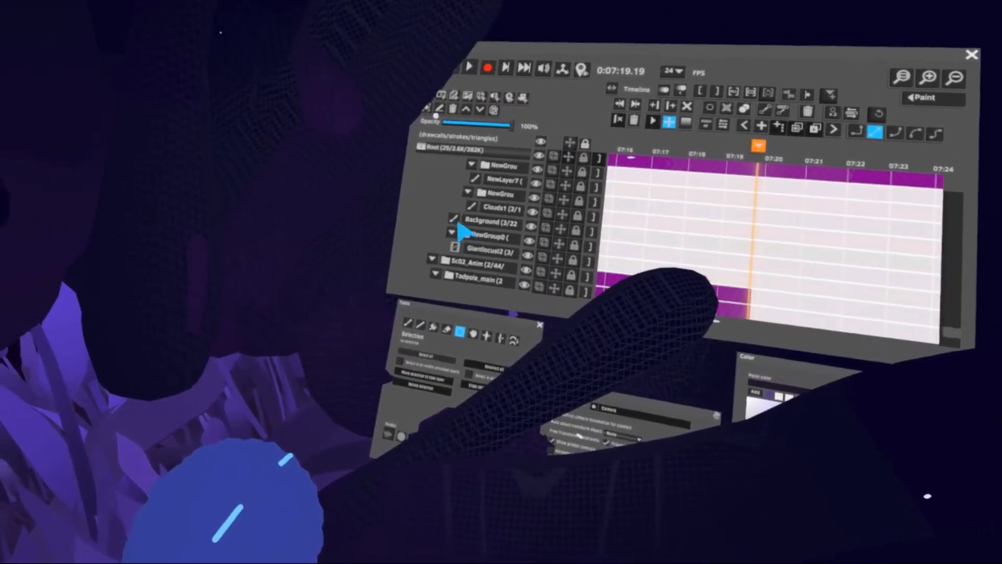
scroll(452, 230, up, 8)
drag(531, 216, 533, 190)
scroll(483, 252, down, 4)
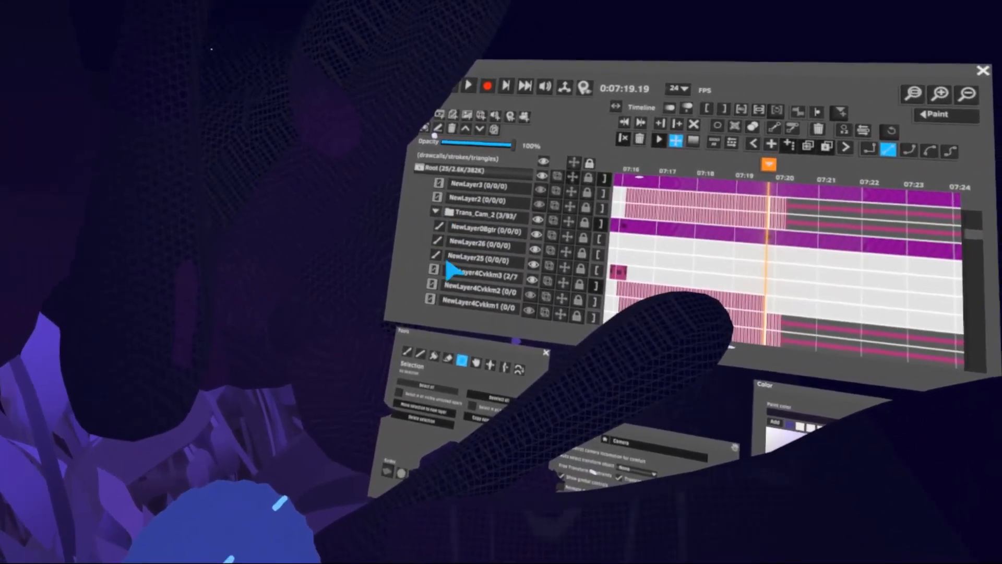
scroll(459, 255, down, 5)
click(438, 233)
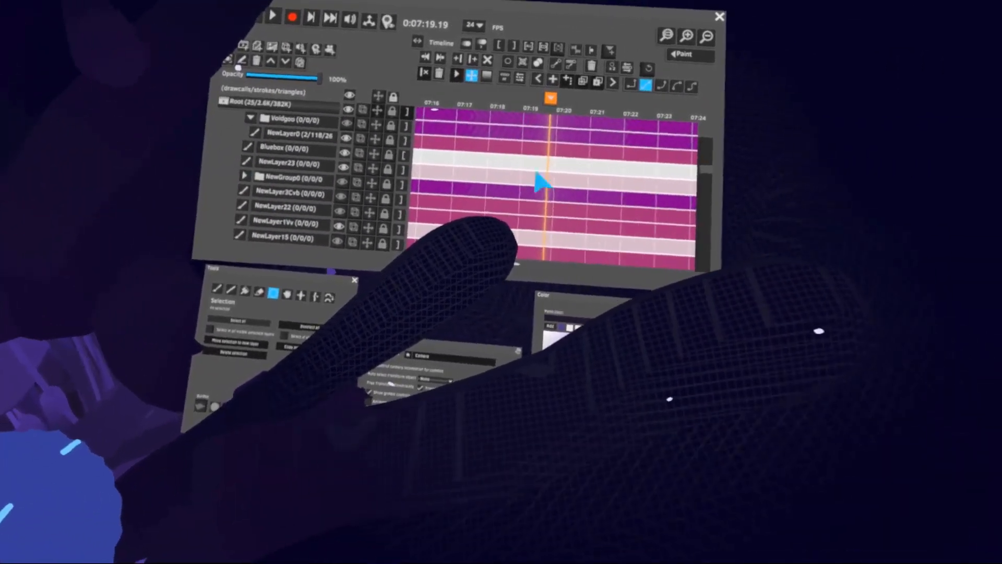
scroll(464, 198, down, 5)
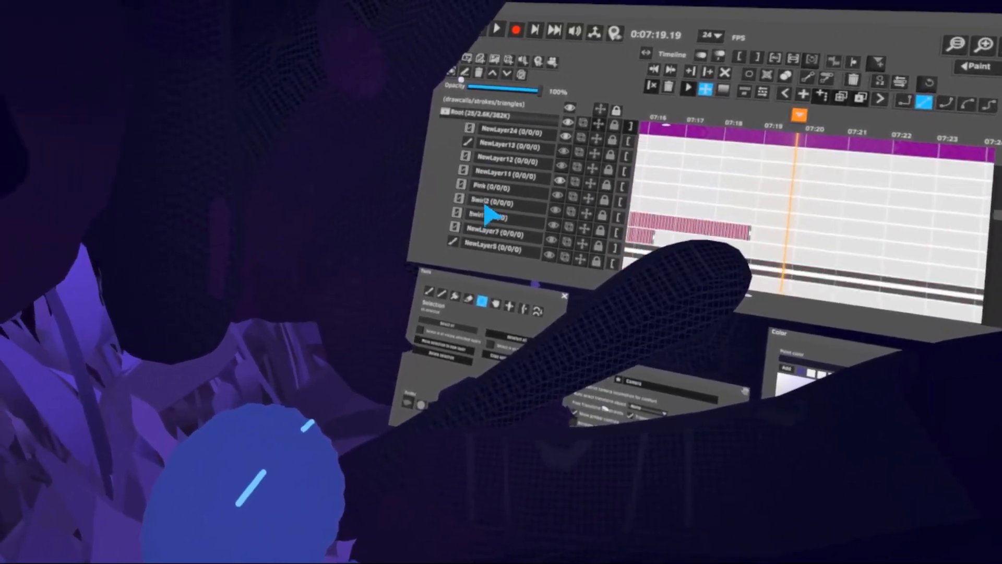
scroll(509, 214, down, 3)
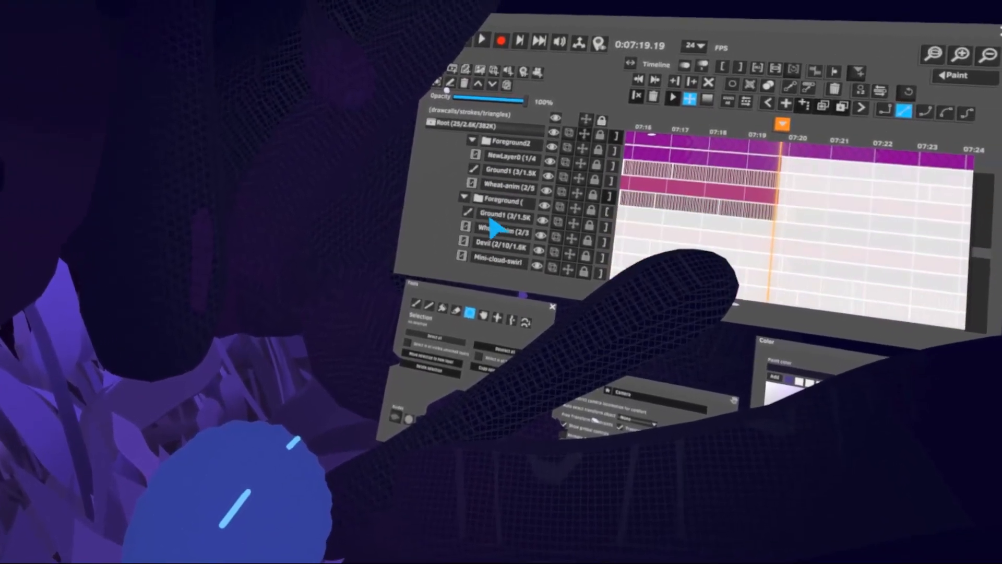
click(445, 213)
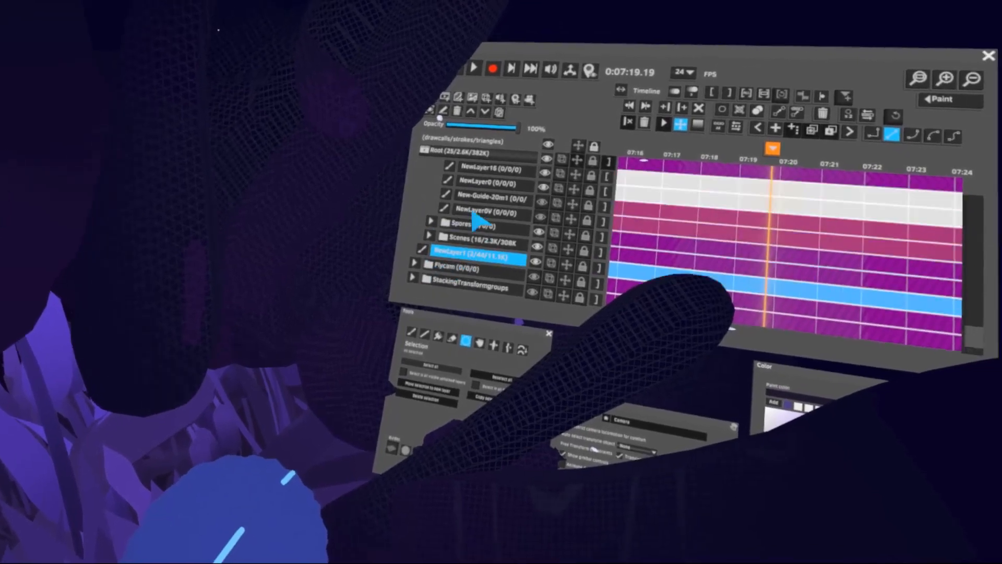
- Rename the copied tadpole layer as NewLayer1Hh and place it directly above the Spores group
click(476, 135)
click(554, 253)
click(476, 134)
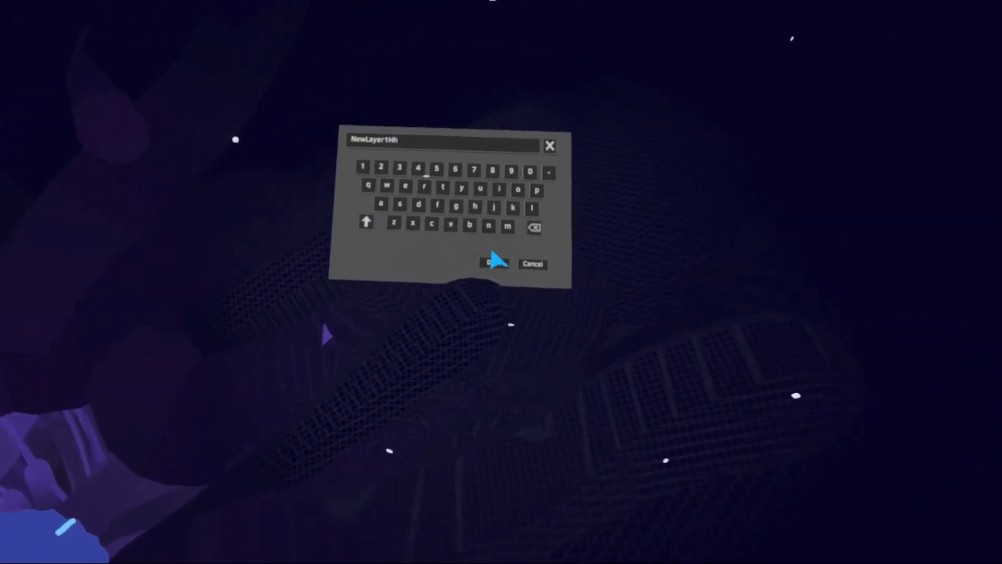
click(529, 262)
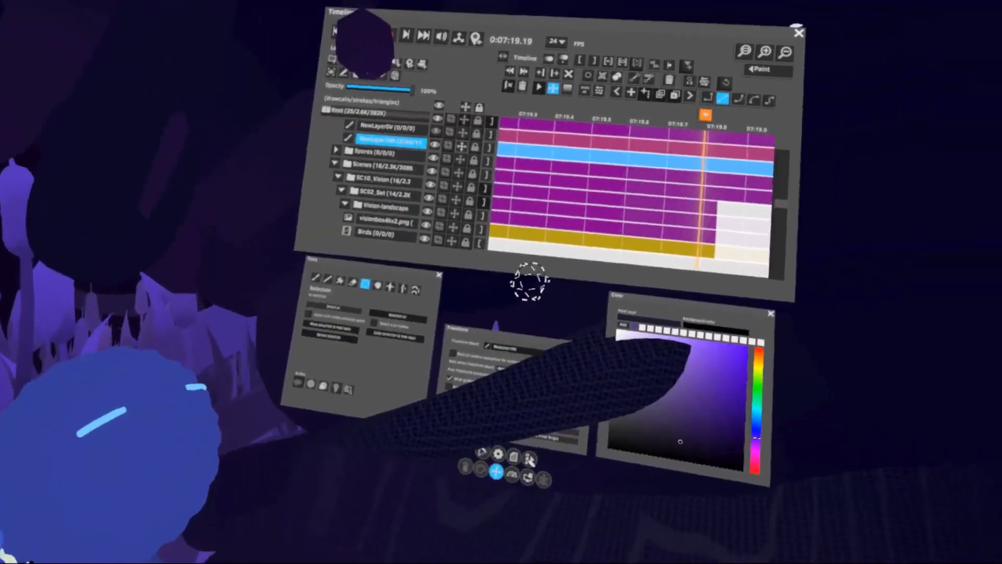
- Advance the playhead to 0:07:20.00 and hide the NewLayer1Hh layer
scroll(541, 231, up, 1)
key(Right)
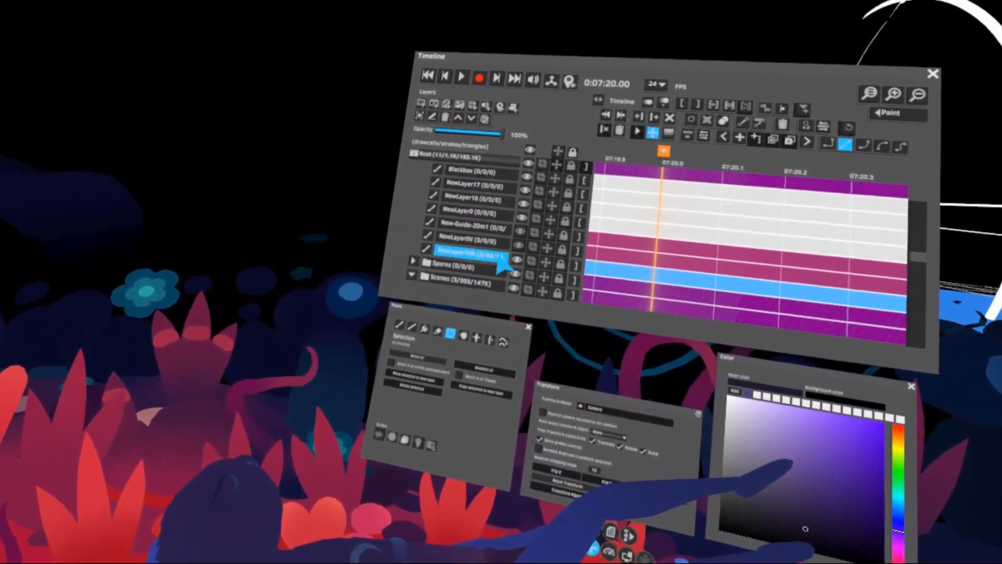
click(516, 260)
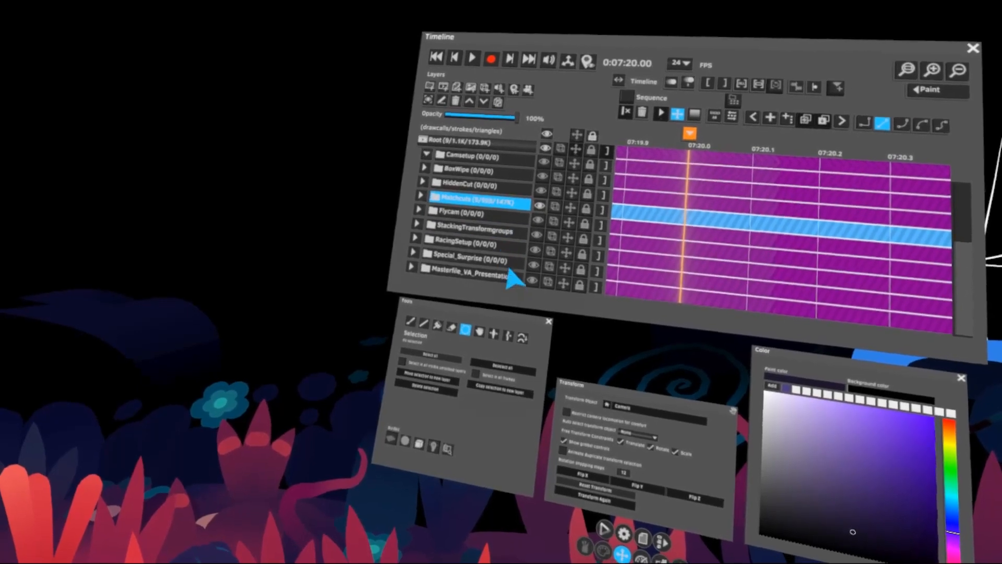
- Hide the Matchcuts group, expand Masterfile_VA_Presentation, and collapse the Cam and NewGroup13 groups inside it
click(532, 201)
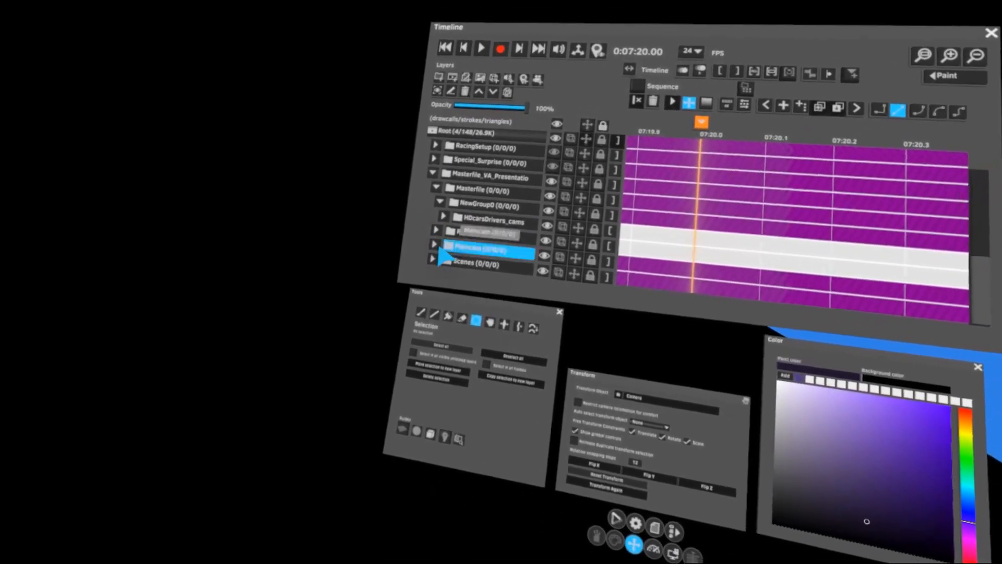
click(437, 250)
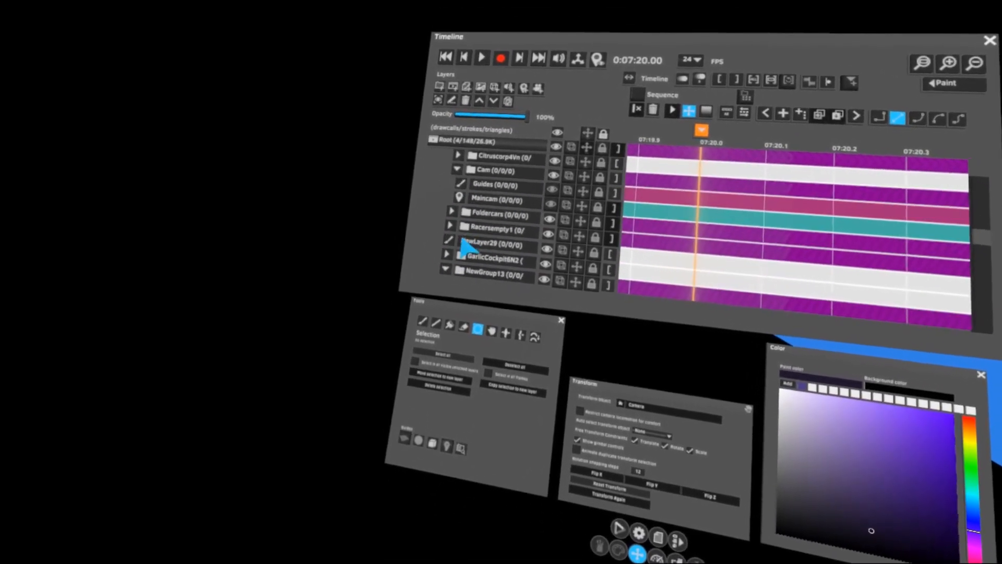
click(460, 197)
click(448, 309)
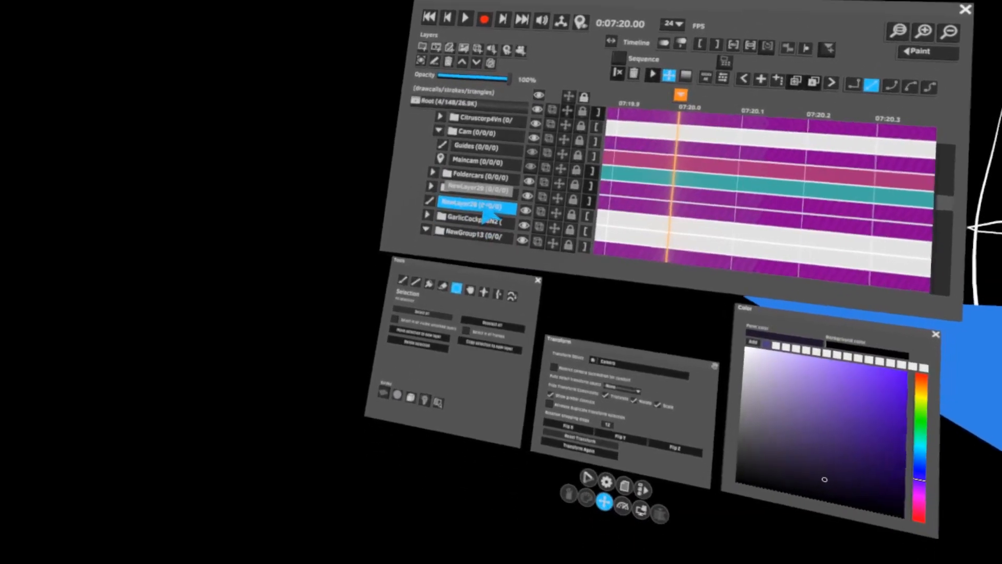
drag(488, 213, 446, 277)
scroll(443, 270, down, 4)
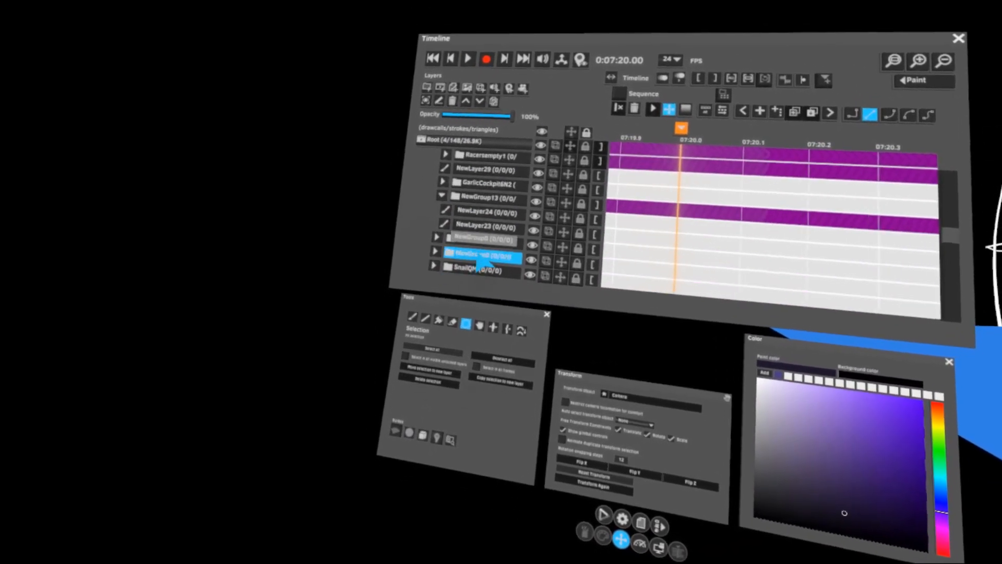
scroll(475, 263, up, 3)
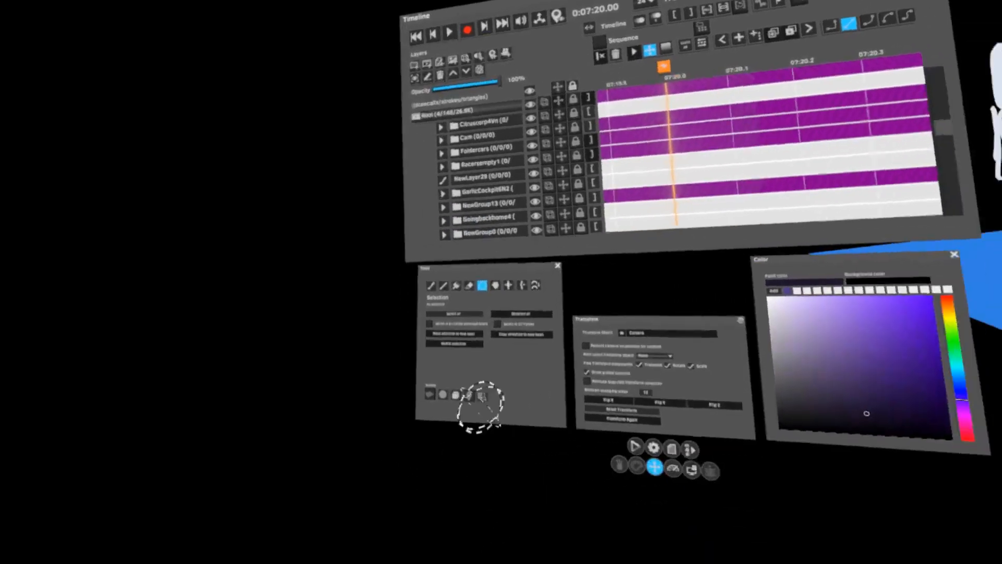
- Find NewLayer8 among the Masterfile_VA_Presentation layers and view the scenes at 0:02:43.18 and 0:03:25.07
scroll(470, 282, down, 6)
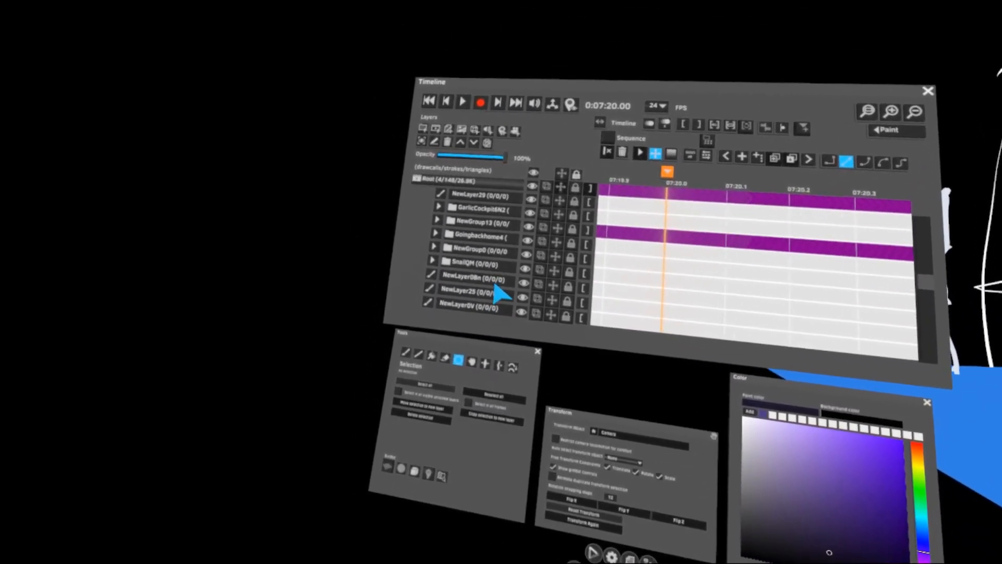
scroll(600, 282, down, 5)
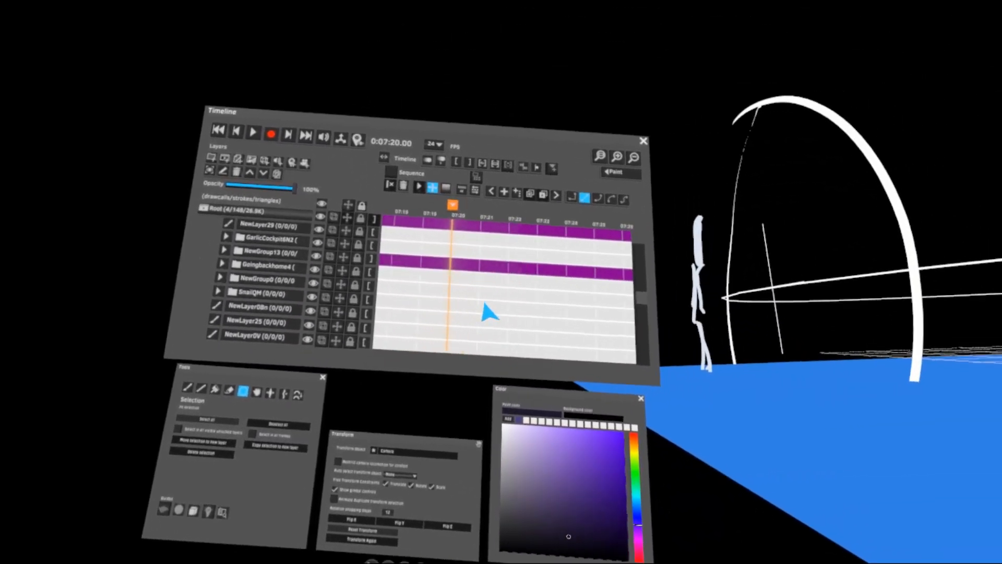
scroll(440, 293, down, 3)
scroll(374, 293, down, 6)
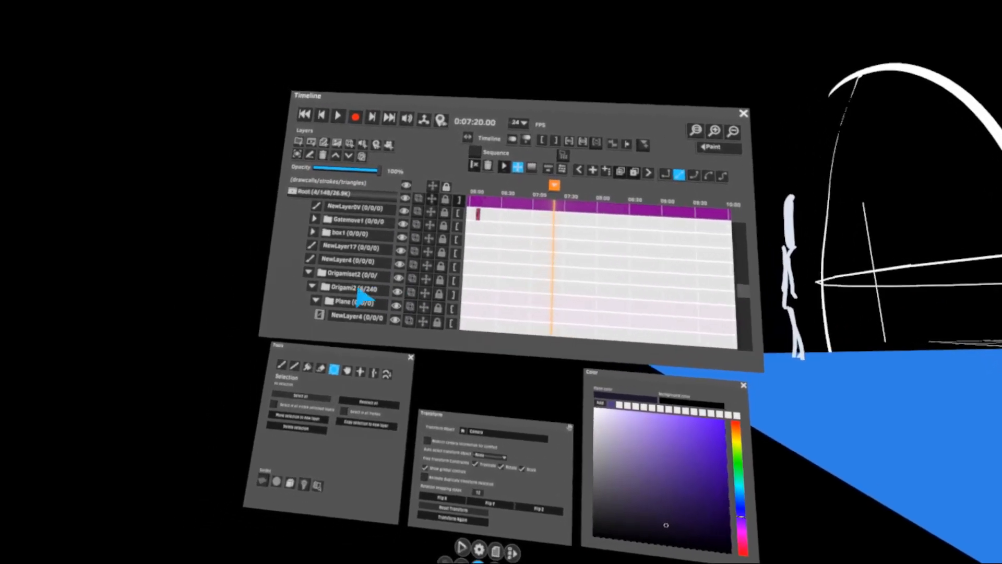
scroll(417, 269, down, 6)
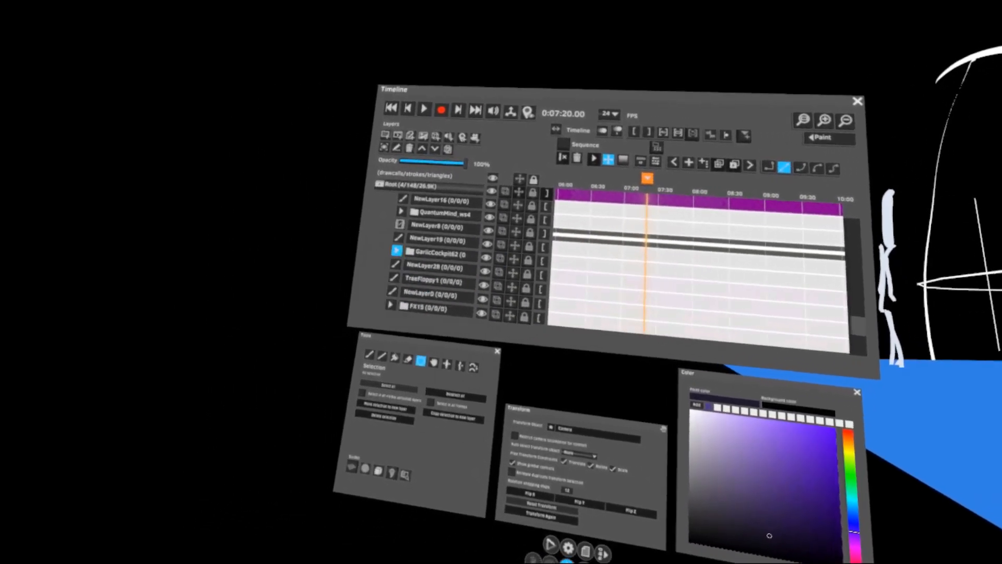
scroll(543, 298, up, 3)
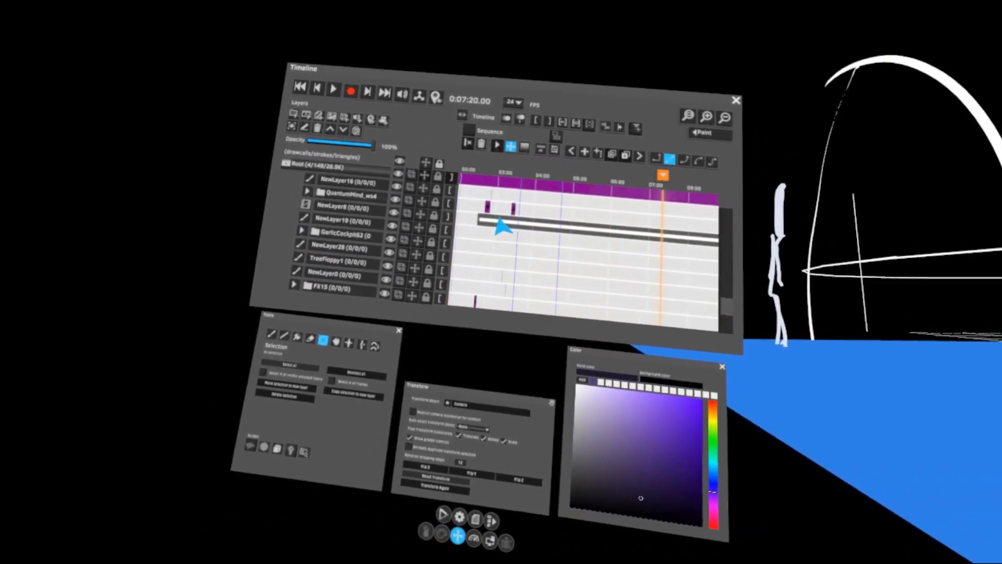
scroll(501, 235, left, 3)
click(506, 233)
click(548, 189)
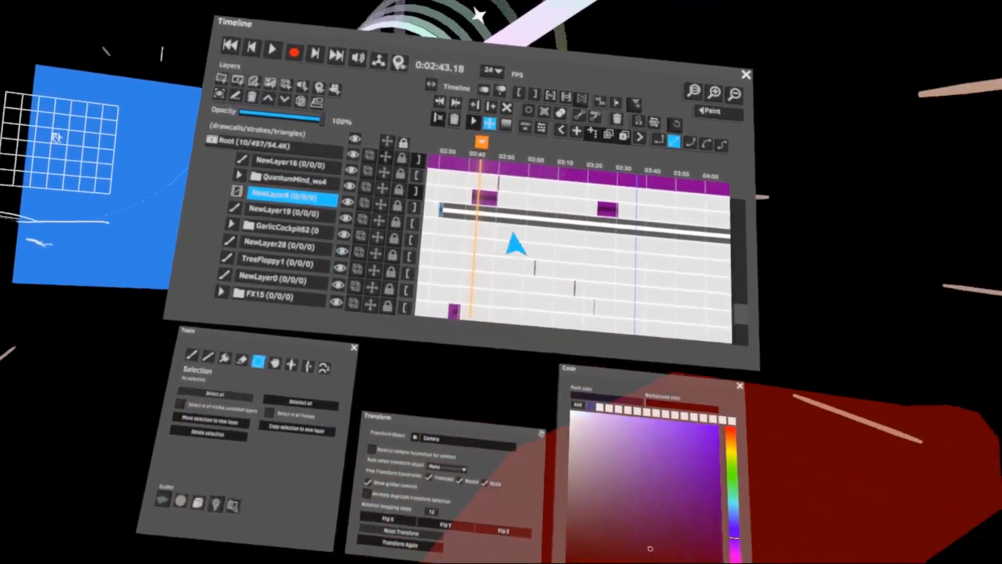
click(629, 253)
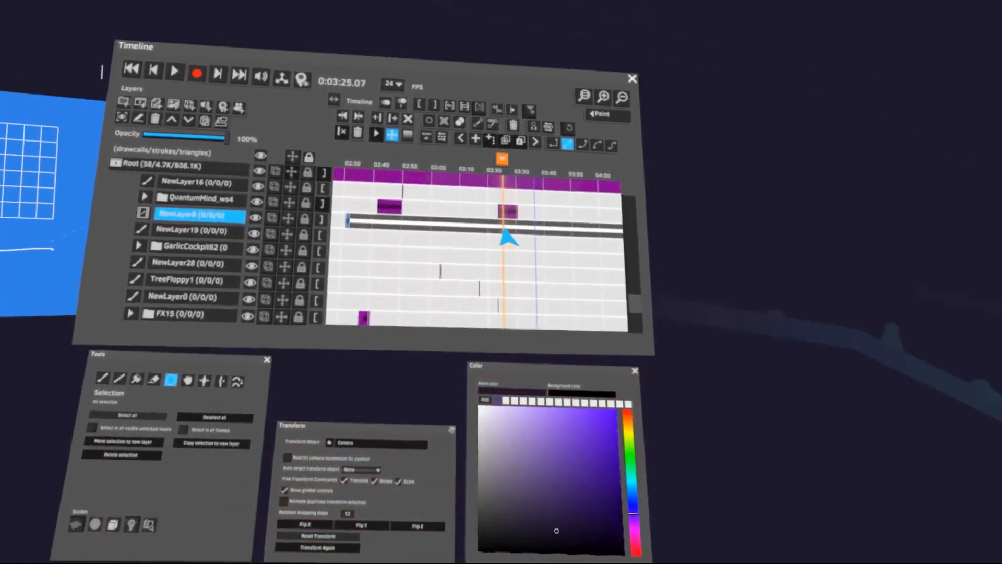
- Play the cockpit ride around 0:03:23, and switch to the Paint tool with the lavender colour of the cockpit's rim
key(space)
scroll(515, 241, up, 3)
click(480, 229)
key(space)
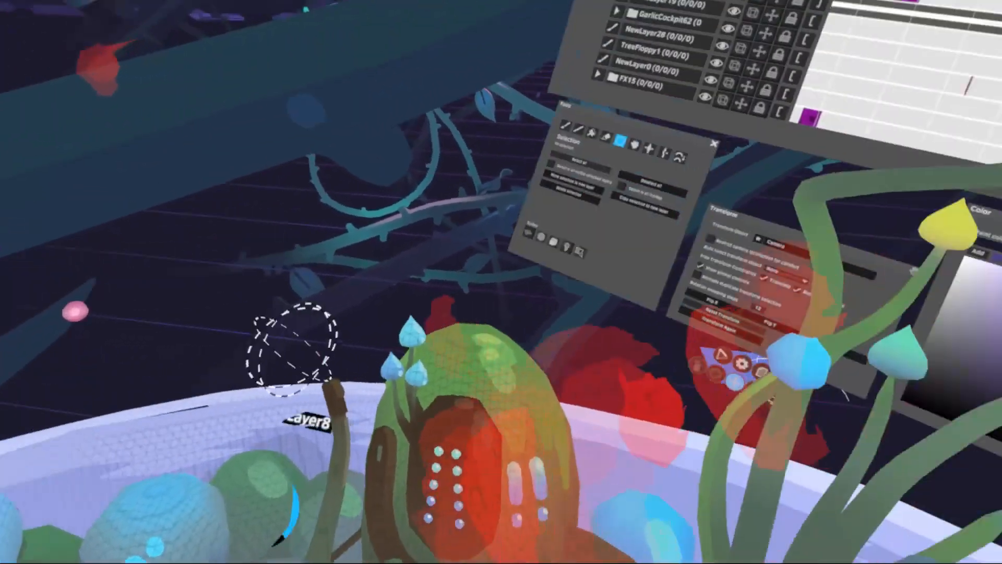
key(b)
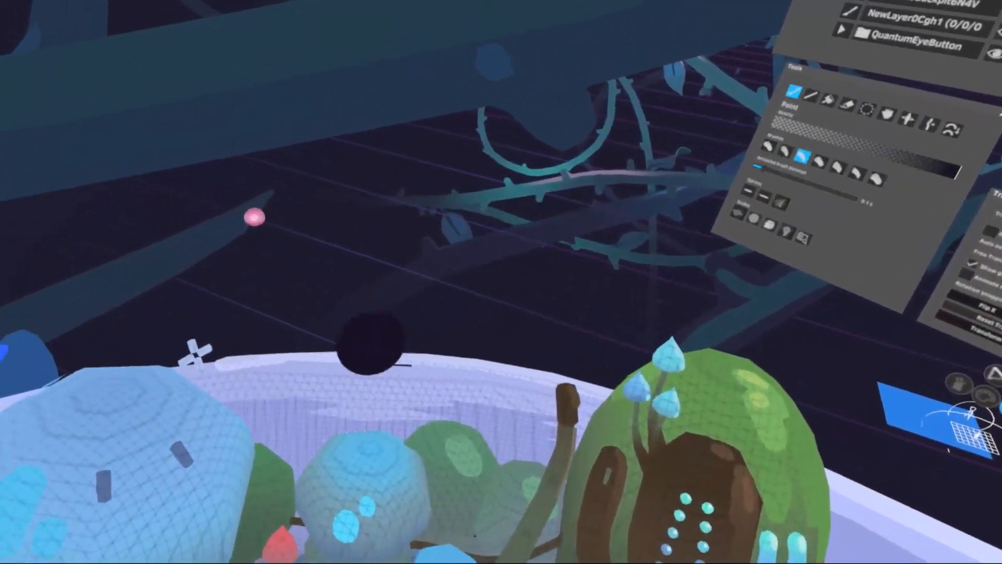
mouse_move(396, 374)
mouse_down()
mouse_move(309, 309)
mouse_move(250, 11)
mouse_up()
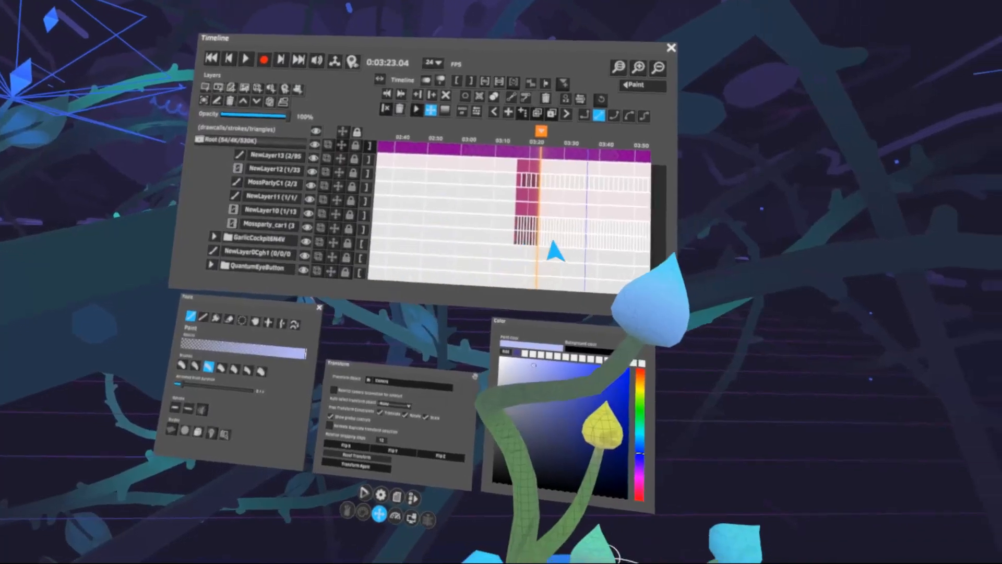
- Select NewLayer12, play the ride from 0:03:22.03 and stop at 0:03:22.11
scroll(537, 238, up, 10)
drag(533, 126, 462, 137)
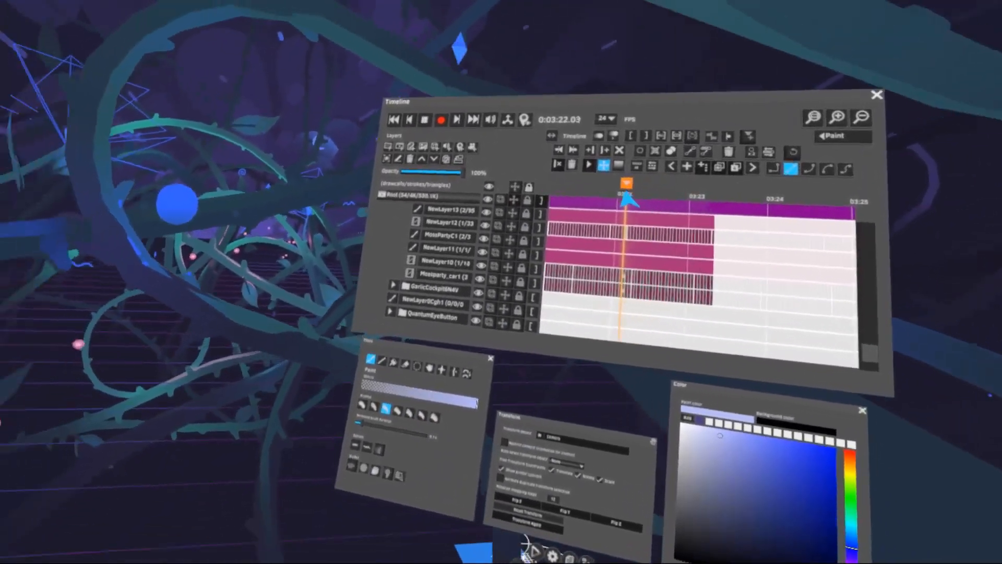
drag(628, 200, 619, 198)
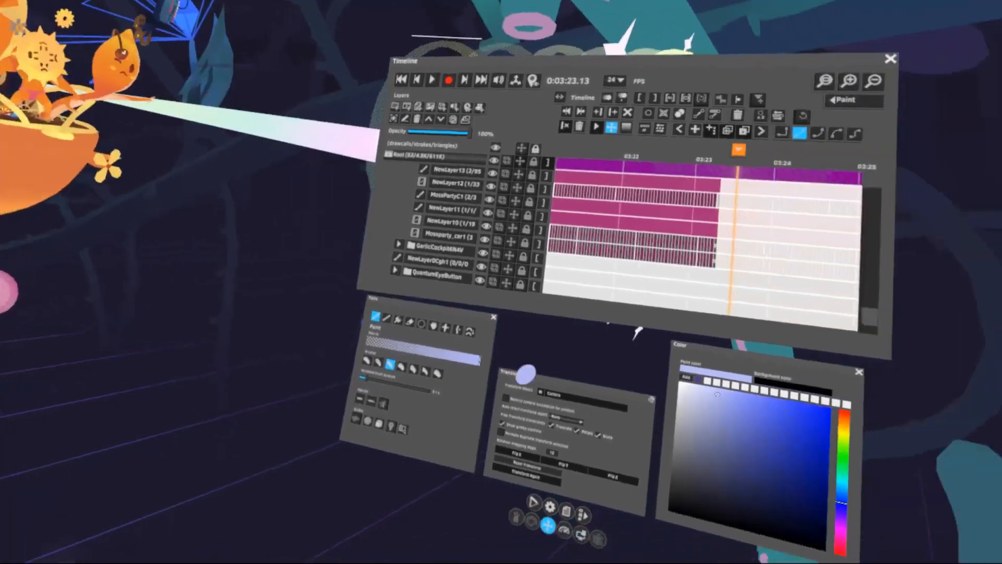
click(530, 212)
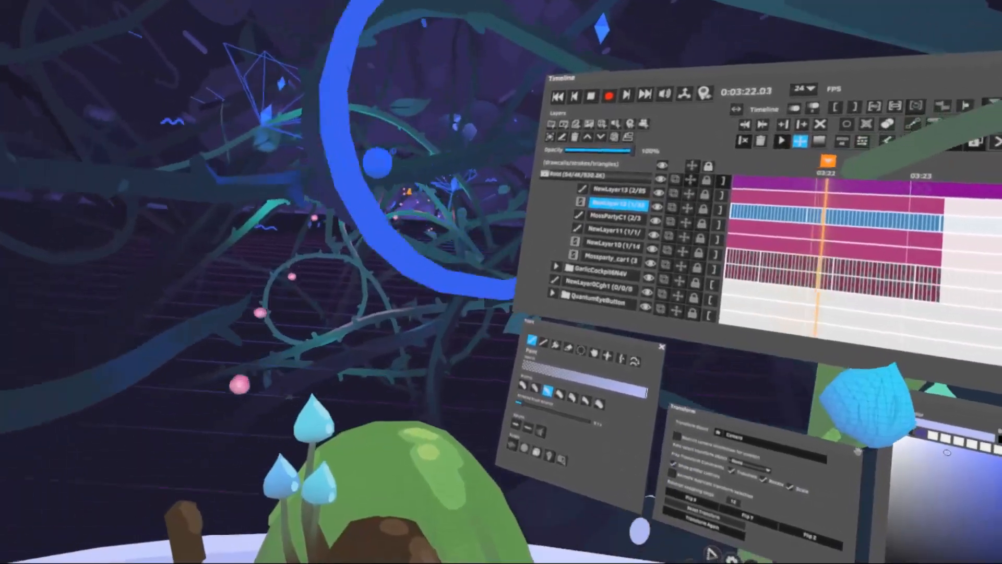
key(space)
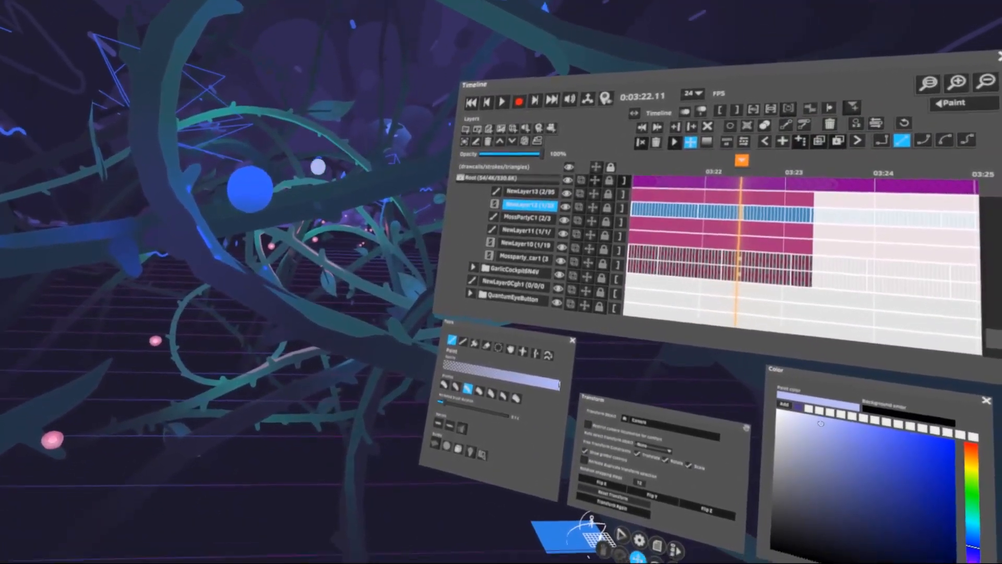
- Paint lavender angular strokes over the thorny branches around the blue sphere at 0:03:22.11
mouse_move(245, 89)
mouse_down()
mouse_move(347, 97)
mouse_move(357, 146)
mouse_move(301, 158)
mouse_up()
drag(355, 233, 263, 295)
drag(279, 258, 322, 302)
key(Tab)
mouse_move(452, 211)
mouse_down()
mouse_move(542, 193)
mouse_move(522, 225)
mouse_up()
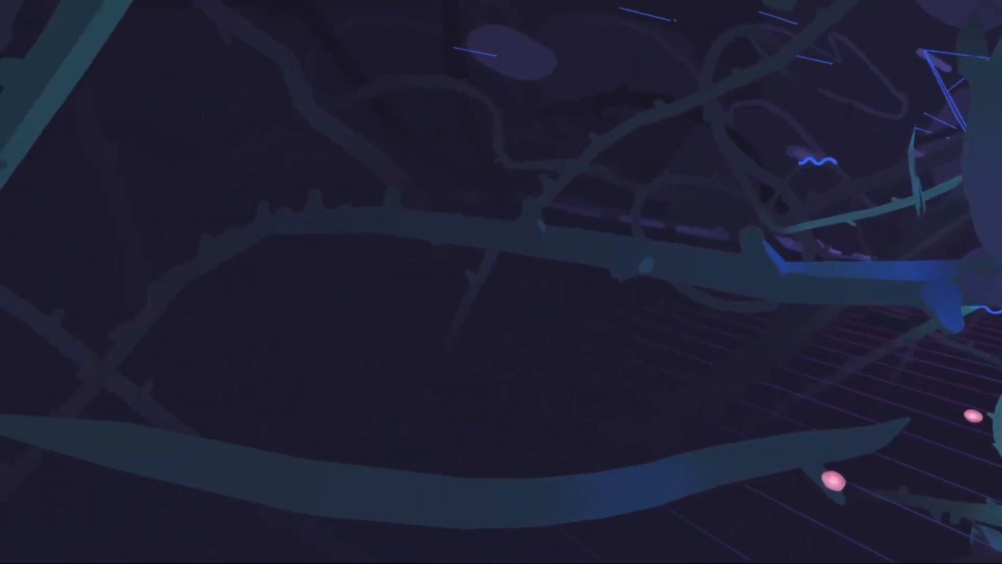
mouse_move(341, 209)
mouse_down()
mouse_move(0, 237)
mouse_move(194, 478)
mouse_up()
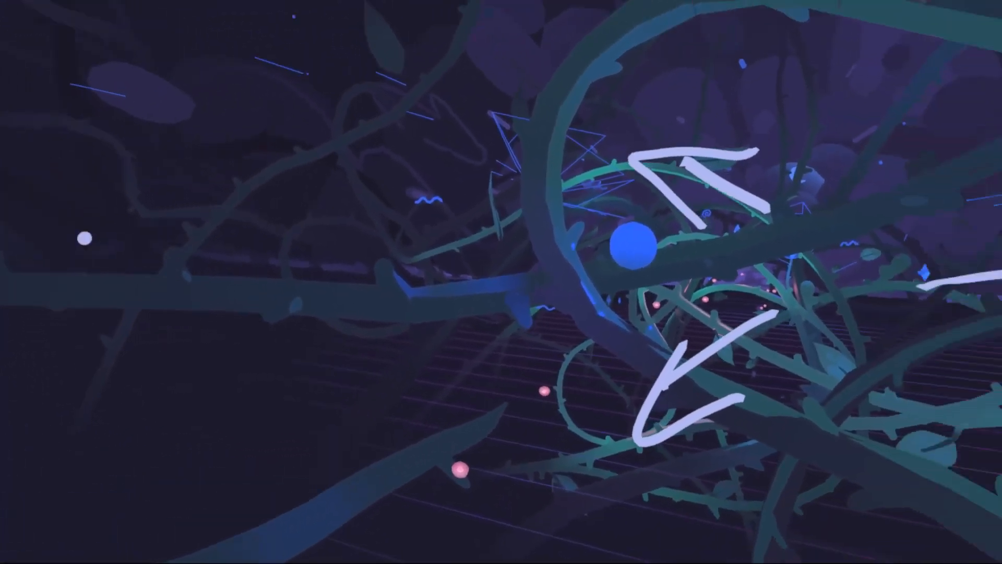
key(Tab)
- View the branch tunnel and the pink-haired character at 0:03:17.01
click(564, 232)
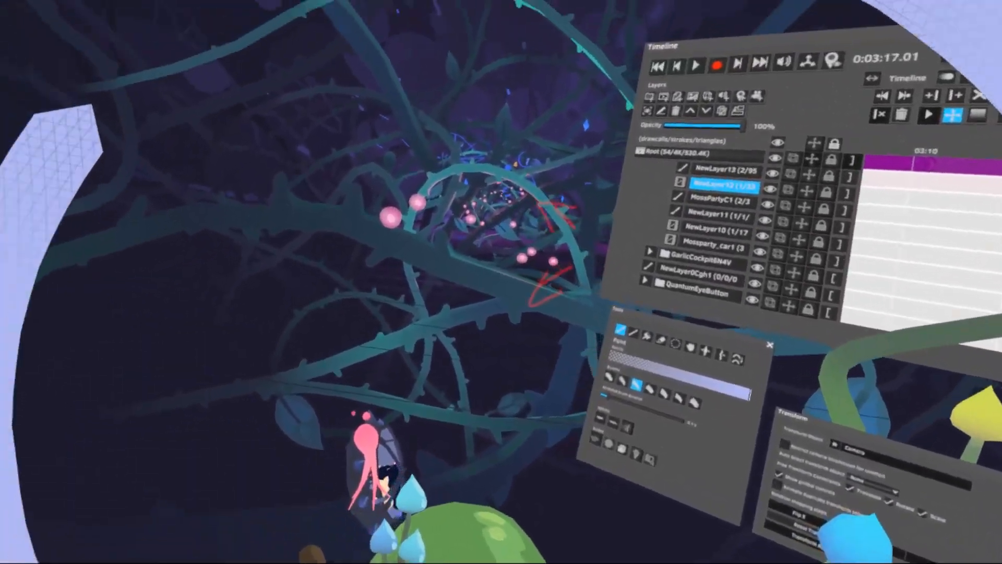
drag(235, 8, 418, 208)
drag(112, 122, 277, 209)
drag(94, 480, 175, 339)
drag(175, 432, 193, 410)
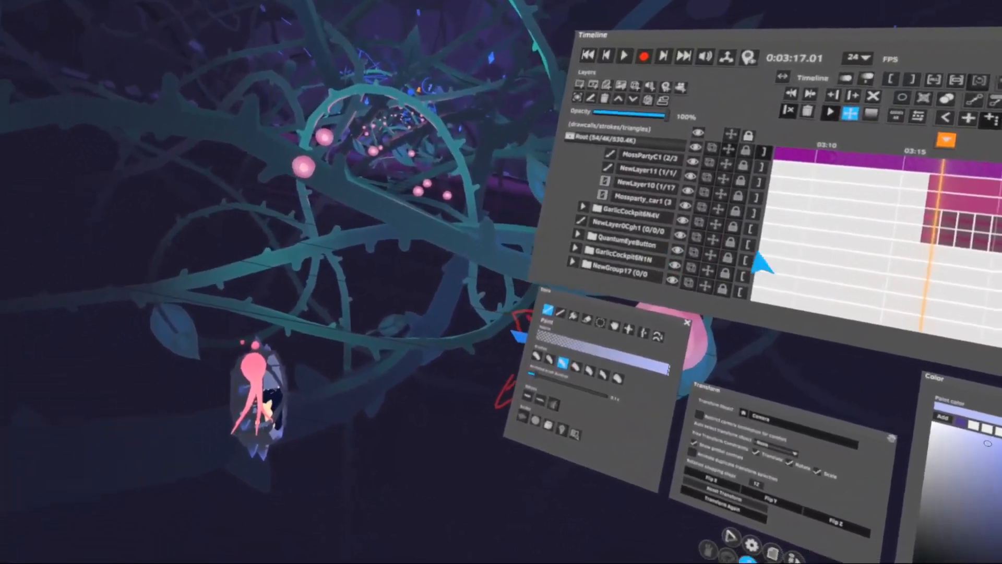
- Collapse and hide the Masterfile_VA_Presentation group, and show the Flycam group
scroll(596, 235, up, 10)
scroll(600, 242, up, 2)
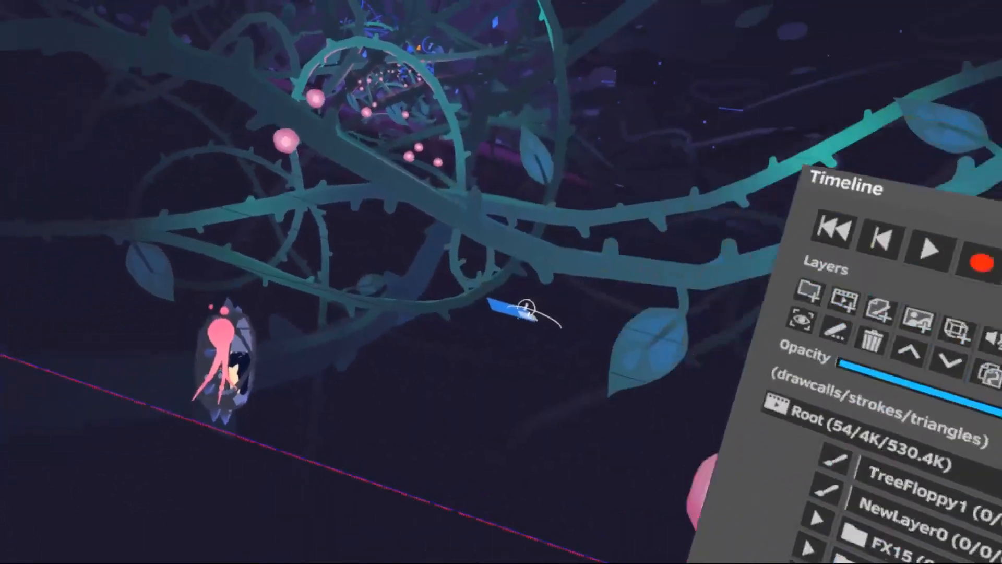
scroll(475, 255, down, 4)
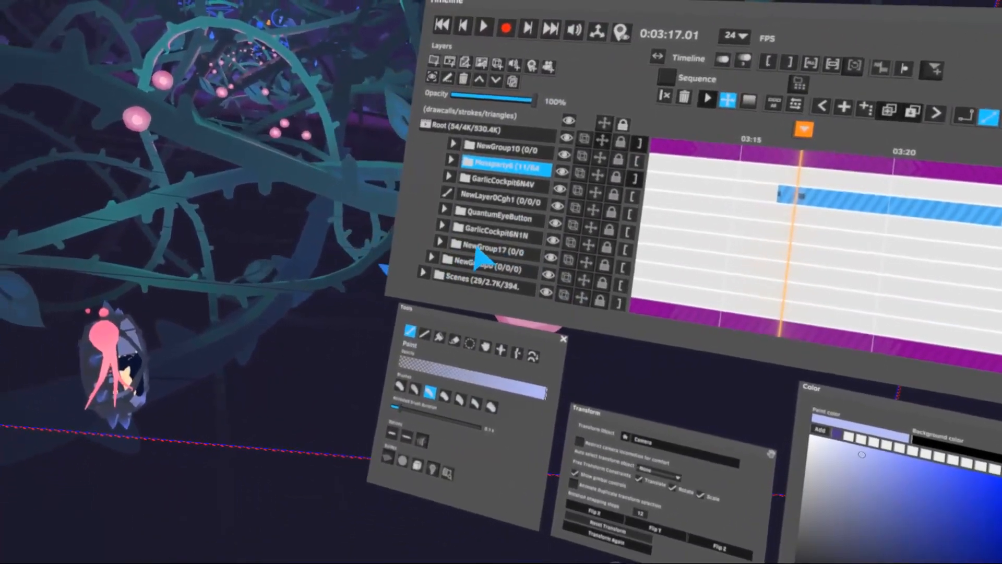
scroll(473, 251, up, 20)
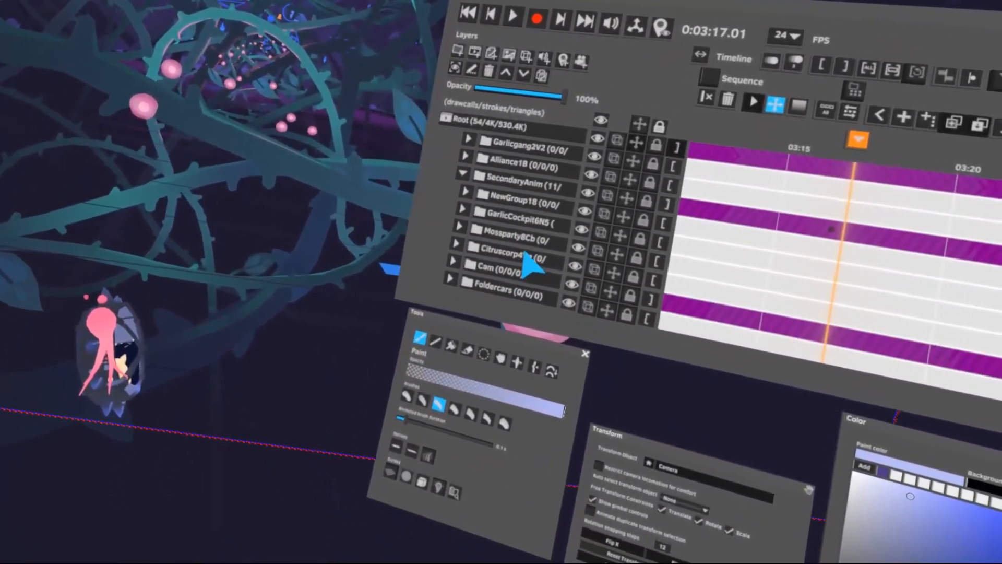
scroll(472, 222, up, 4)
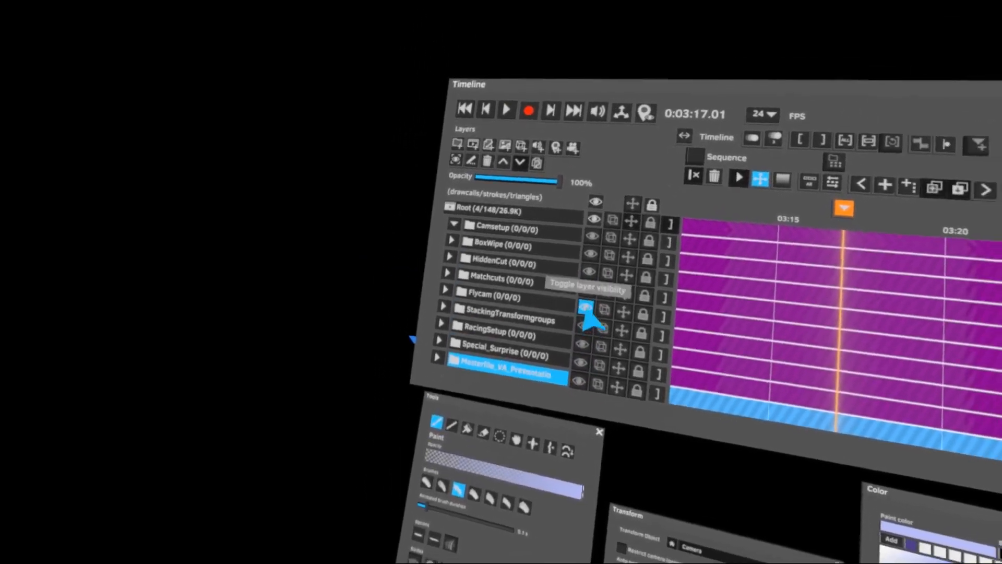
click(588, 307)
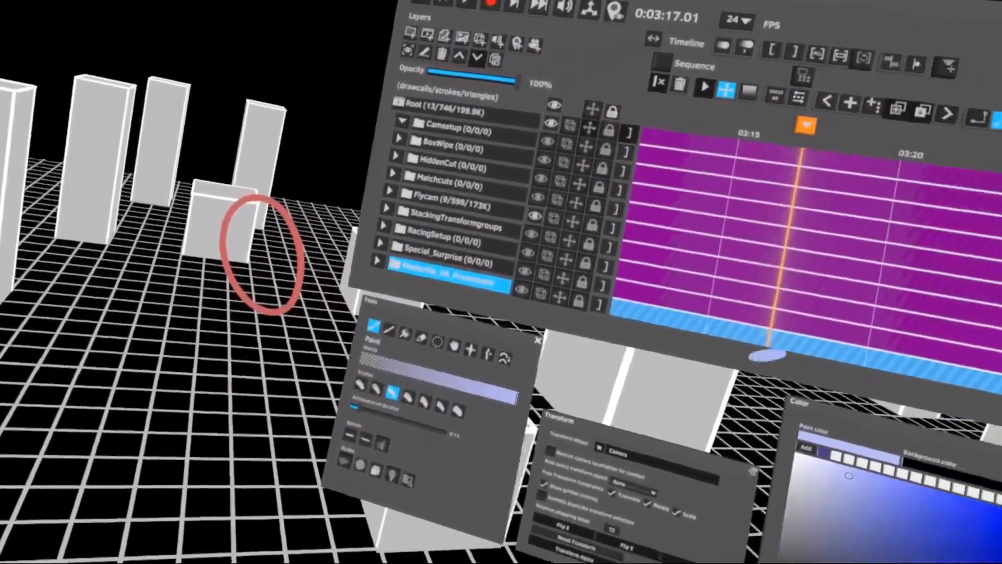
- Bring the first minute of the timeline into view and expand the Flycam group
scroll(522, 265, left, 3)
scroll(466, 337, down, 5)
scroll(498, 365, down, 4)
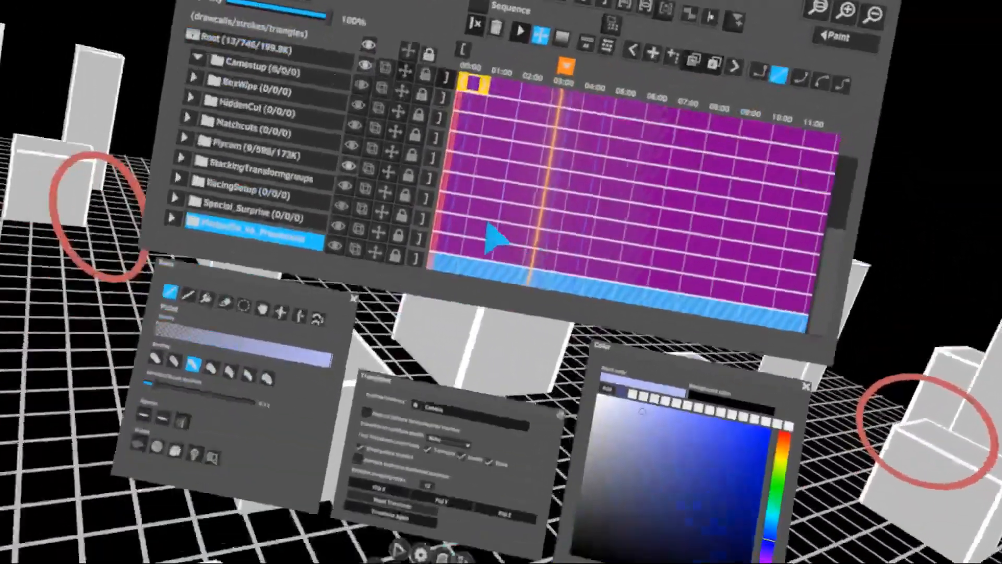
scroll(465, 345, up, 1)
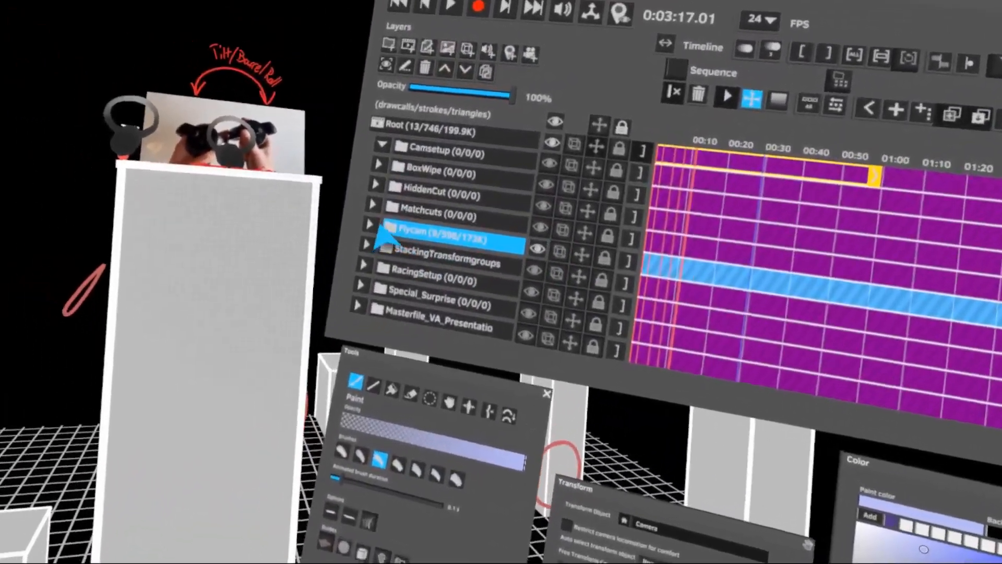
click(378, 221)
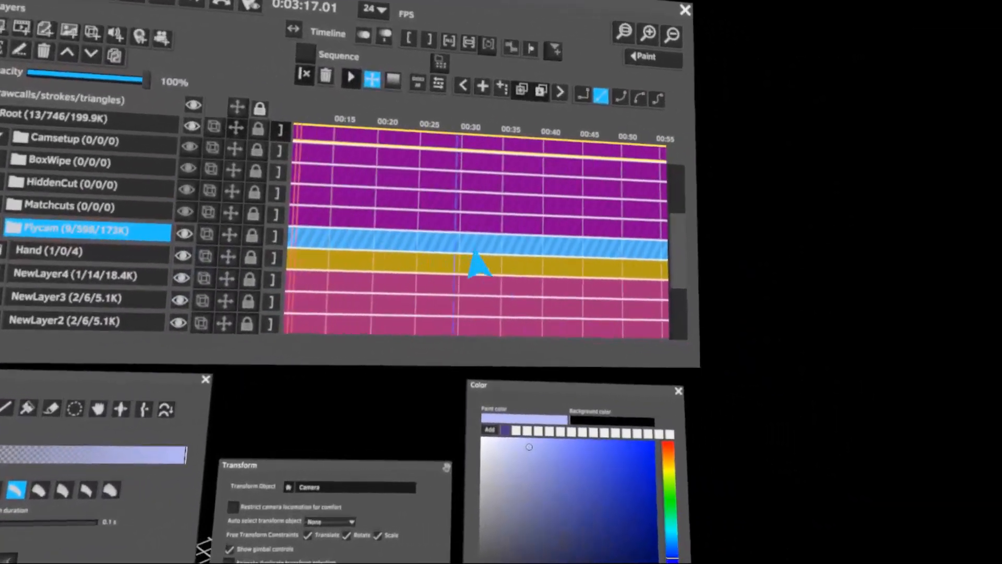
- Create a new group inside the Flycam group at 0:00:29.10 and add a spawn area layer within it
click(434, 256)
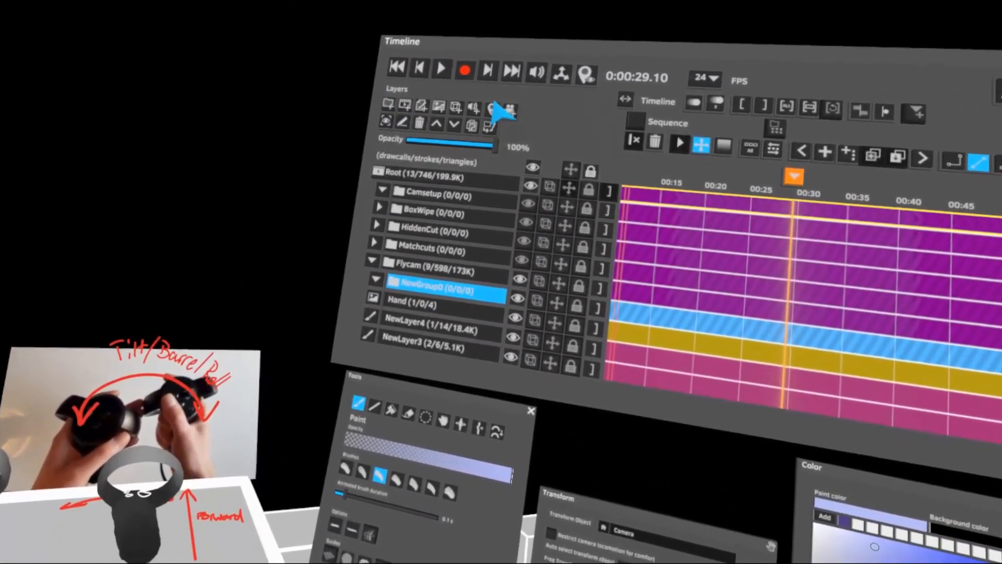
click(494, 104)
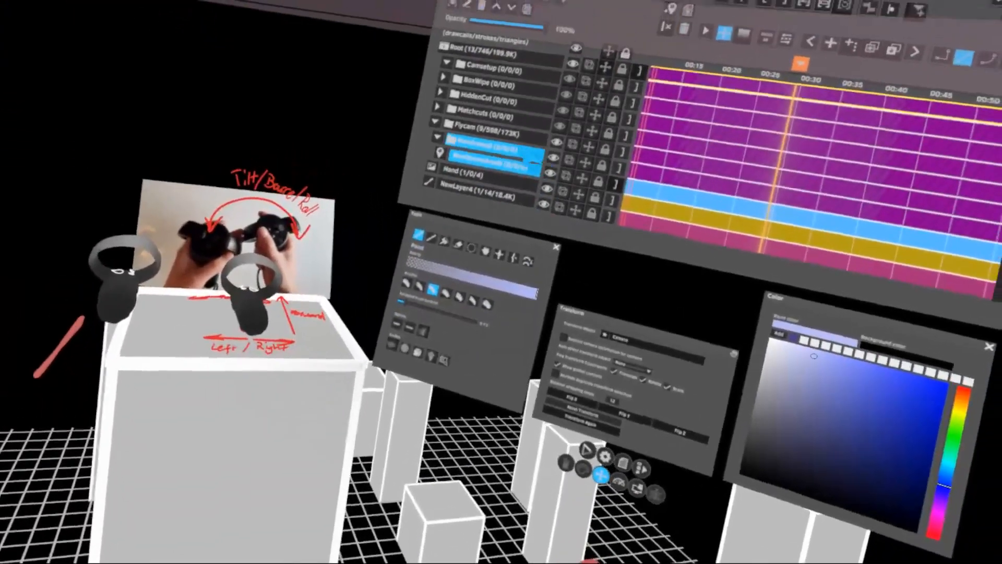
click(493, 150)
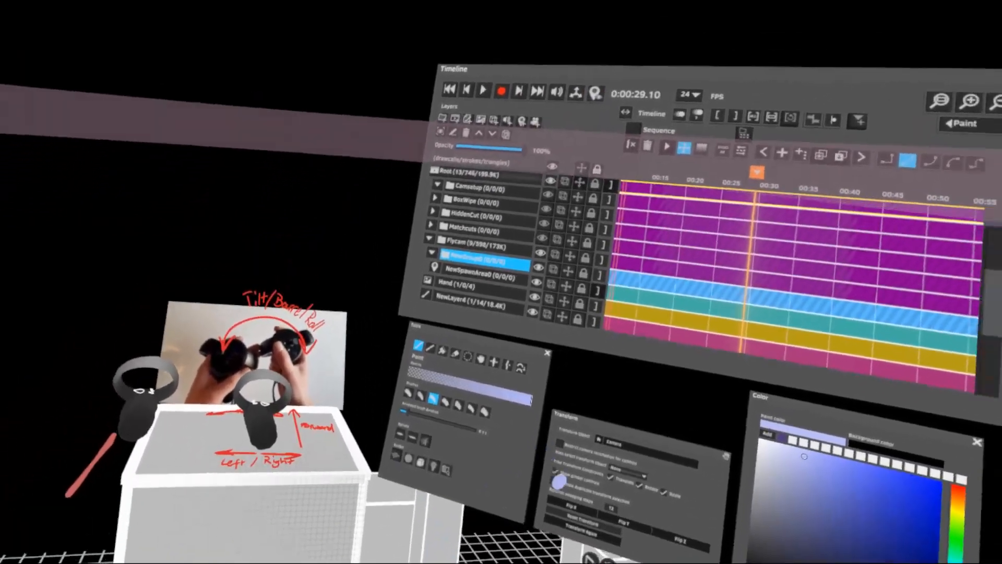
- Try recording the new group's movement through the white block scene from around 0:00:30
scroll(586, 264, up, 8)
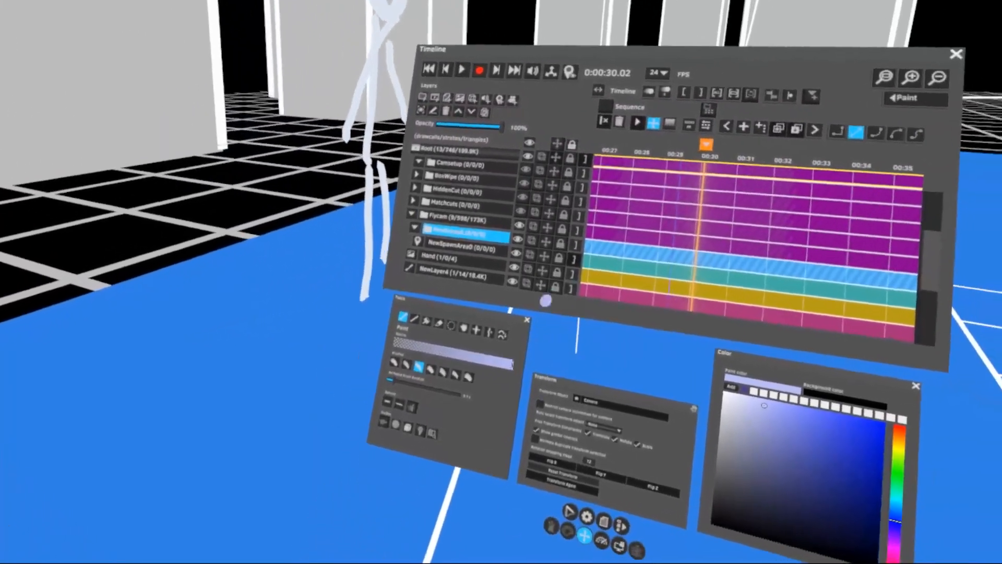
click(328, 210)
click(563, 95)
click(491, 256)
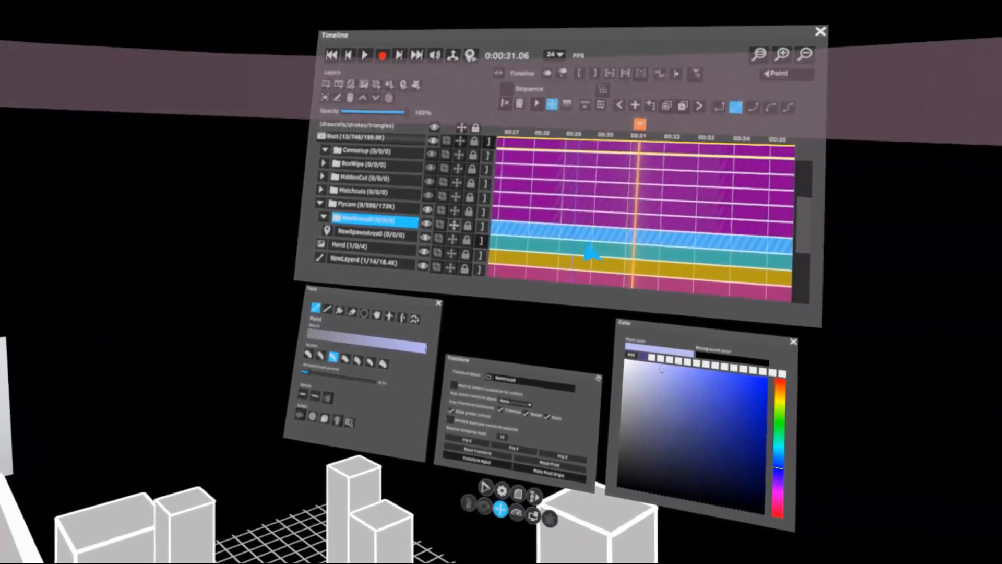
click(595, 257)
mouse_move(448, 524)
mouse_down()
mouse_move(418, 463)
mouse_move(267, 452)
mouse_up()
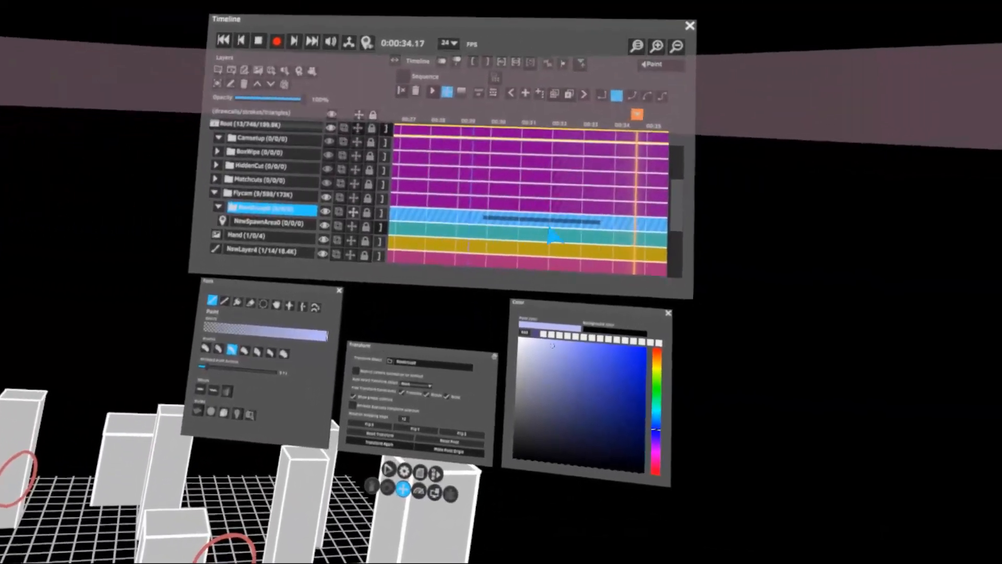
key(space)
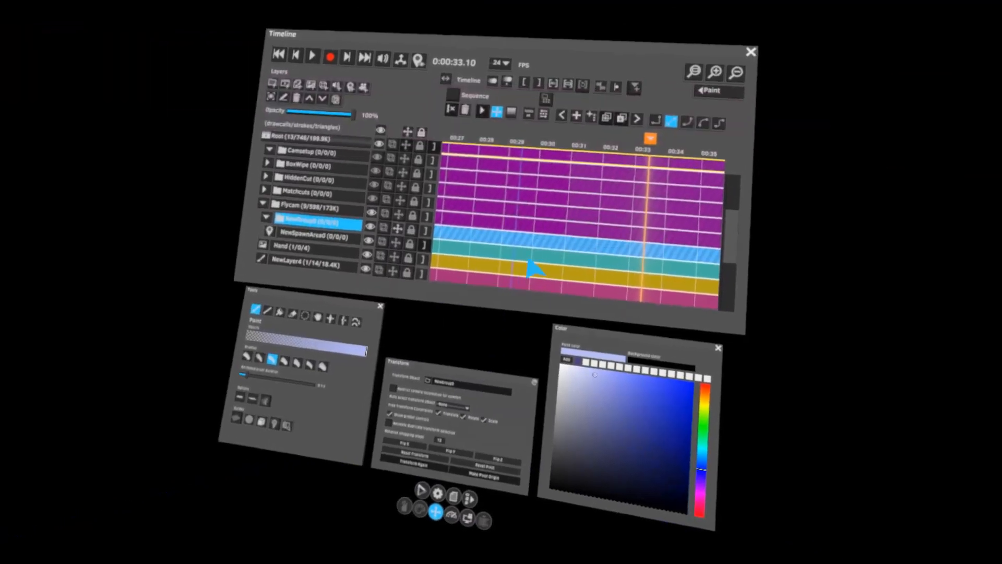
click(531, 269)
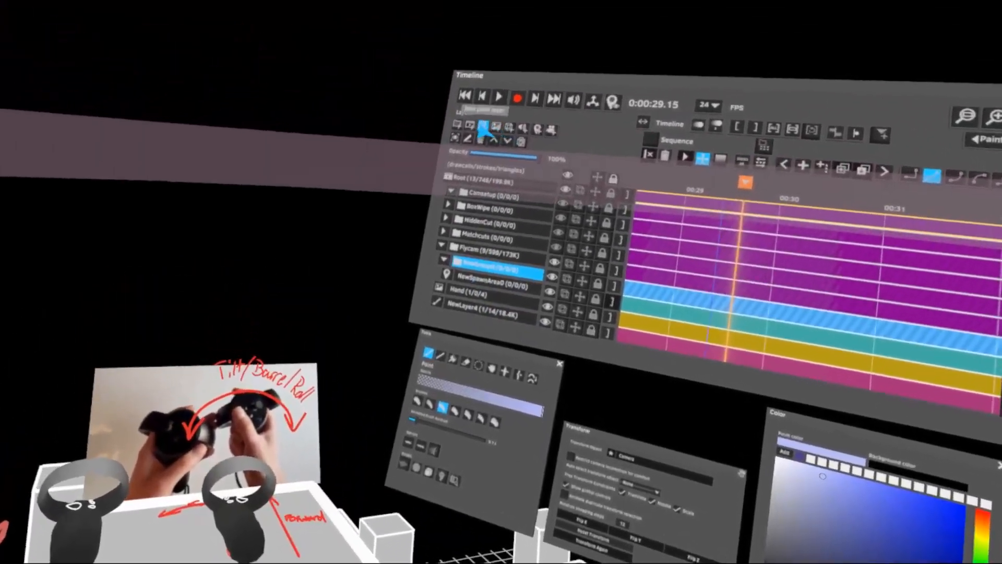
- Add a paint layer to NewGroup0 and paint a lavender pointed shape as the camera's direction marker
click(483, 125)
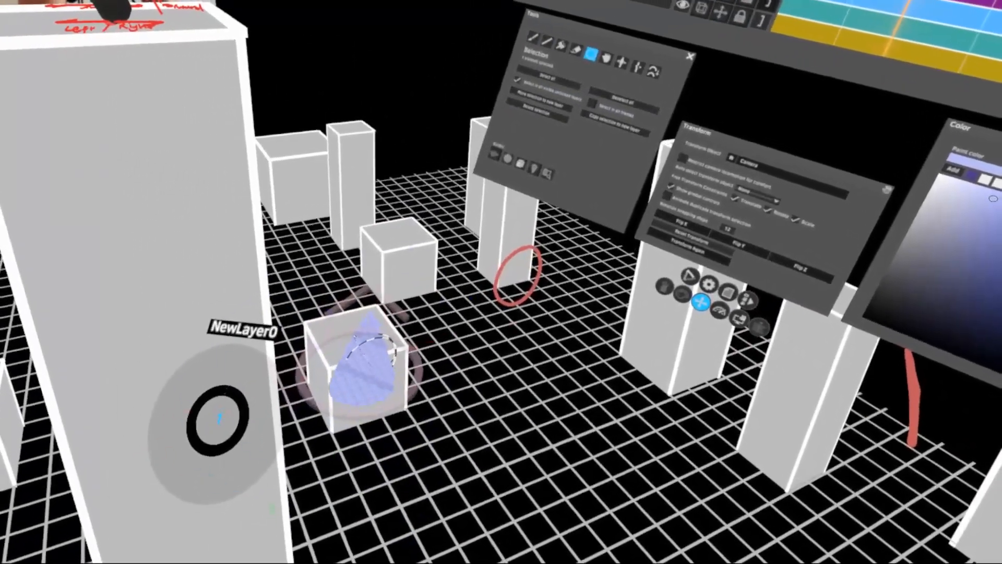
click(391, 349)
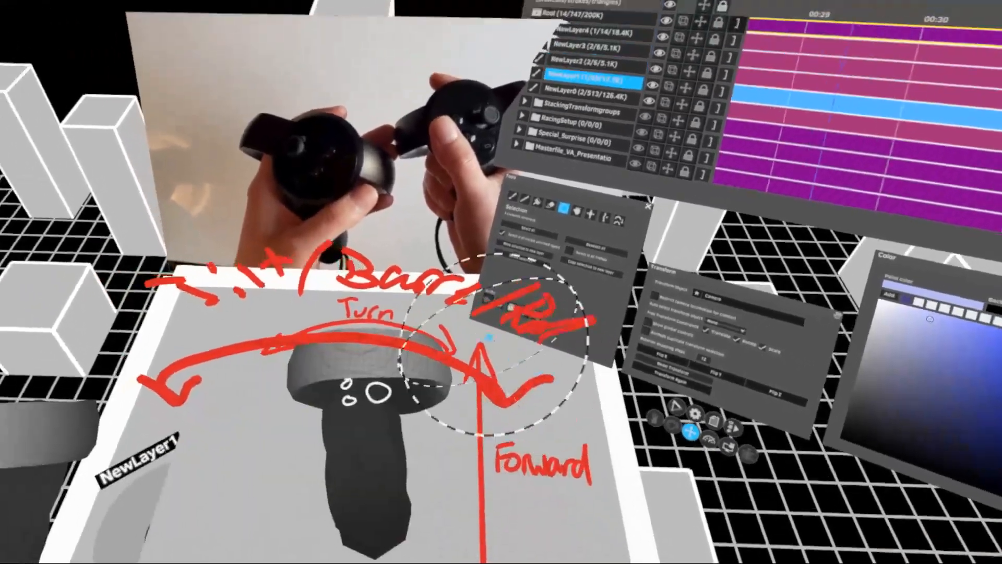
- Examine the Tilt/Barrel Roll, Turn and Forward annotations around the controller drawings
drag(492, 346, 303, 360)
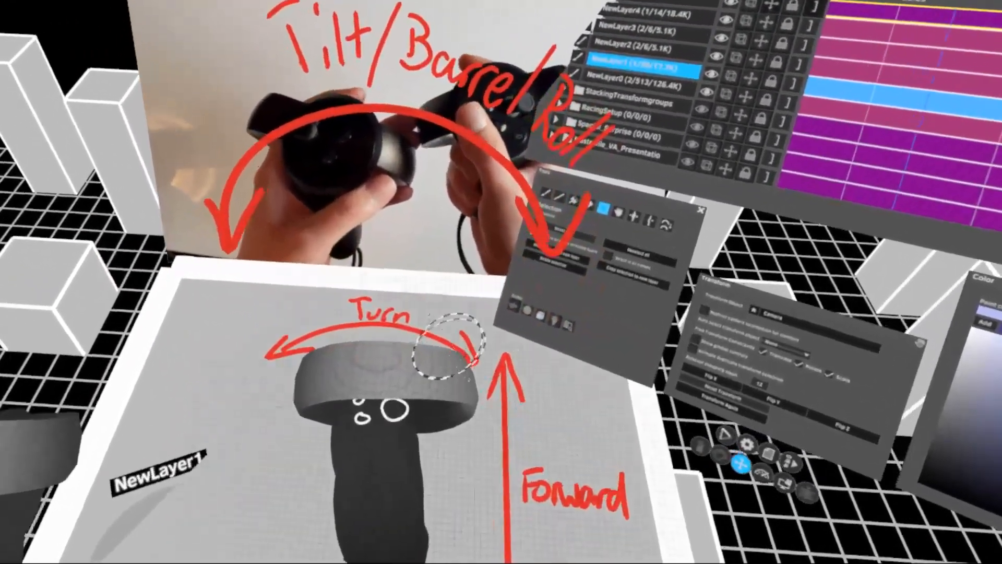
key(Delete)
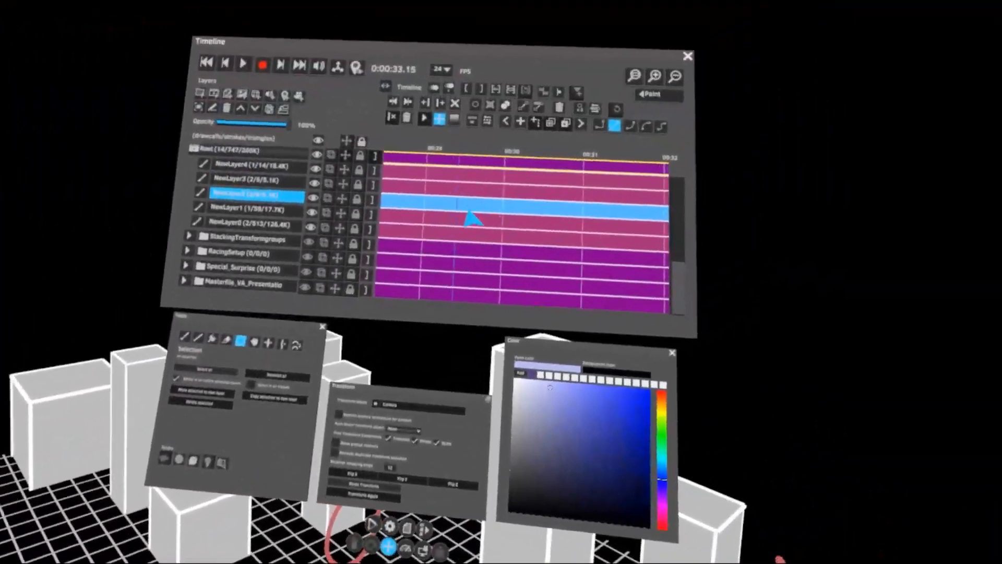
scroll(502, 239, up, 6)
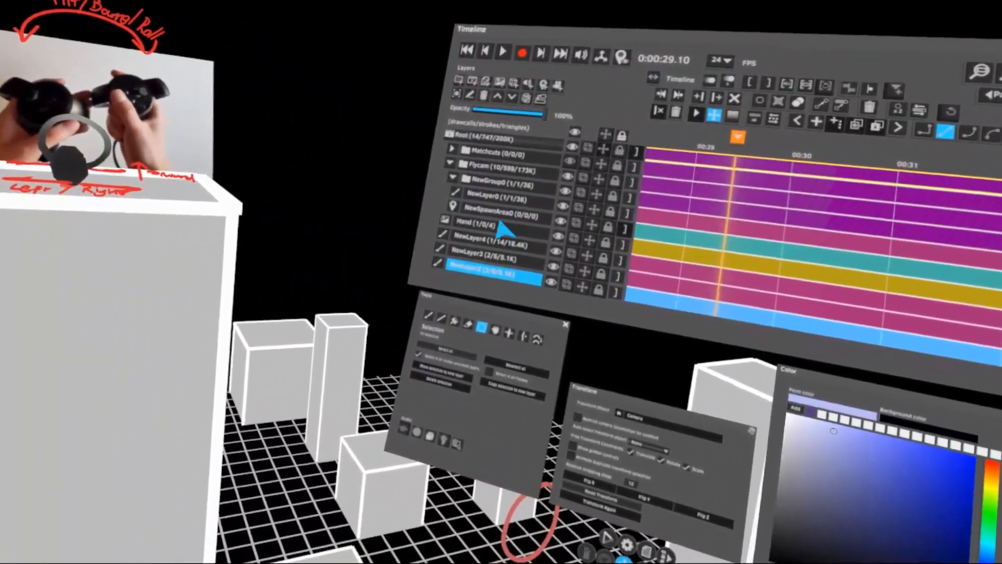
- Record NewGroup0's flight through the scene from 0:00:29.10 to about 0:00:43, with rotation disabled in the free transform constraints
click(498, 184)
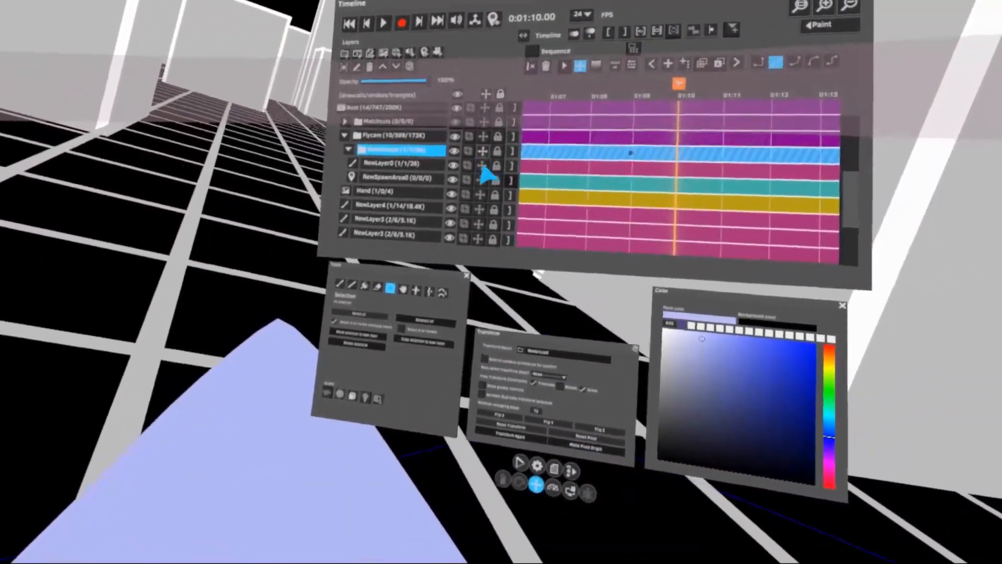
click(525, 168)
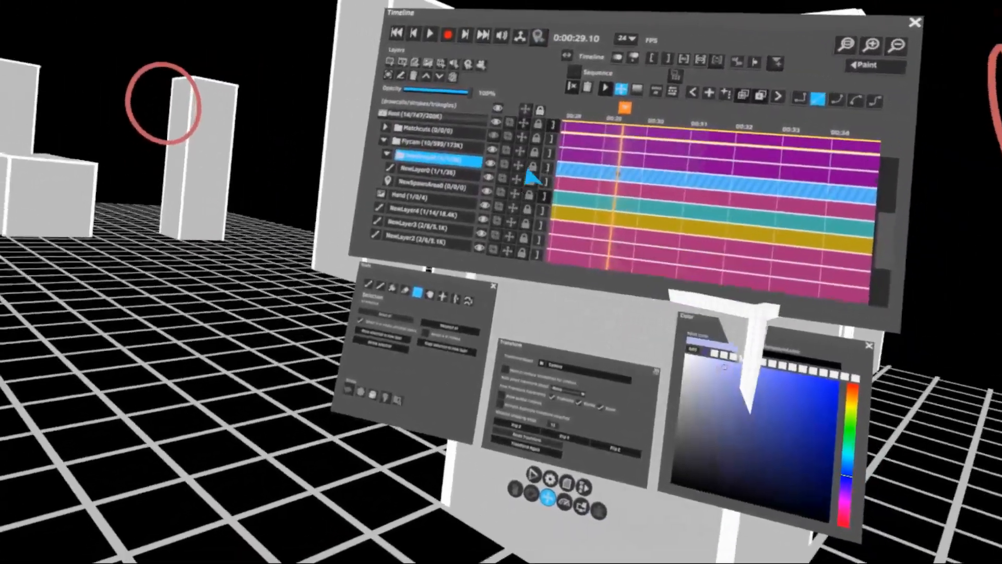
click(518, 165)
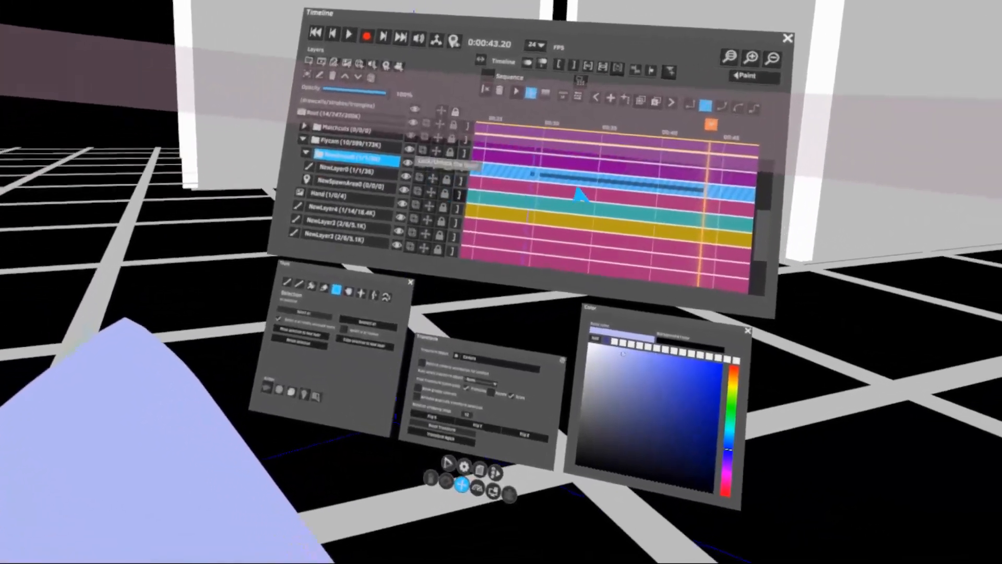
- Set NewGroup0's recorded movement keys to linear interpolation and play back the flight
click(566, 192)
key(space)
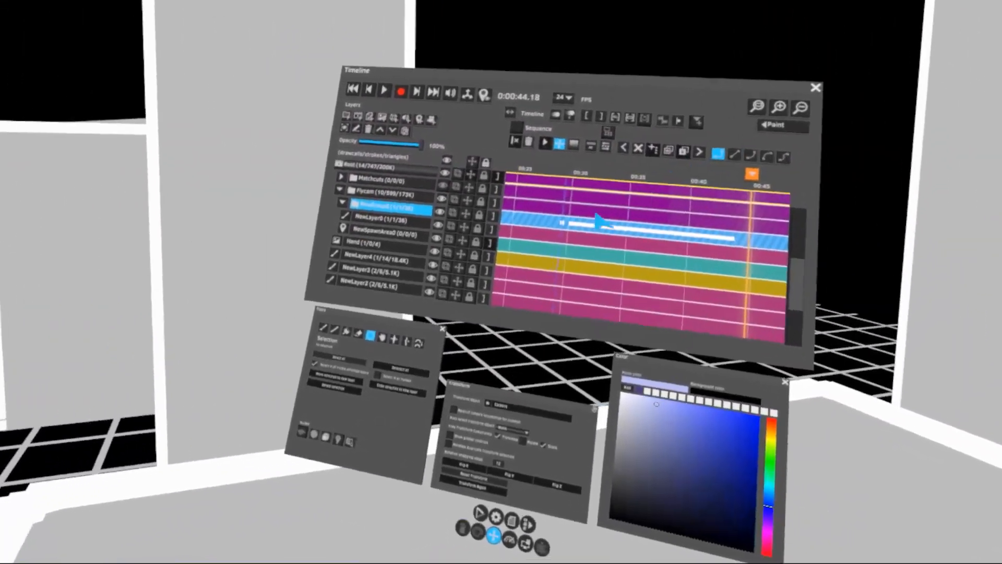
click(627, 222)
key(space)
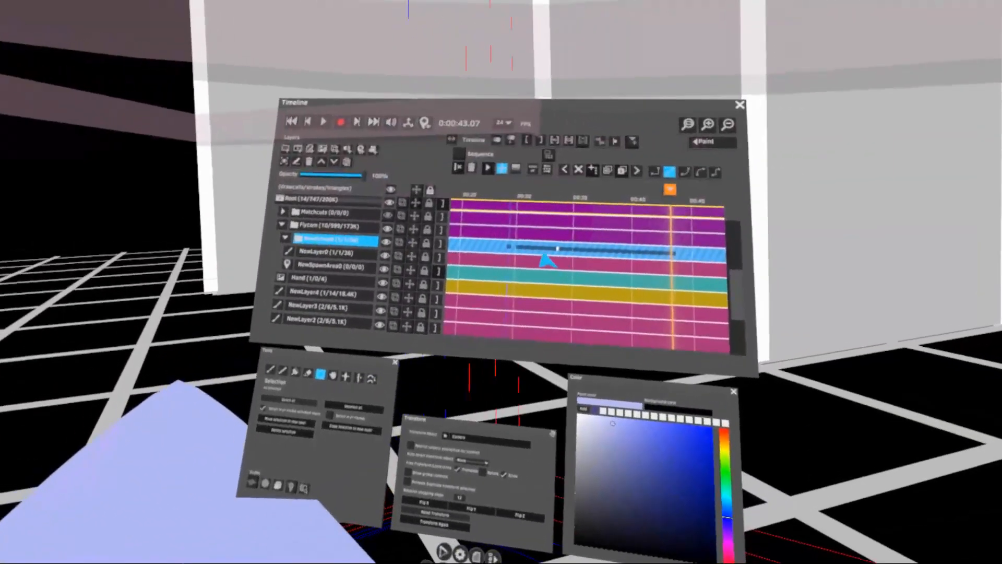
- Near the start of the flight, create a nested group inside NewGroup0 and place the spawn area in it
click(667, 265)
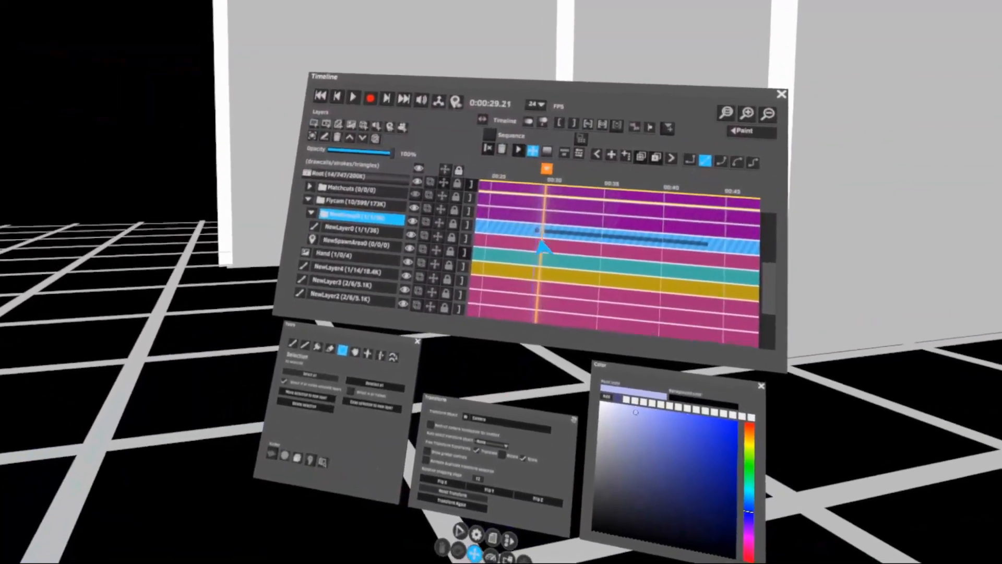
scroll(512, 253, up, 10)
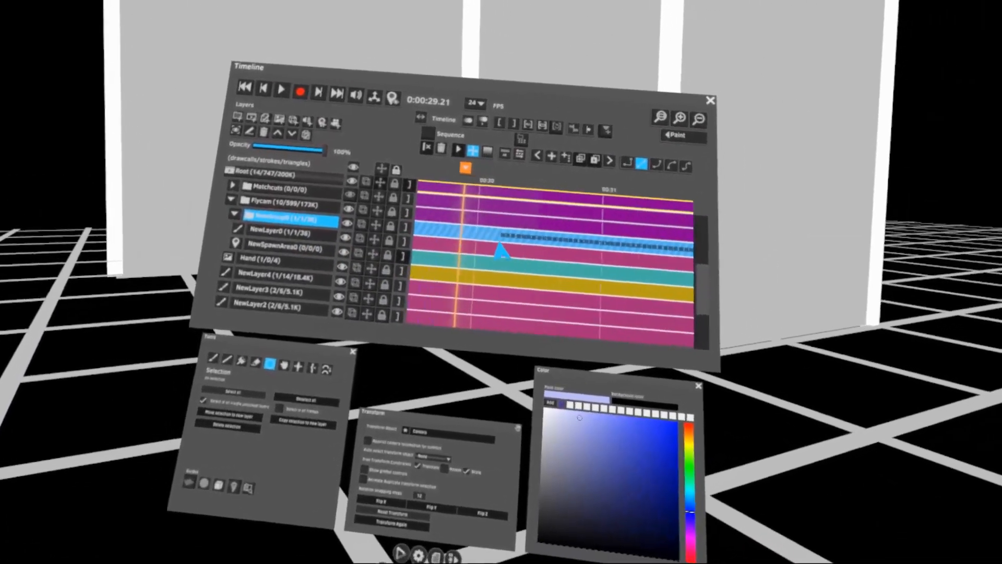
click(510, 243)
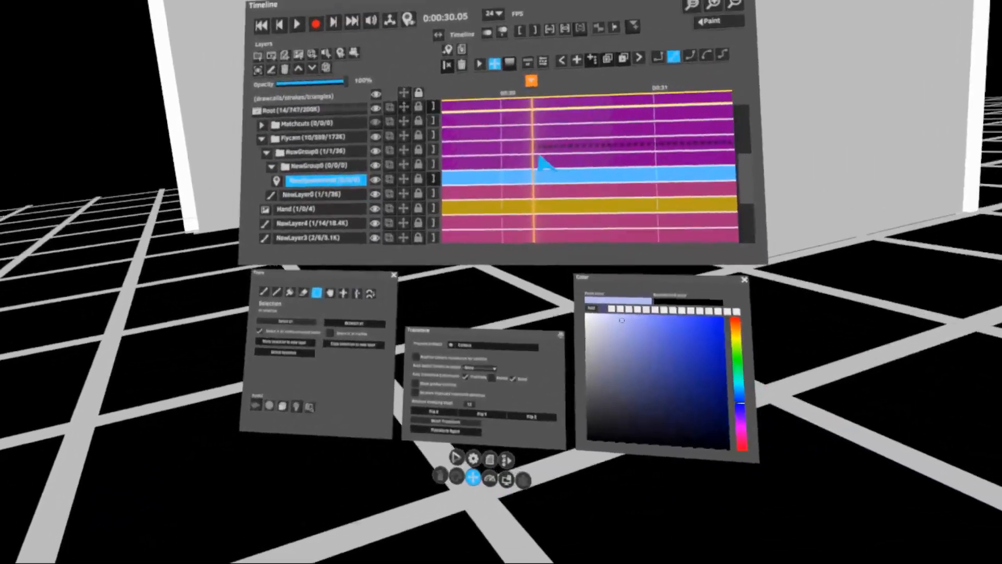
click(543, 166)
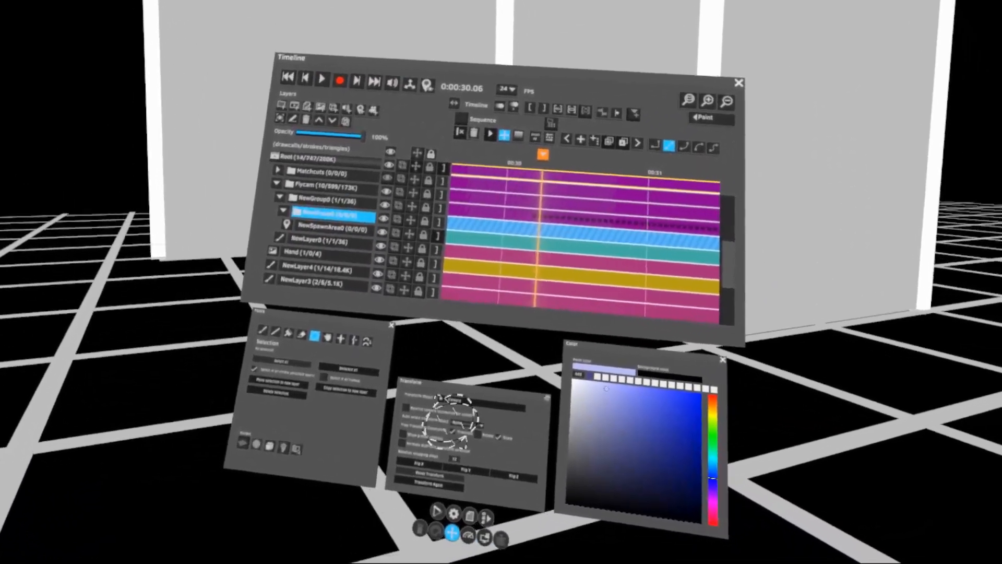
click(501, 248)
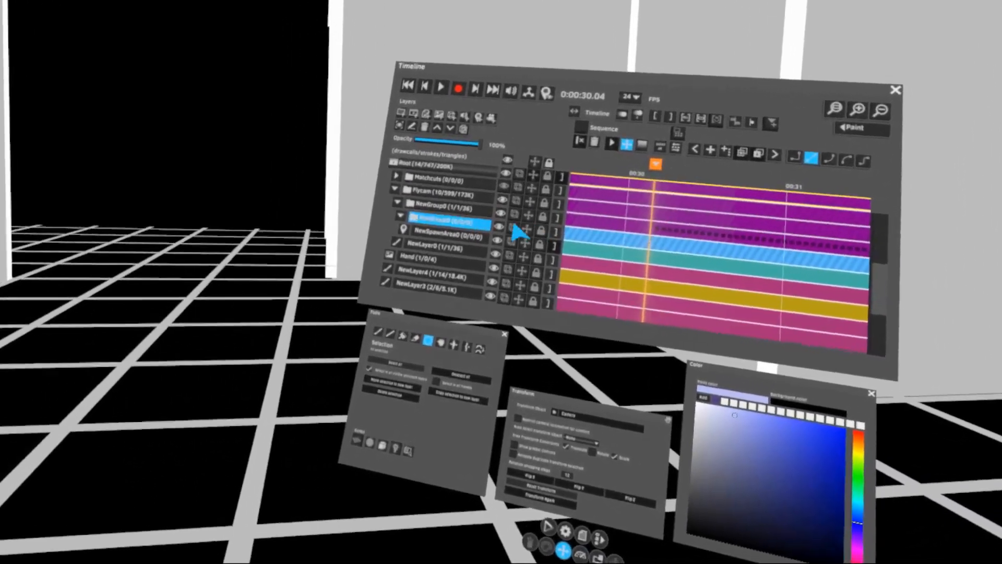
- Rename the nested group as Rotation
double_click(426, 224)
click(545, 157)
text(Rotat)
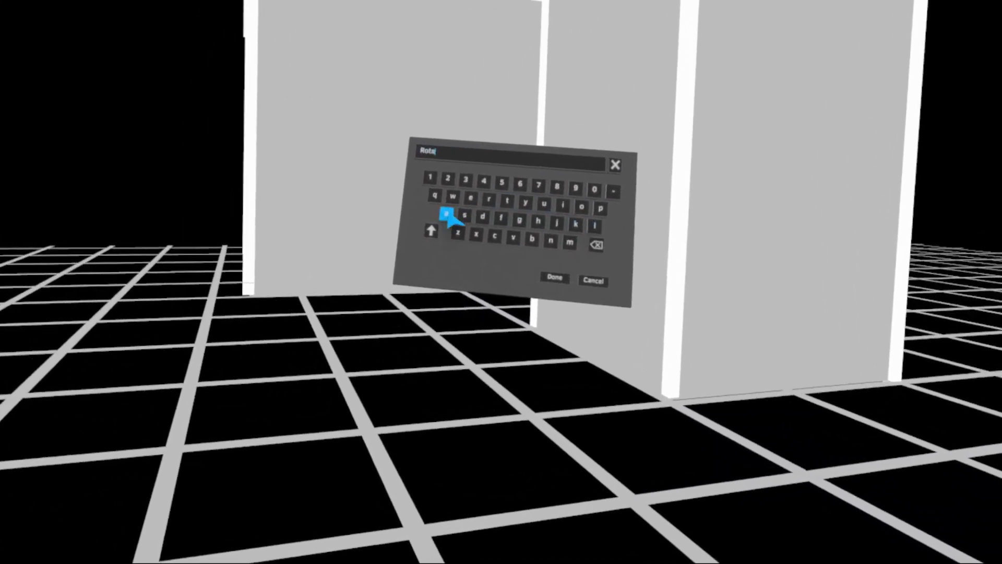
text(ion)
click(508, 285)
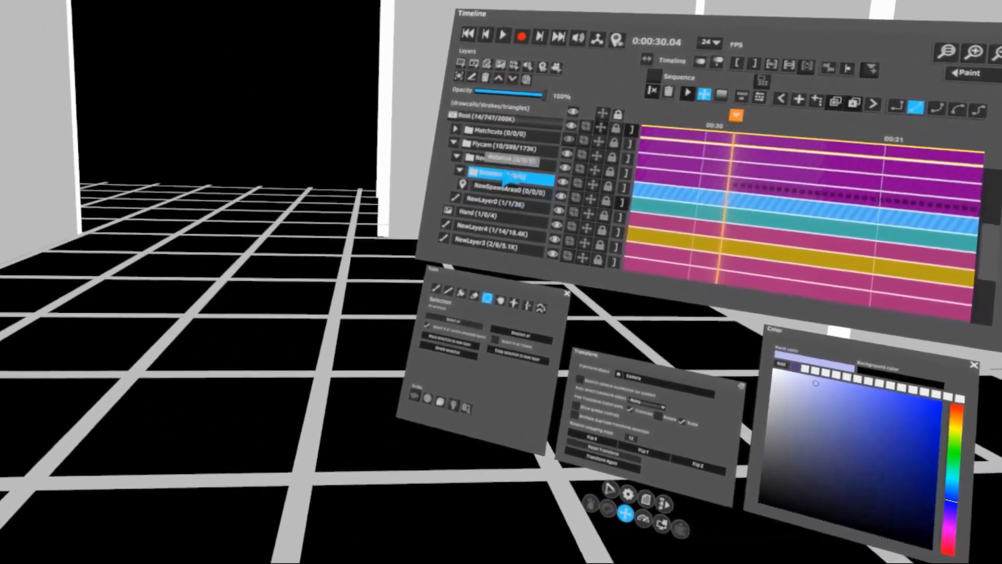
- Move the NewLayer0 paint layer into the Rotation group
drag(510, 224, 499, 232)
click(503, 222)
click(500, 97)
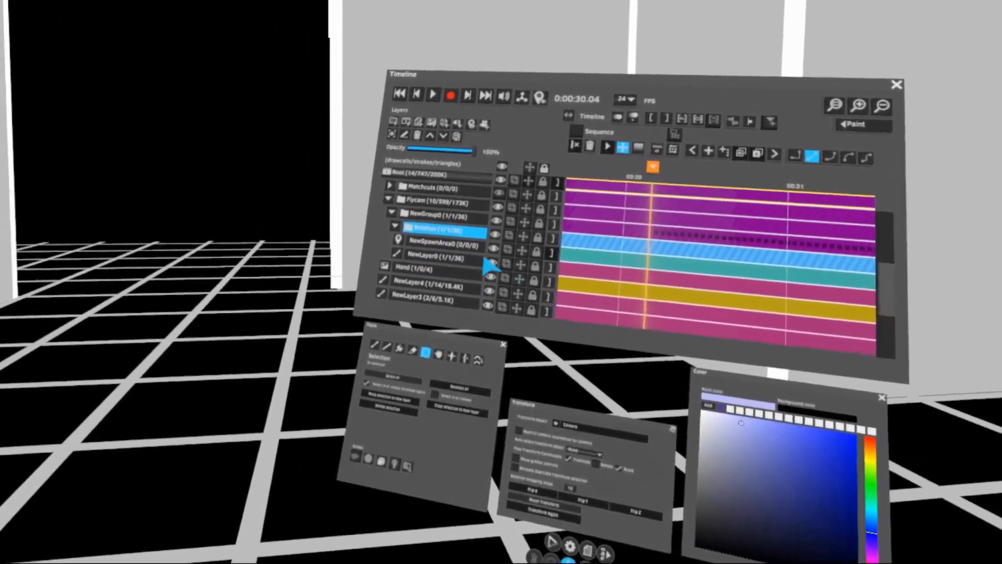
- Keyframe the Rotation group's turns along the flight, set the keys to Ease In & Out, and scrub through the motion
click(487, 242)
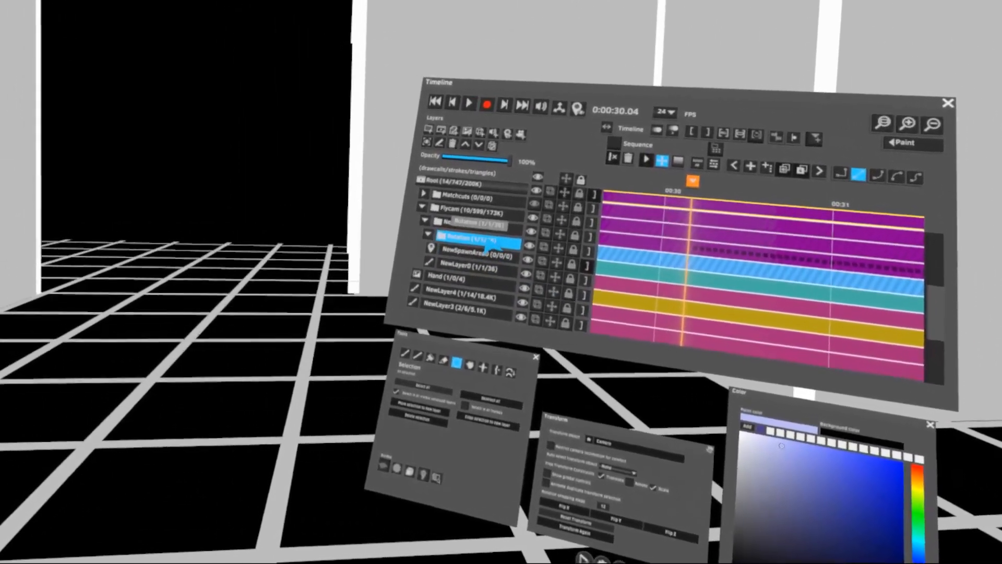
key(space)
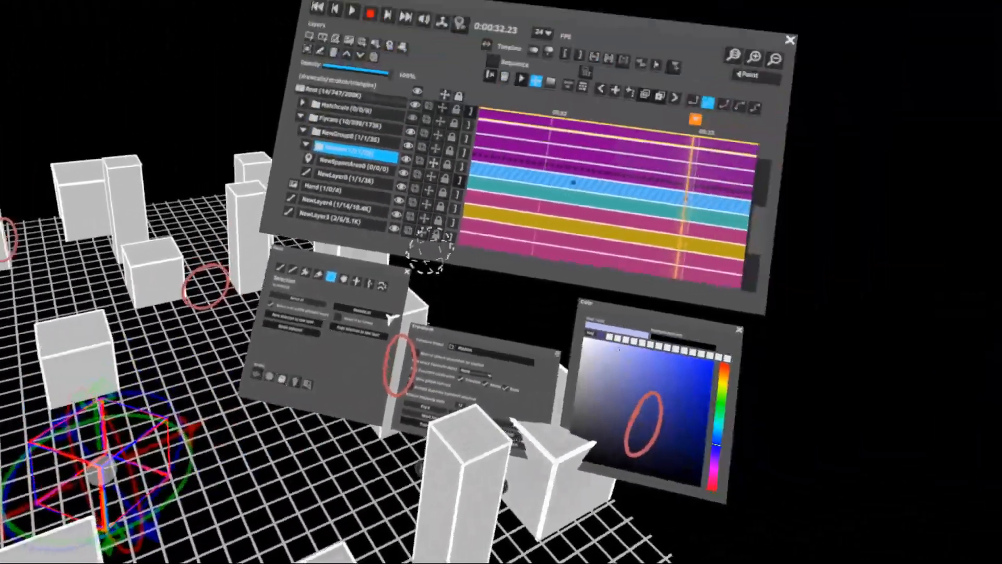
click(628, 116)
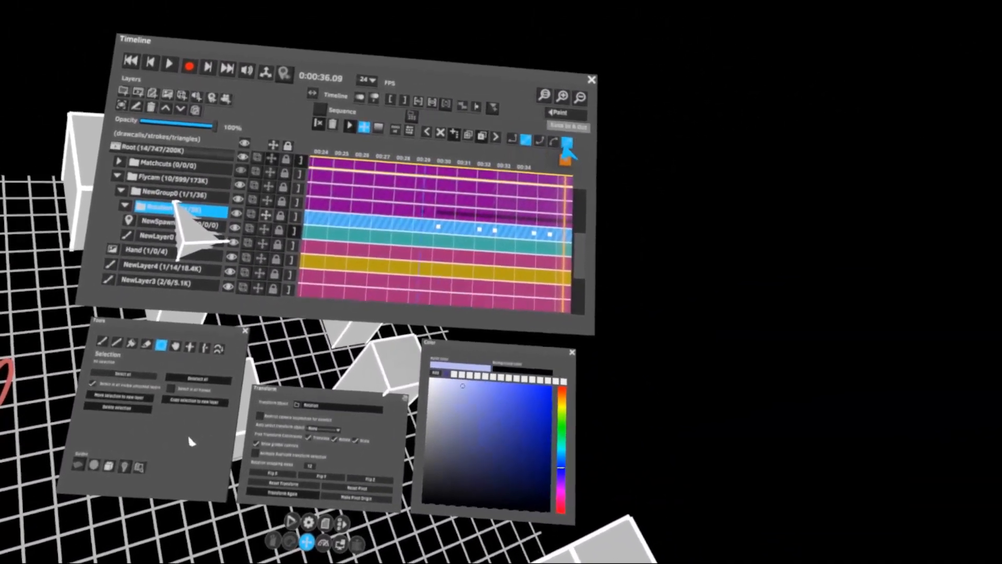
click(580, 156)
drag(548, 161, 521, 141)
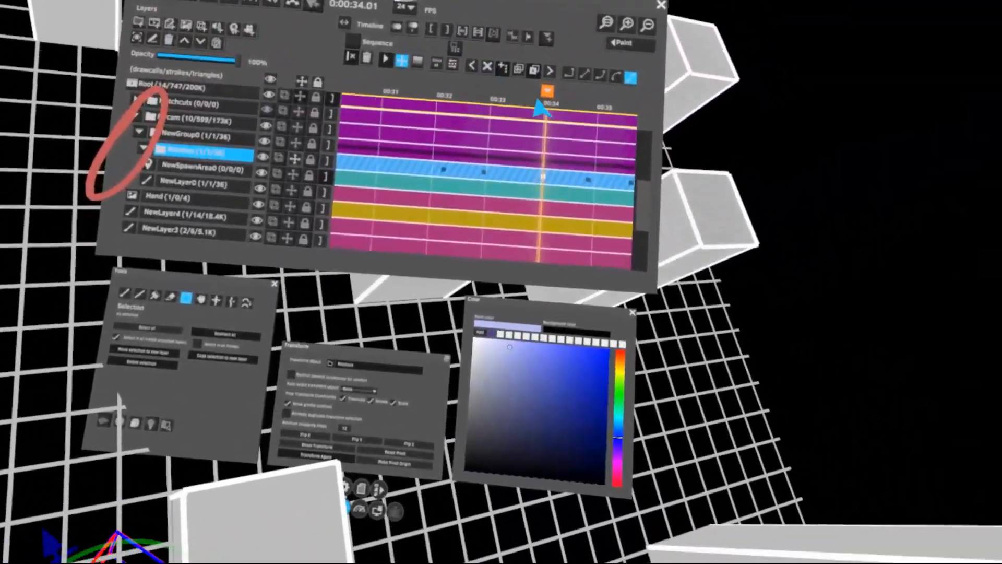
drag(538, 101, 580, 83)
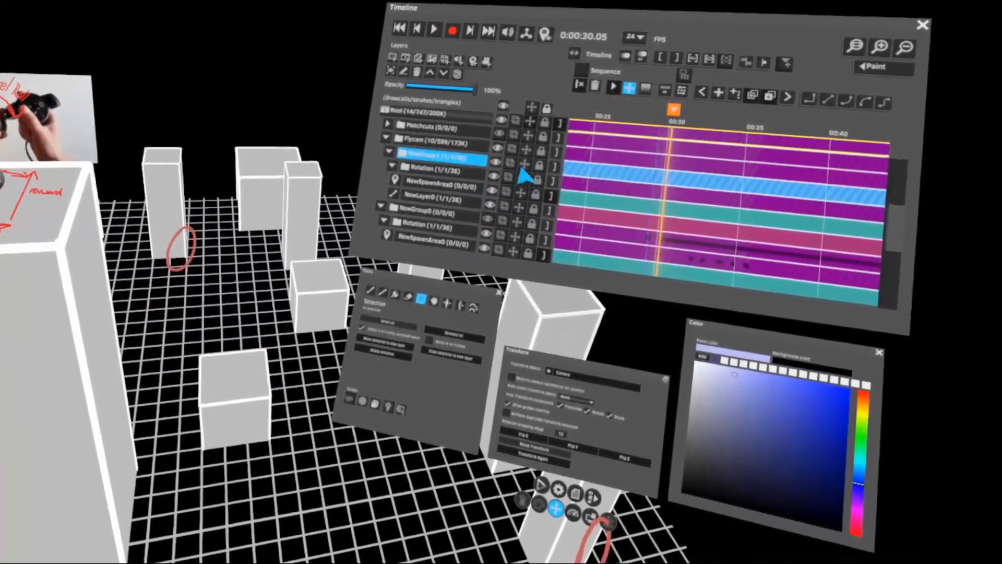
- Record NewGroup1's flight through the scene from 0:00:29.16 to about 0:01:36
click(523, 167)
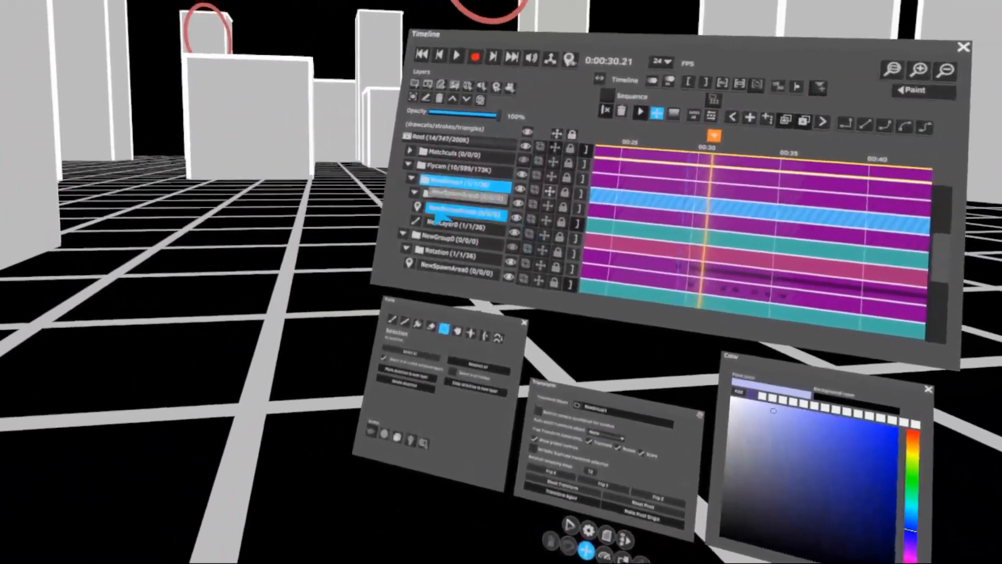
double_click(437, 212)
click(390, 305)
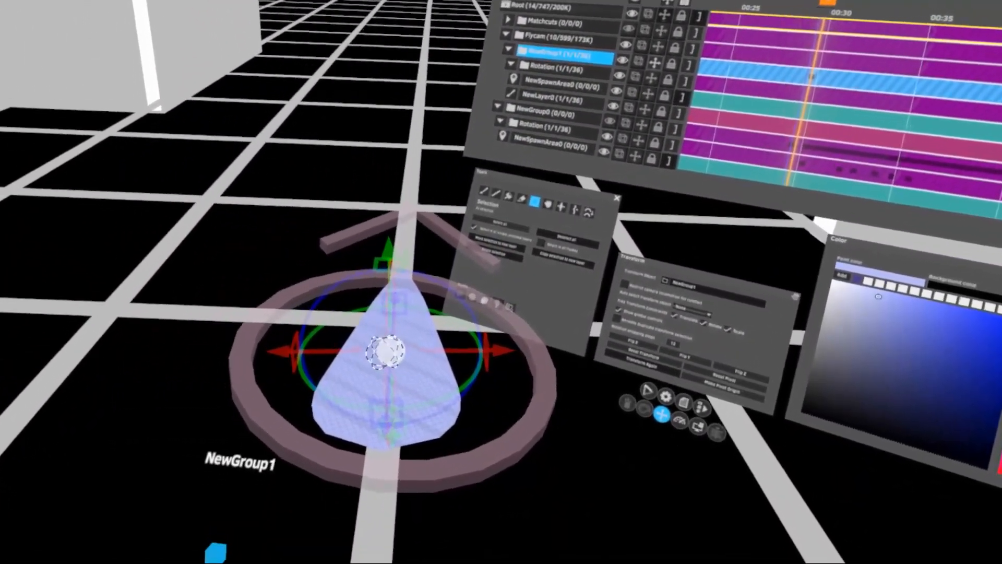
scroll(510, 219, up, 5)
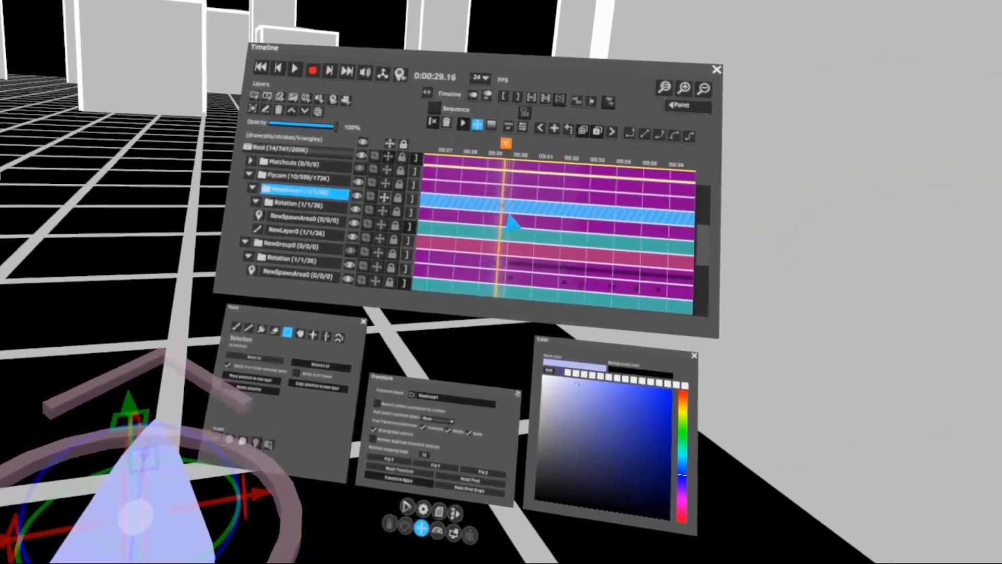
drag(532, 127, 585, 123)
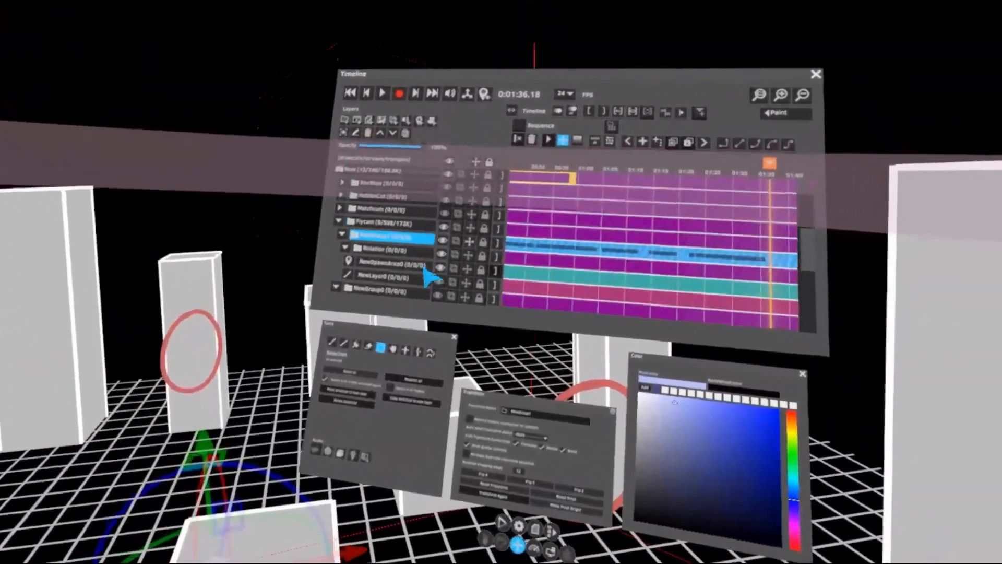
- Delete NewGroup1's recorded flight keys and return the playhead to 0:00:29.16
scroll(620, 260, down, 4)
drag(614, 200, 541, 199)
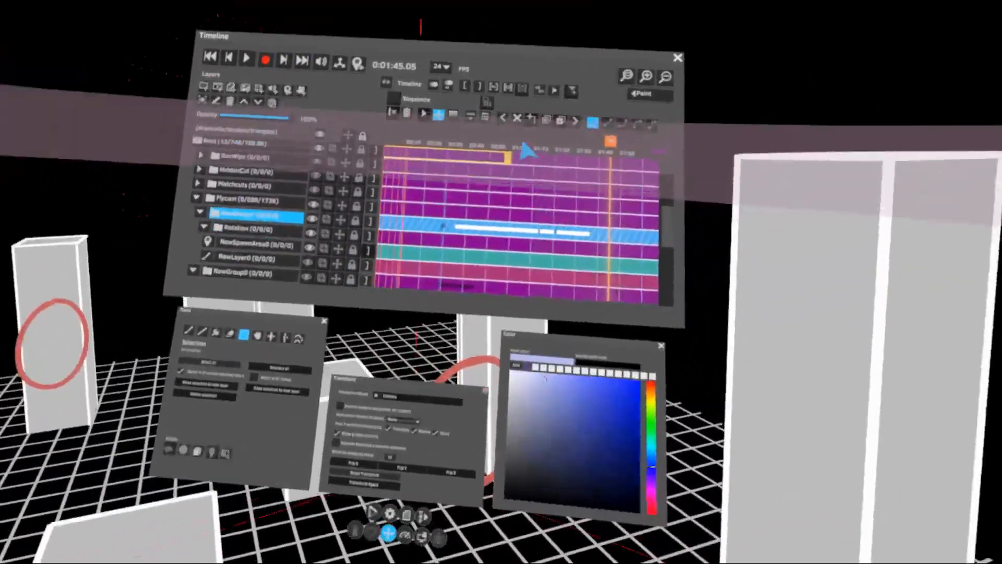
click(609, 84)
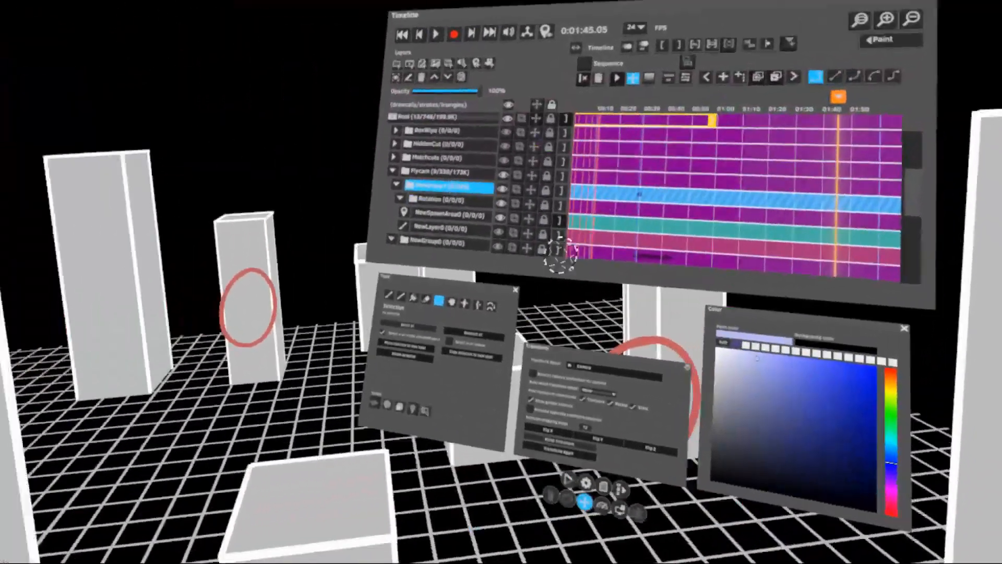
click(535, 216)
scroll(538, 219, up, 4)
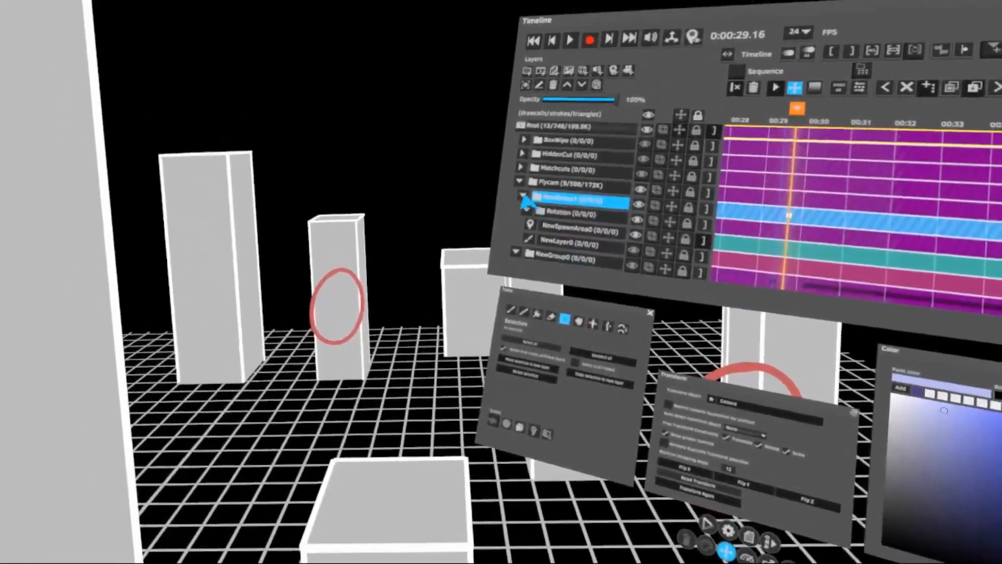
- Collapse the NewGroup1, NewGroup0 and Flycam groups, hide Flycam and show RacingSetup
click(525, 199)
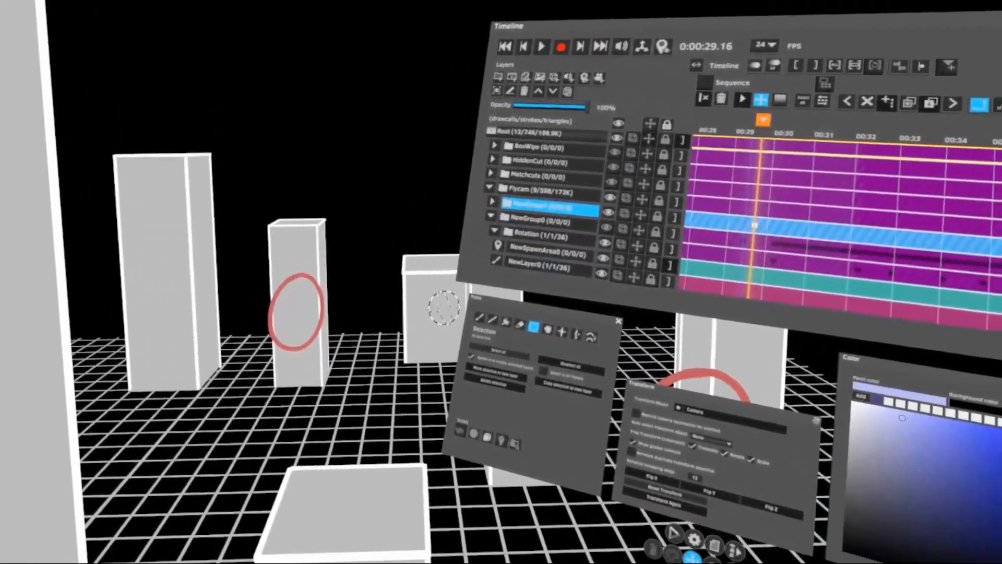
click(492, 217)
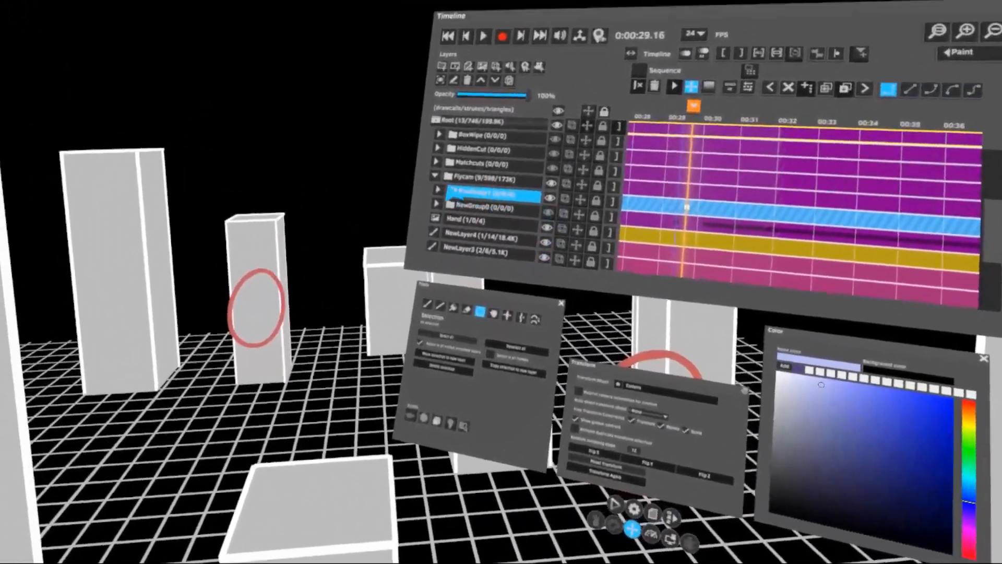
click(436, 176)
click(550, 206)
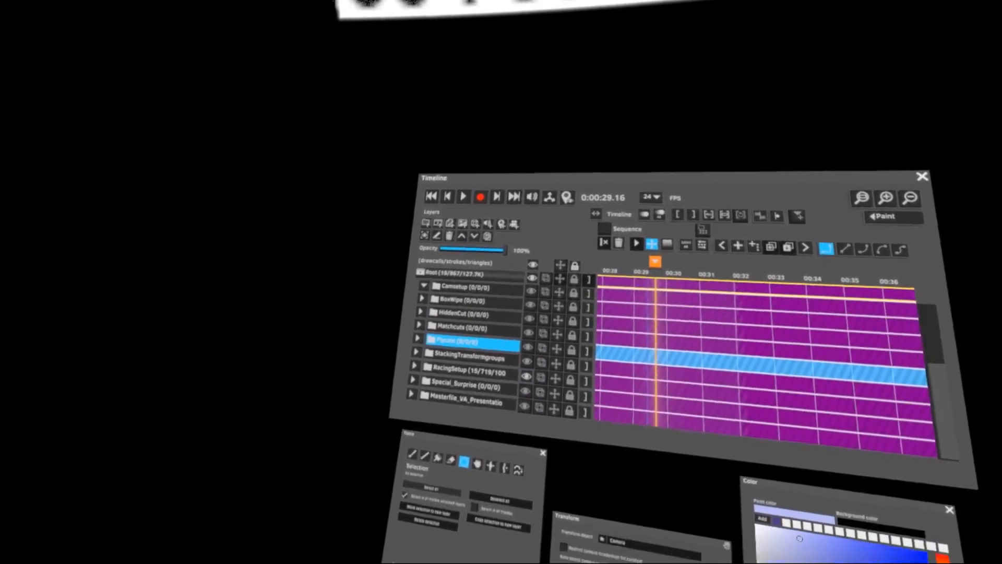
- Clear the existing movement keys at the start of the Metarig, Arcarray and Mossparty groups and set the playhead to 0:00:29.10
scroll(527, 287, up, 5)
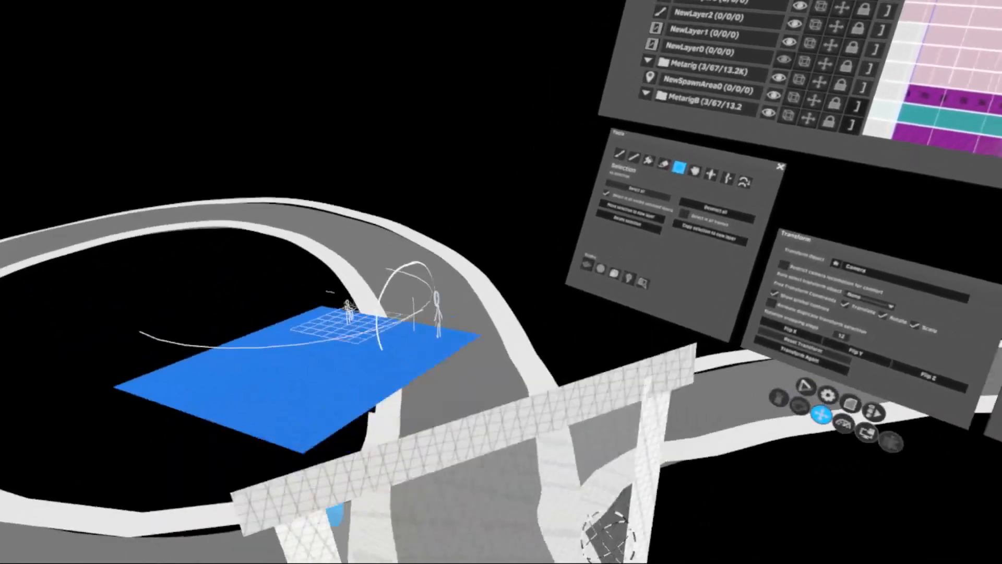
click(432, 320)
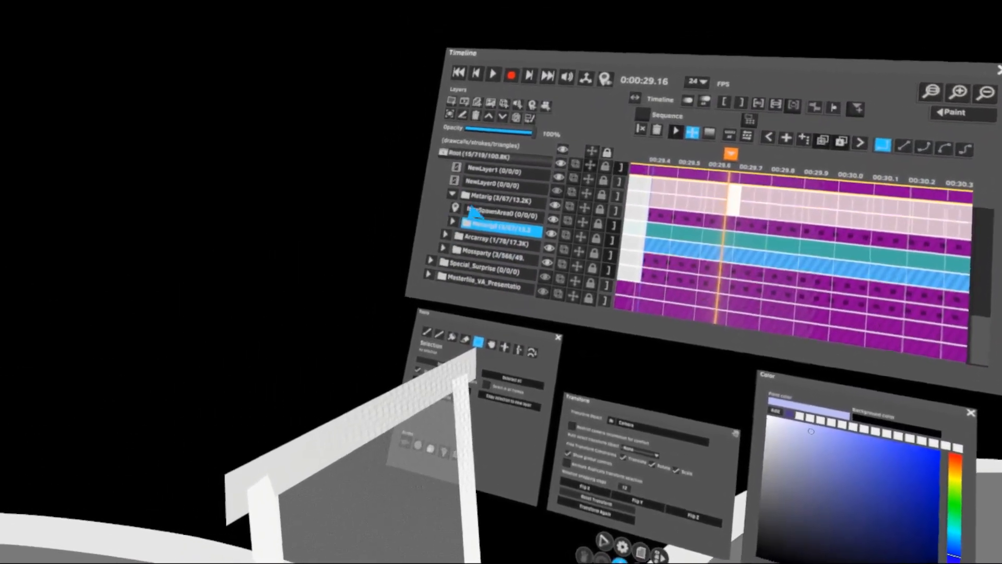
click(472, 202)
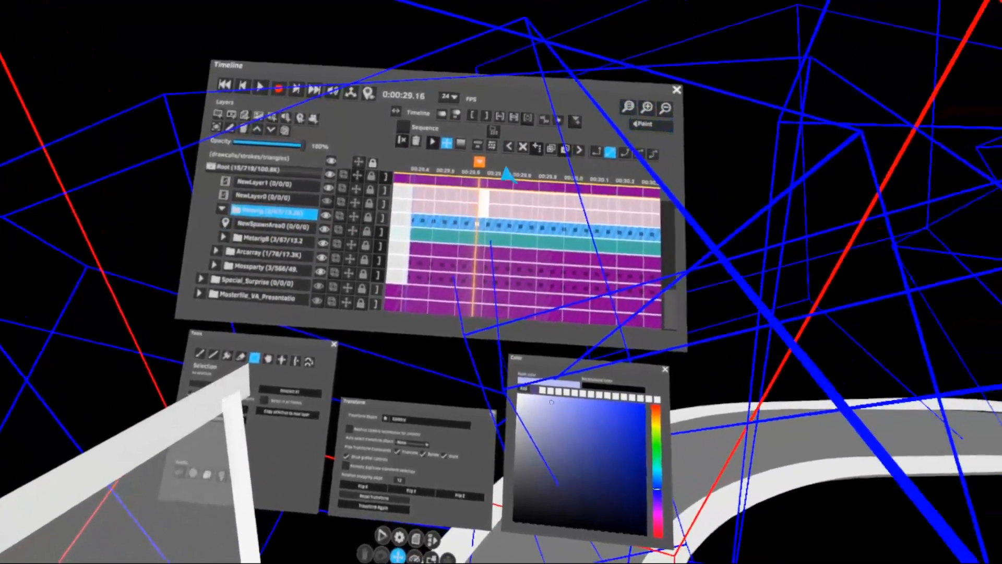
click(498, 152)
click(516, 149)
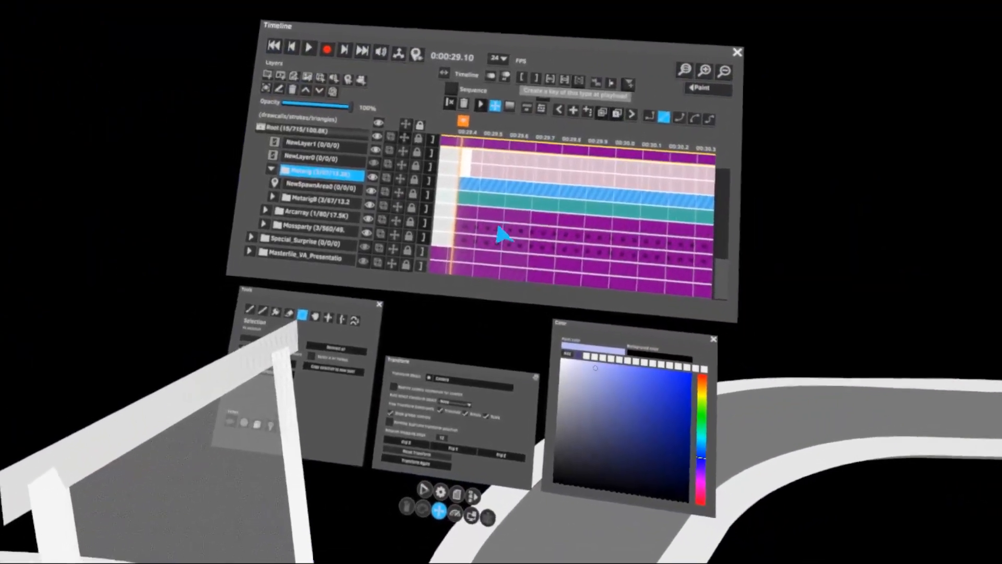
click(498, 229)
click(476, 262)
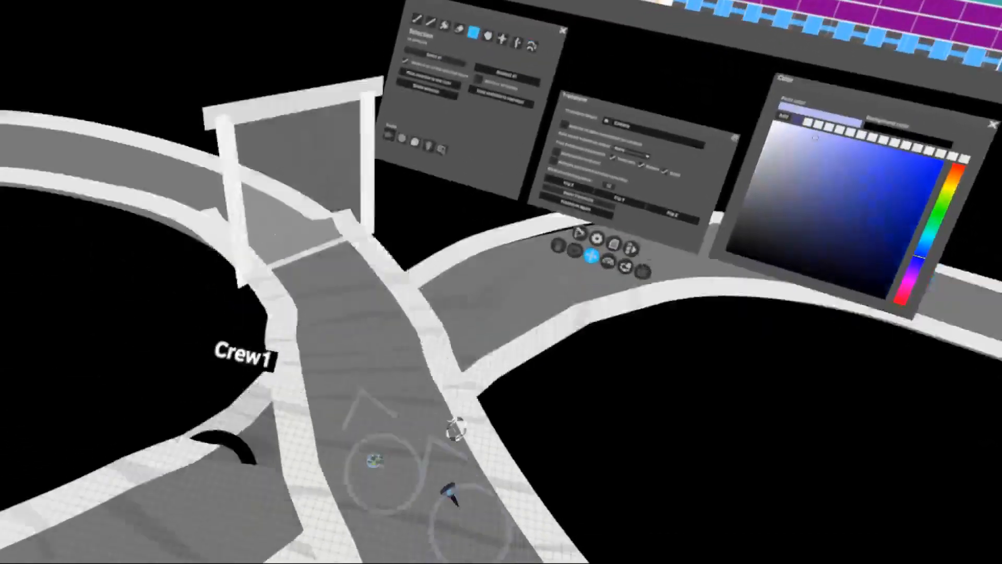
- Examine how the Mossparty group nests its spawn area, the Mosscrew group and NewLayer15
click(391, 365)
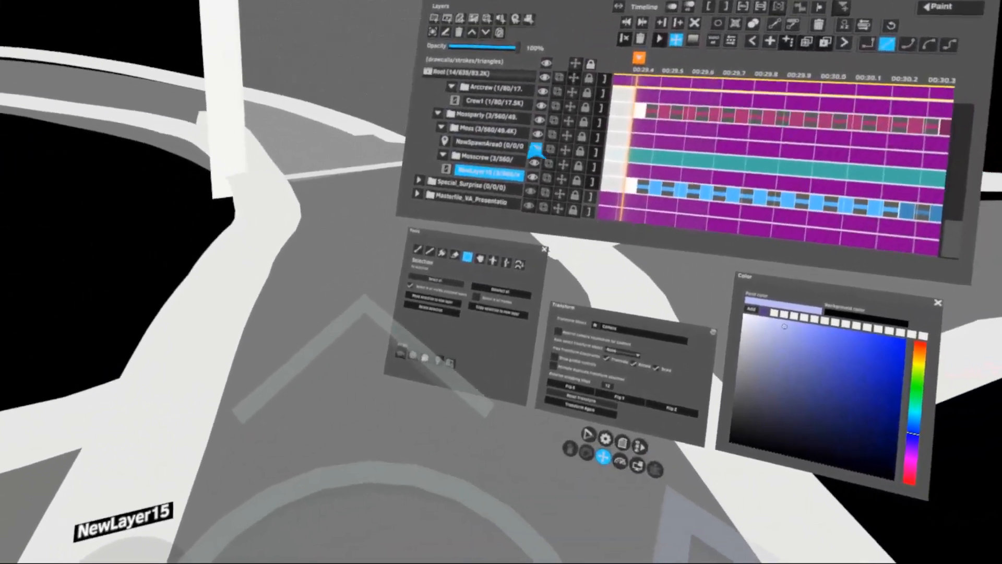
click(561, 98)
click(522, 148)
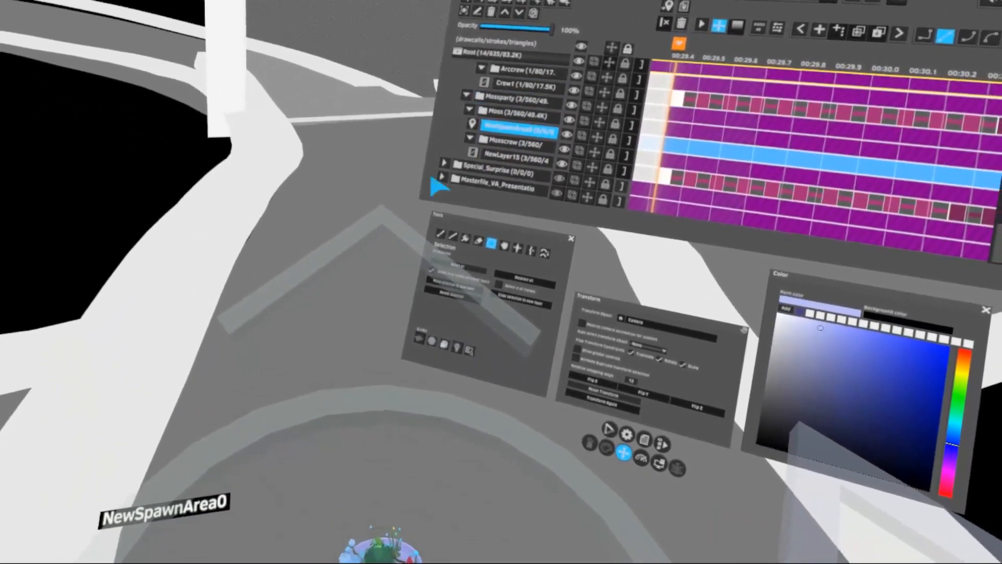
click(472, 124)
click(496, 94)
click(391, 277)
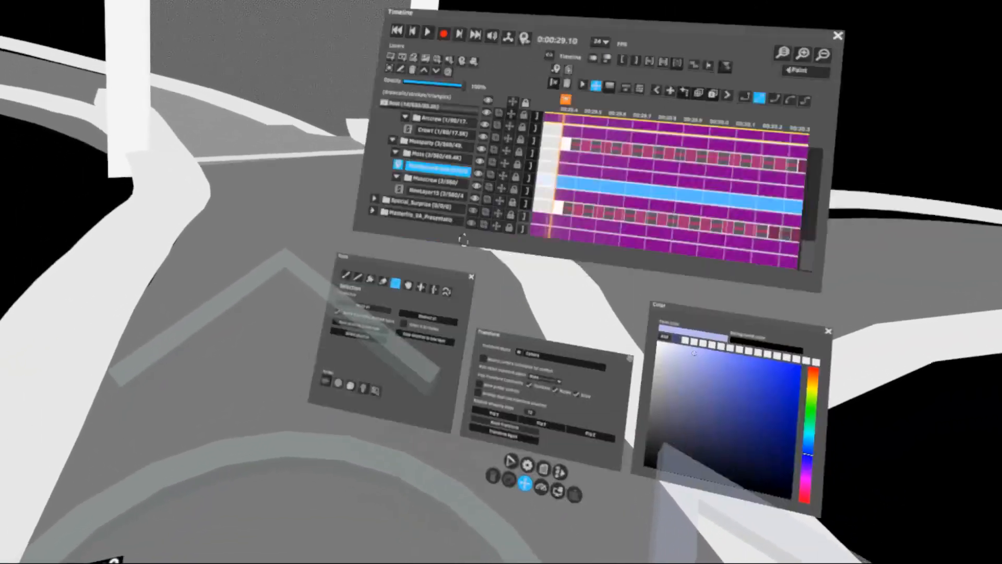
- Record the Mossparty group's movement from 0:00:29.10 to 0:00:52.05 and collapse the group
drag(483, 207, 502, 201)
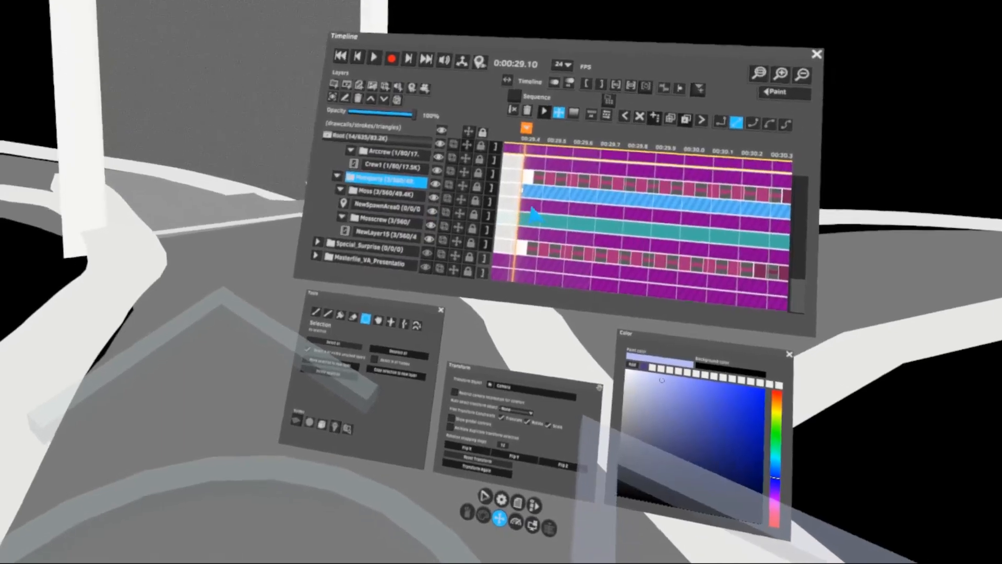
click(444, 167)
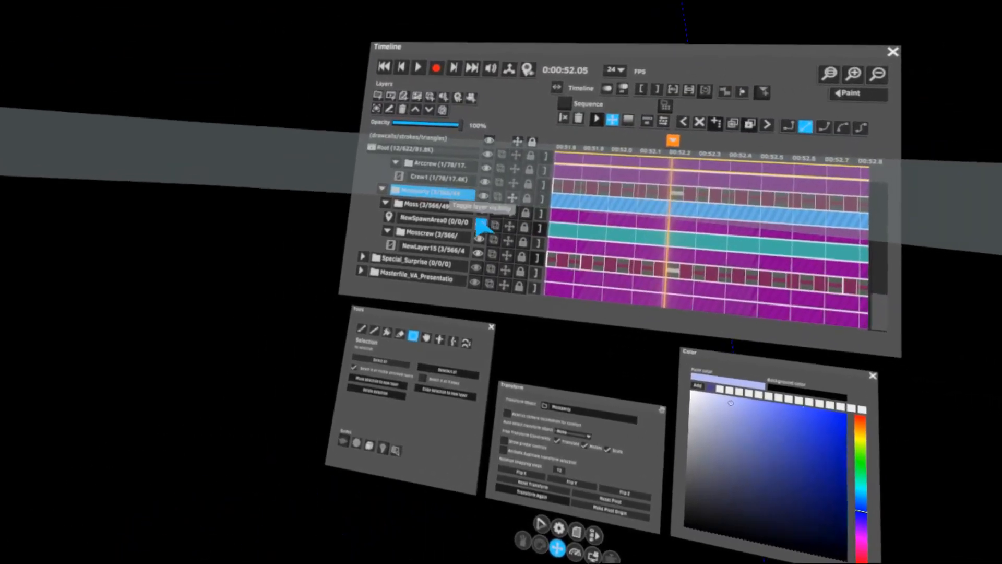
click(382, 189)
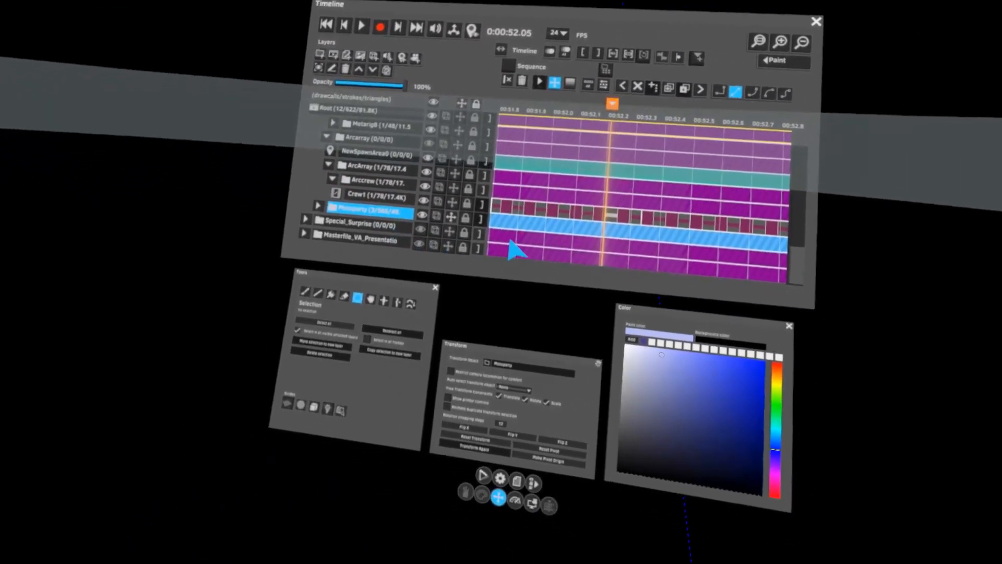
- Review the span of Mossparty's recorded keys and move the playhead back to 0:00:31.20
scroll(544, 257, down, 5)
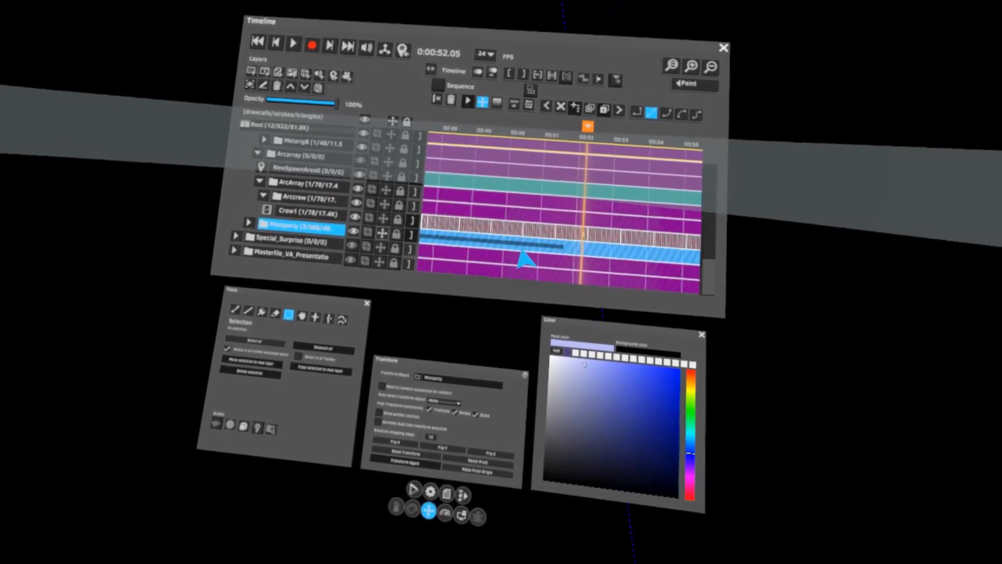
scroll(510, 253, down, 5)
scroll(496, 240, left, 3)
click(488, 240)
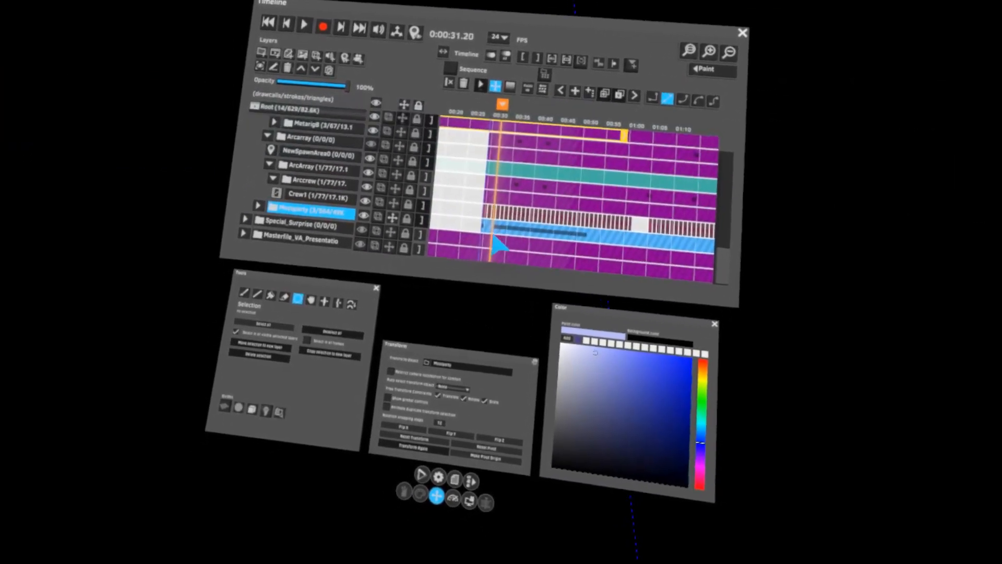
- Show and expand the Metarig group and record its movement along the race track
scroll(477, 241, up, 4)
scroll(479, 252, up, 5)
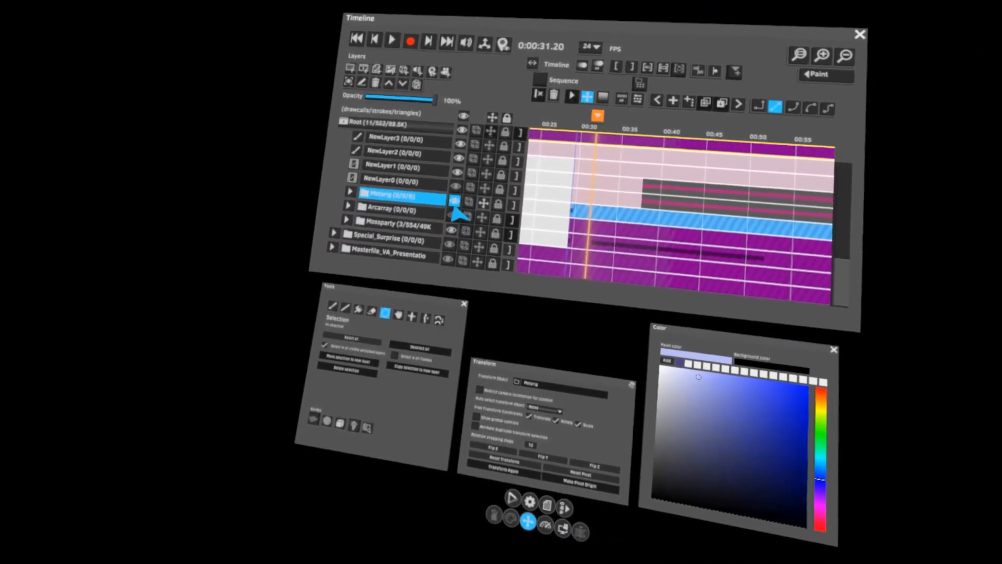
click(453, 203)
scroll(501, 219, up, 3)
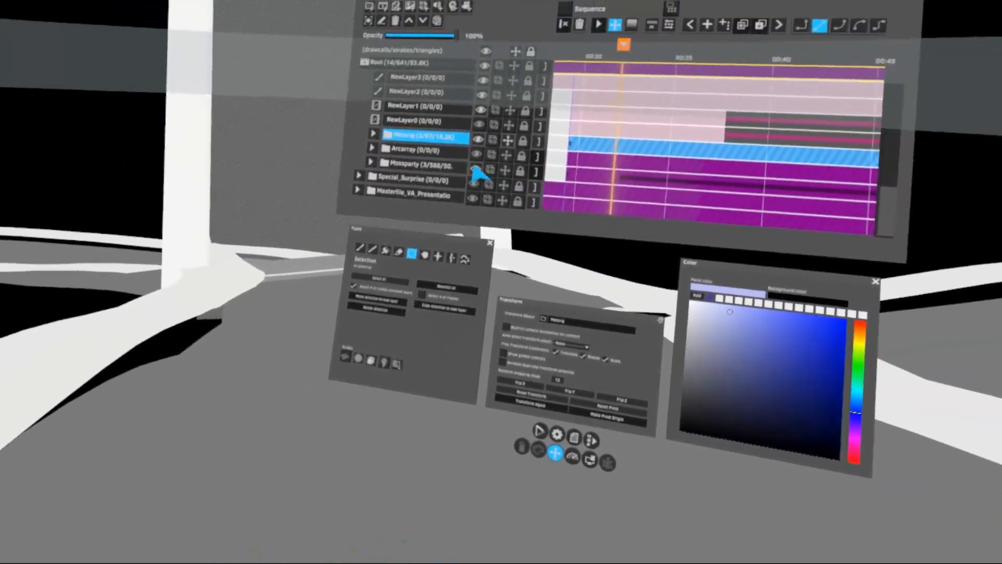
click(422, 169)
click(427, 185)
click(466, 117)
click(360, 310)
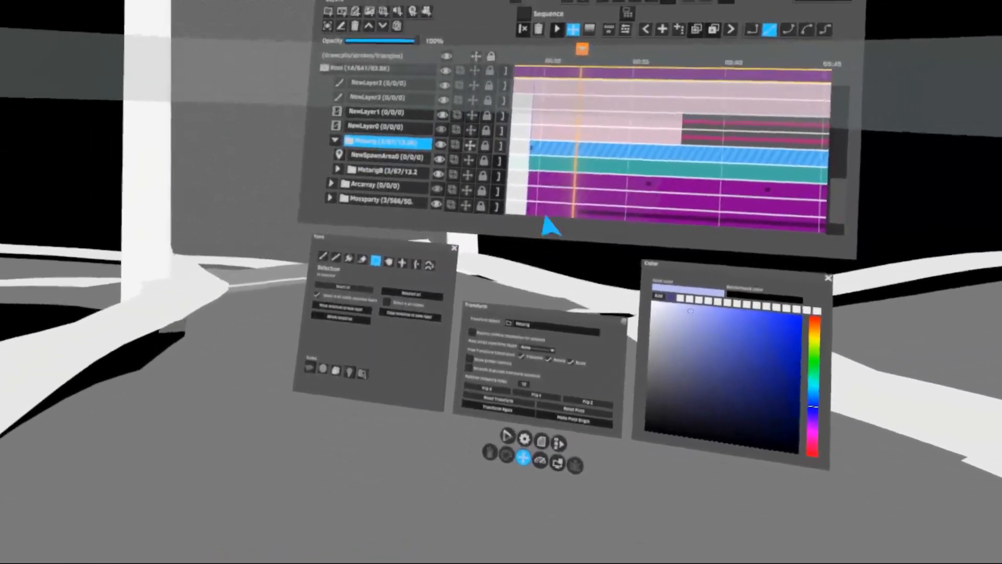
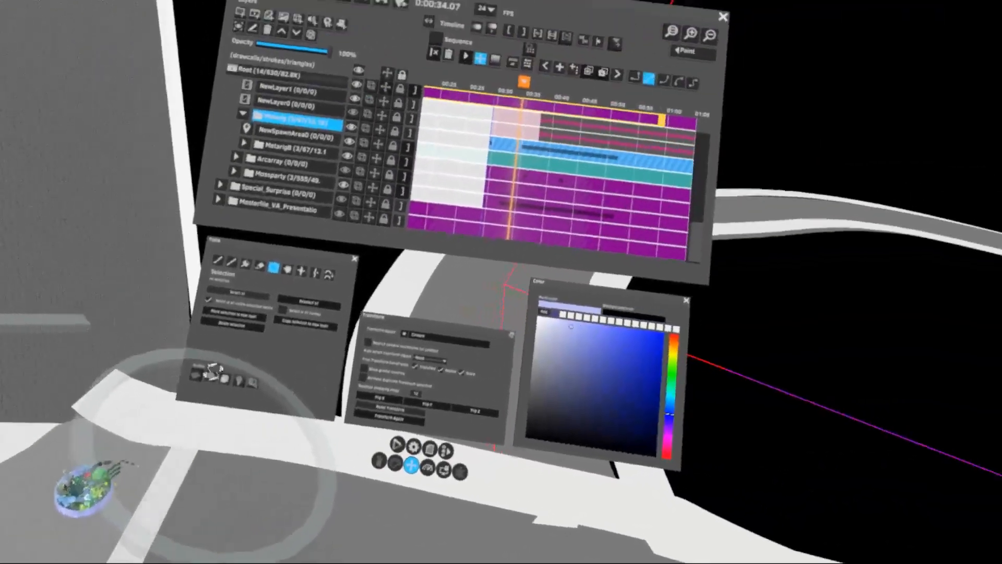
- Delete Mossparty's recorded keys before about 0:00:34 and shift the remaining keys back to about 0:00:29
scroll(473, 198, up, 4)
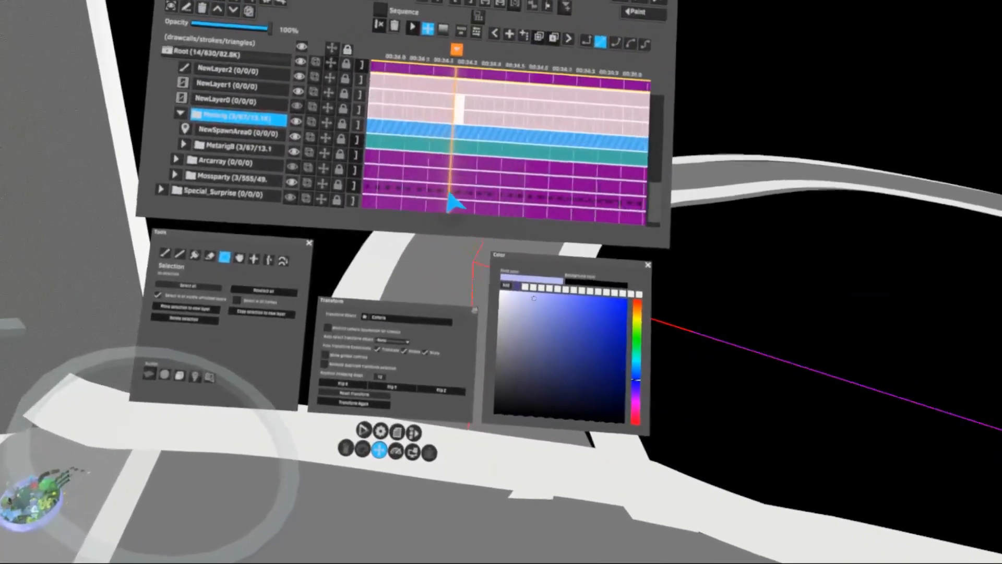
scroll(450, 197, up, 2)
click(450, 197)
drag(487, 188, 470, 190)
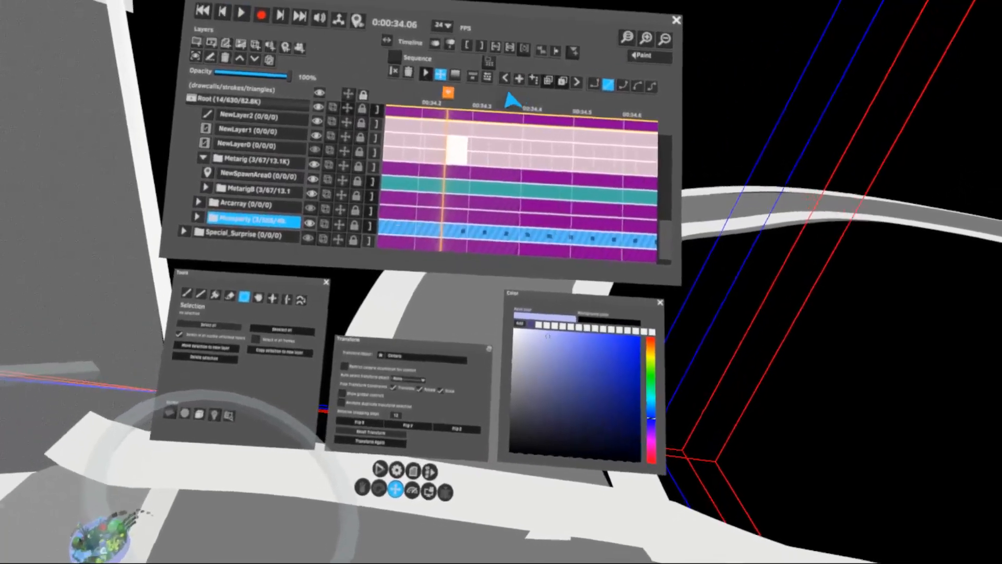
scroll(462, 245, down, 5)
drag(536, 219, 400, 209)
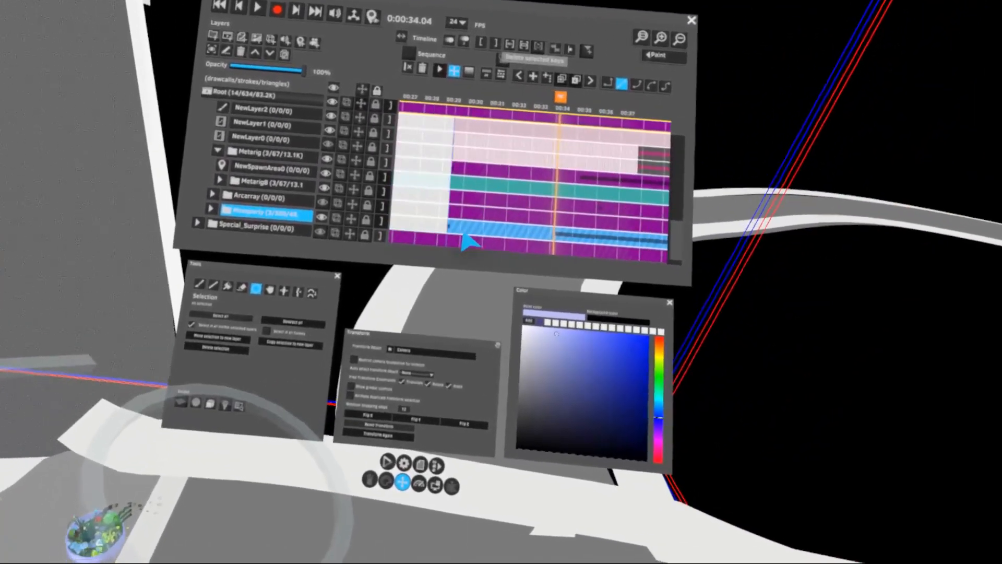
click(449, 228)
scroll(479, 246, down, 3)
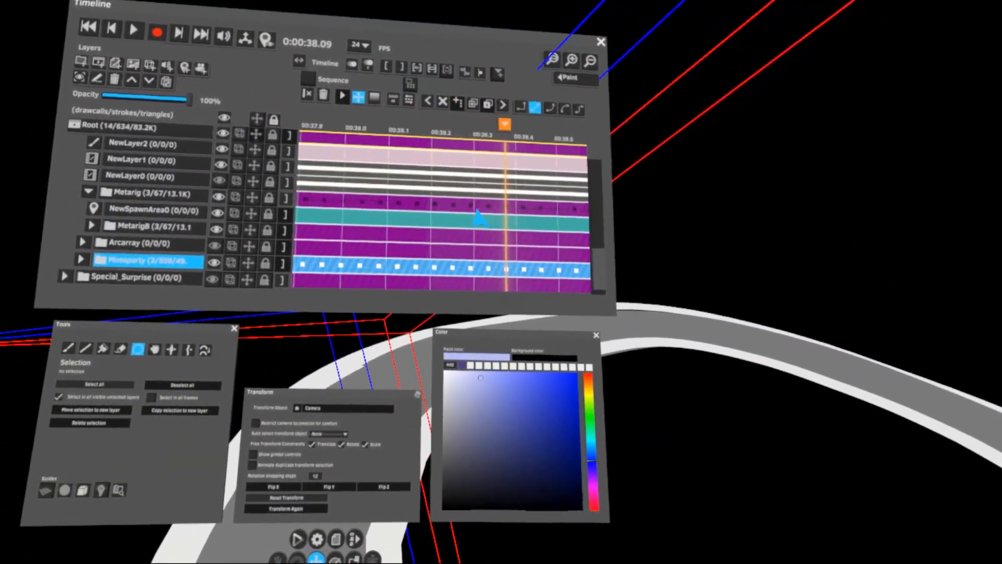
- Trim the opening keys of Metarig's recording and select its remaining movement keys
click(481, 208)
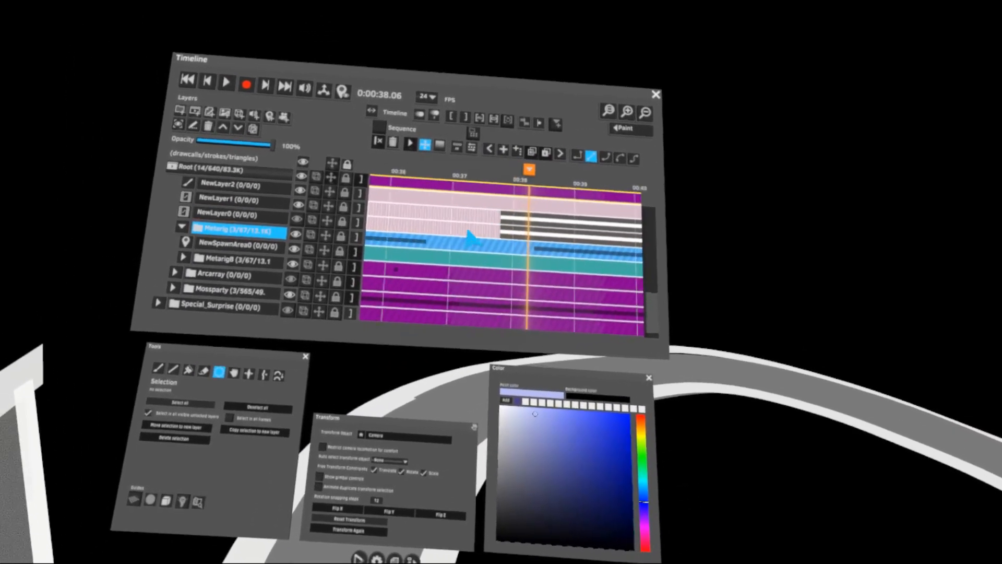
drag(516, 242, 457, 236)
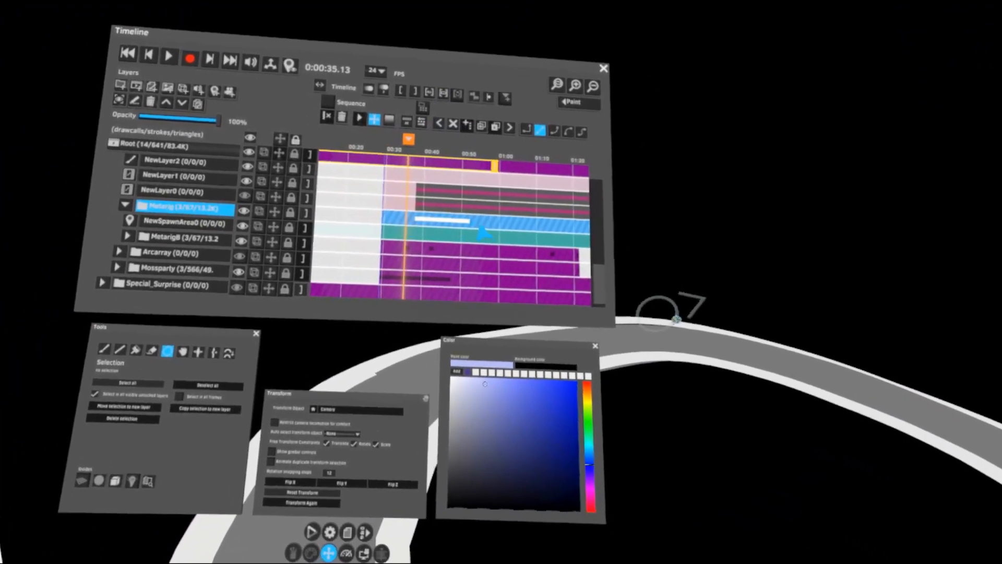
scroll(471, 255, up, 8)
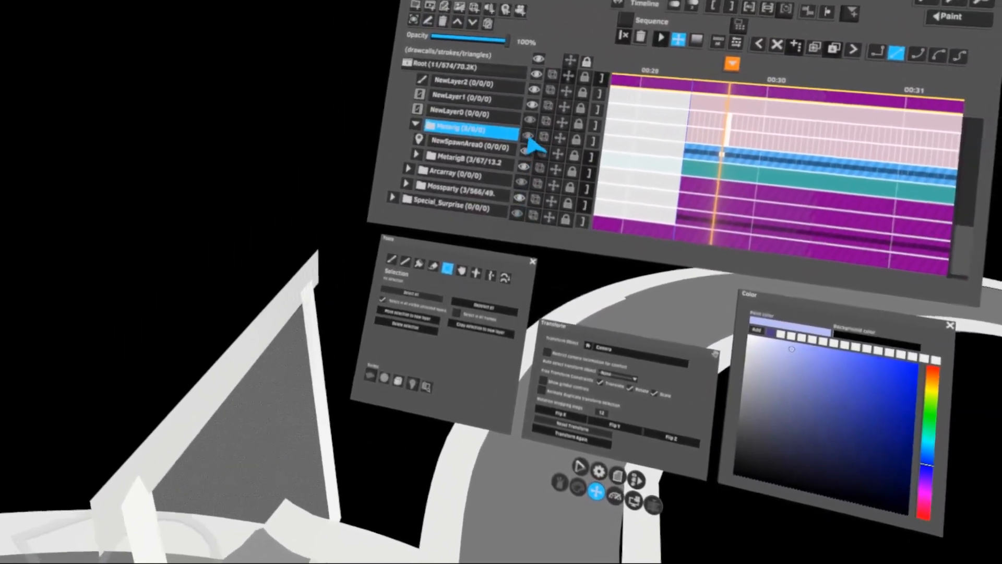
- Show the Metarig group and shift its recorded keys back to start at about 0:00:29
click(530, 138)
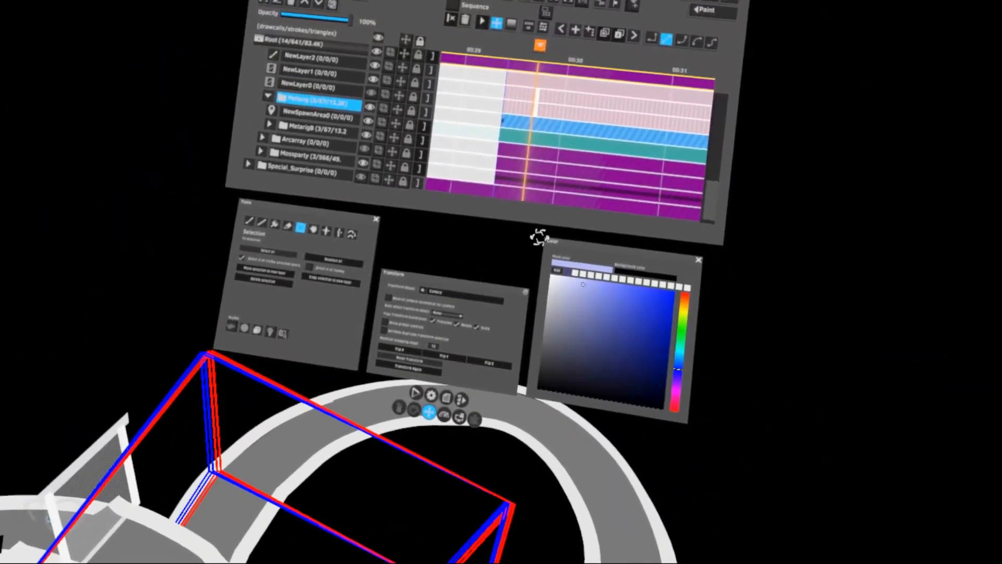
drag(548, 181, 491, 193)
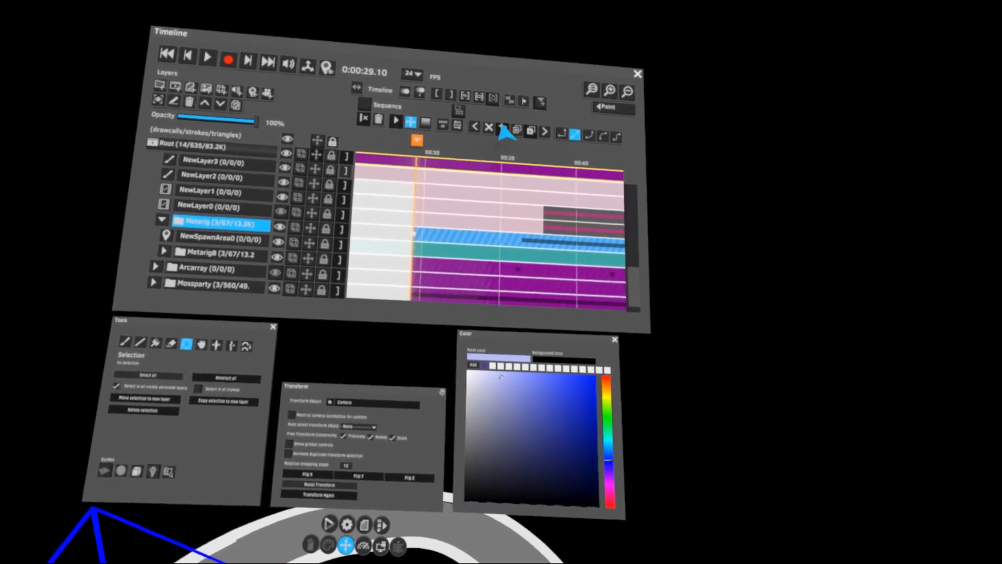
scroll(416, 235, down, 3)
click(376, 143)
drag(488, 240, 461, 208)
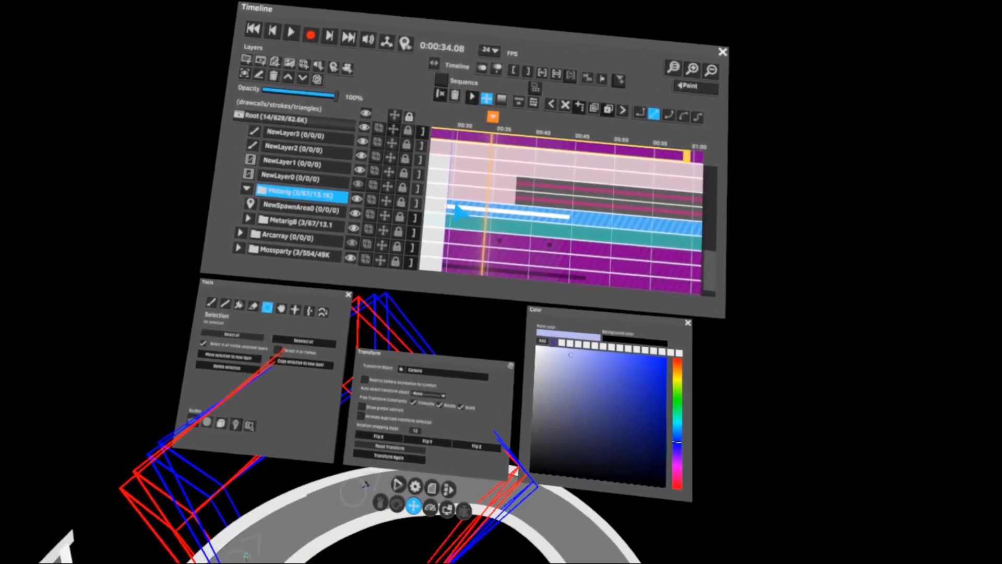
click(461, 201)
- Select NewLayer2 in the RacingSetup group with the playhead at 0:00:41.11
scroll(463, 191, up, 5)
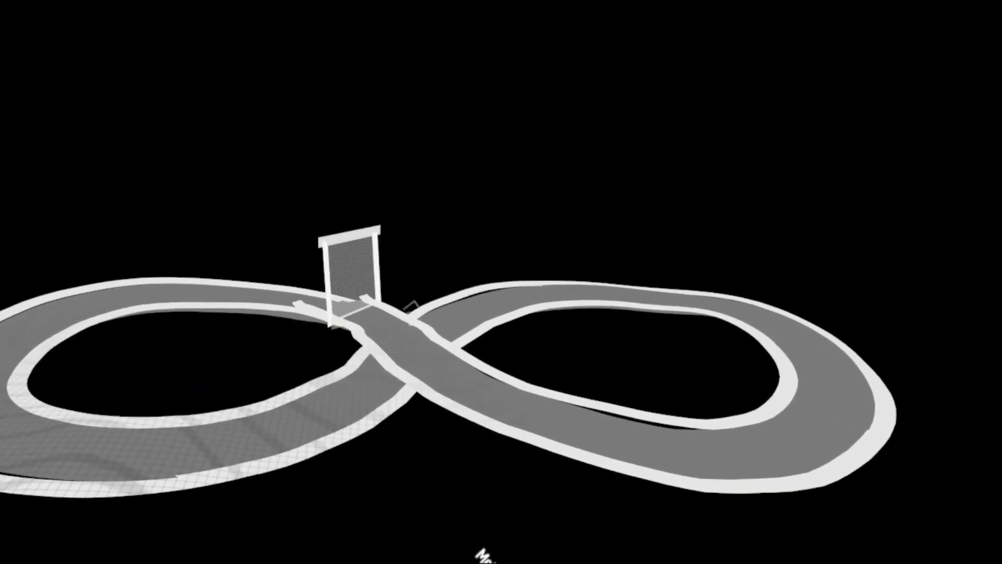
scroll(366, 214, down, 2)
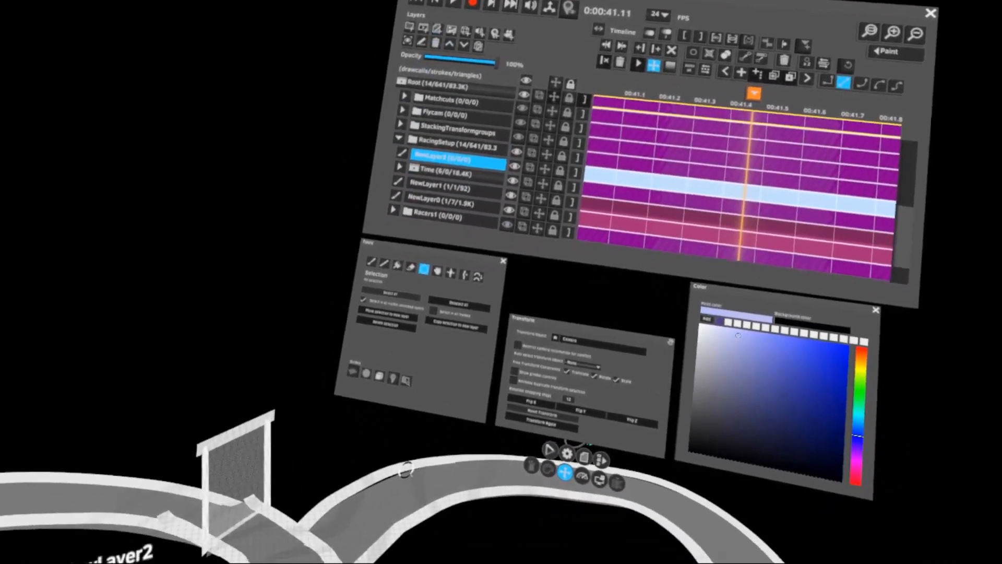
- Paint light-green guide strokes along the race track on NewLayer2 in the RacingSetup group
scroll(555, 212, down, 5)
scroll(537, 230, down, 1)
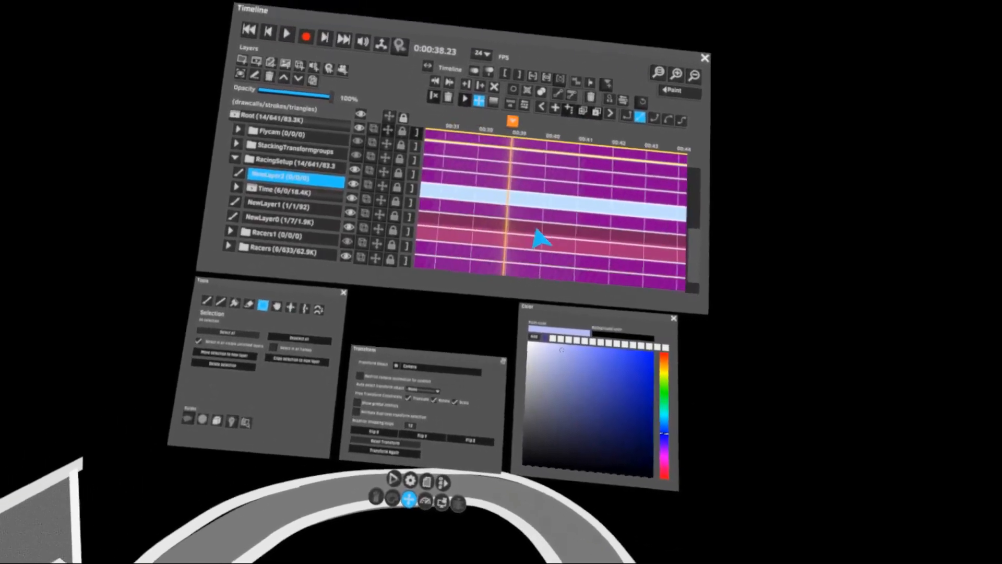
scroll(548, 235, down, 3)
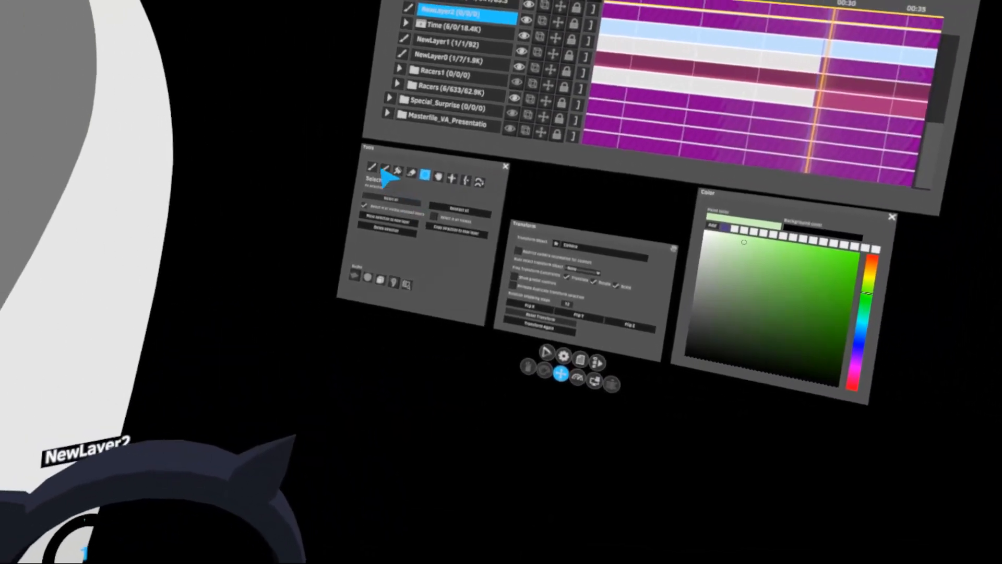
click(377, 168)
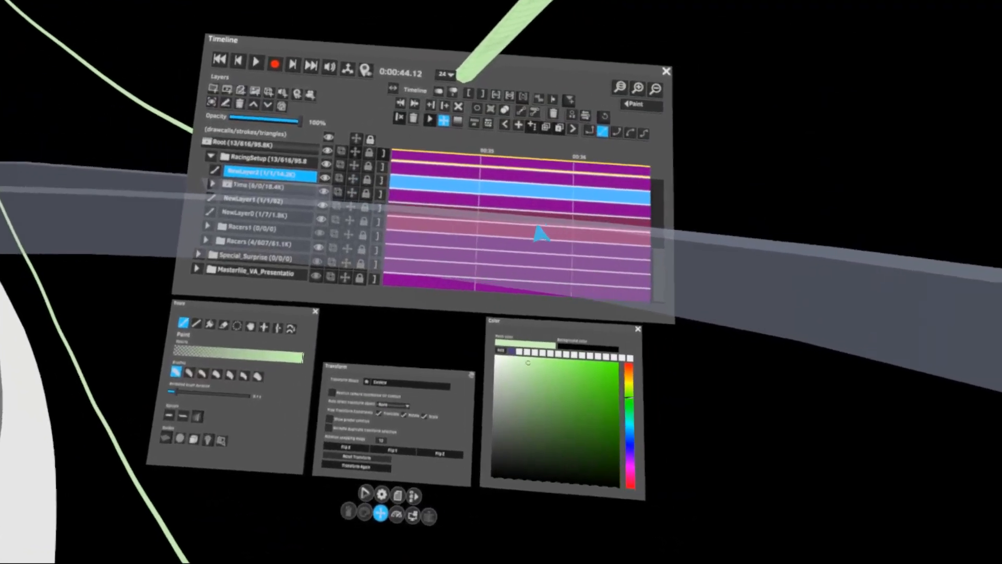
- Add a group to RacingSetup containing a new spawn area and an empty paint layer
scroll(500, 253, up, 3)
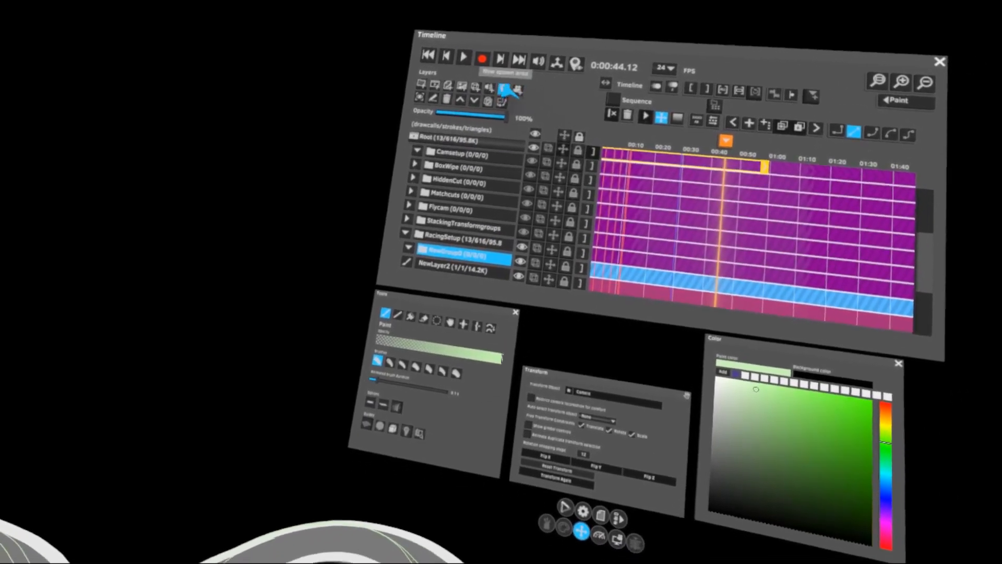
click(504, 93)
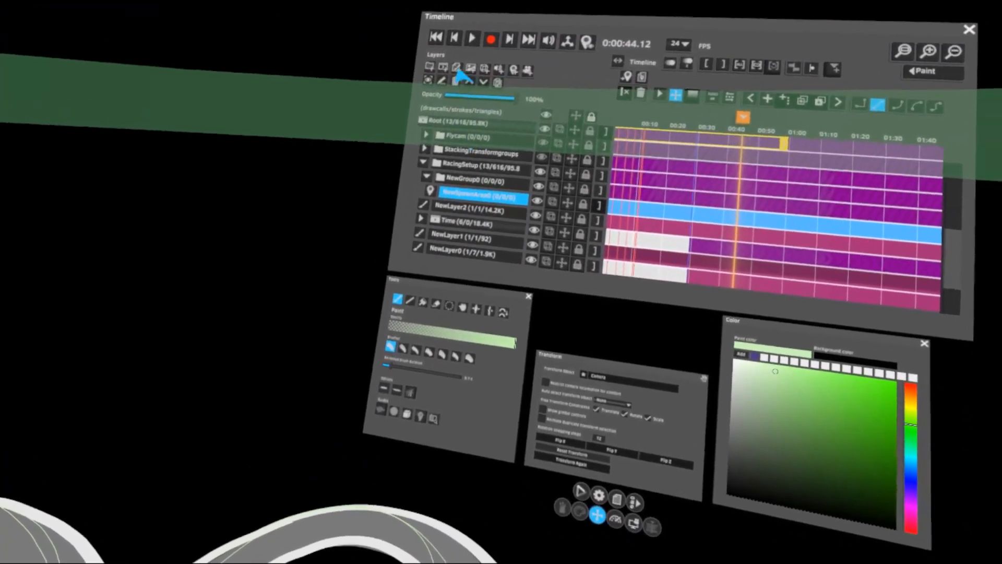
click(460, 68)
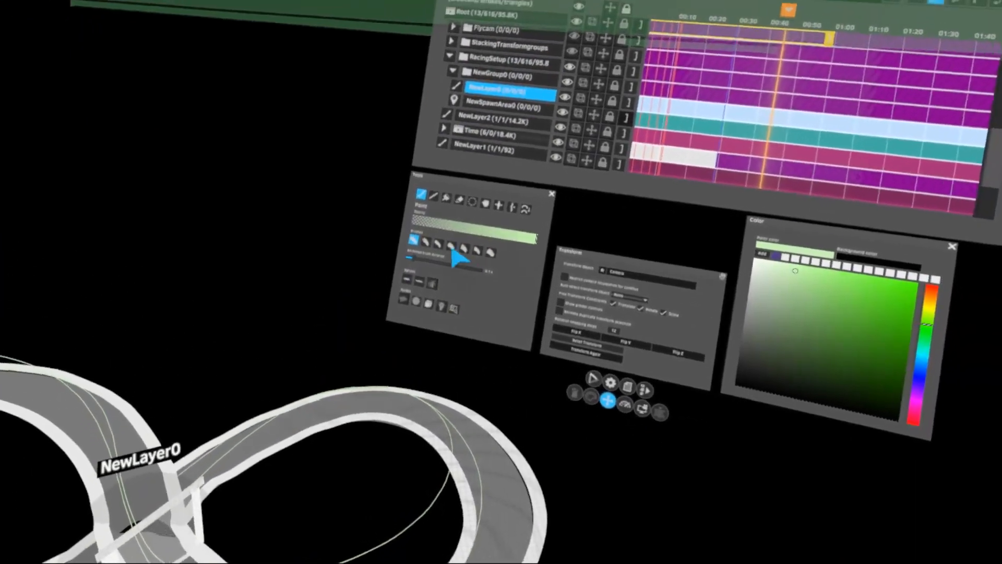
- Paint a light-green cone on NewGroup0's paint layer as a vehicle inside the spawn-area ring
click(515, 178)
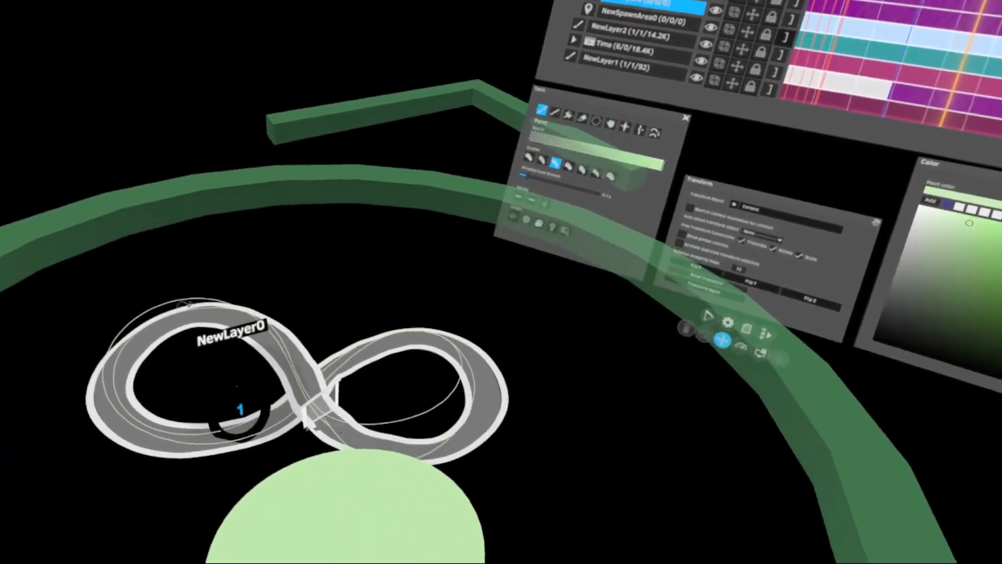
drag(347, 514, 402, 297)
key(s)
click(381, 410)
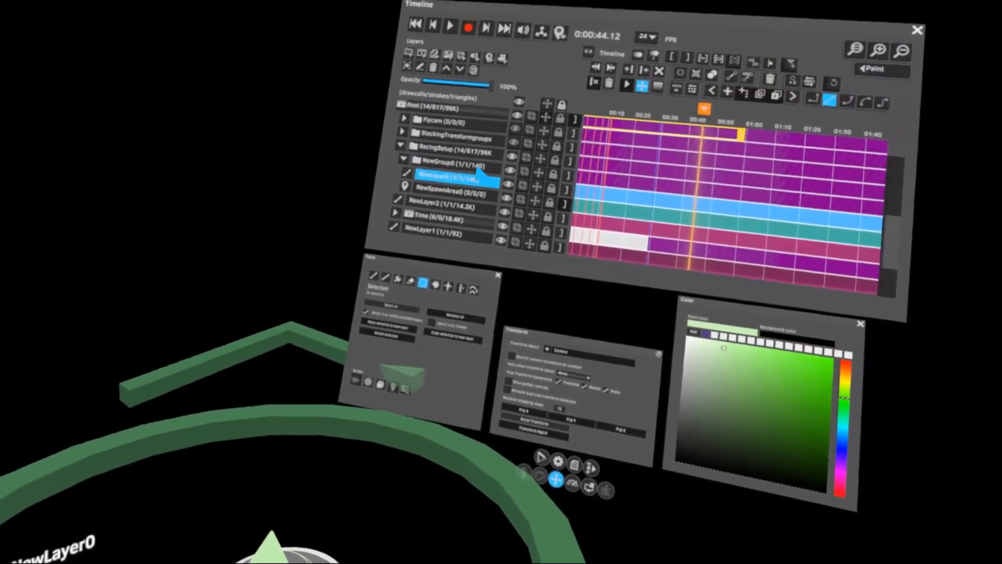
- Key NewGroup0 at 0:00:44.12 and record its movement along the track's guide strokes
click(477, 169)
drag(426, 302, 401, 372)
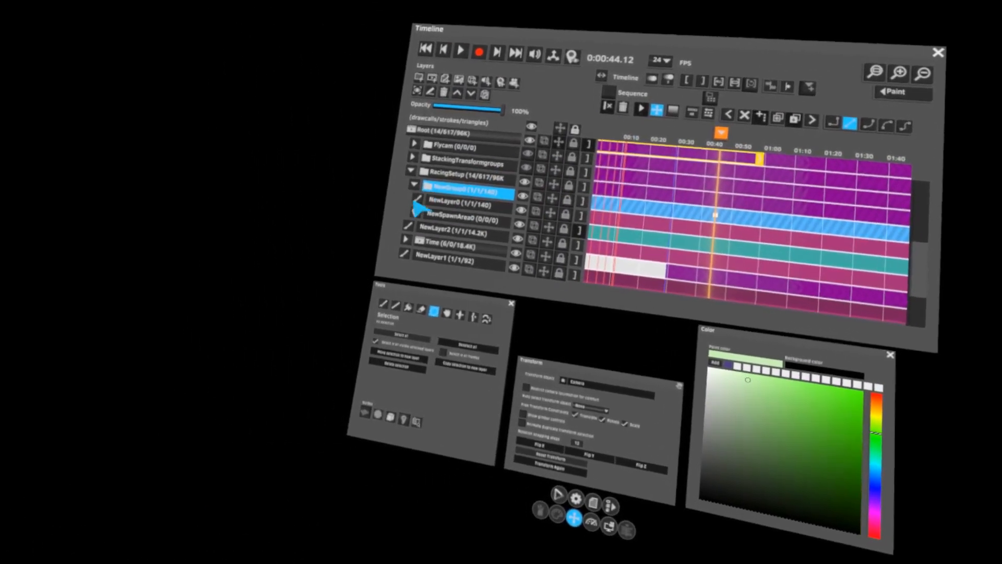
click(415, 204)
click(482, 138)
click(430, 277)
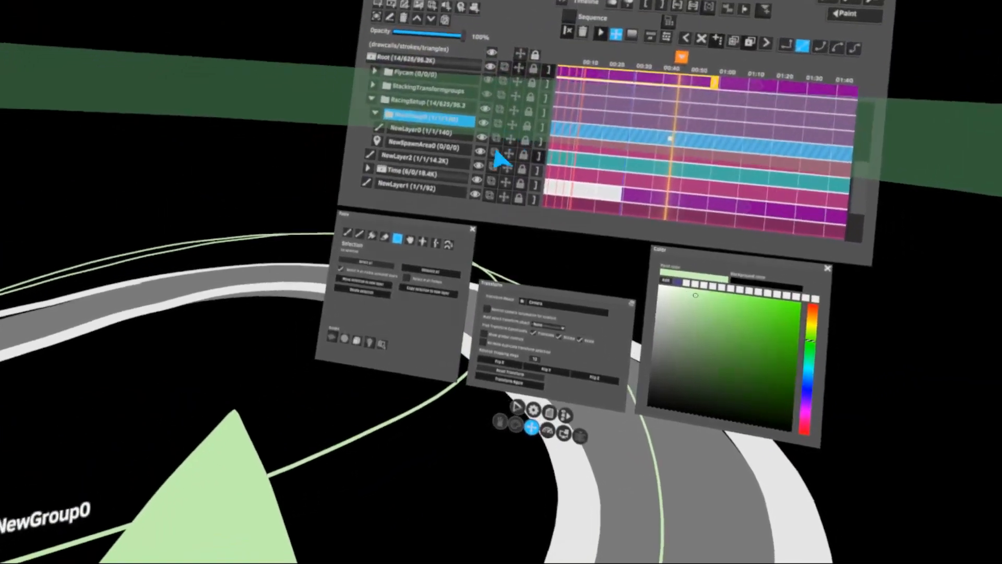
click(507, 139)
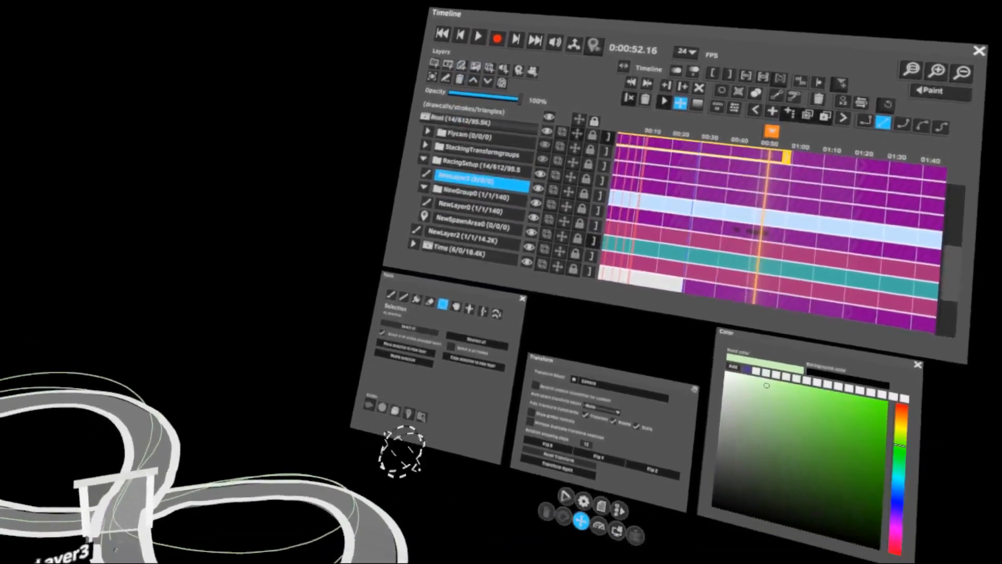
- Paint a long wavy light-green guide line on NewLayer3
click(391, 294)
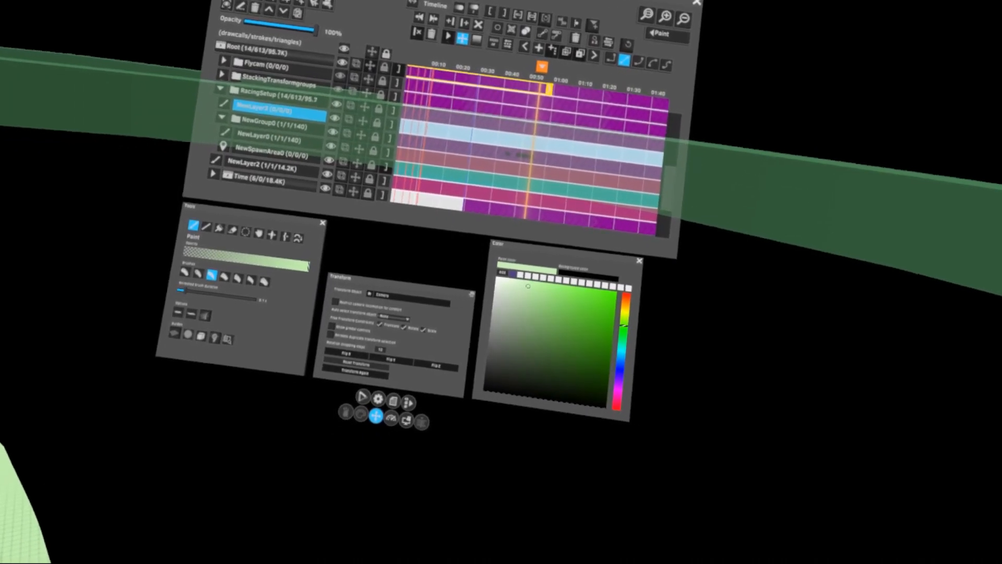
click(302, 506)
drag(552, 162, 538, 171)
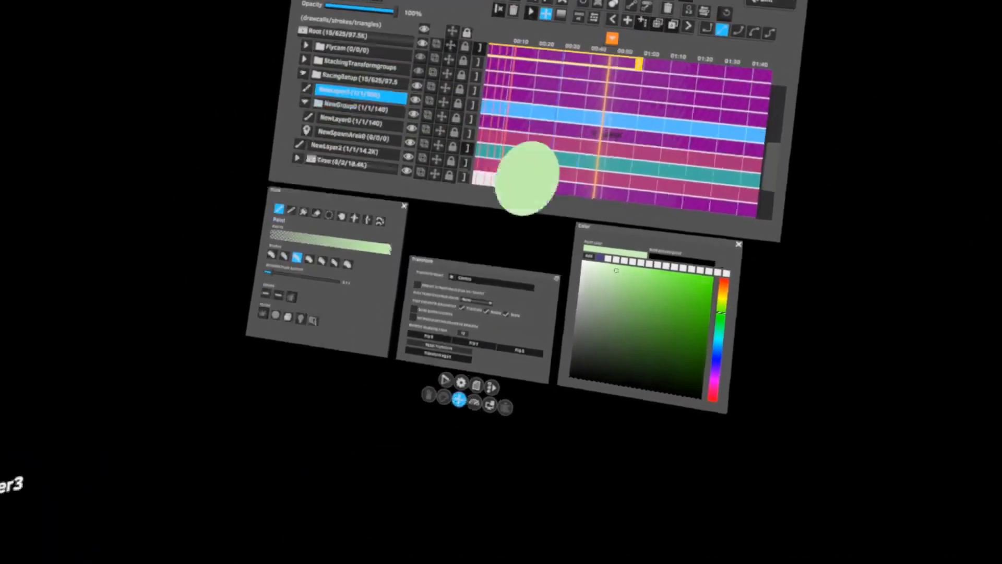
mouse_move(519, 320)
mouse_down()
mouse_move(731, 314)
mouse_move(812, 349)
mouse_move(696, 302)
mouse_up()
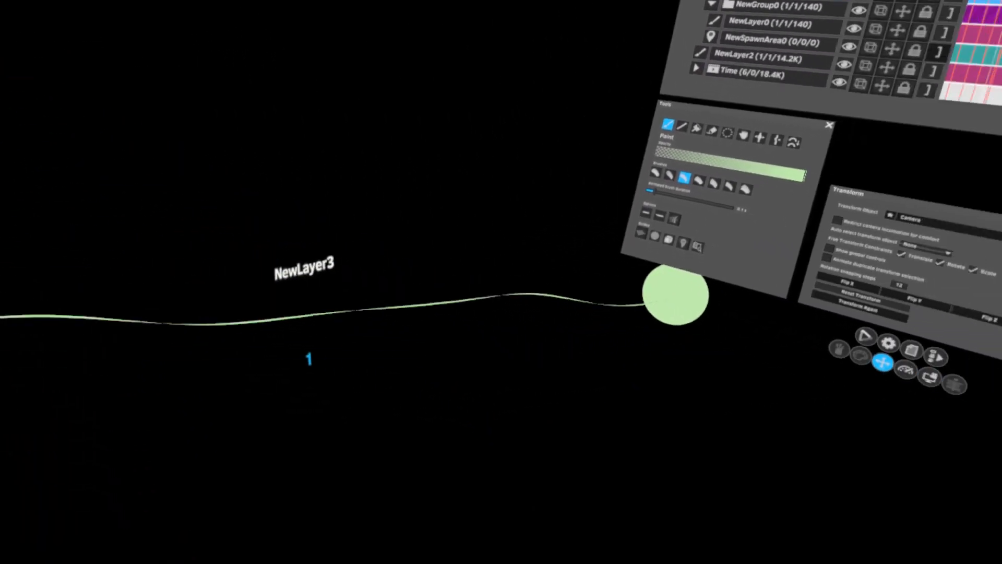
mouse_move(472, 246)
mouse_down()
mouse_move(426, 179)
mouse_move(428, 231)
mouse_move(453, 236)
mouse_move(431, 250)
mouse_move(439, 281)
mouse_move(324, 151)
mouse_move(904, 366)
mouse_move(1000, 433)
mouse_move(965, 449)
mouse_move(895, 370)
mouse_move(352, 259)
mouse_move(436, 246)
mouse_move(414, 279)
mouse_move(391, 264)
mouse_move(398, 243)
mouse_move(376, 242)
mouse_move(398, 223)
mouse_up()
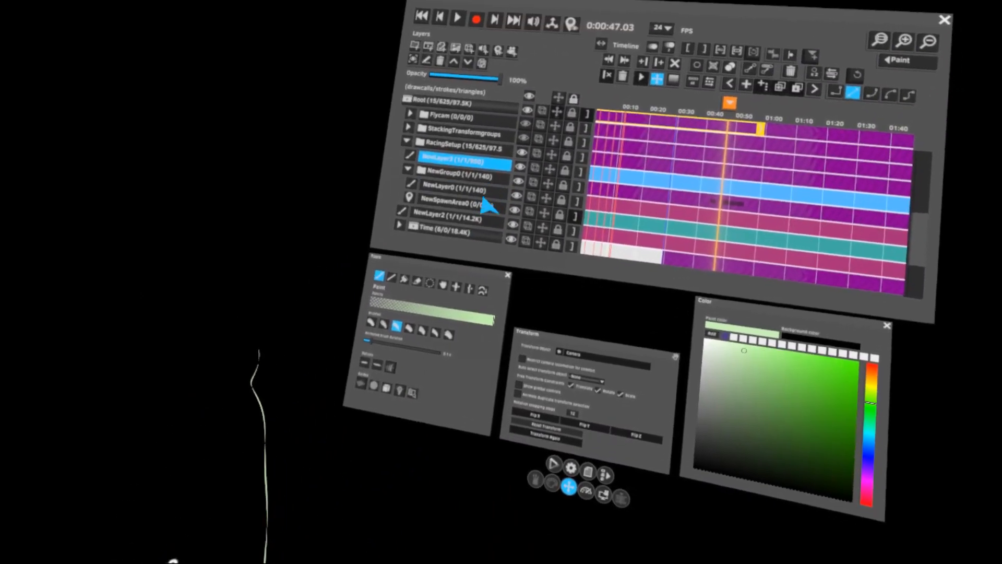
- Clear NewGroup0's recorded movement keys and record its movement again up to about 0:00:54
click(817, 139)
scroll(498, 180, up, 1)
click(452, 200)
drag(554, 213, 470, 214)
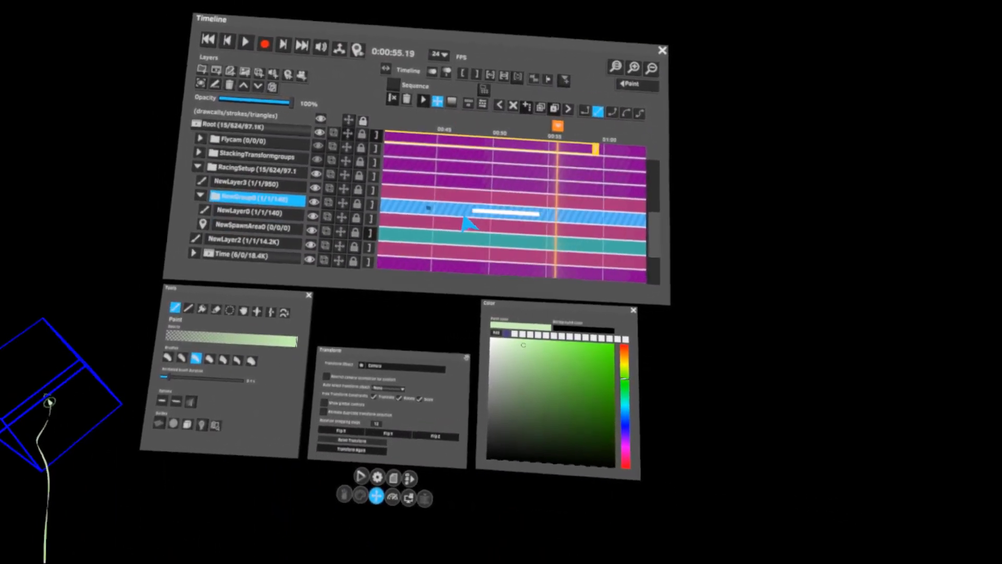
click(520, 138)
click(528, 221)
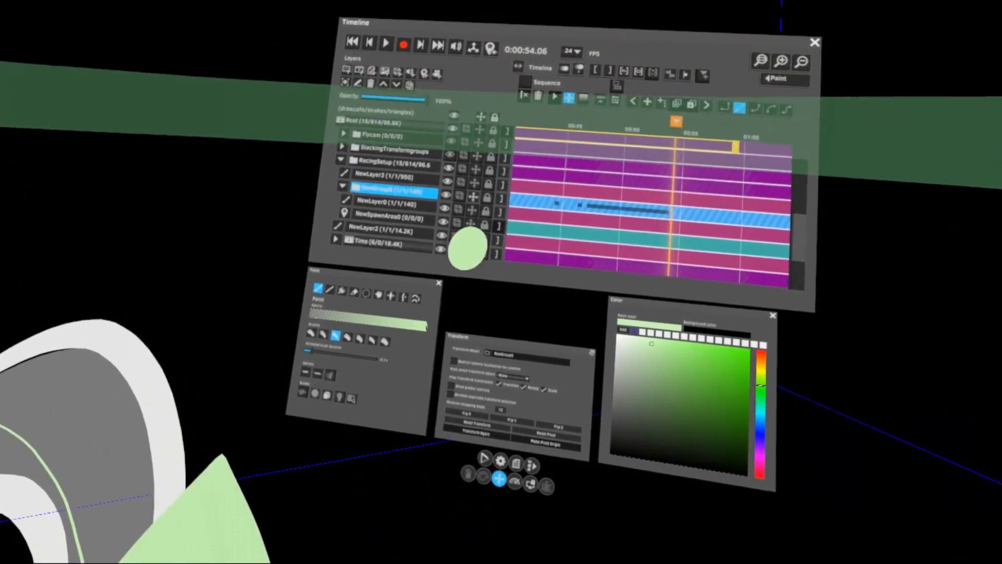
- Paint a light-green spiral path rising above the track on NewLayer3
click(537, 175)
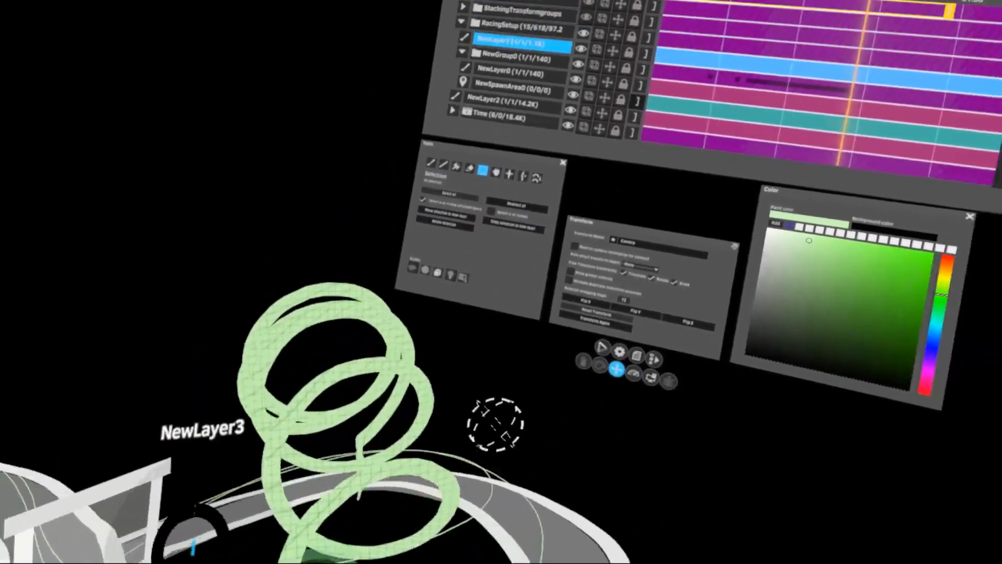
- Delete the painted spiral on NewLayer3 and the guide strokes on NewLayer2
scroll(431, 205, down, 6)
scroll(528, 229, up, 4)
scroll(381, 248, down, 3)
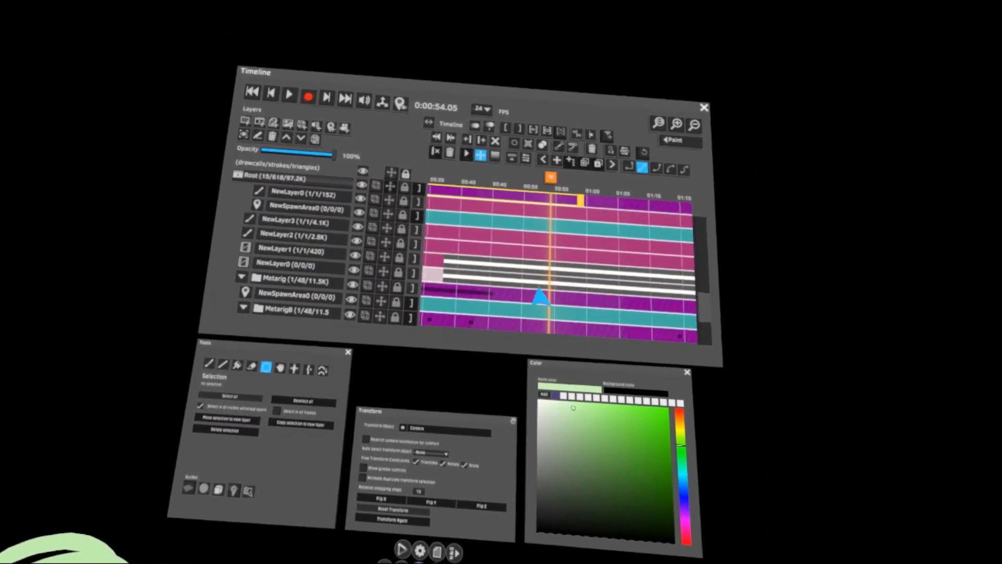
scroll(533, 286, down, 5)
scroll(448, 276, up, 5)
scroll(447, 277, down, 4)
scroll(473, 262, up, 5)
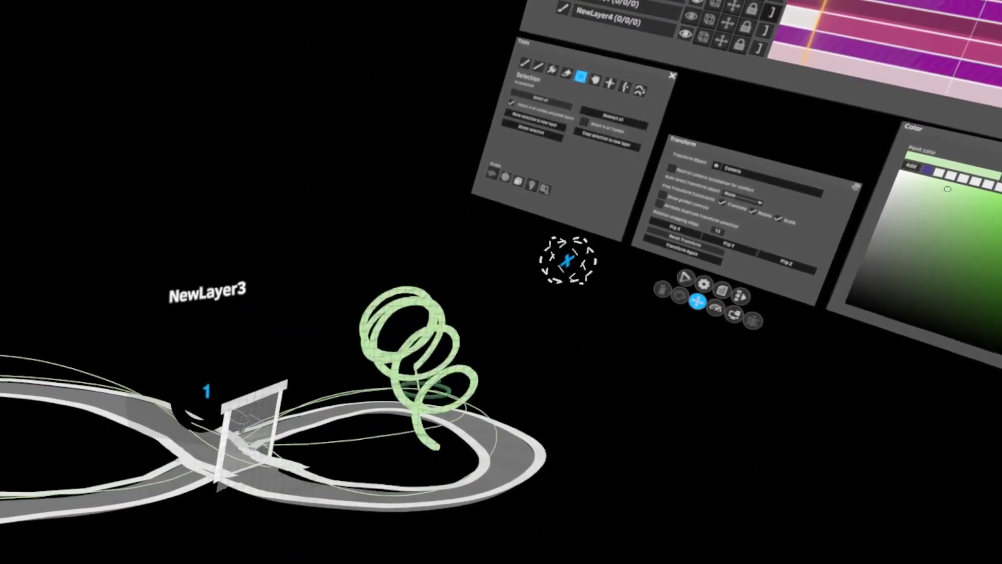
click(405, 372)
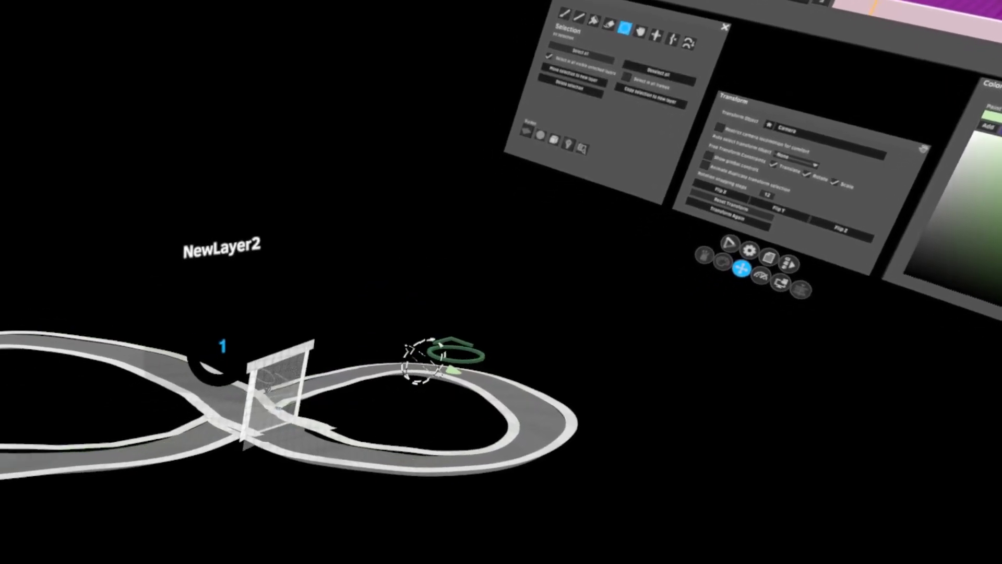
- Select sequence layer NewLayer0 in the Racers group and examine its frames from 0:00:29.10
scroll(376, 257, down, 5)
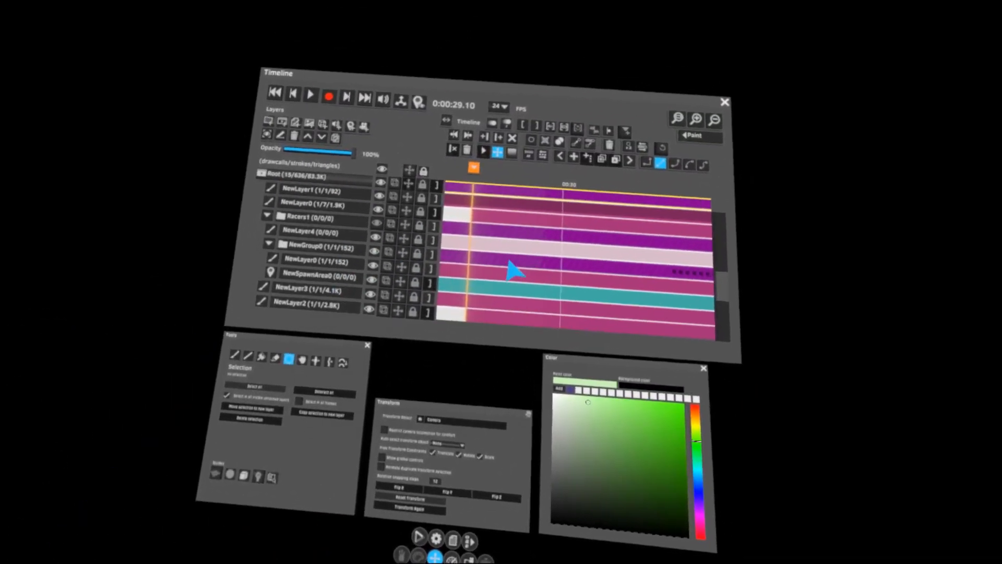
scroll(494, 289, left, 3)
scroll(398, 299, down, 5)
scroll(399, 299, up, 5)
click(256, 285)
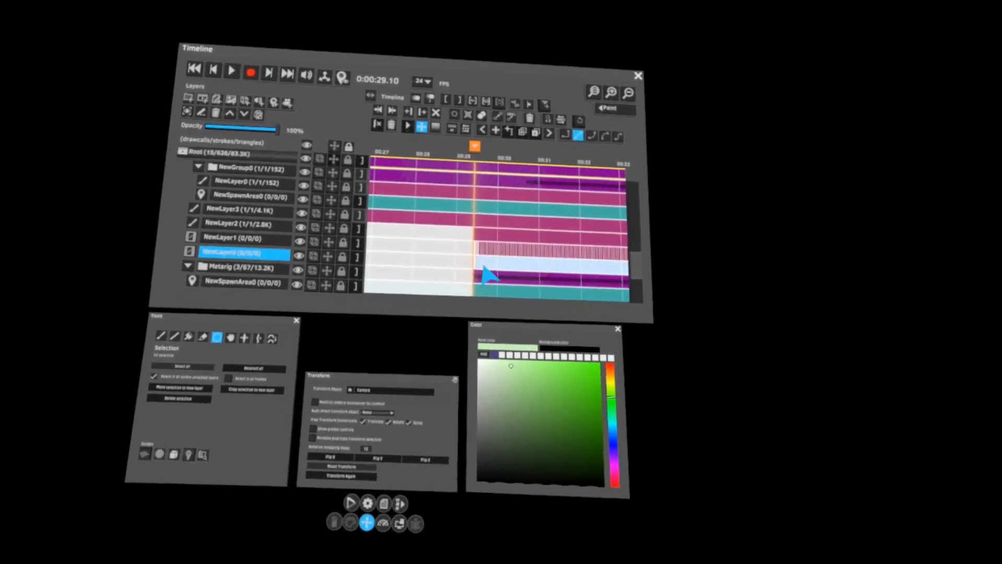
scroll(498, 255, right, 3)
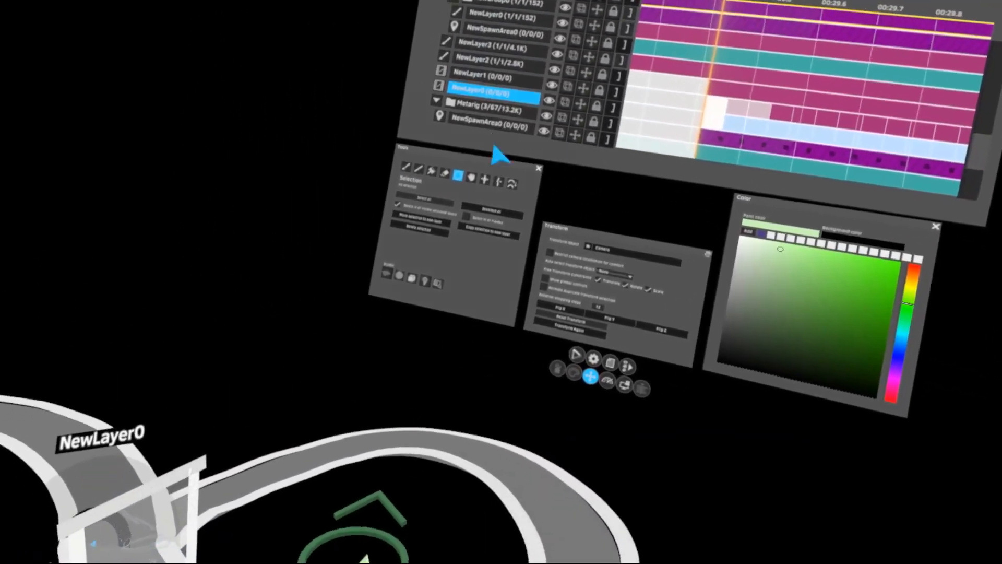
- Review the spawn area settings inside the Metarig and Moss groups
scroll(494, 151, down, 1)
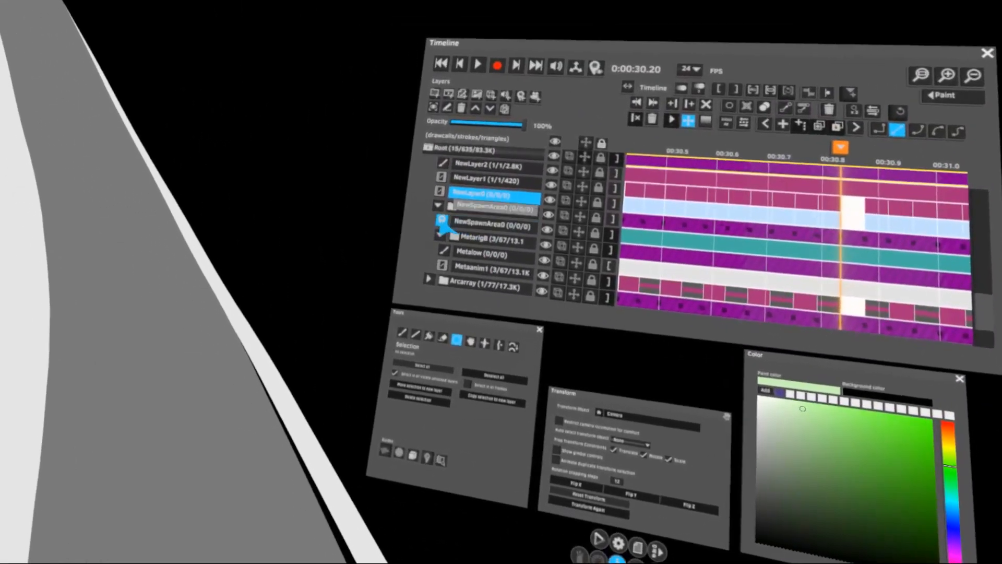
click(443, 220)
click(398, 313)
scroll(497, 256, down, 1)
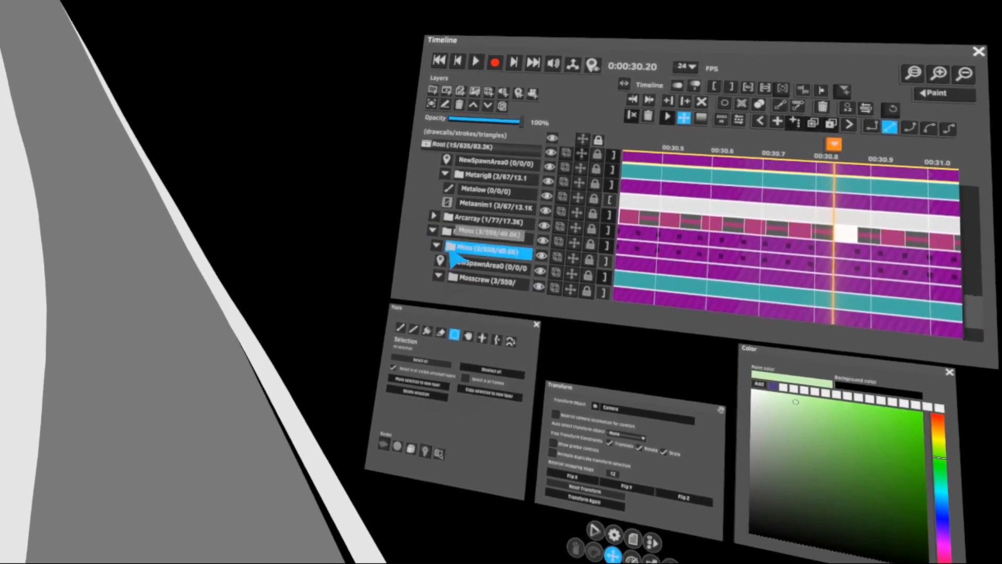
click(447, 255)
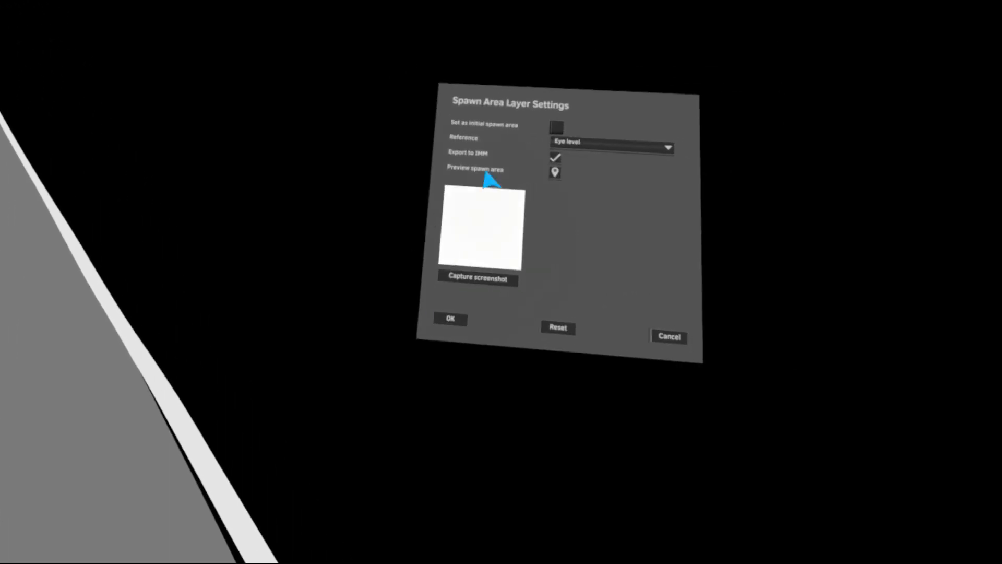
click(467, 315)
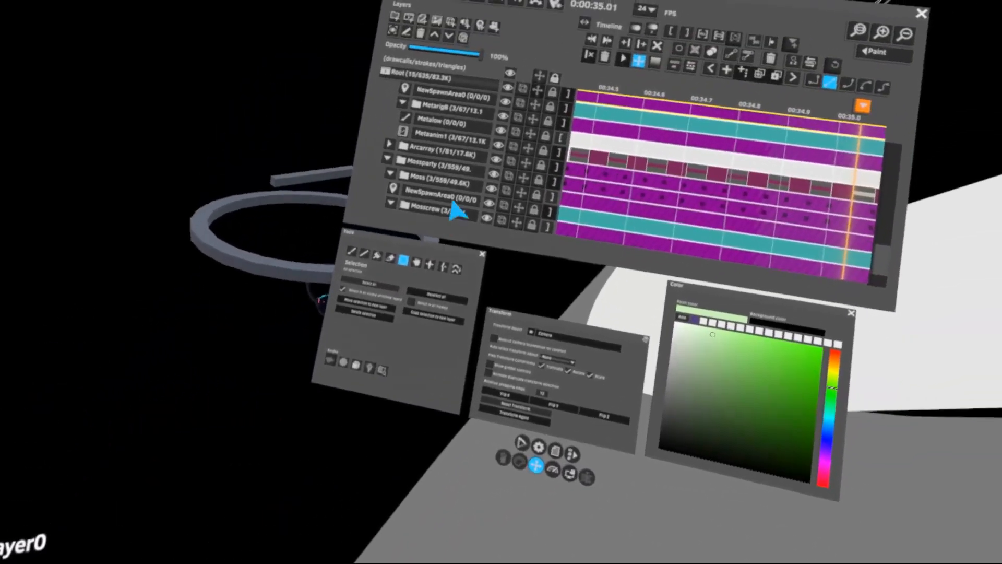
- Collapse the Racers group and select the Racers1 group
scroll(453, 240, up, 4)
click(401, 261)
scroll(420, 287, up, 2)
scroll(426, 299, up, 4)
scroll(428, 320, up, 3)
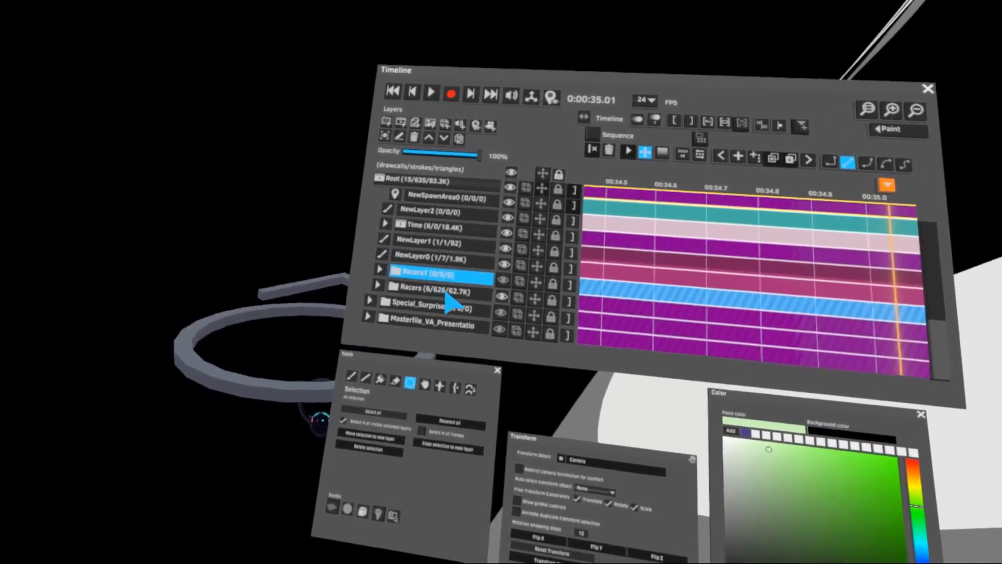
- Expand the Racers group and collapse its MetarigB, Arcarray and Mossparty subgroups
click(405, 271)
scroll(443, 261, down, 8)
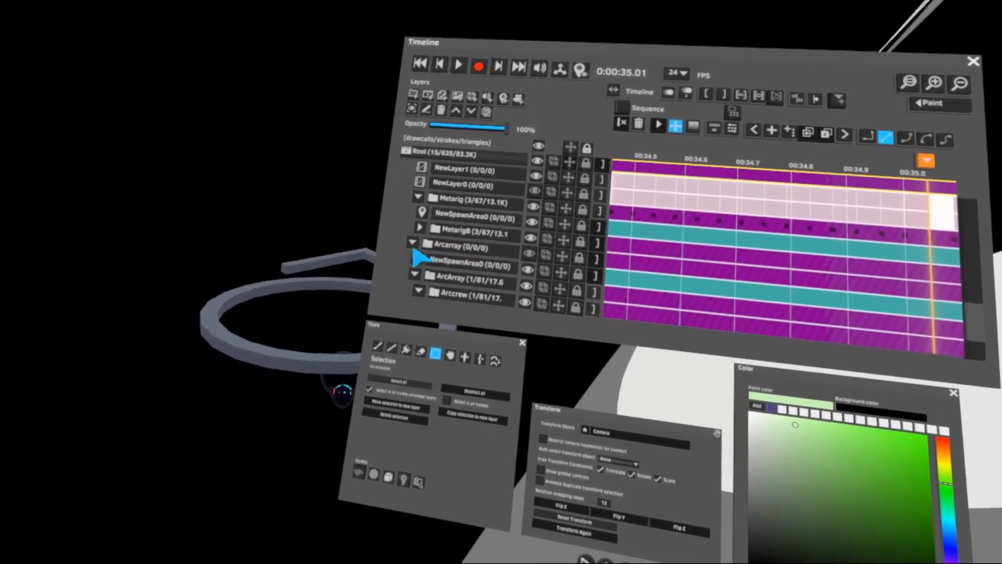
double_click(451, 223)
click(384, 357)
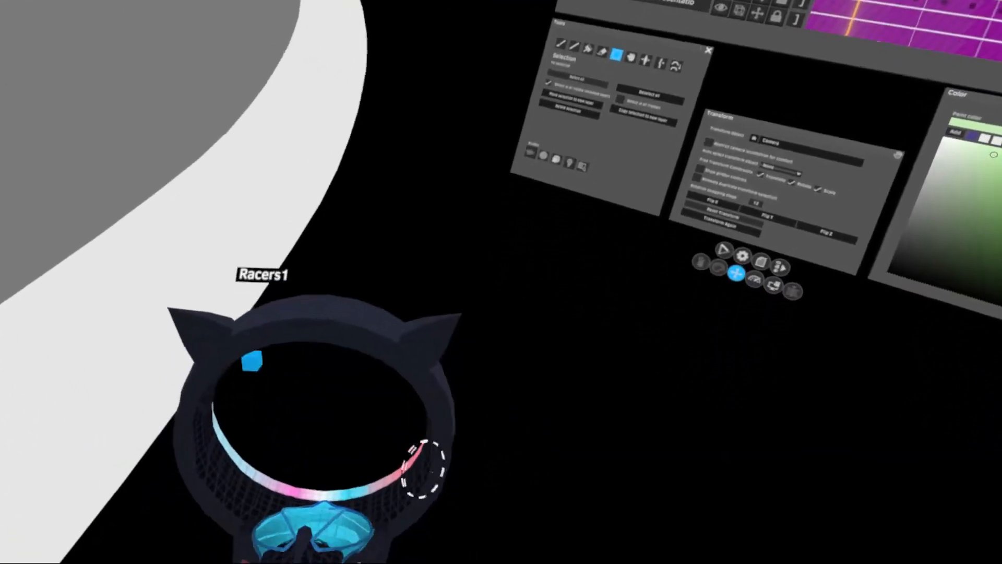
- Select NewLayer1 in the Racers group, examine its frames around 0:00:30, and return the playhead to 0:00:29.10
scroll(514, 222, down, 5)
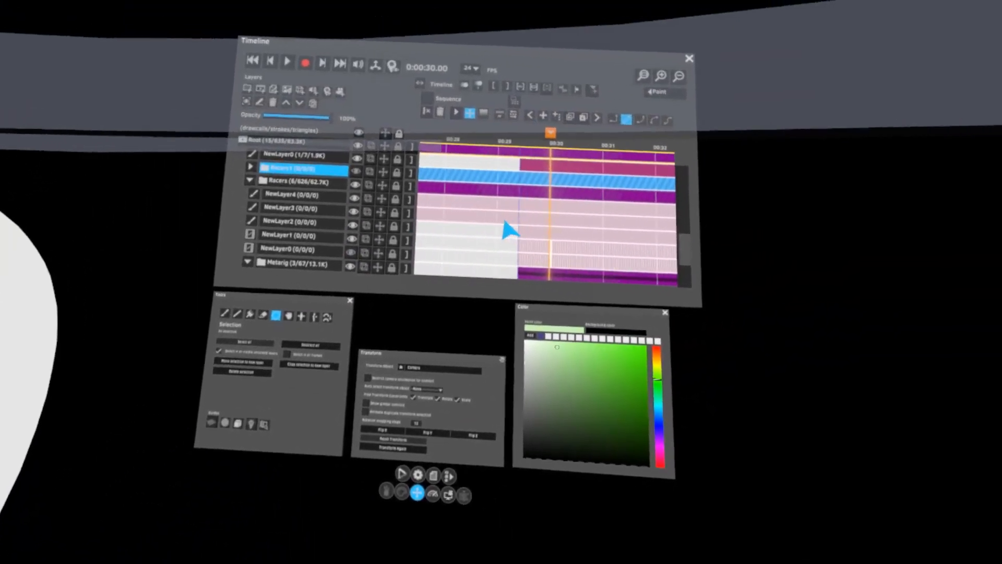
scroll(369, 251, up, 2)
scroll(369, 250, down, 2)
click(499, 232)
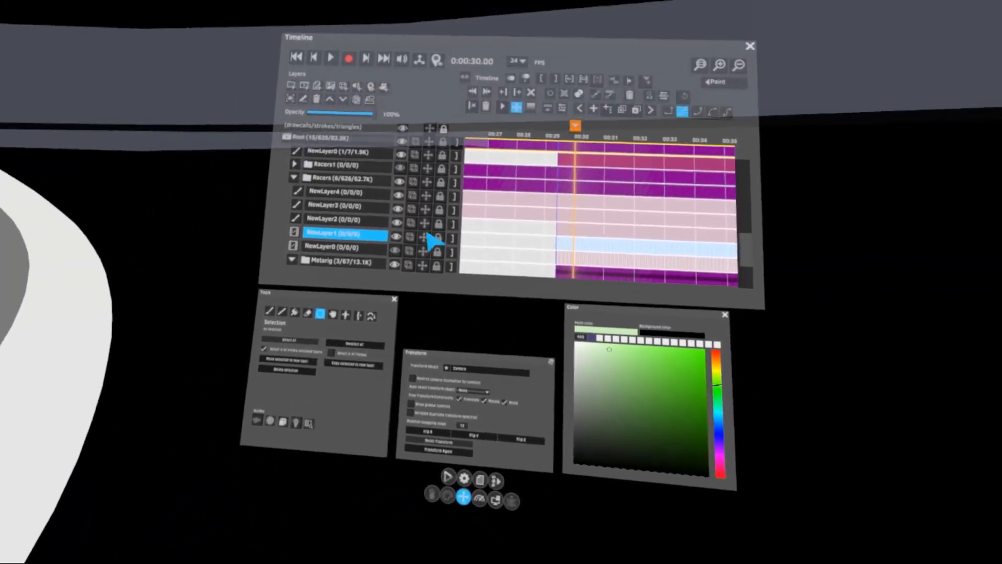
scroll(452, 238, down, 4)
scroll(402, 250, up, 1)
scroll(496, 227, up, 3)
scroll(493, 230, up, 3)
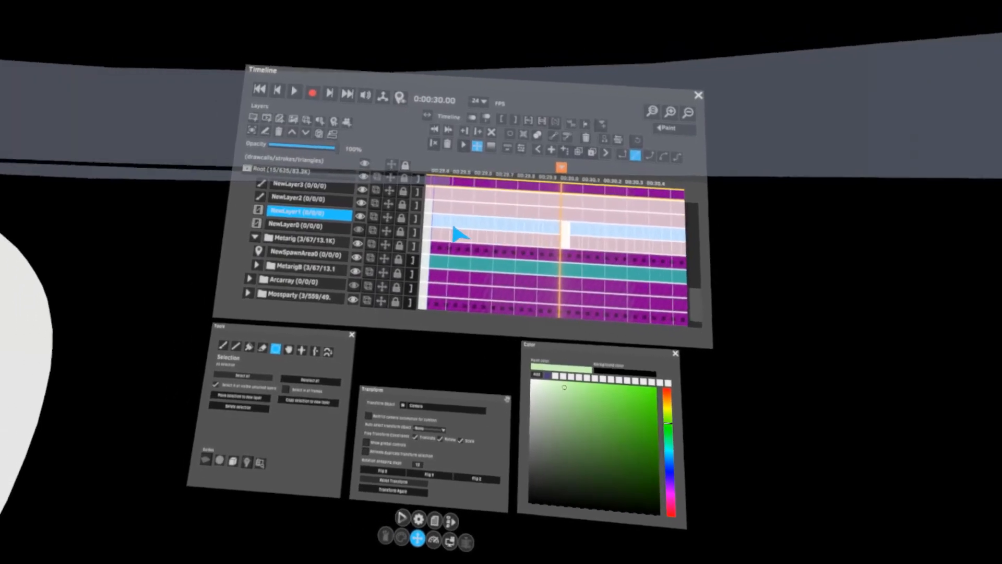
click(468, 216)
scroll(426, 272, up, 3)
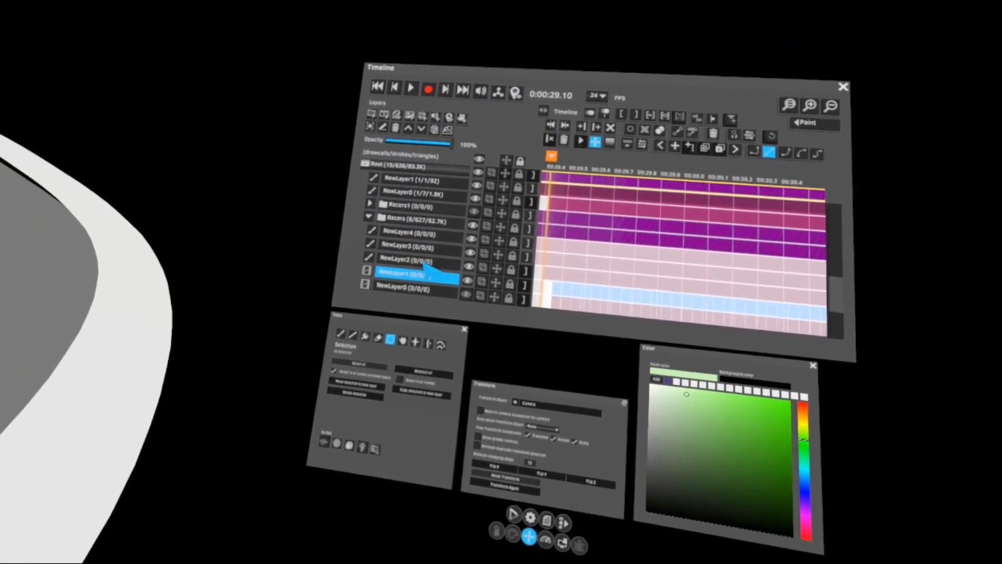
- Lengthen the animated brush duration and paint animated test strokes over the track on NewLayer1 in the Racers group
scroll(425, 272, down, 4)
scroll(536, 224, down, 5)
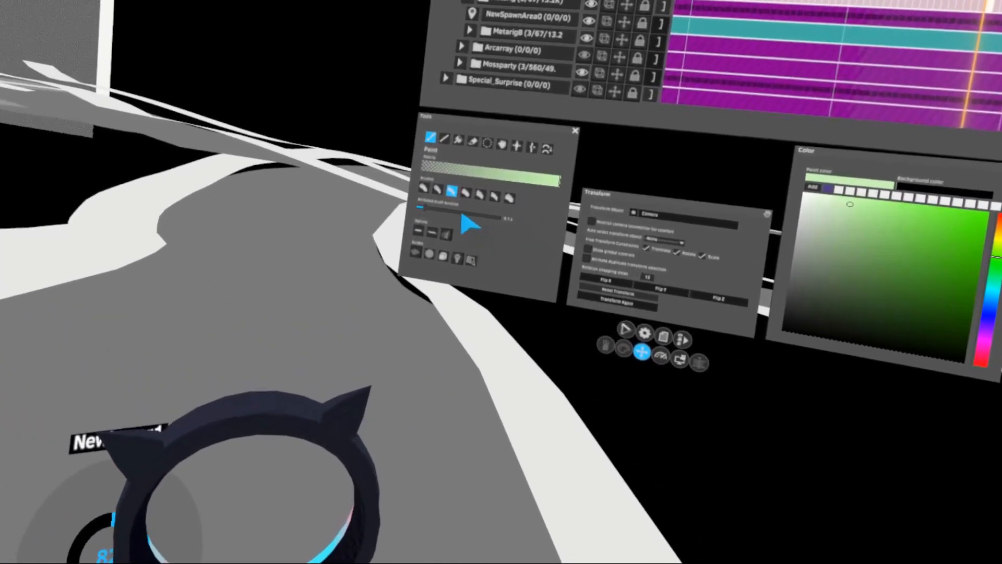
drag(463, 218, 477, 193)
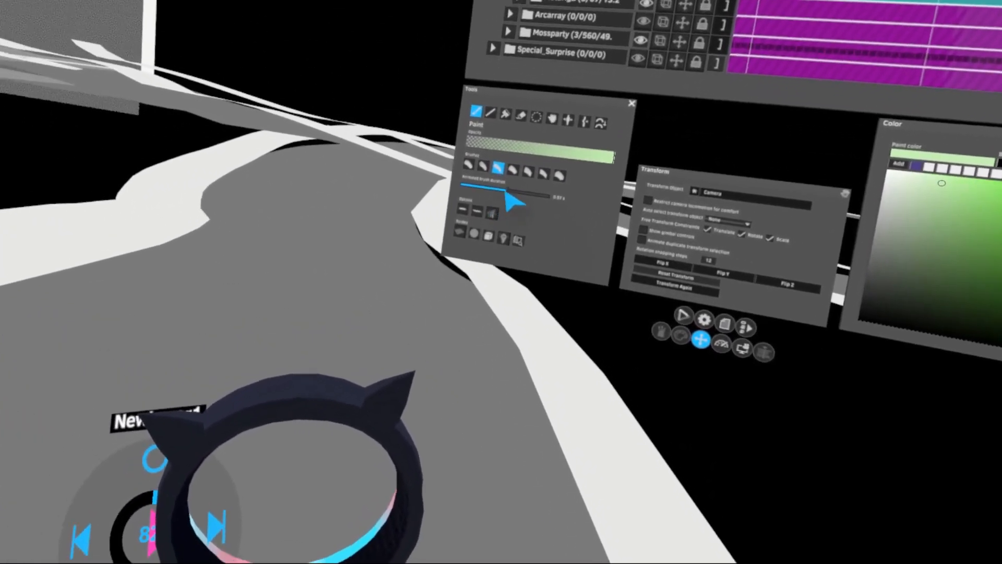
key(space)
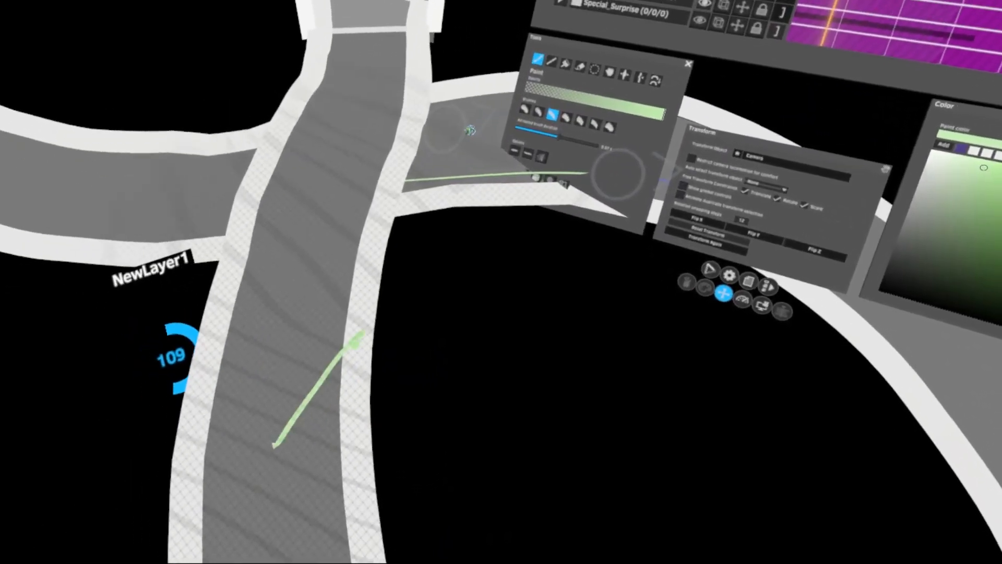
mouse_move(360, 334)
mouse_down()
mouse_move(469, 302)
mouse_move(600, 326)
mouse_move(666, 416)
mouse_move(632, 410)
mouse_up()
key(ctrl+z)
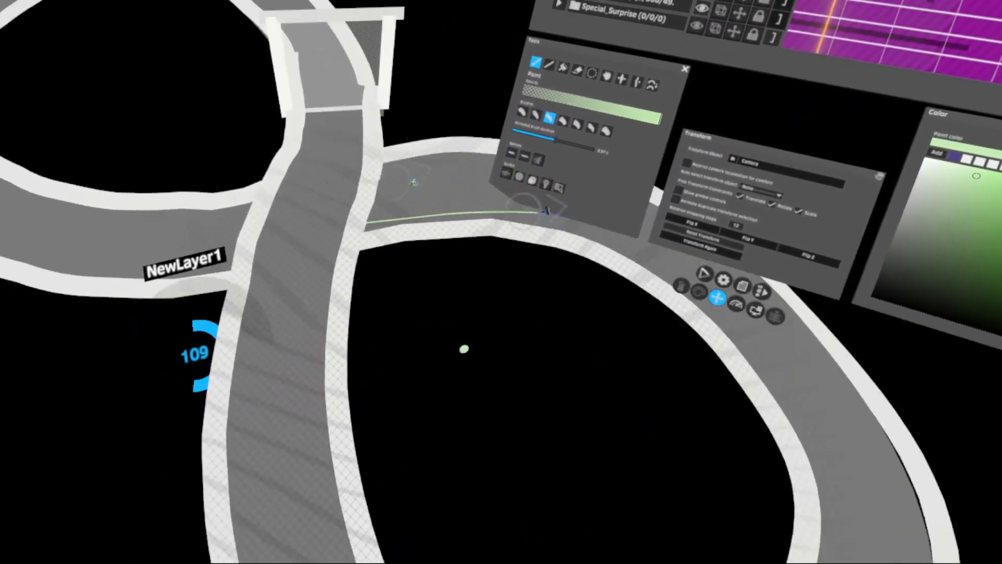
mouse_move(302, 447)
mouse_down()
mouse_move(324, 417)
mouse_move(421, 378)
mouse_move(406, 349)
mouse_up()
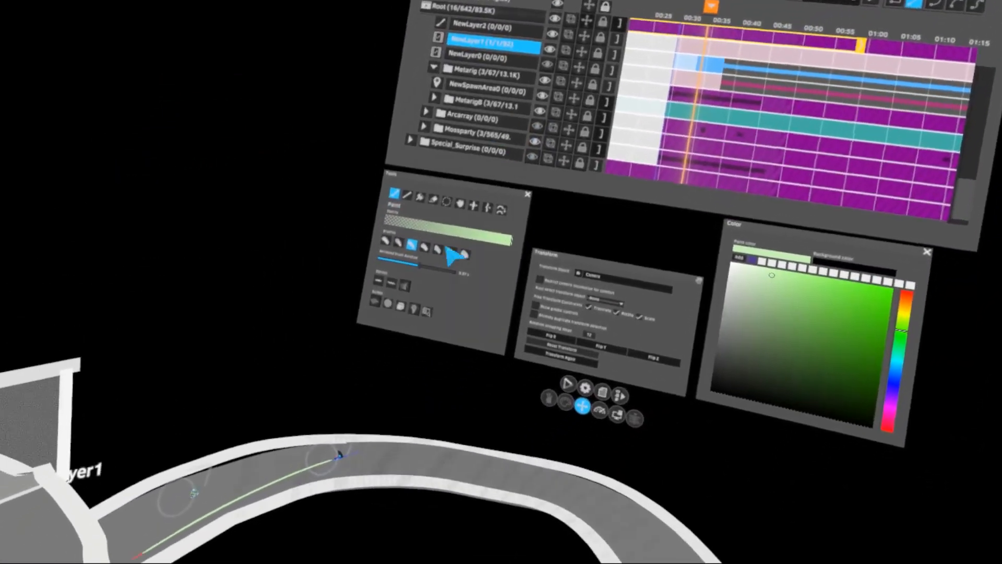
- Try thickening the green guide stroke along the curved track section, and undo the thickening
click(474, 174)
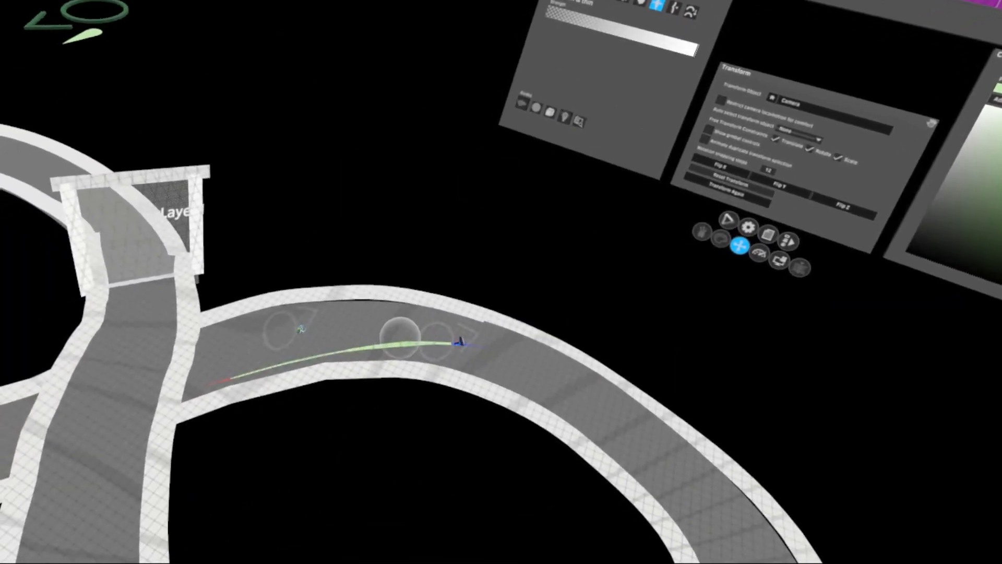
drag(400, 339, 346, 347)
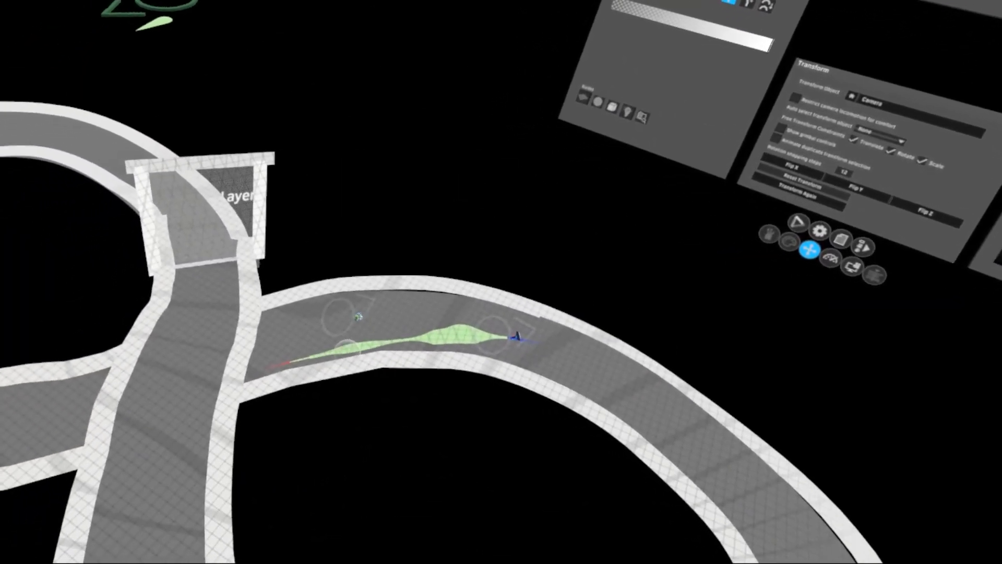
key(ctrl+z)
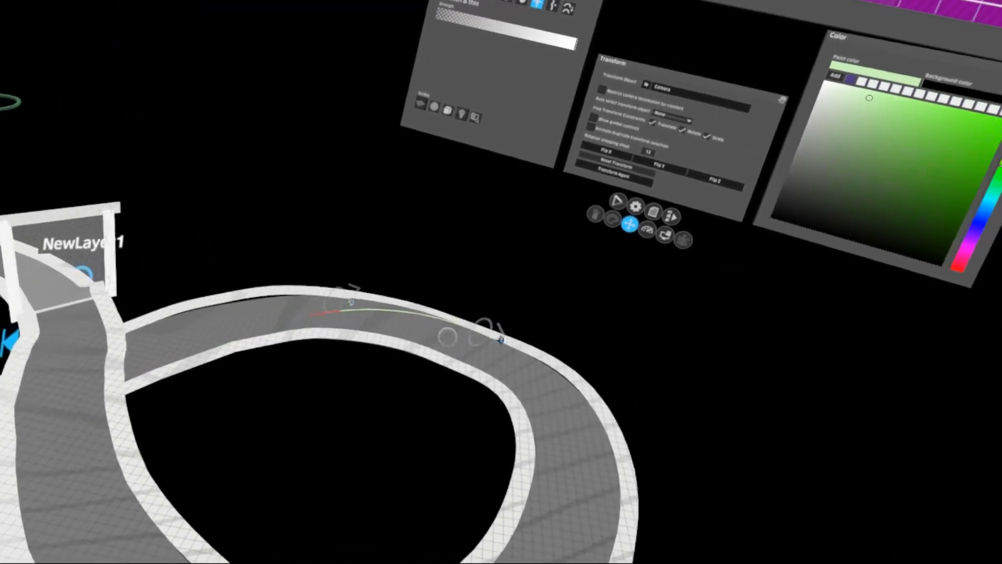
drag(452, 317, 437, 313)
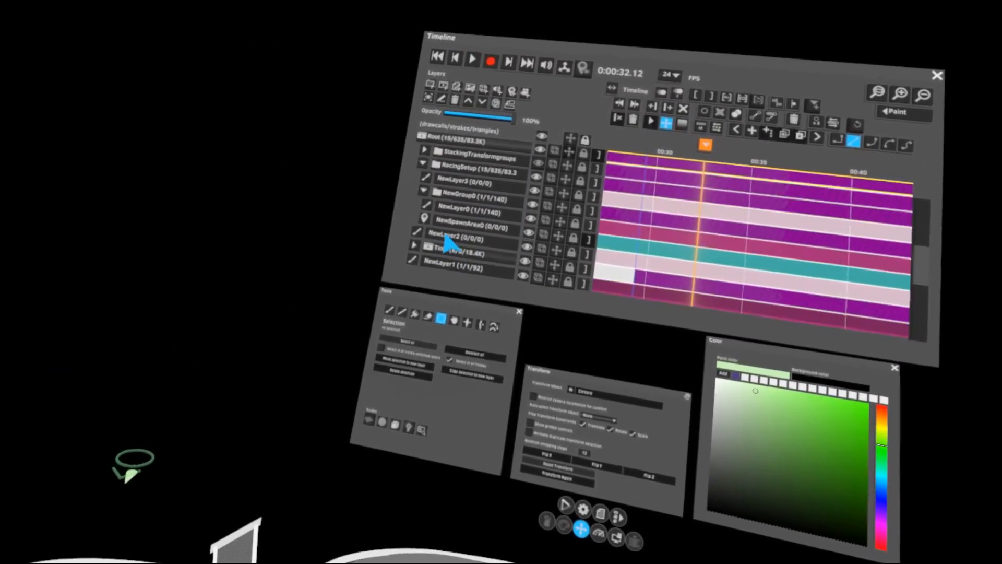
- Collapse the RacingSetup group and hide it
click(460, 224)
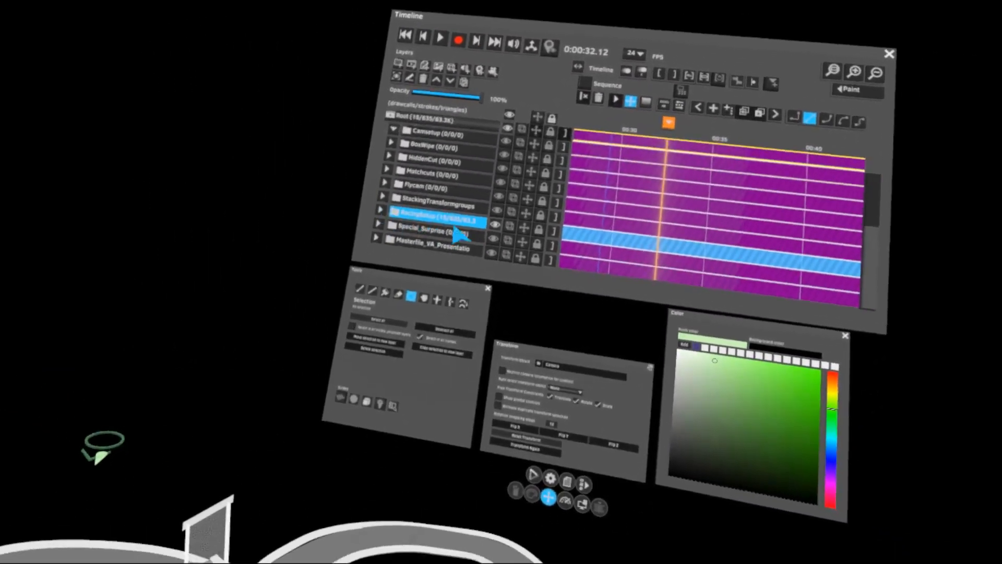
click(495, 225)
scroll(550, 245, down, 10)
scroll(507, 259, up, 10)
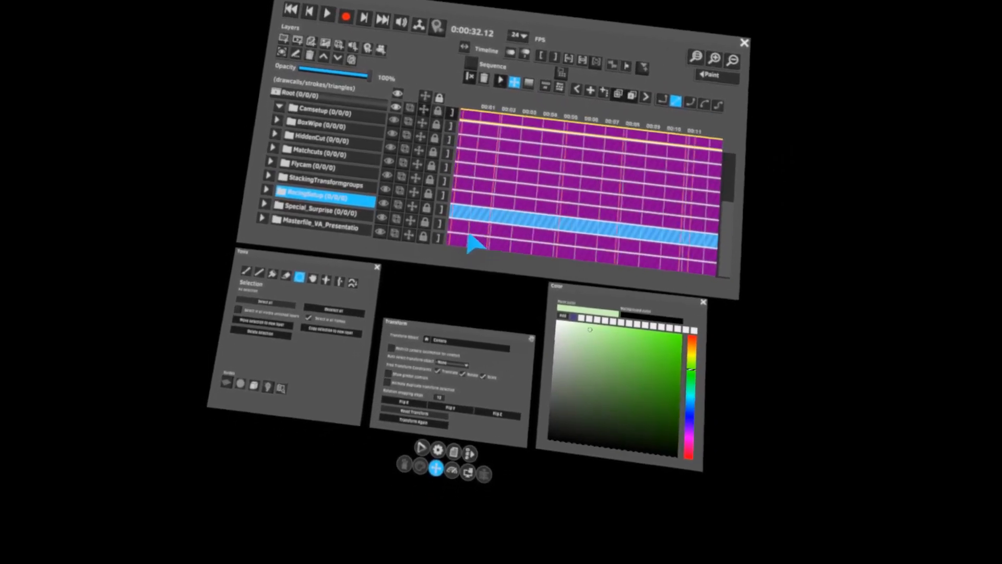
- Select the Special_Surprise group, return the playhead to the start of the timeline, and make the group visible
click(468, 236)
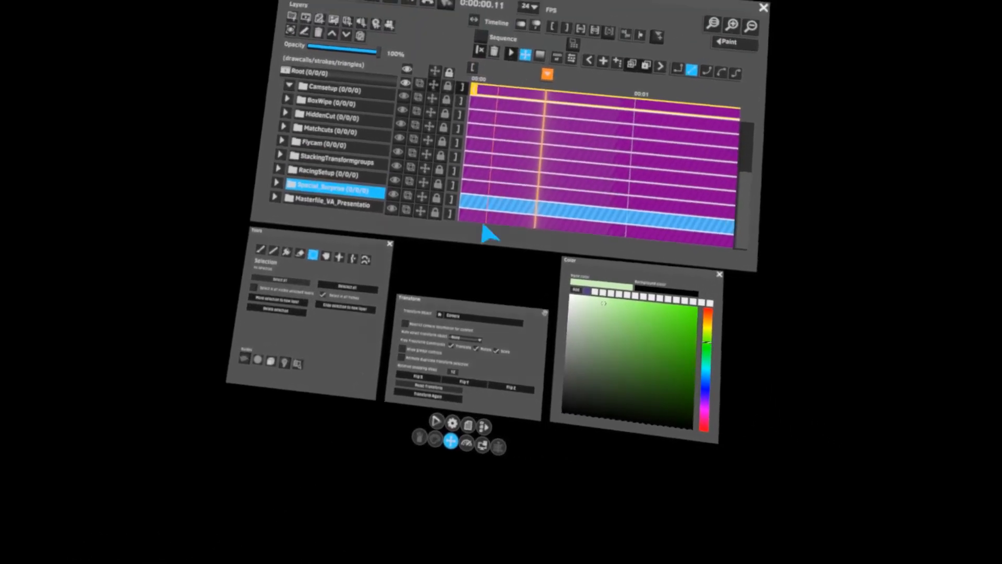
click(476, 222)
click(499, 201)
click(463, 207)
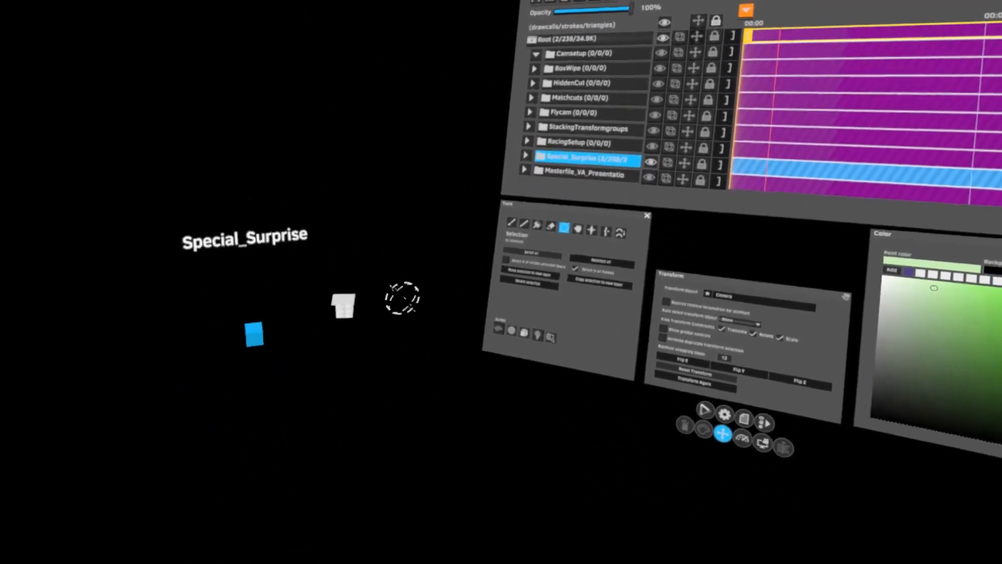
drag(403, 298, 507, 328)
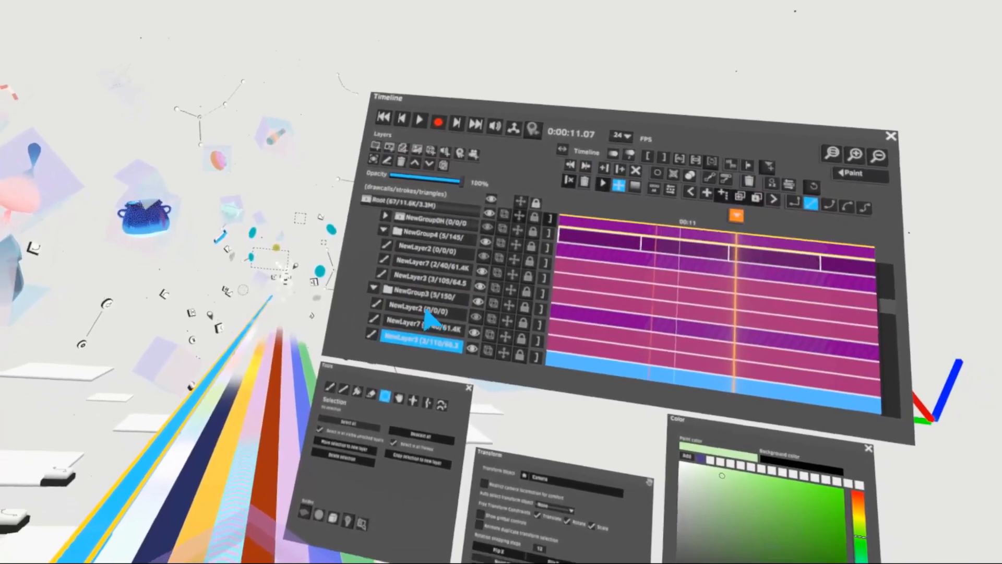
- Look through the nested groups and layers inside the Special_Surprise scene
scroll(433, 298, up, 10)
click(473, 299)
click(470, 247)
scroll(491, 282, up, 5)
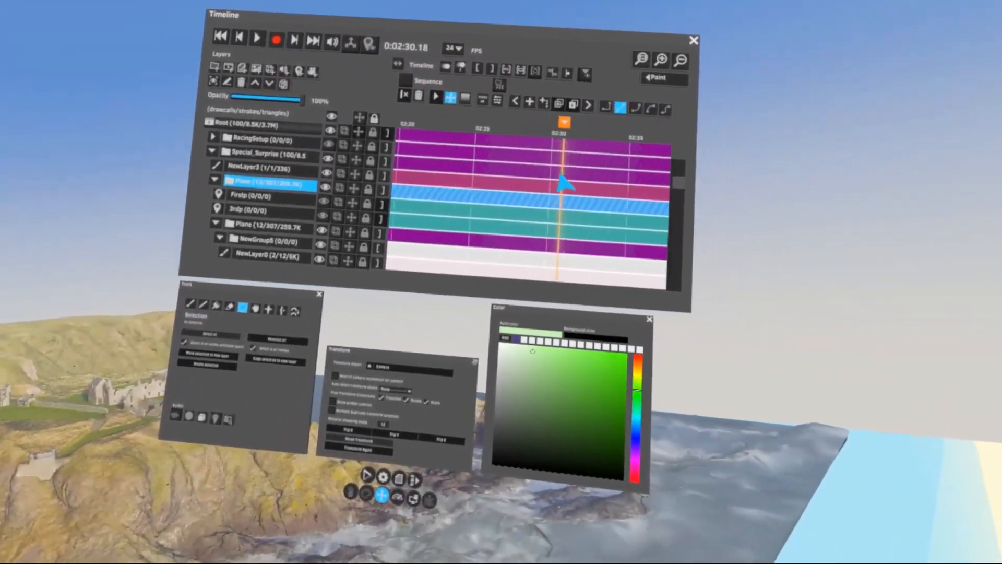
- Play the Plane group's flight animation and move the playhead to 0:01:23.08
scroll(600, 139, down, 3)
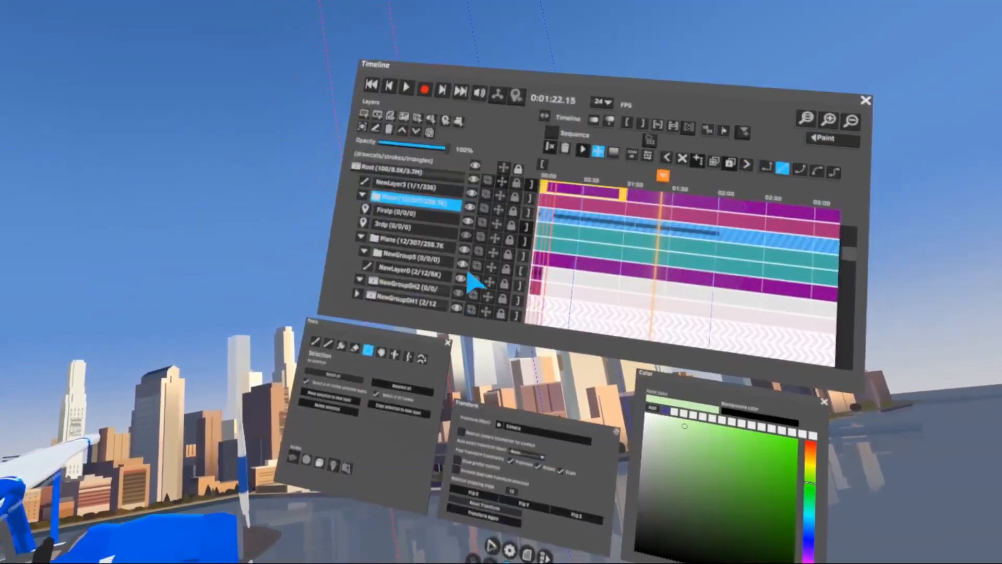
key(space)
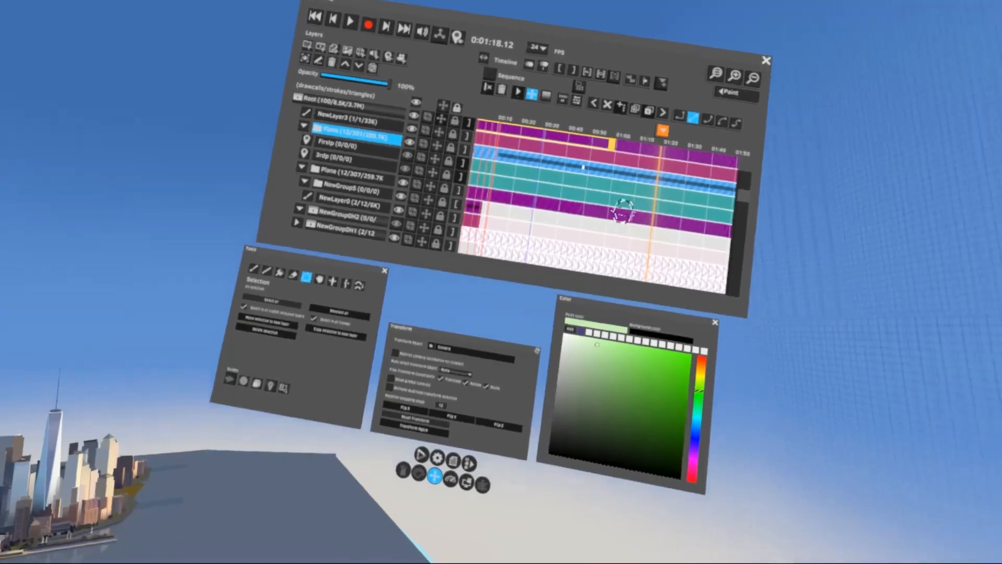
drag(628, 139, 743, 171)
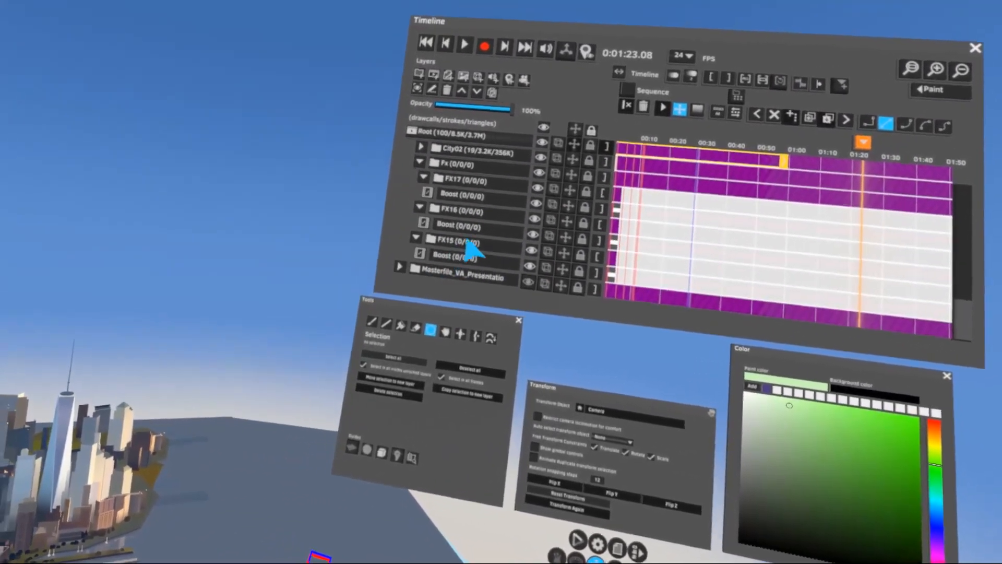
- Collapse the expanded groups inside Special_Surprise and hide Special_Surprise
scroll(464, 240, up, 2)
click(417, 191)
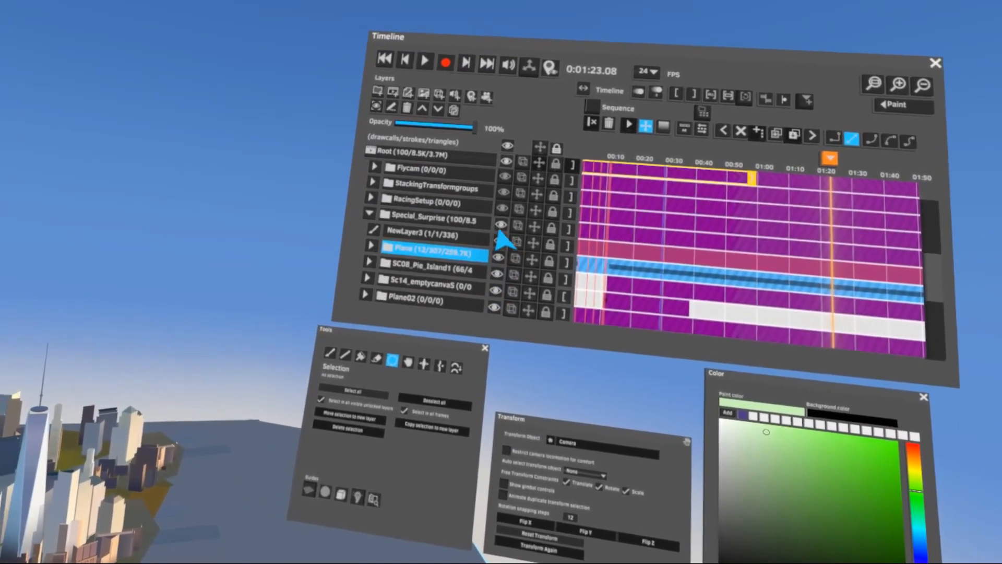
click(501, 225)
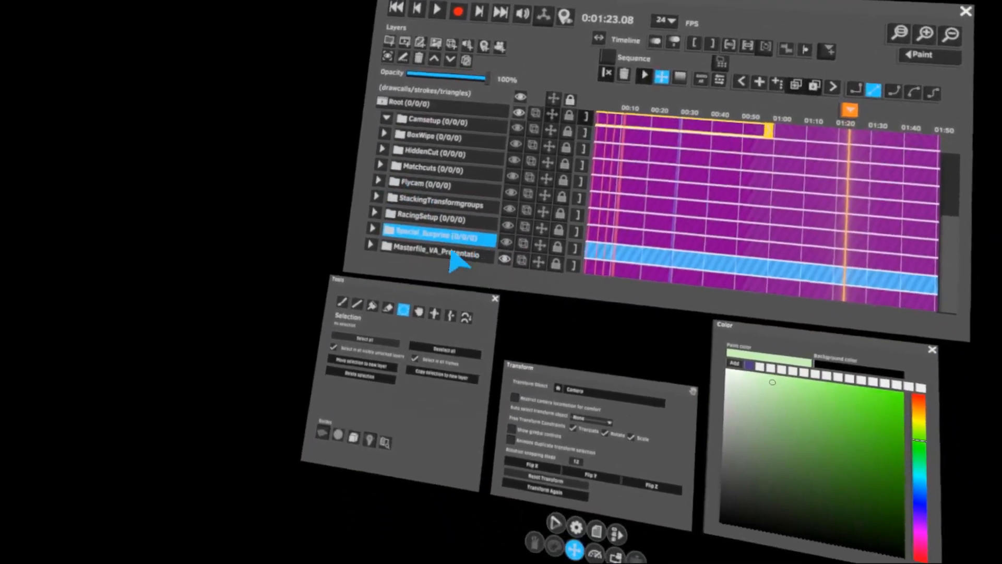
- Expand the Masterfile_VA_Presentatio group down to its Race group's layers and scrub the timeline to 0:00:16.15
click(453, 256)
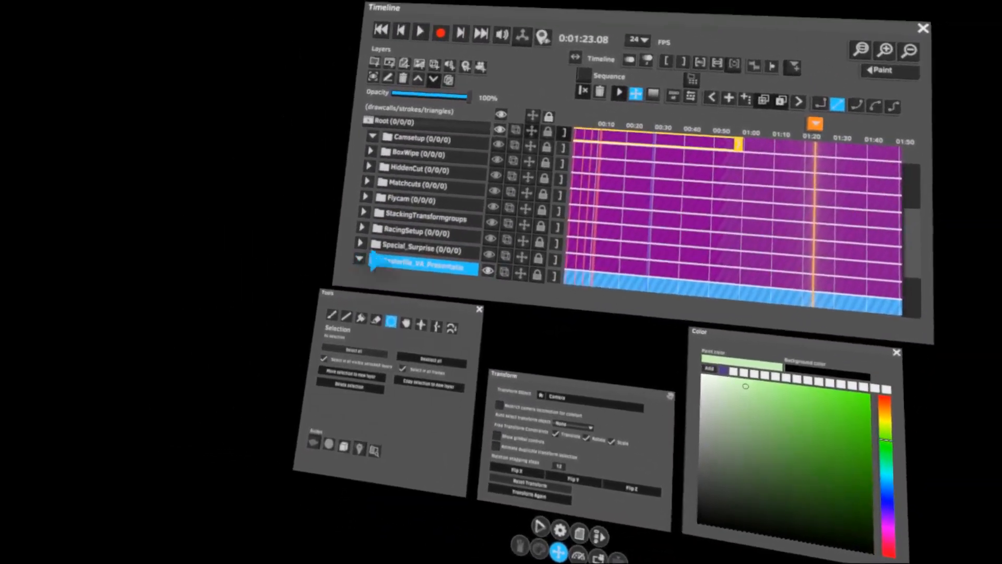
scroll(555, 254, down, 5)
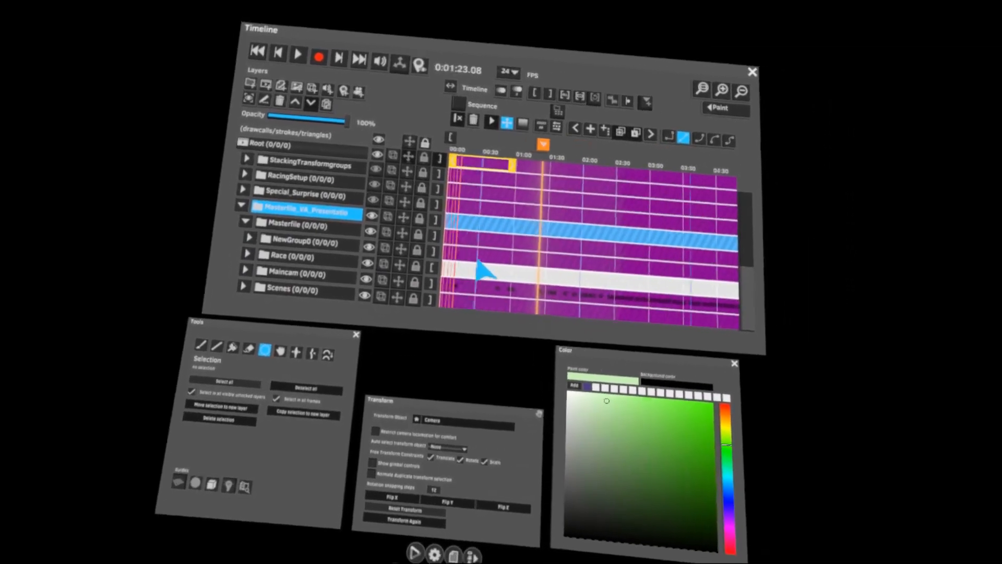
scroll(476, 257, up, 3)
scroll(467, 248, up, 3)
click(458, 244)
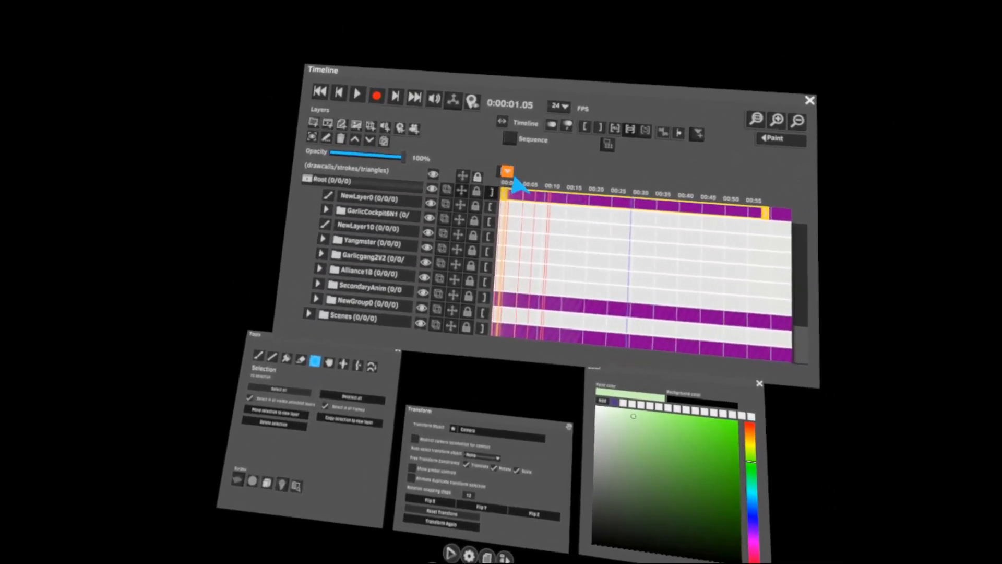
drag(516, 184, 573, 206)
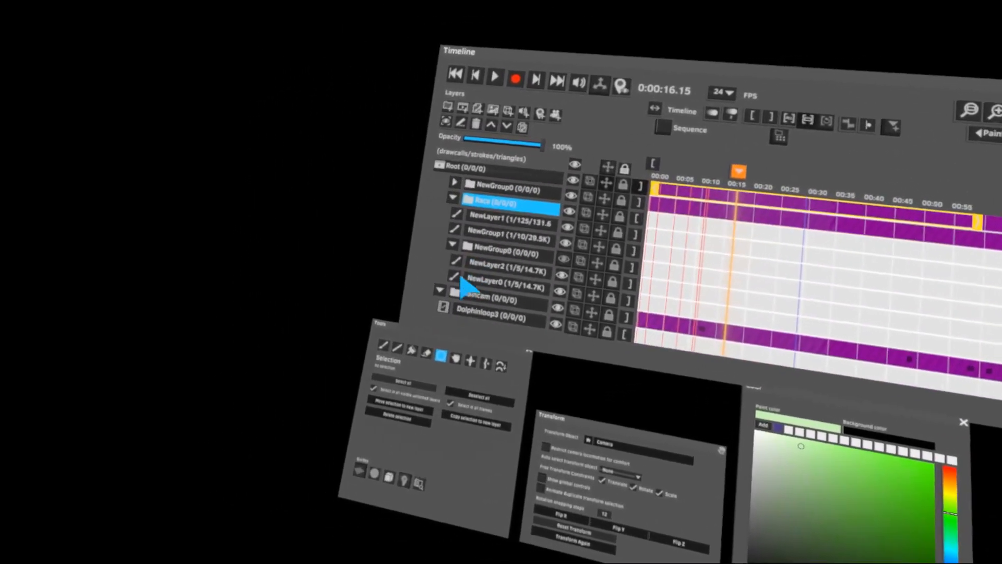
- Collapse the Masterfile_VA_Presentatio group and make the RacingSetup group visible
scroll(464, 277, down, 4)
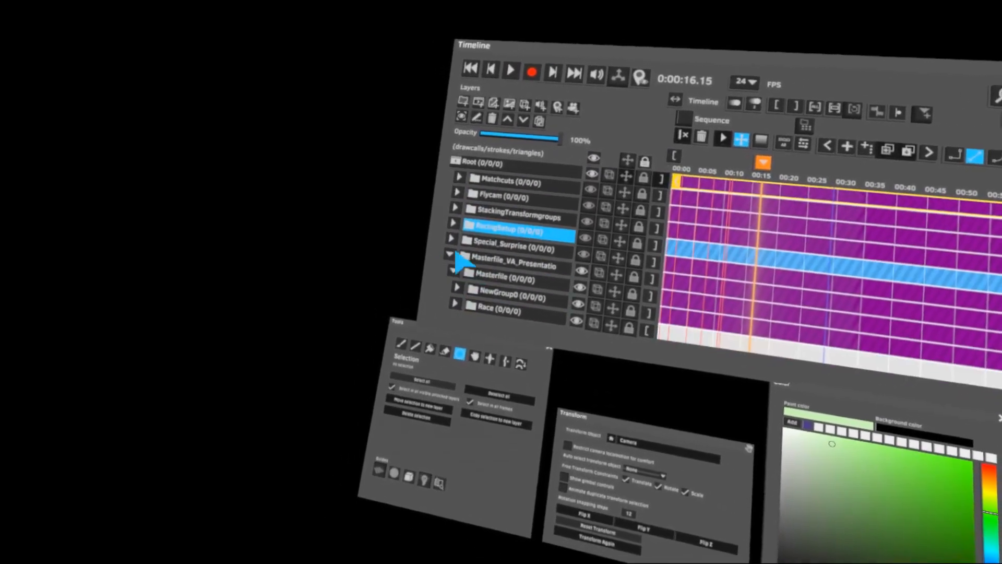
scroll(472, 265, up, 5)
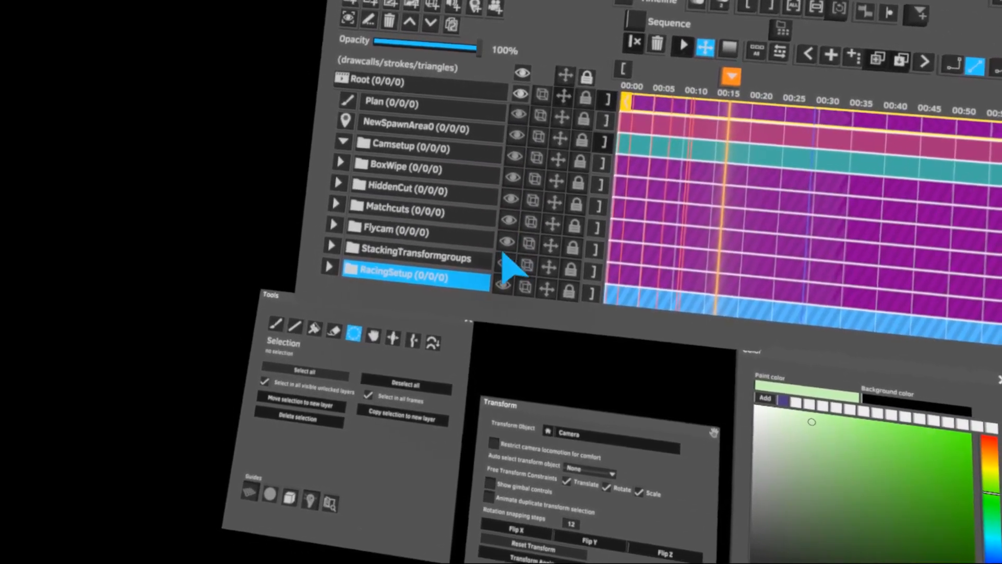
scroll(514, 263, down, 2)
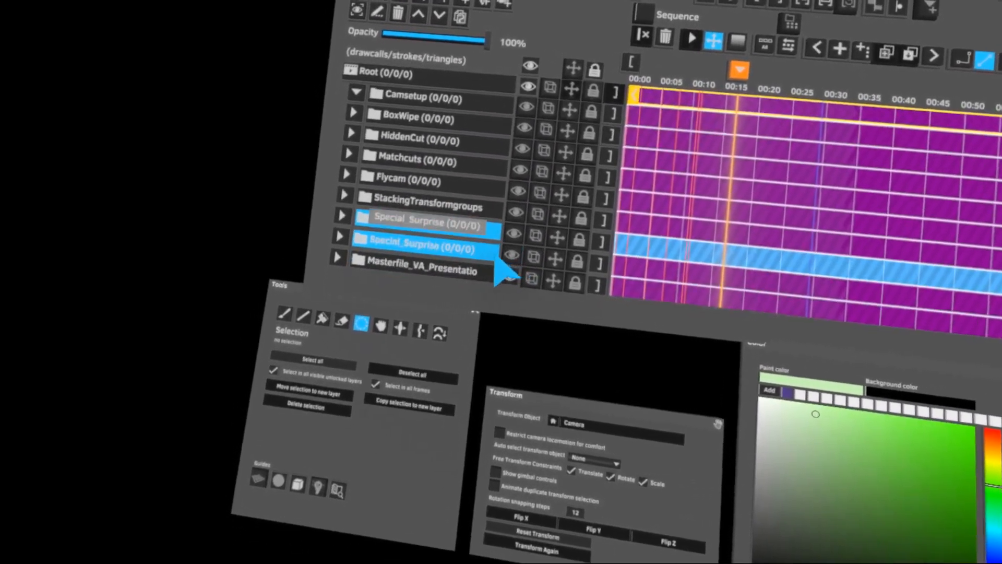
click(501, 236)
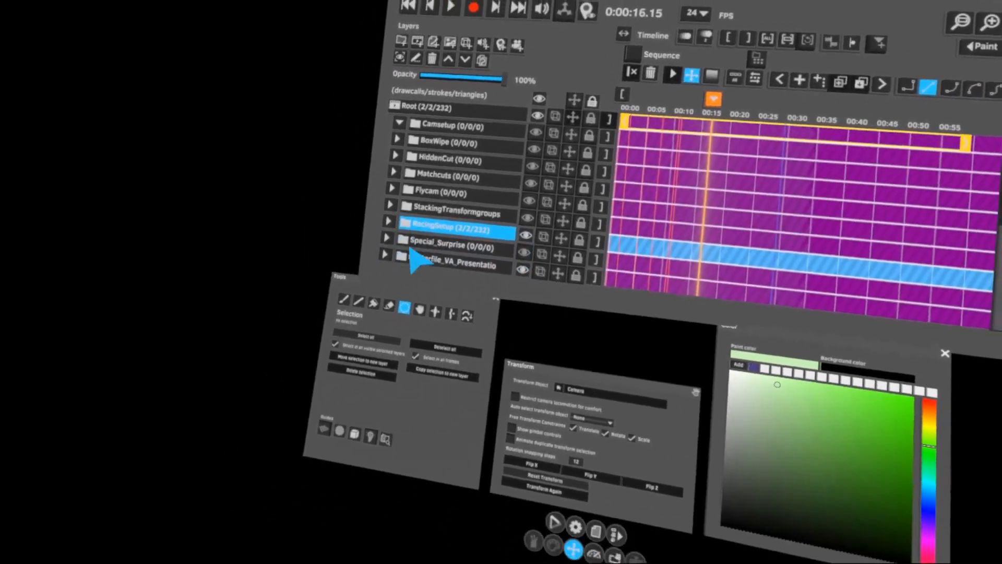
- Open the spawn area settings inside RacingSetup, enable Set as initial spawn area, and preview the spawn area
click(400, 254)
scroll(444, 254, down, 6)
double_click(420, 250)
click(558, 135)
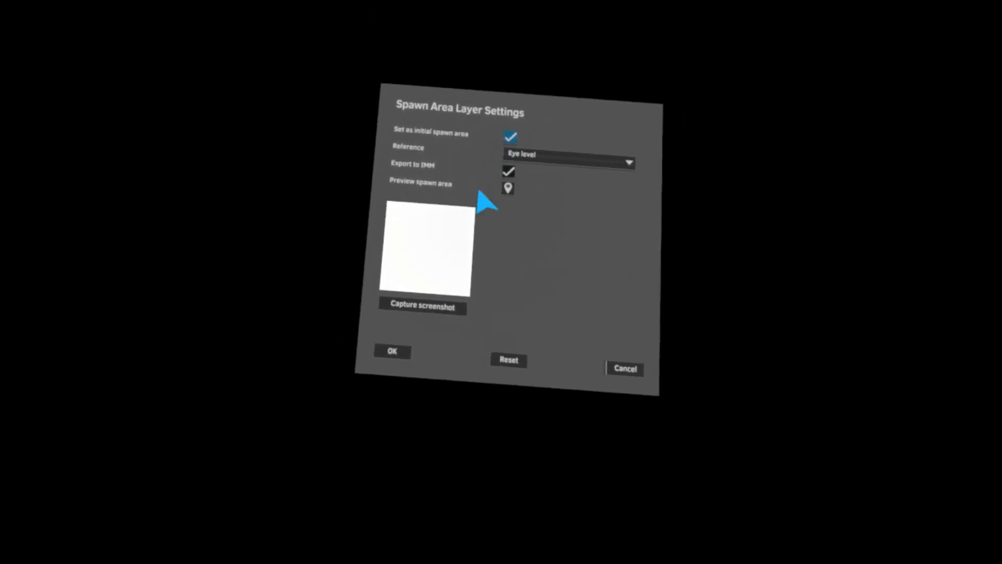
click(554, 187)
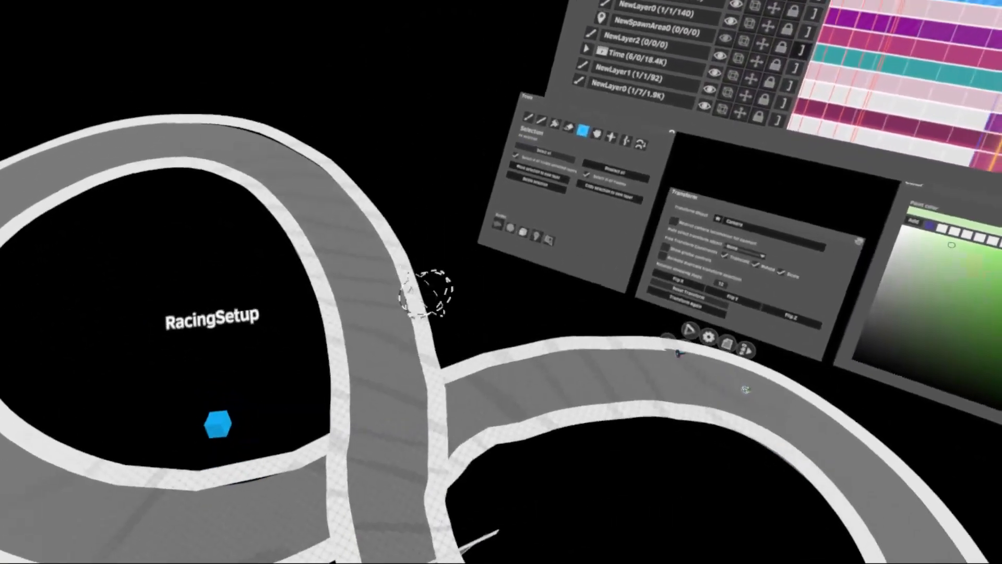
- Select NewLayer0 in RacingSetup and paint green marker strokes across the track at several points around the loops
click(425, 293)
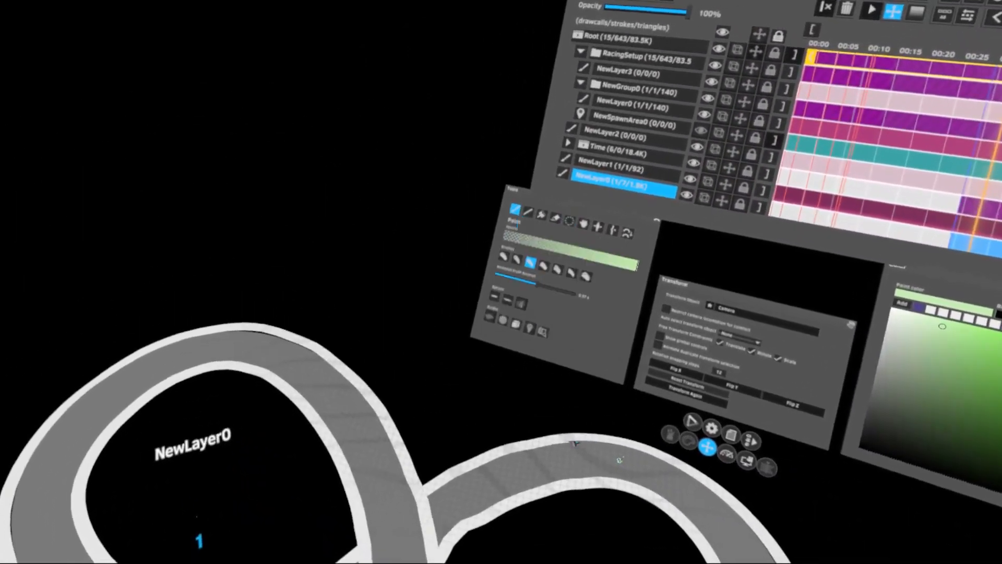
click(517, 211)
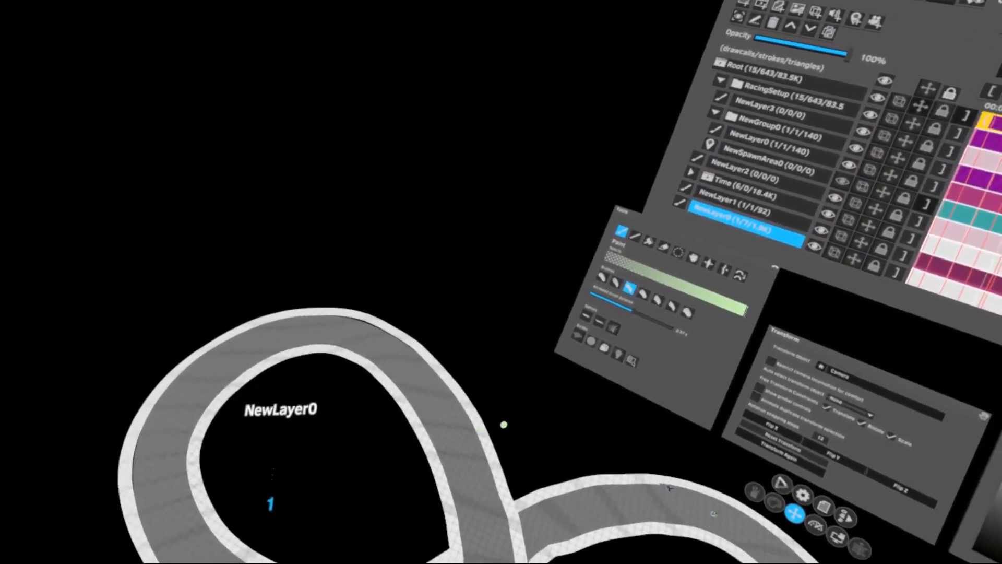
drag(502, 426, 415, 442)
drag(353, 293, 349, 396)
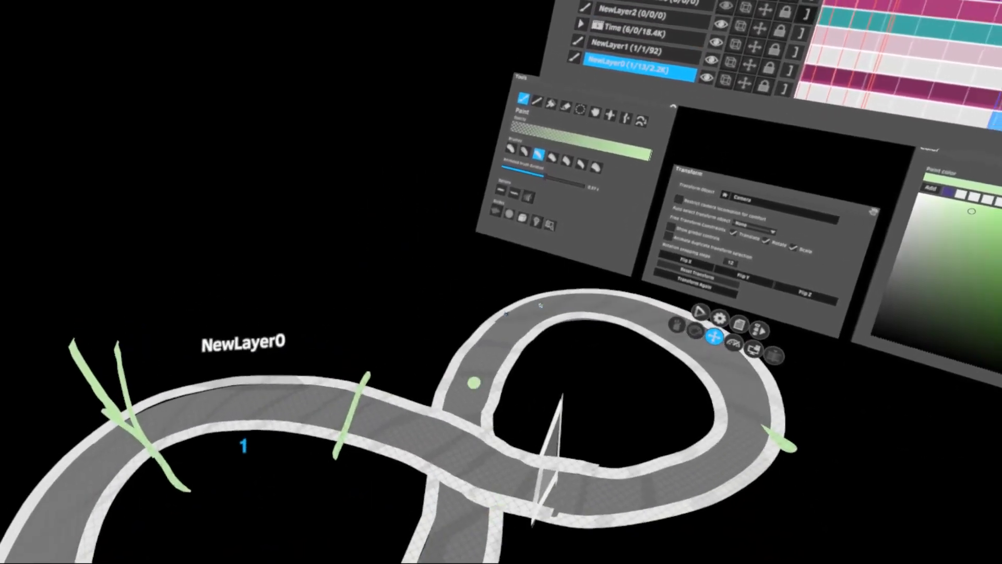
drag(464, 349, 575, 395)
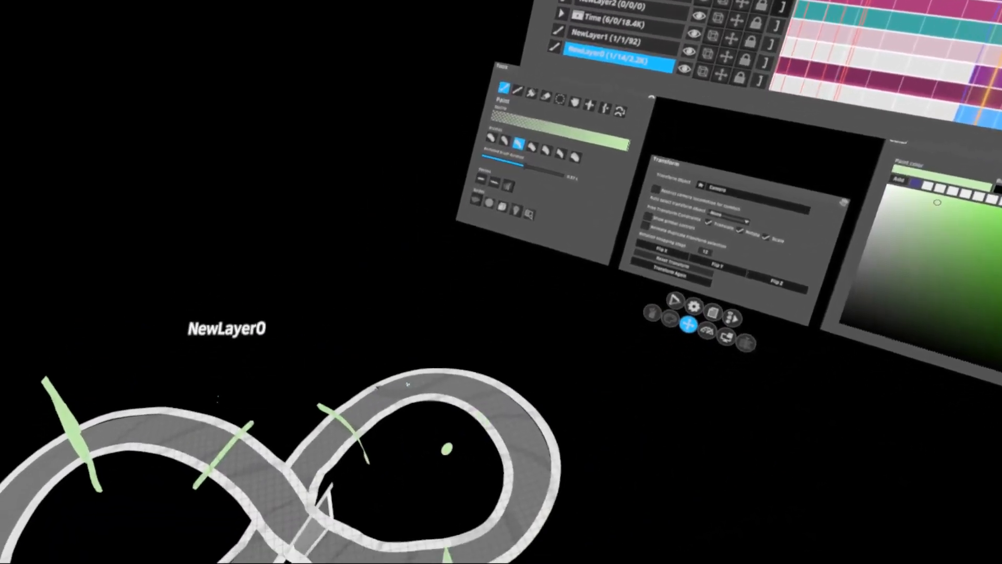
drag(478, 401, 548, 316)
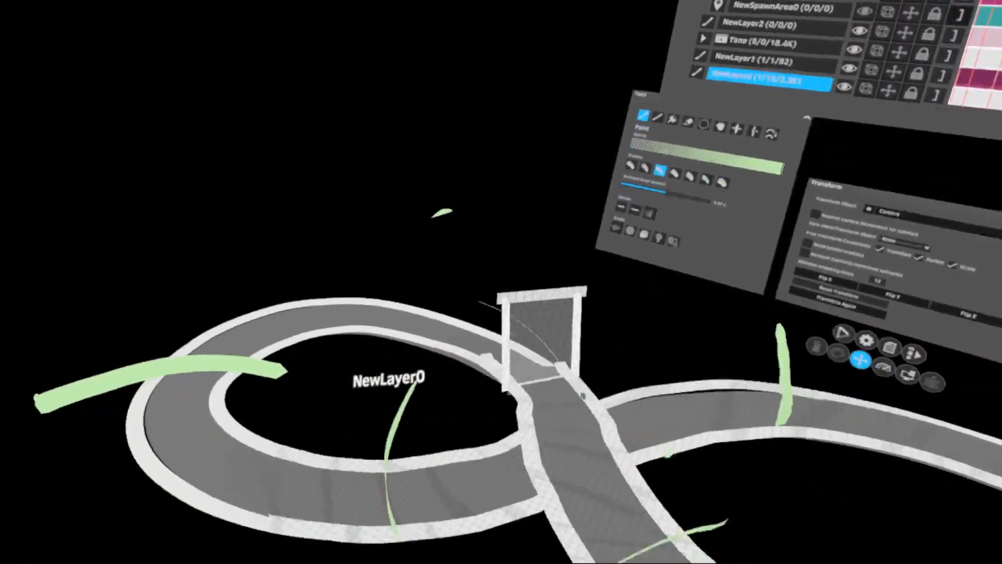
- Undo the green marker strokes painted across the race track
click(527, 122)
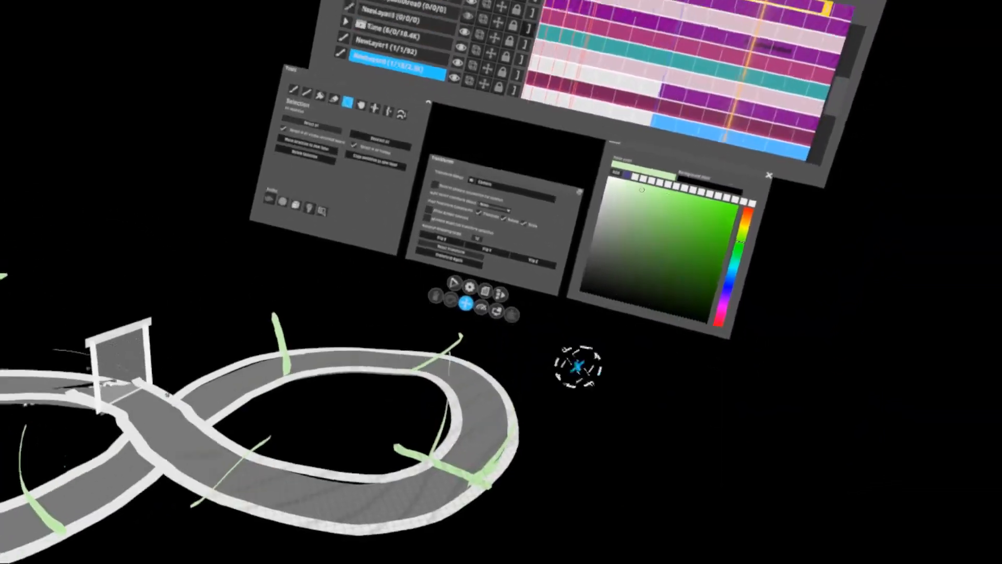
click(486, 410)
click(430, 384)
click(470, 319)
key(ctrl+z)
key(ctrl+z)
key(ctrl+z)
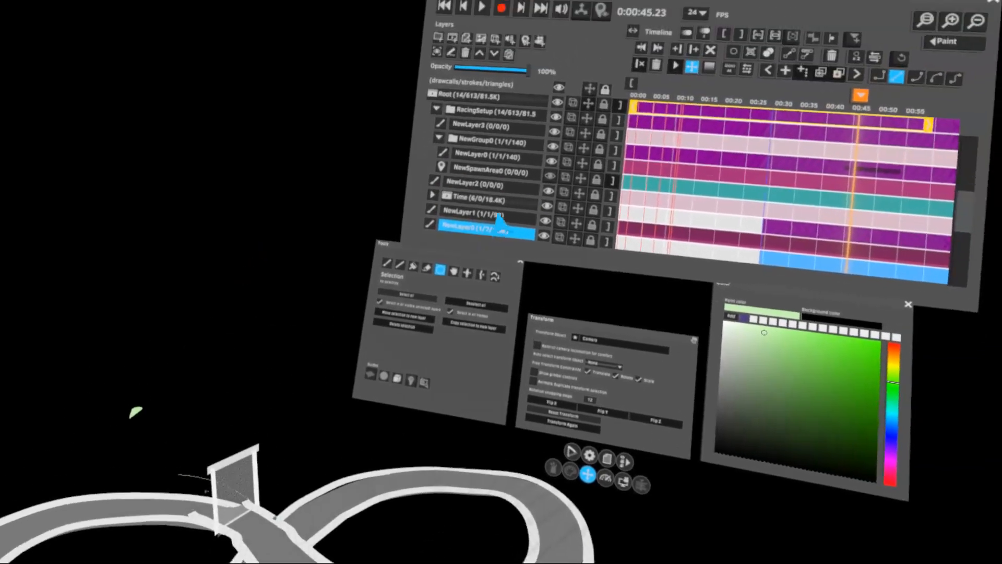
- Collapse and hide the RacingSetup group, and make the Flycam group visible
click(431, 166)
click(420, 148)
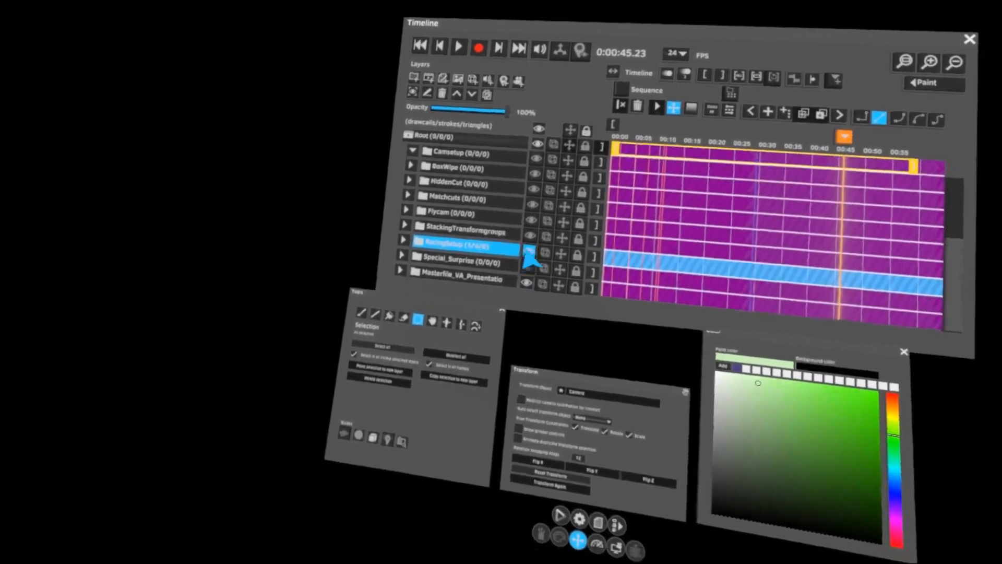
click(538, 265)
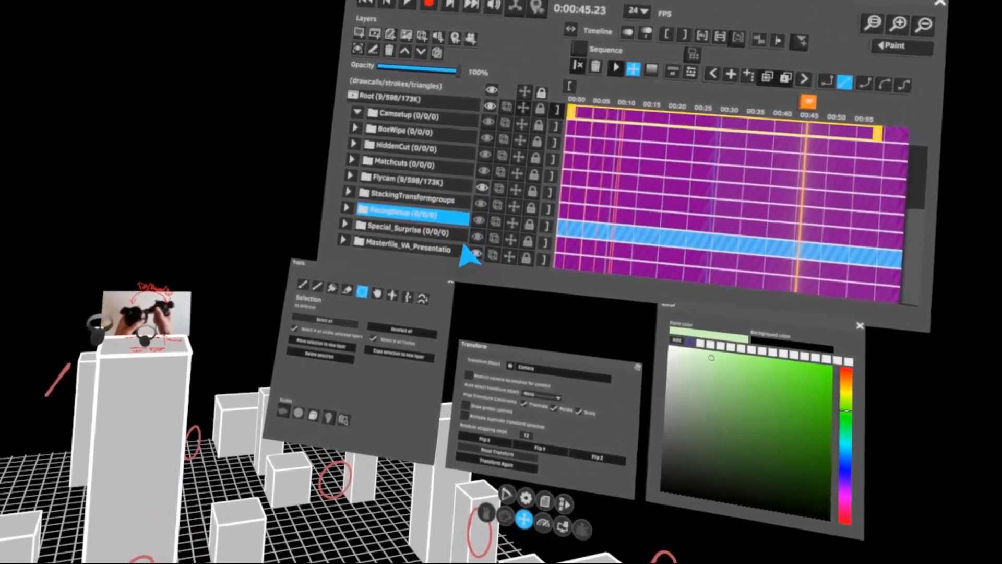
- Scrub the timeline to 0:00:17.21 and expand the Masterfile_VA_Presentatio group and its Masterfile subgroup
scroll(494, 237, down, 5)
scroll(416, 235, down, 3)
scroll(490, 275, up, 5)
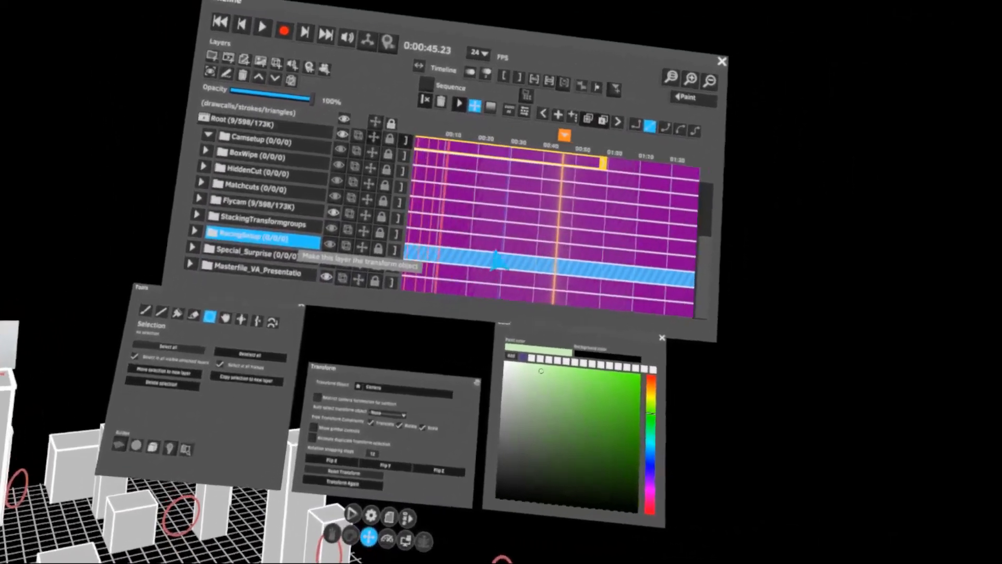
drag(484, 168, 483, 169)
click(399, 227)
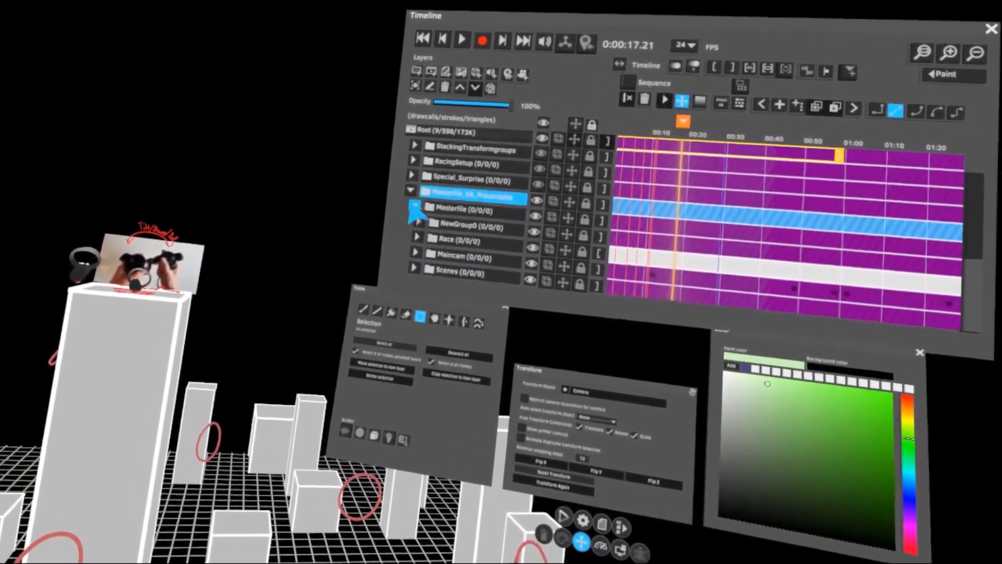
- Hide the Flycam group and collapse the Masterfile_VA_Presentatio group
scroll(425, 224, up, 6)
click(505, 200)
scroll(507, 209, down, 6)
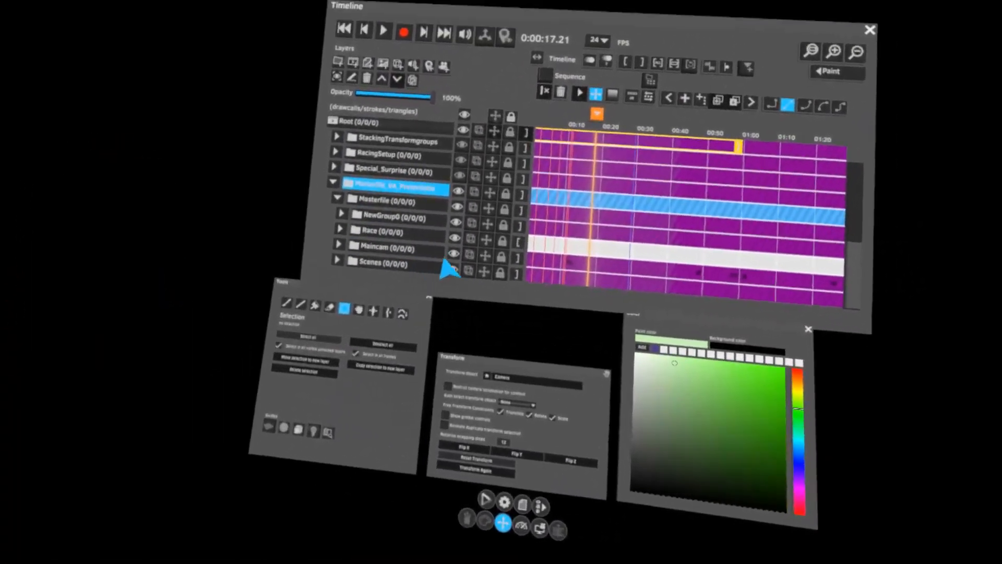
scroll(509, 241, up, 5)
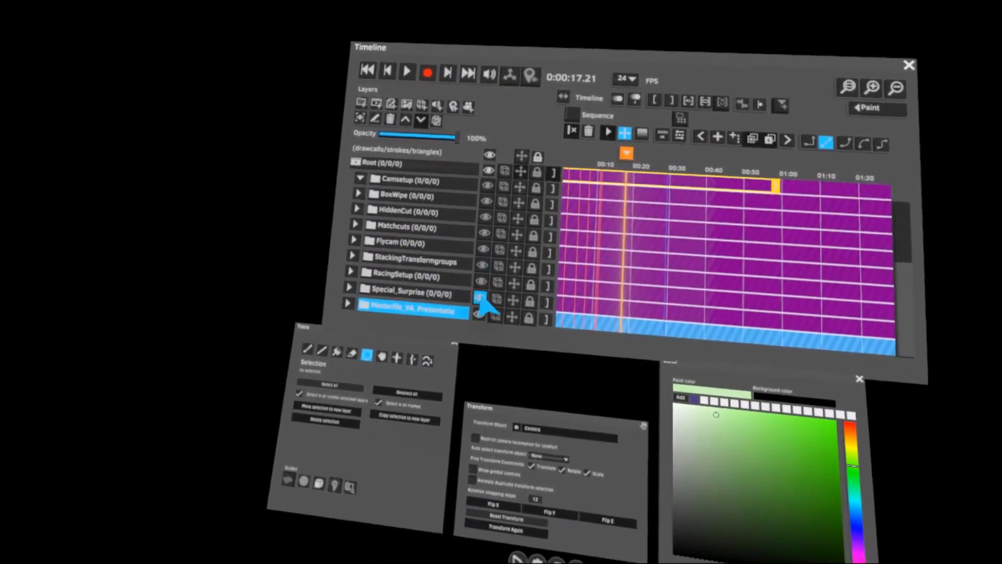
- Make Special_Surprise visible, expand it down to its Plane group's layers, and scrub to 0:00:19.10
click(479, 298)
scroll(472, 251, down, 6)
scroll(473, 238, up, 1)
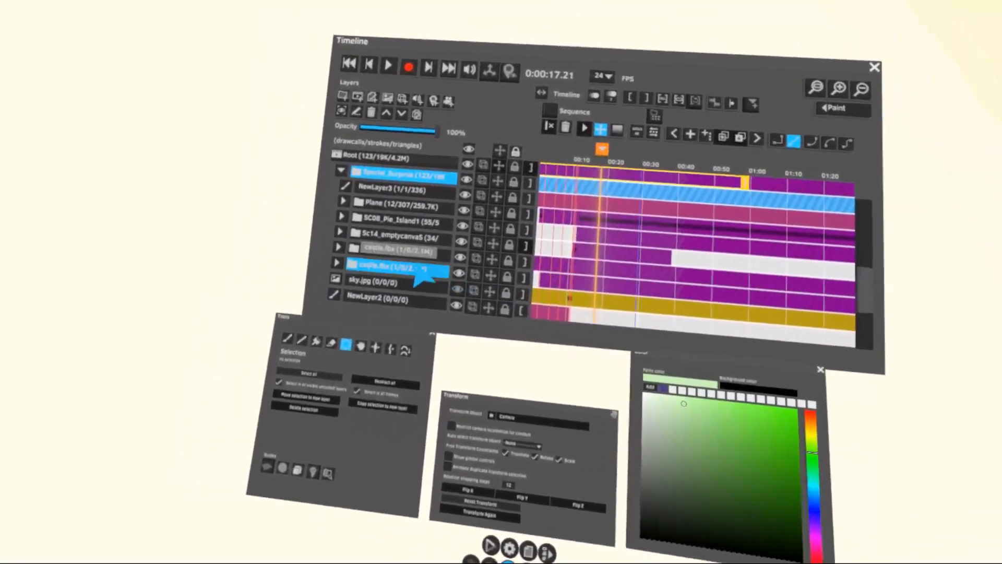
scroll(496, 256, up, 3)
drag(464, 182, 577, 192)
click(412, 233)
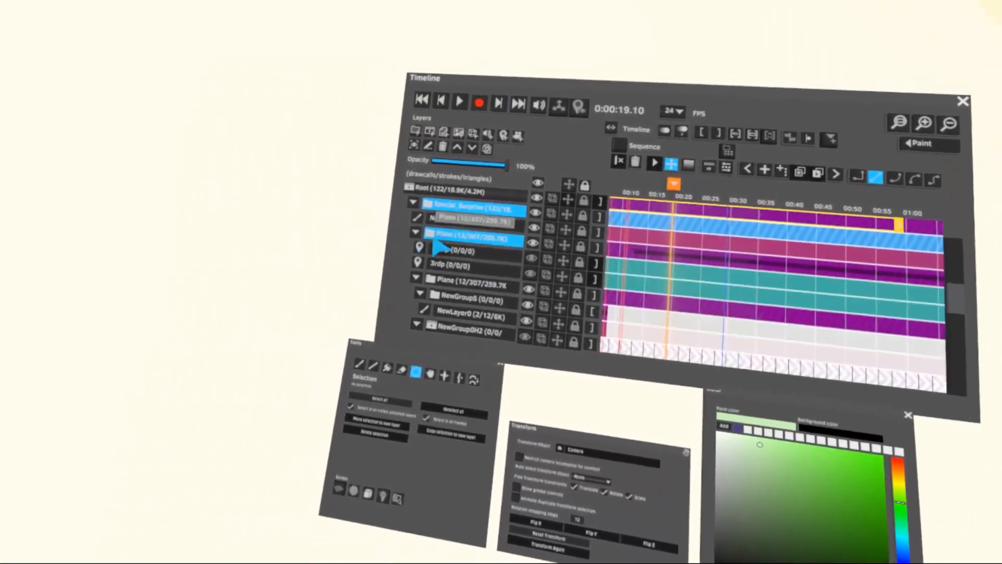
click(421, 250)
- Add a new group holding a spawn area inside Special_Surprise and place it above the canyon river
click(489, 161)
click(381, 358)
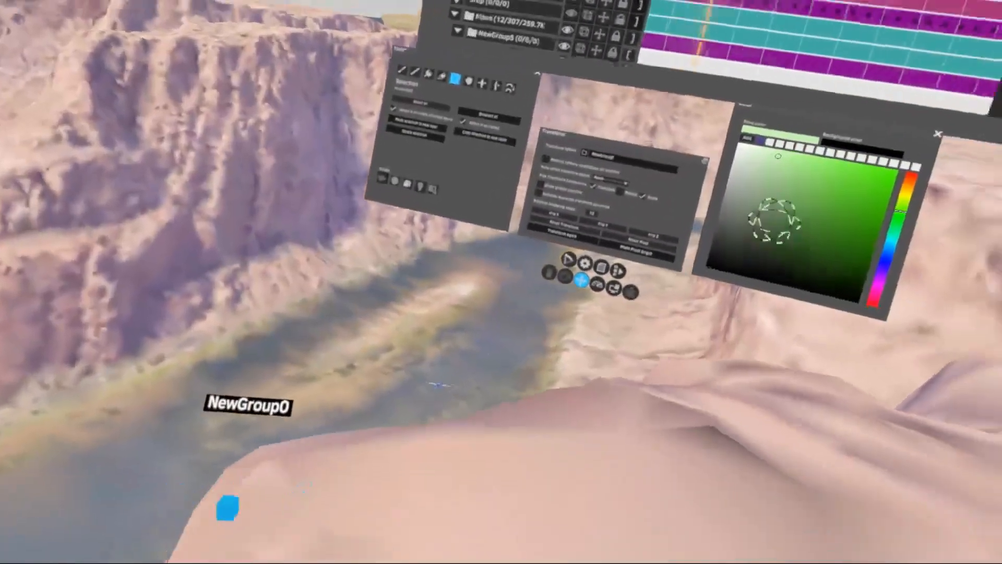
scroll(461, 138, down, 3)
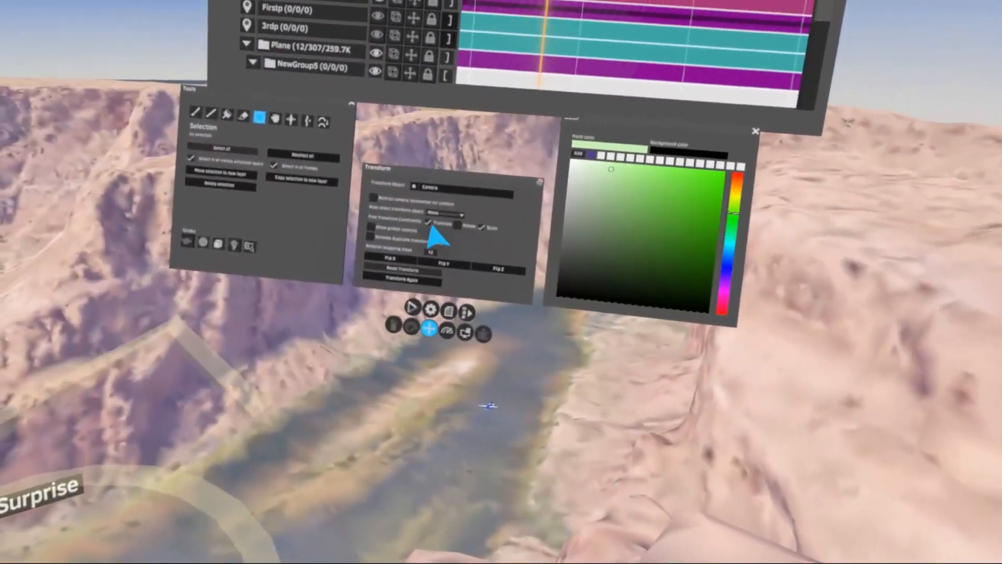
- Turn off Translate in the free transform constraints and add a transform keyframe to NewGroup1 near 38 seconds
click(411, 205)
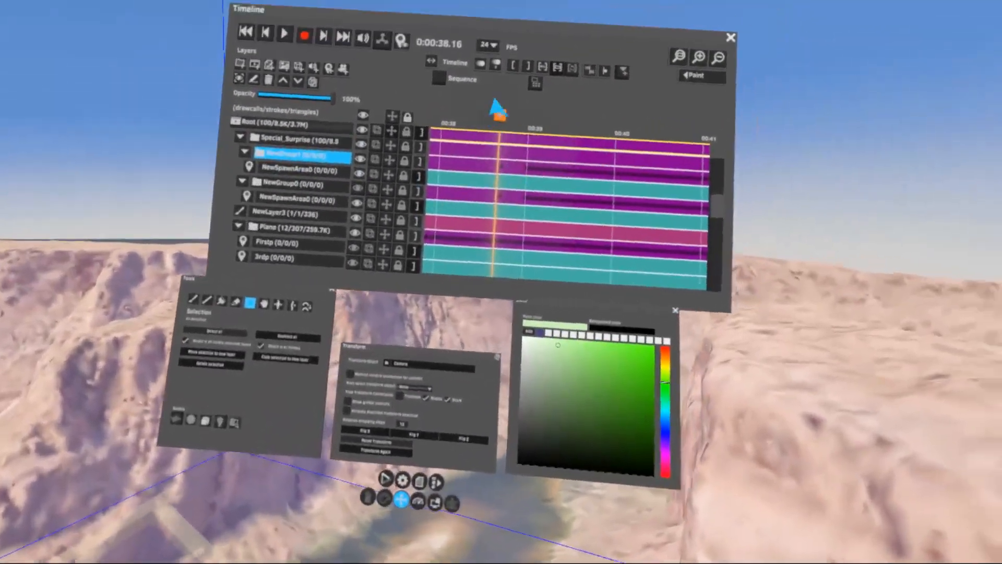
click(464, 198)
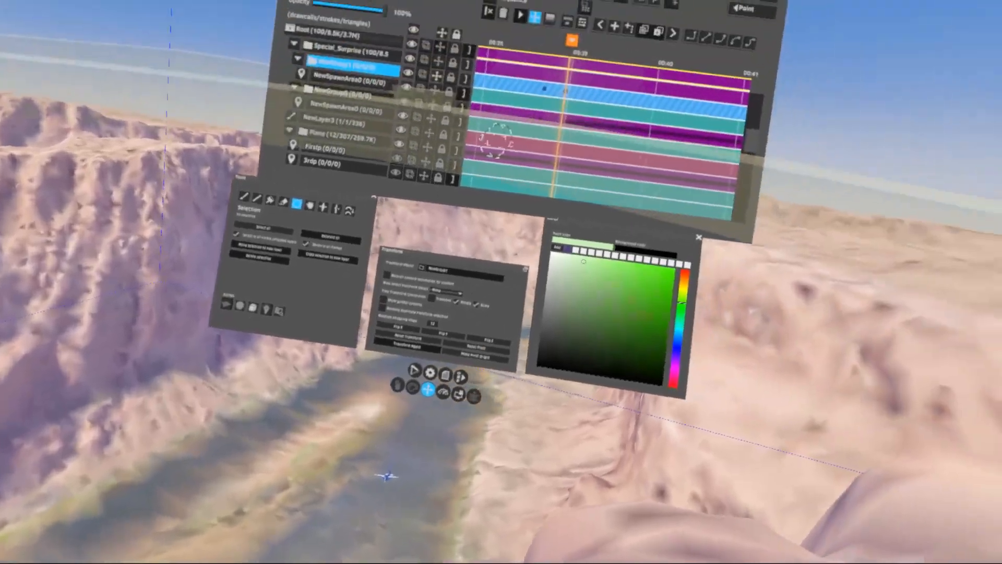
- Open the settings of NewSpawnArea0 inside NewGroup1 and enable Set as initial spawn area
click(477, 105)
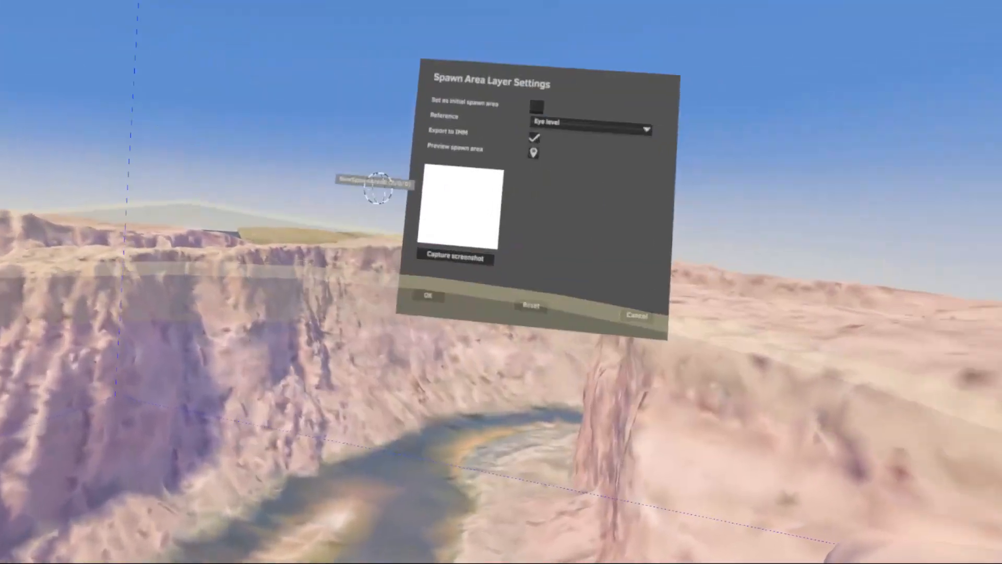
click(536, 107)
click(428, 296)
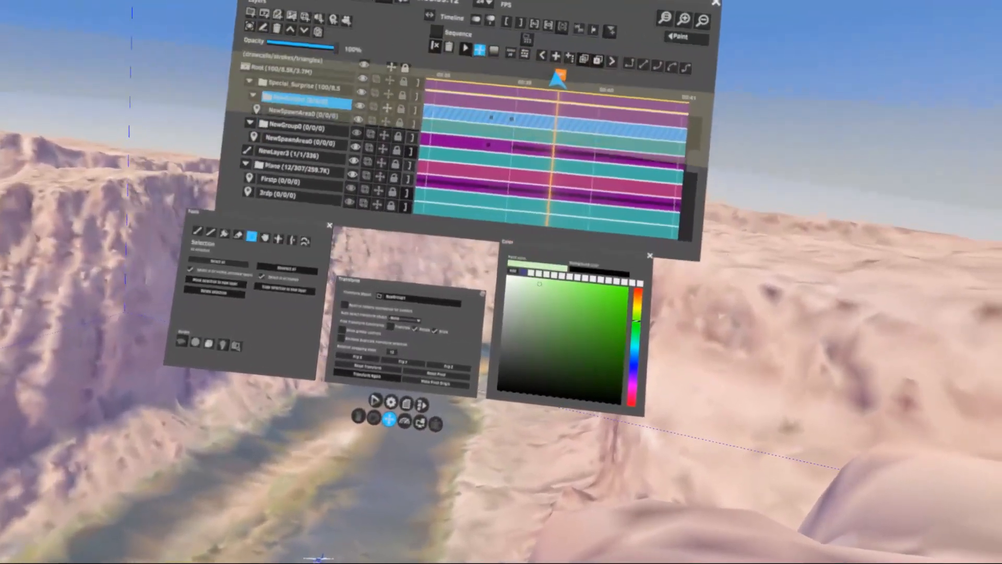
- Examine NewGroup1's transform keyframes and camera motion by scrubbing between about 38 and 44 seconds
drag(557, 78, 449, 103)
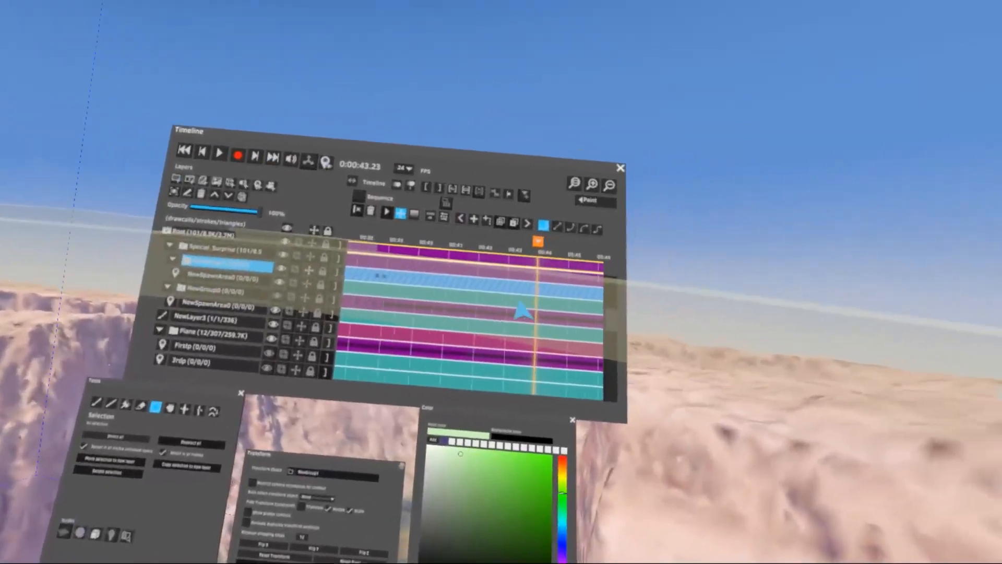
drag(509, 242, 476, 230)
scroll(476, 230, up, 3)
scroll(458, 278, up, 3)
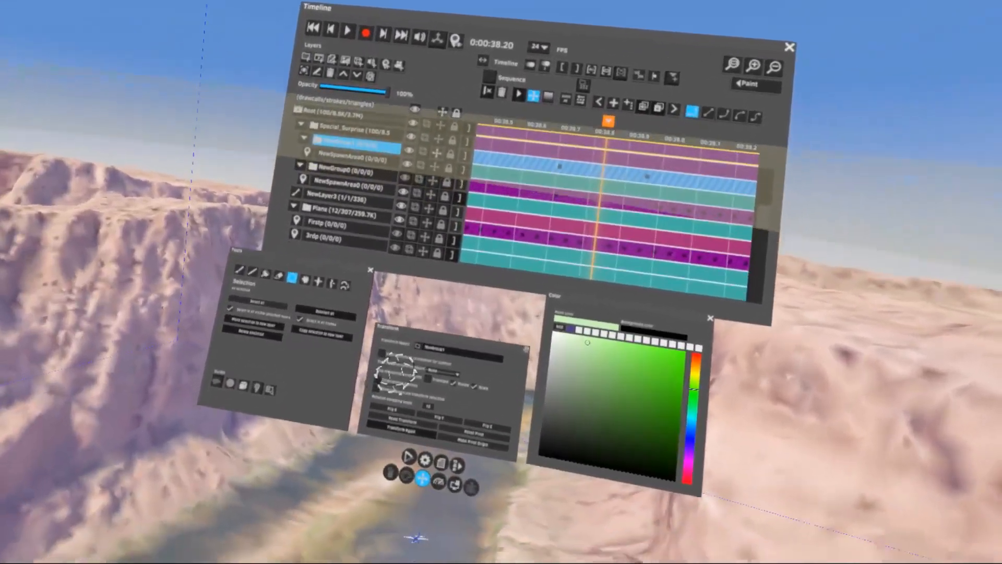
drag(531, 156, 511, 177)
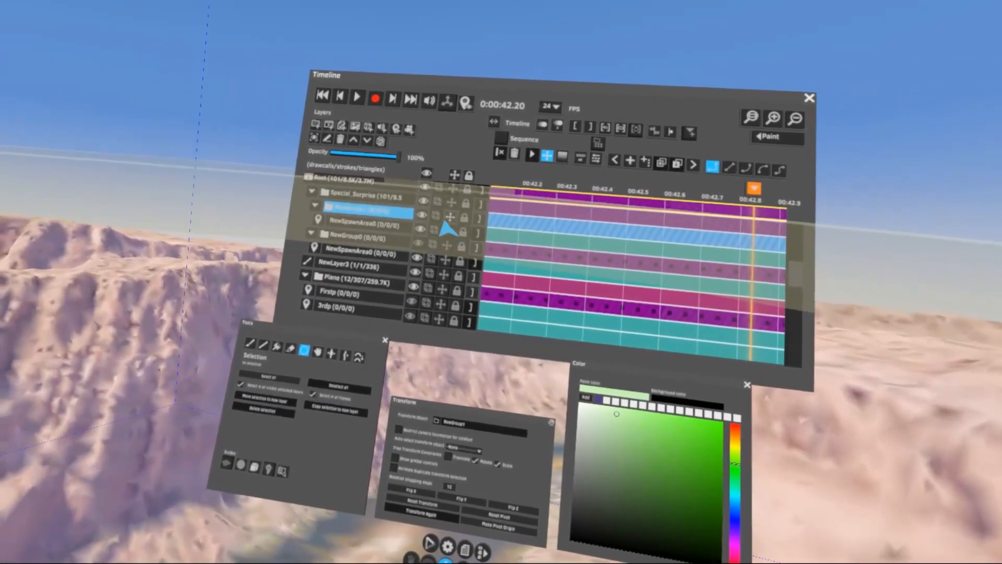
scroll(573, 264, down, 8)
scroll(501, 198, up, 8)
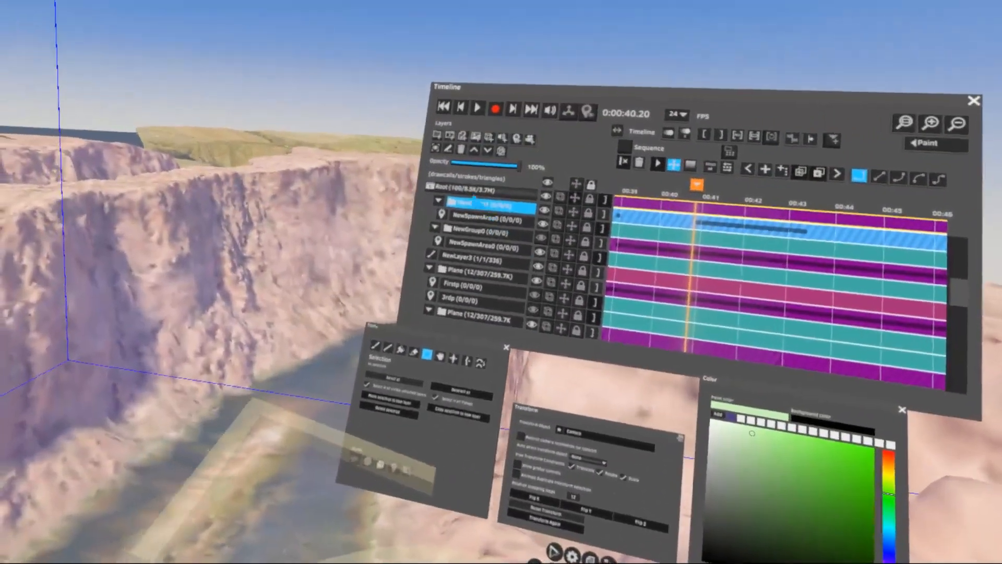
- Add a group inside NewGroup1 for NewSpawnArea0 and rename it Wiggle
click(468, 130)
click(516, 189)
click(501, 131)
double_click(501, 169)
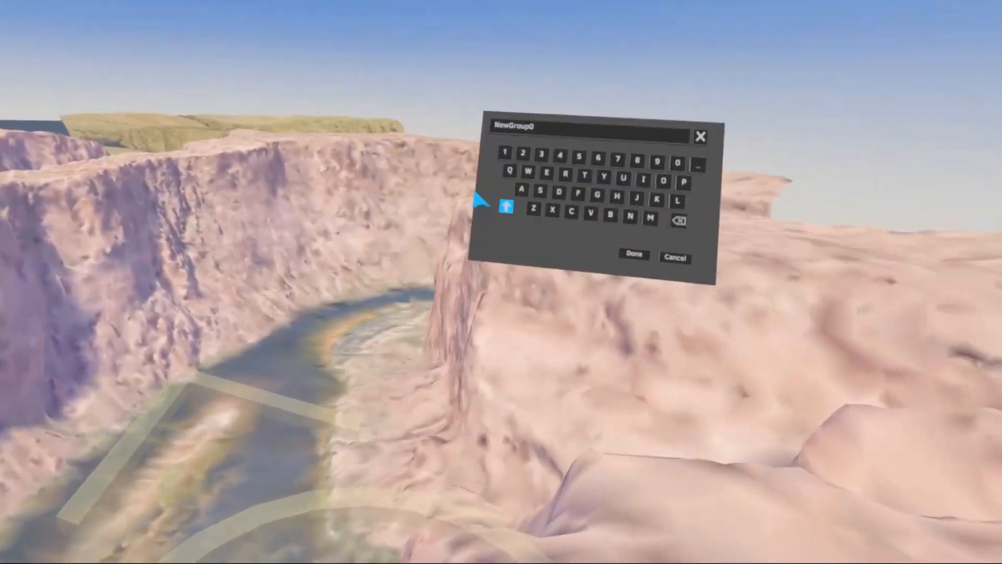
text(W)
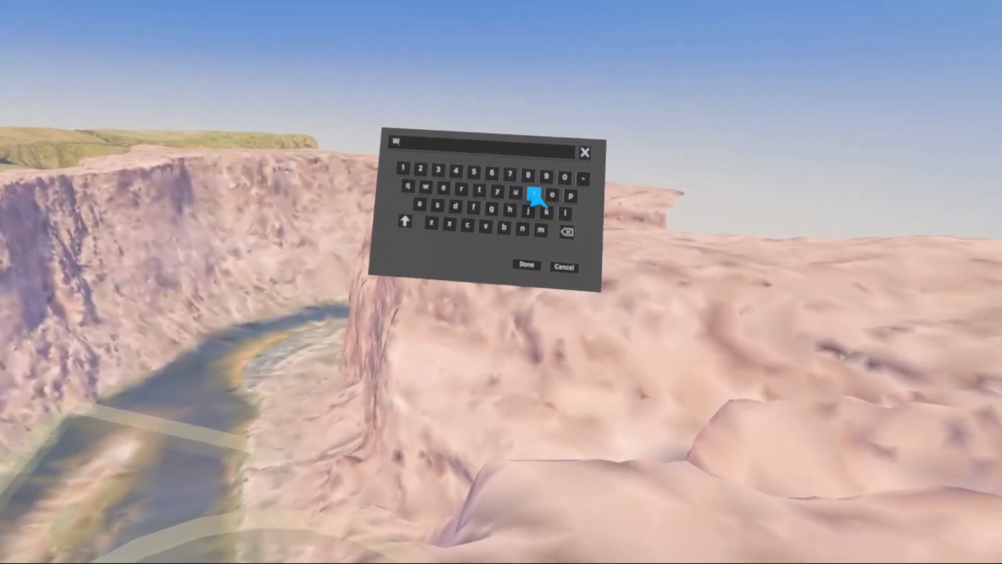
text(iggle)
click(545, 255)
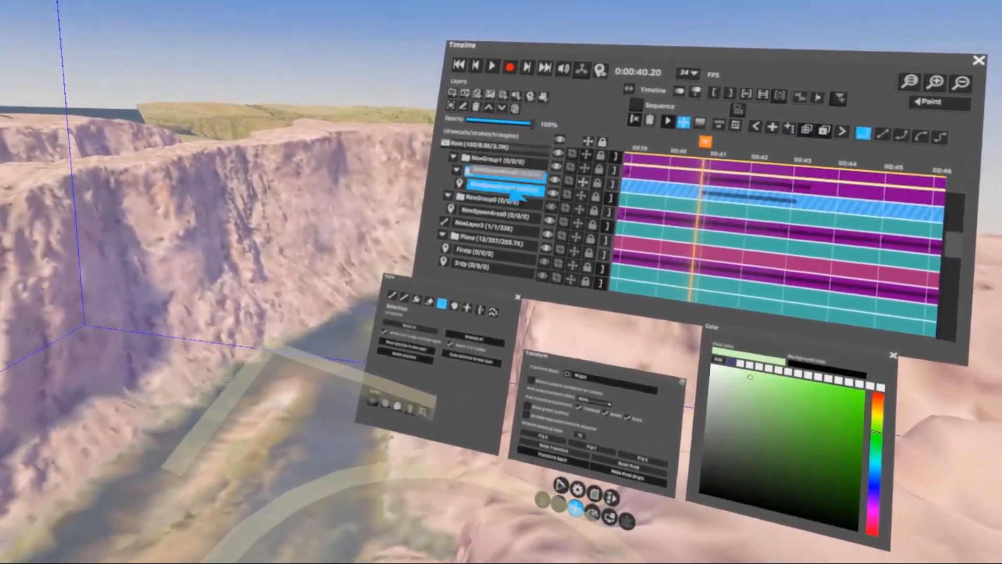
- Play the nested spawn area animation over the canyon and stop it at 0:00:46.23
click(439, 214)
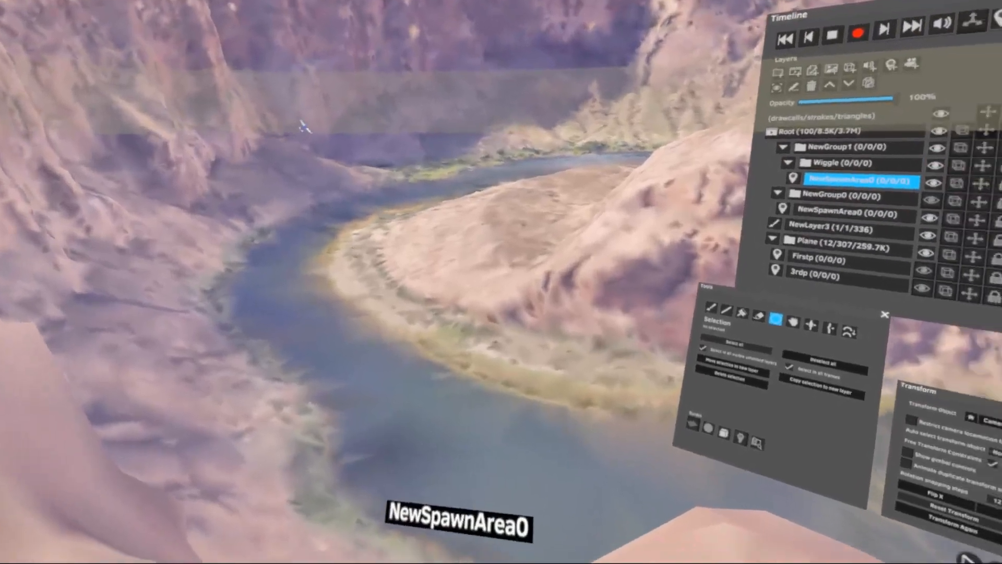
key(space)
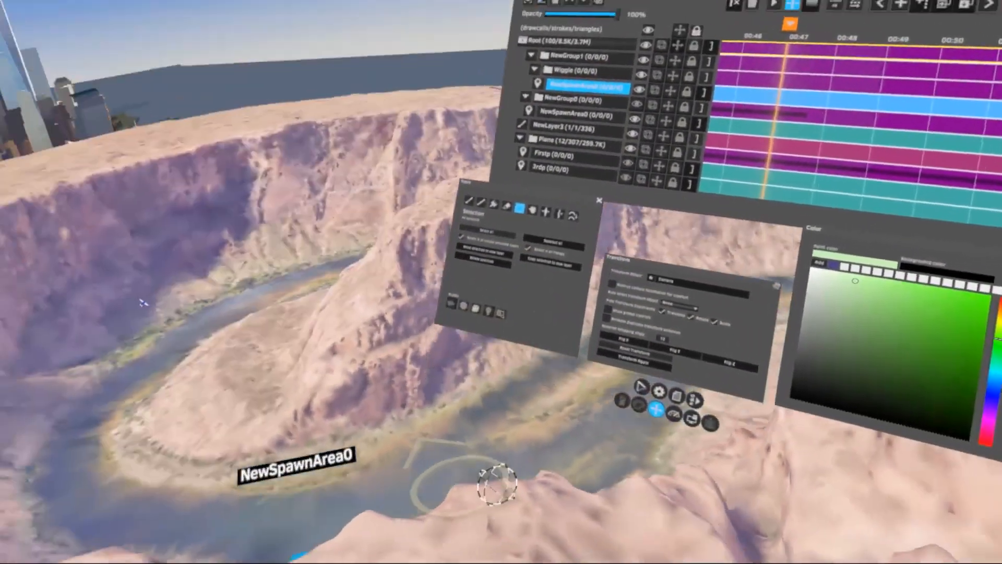
scroll(474, 257, up, 4)
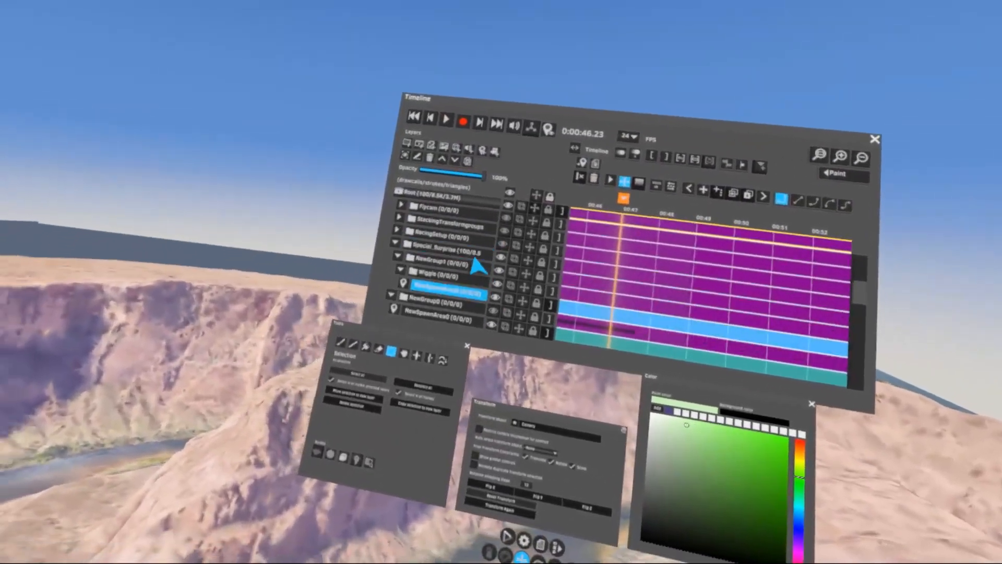
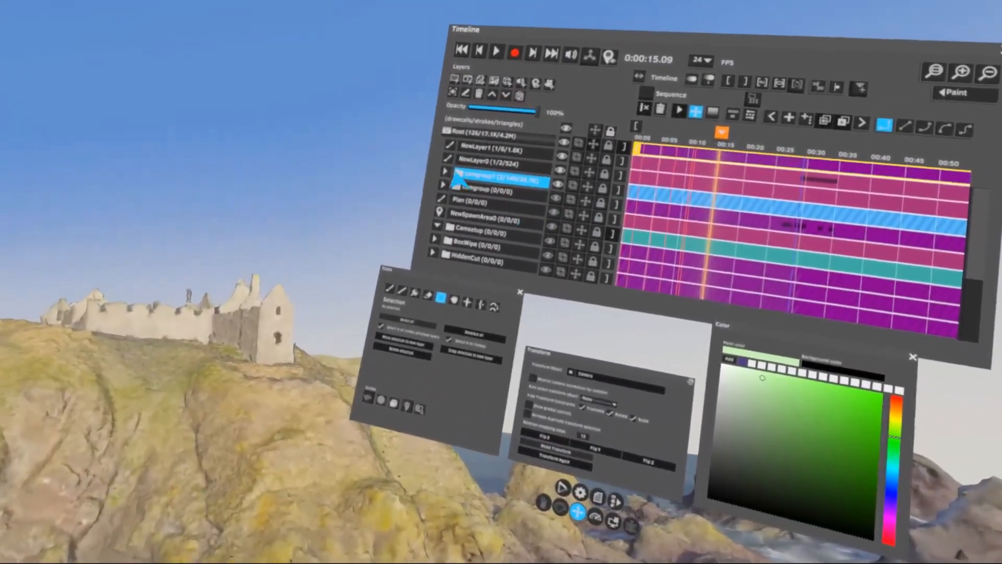
- Expand camgroup1, scrub to 0:00:20.08, and set its Spawnarea1 as the initial spawn area
click(446, 171)
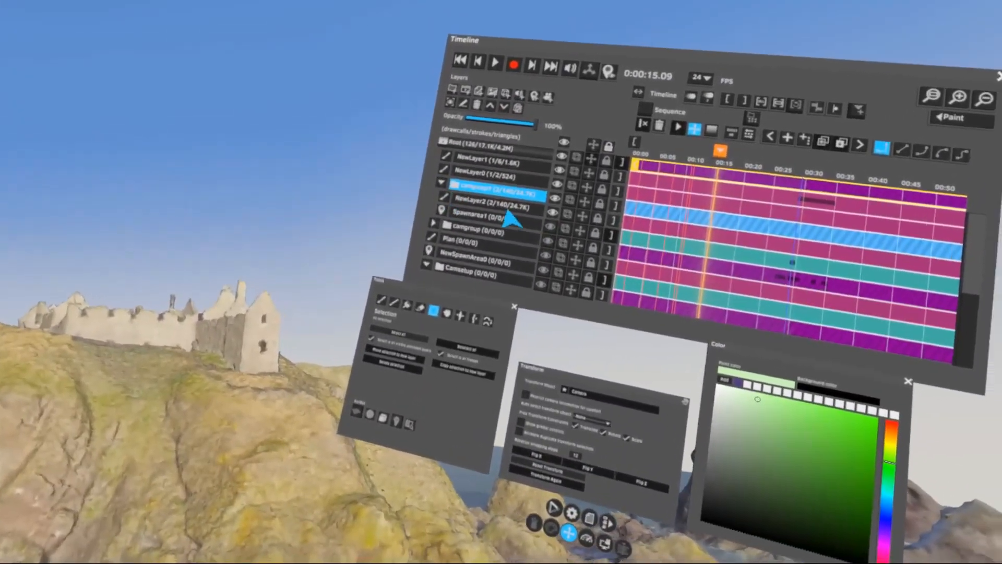
scroll(539, 235, down, 2)
drag(494, 162, 556, 170)
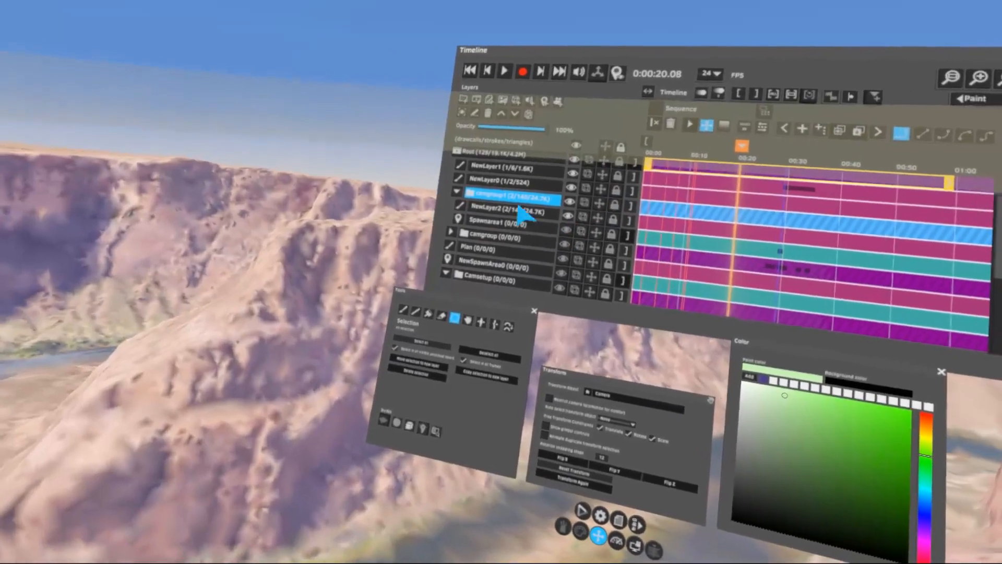
double_click(530, 217)
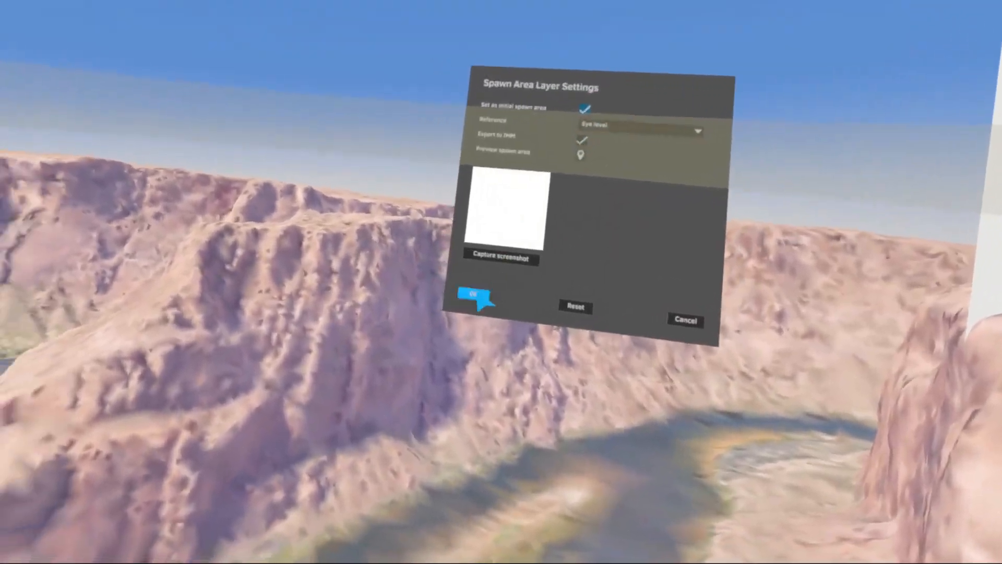
click(408, 308)
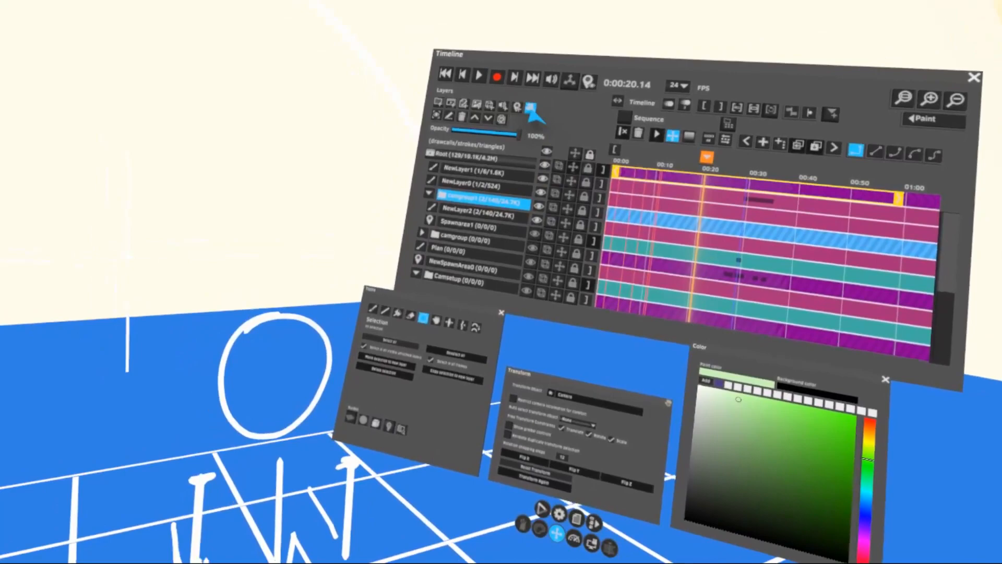
- Add a camera inside camgroup1, place it at the drawn figure's head, and remove the head circle from NewLayer2
click(530, 109)
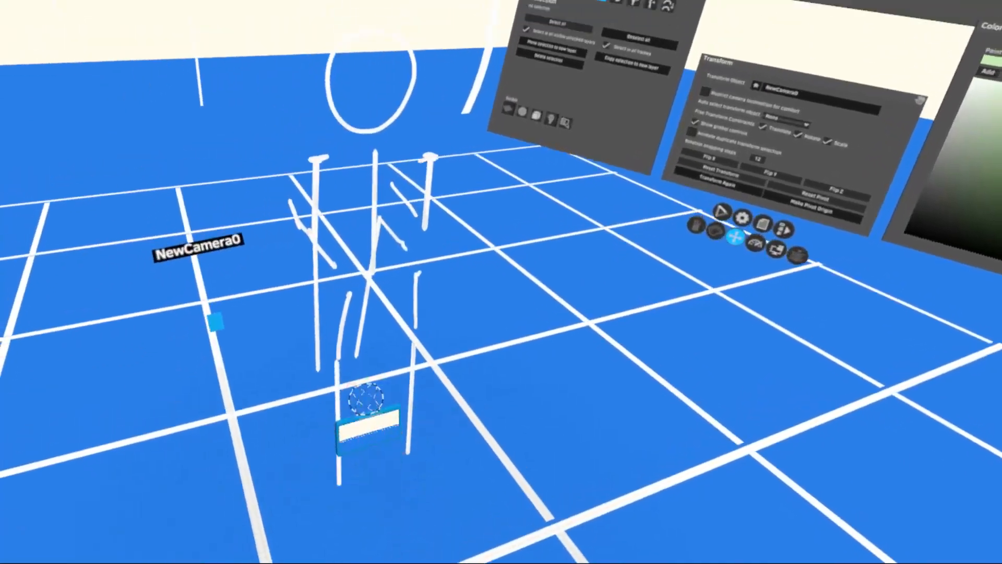
drag(366, 399, 442, 259)
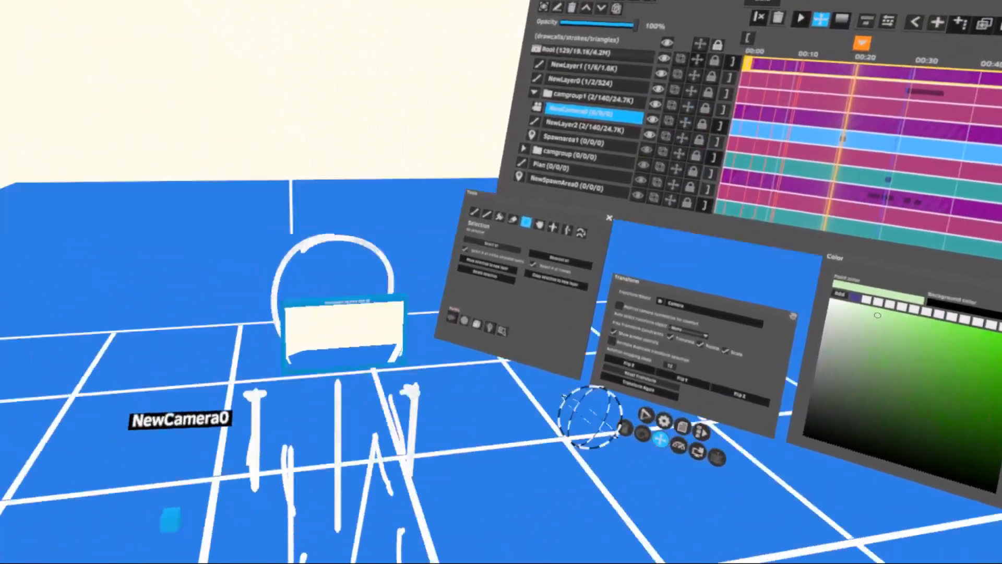
click(224, 548)
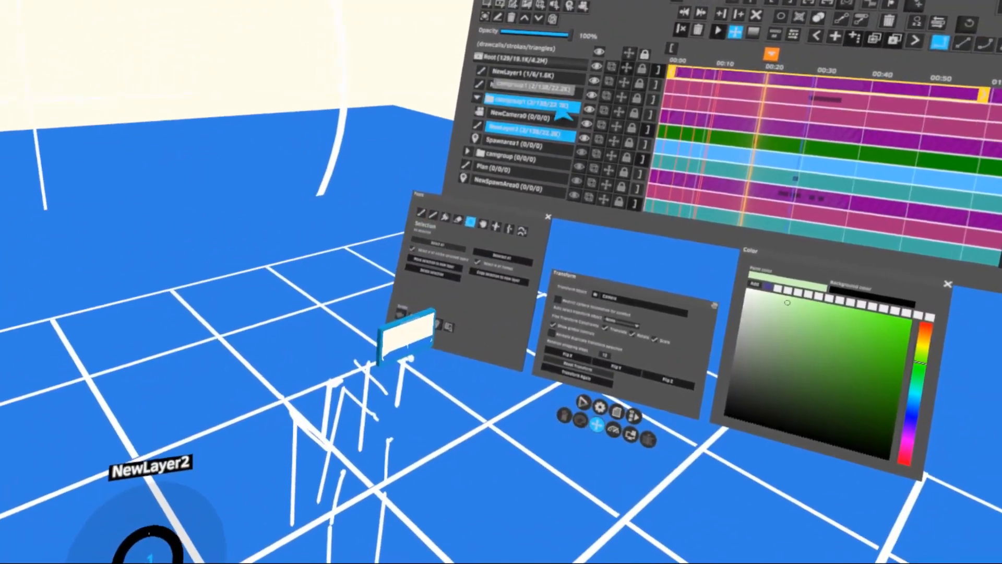
click(472, 145)
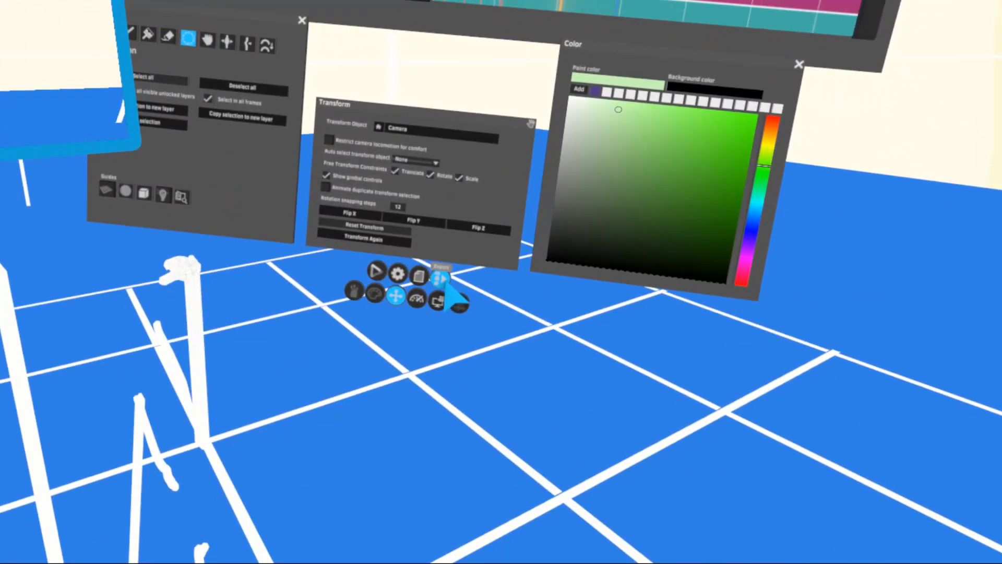
- Open the camera Monitor and place it above the timeline, with the Document save settings shown in its former place
click(440, 280)
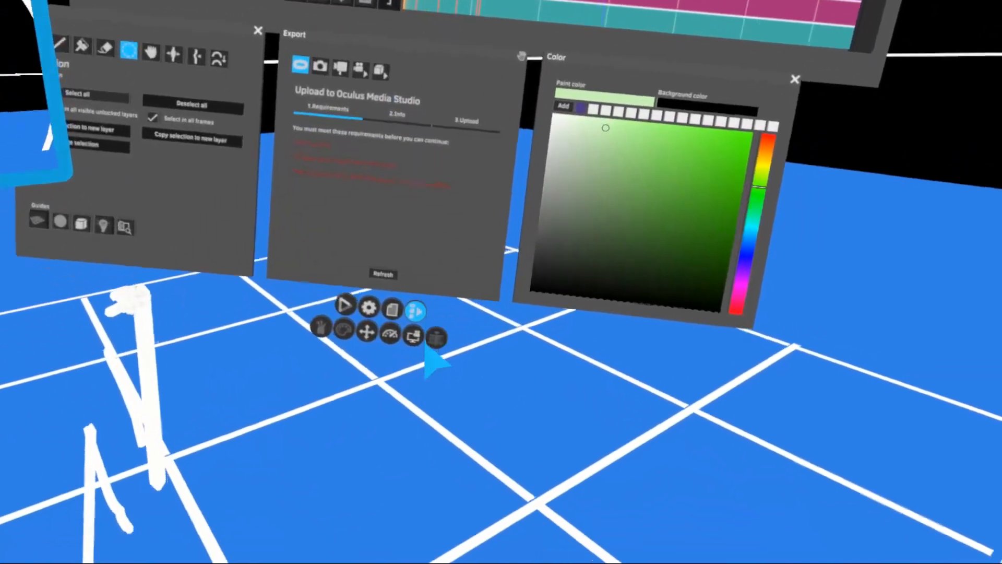
click(437, 300)
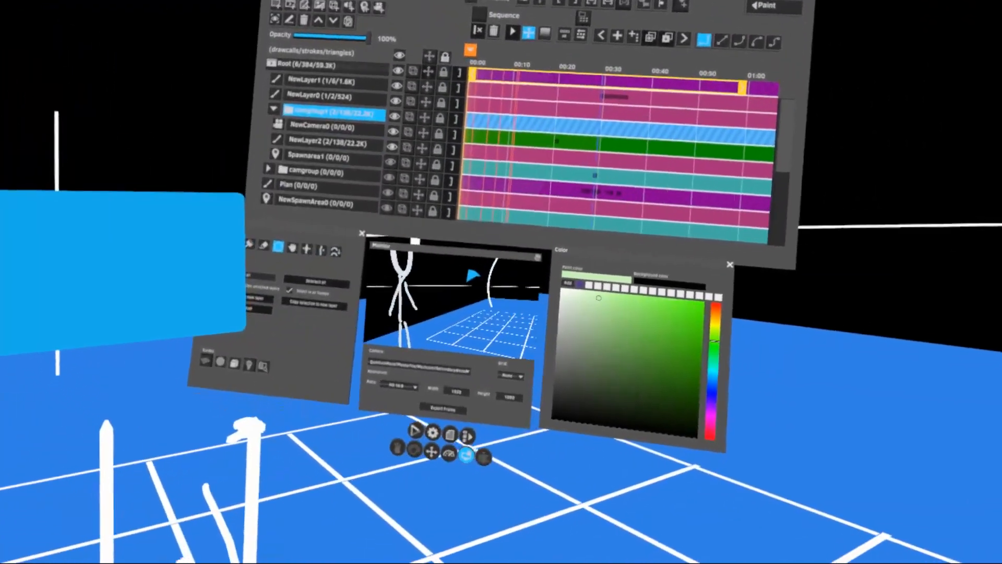
click(448, 450)
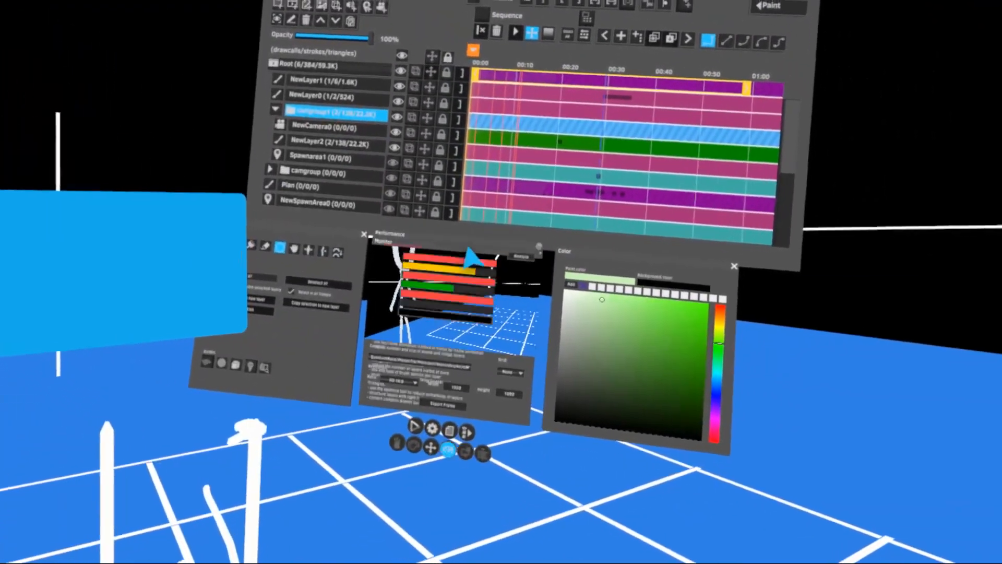
drag(473, 255, 383, 89)
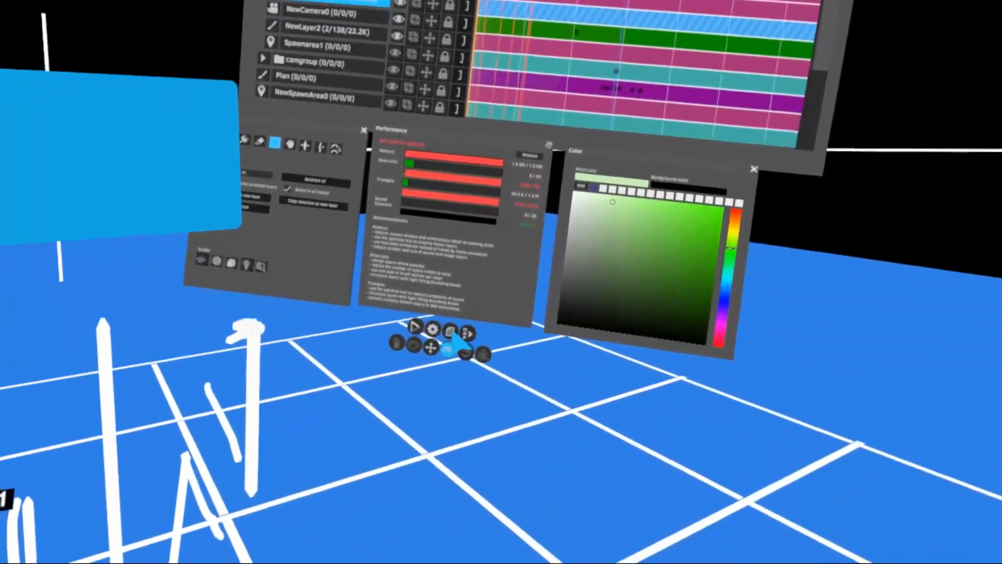
click(451, 332)
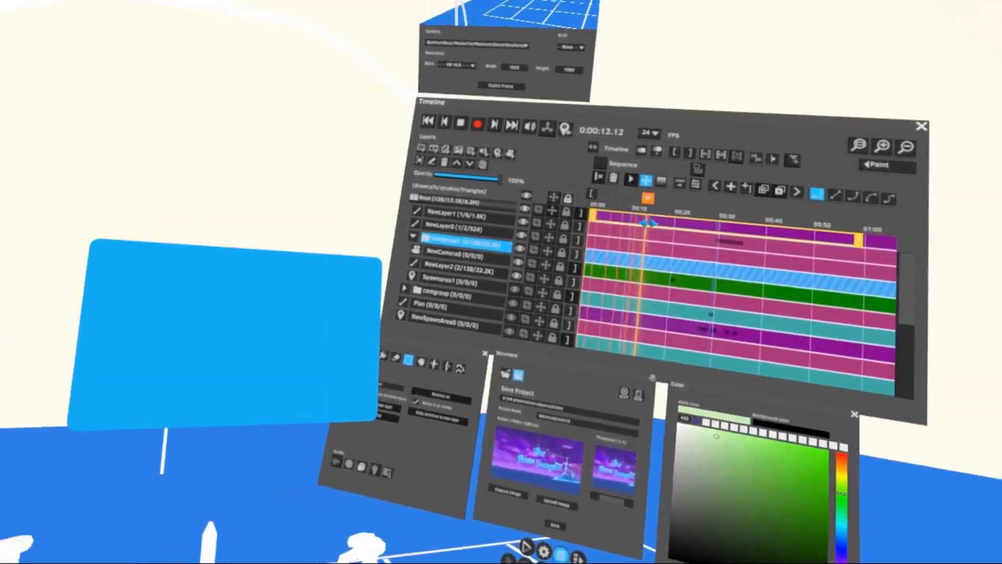
- Scrub the animation to 0:00:15.13 and set the Monitor's camera to camgroup1/NewCamera0
drag(648, 223, 607, 260)
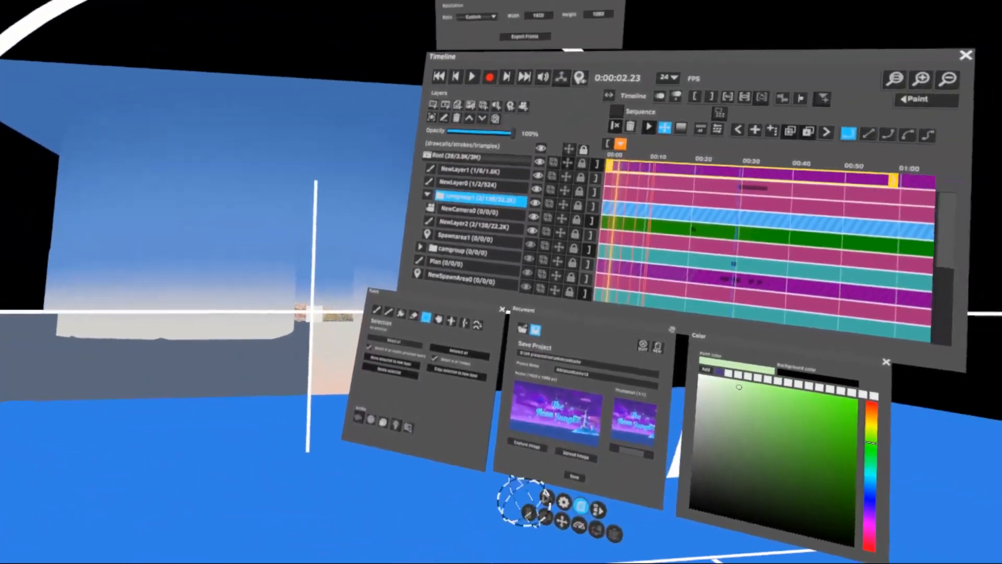
click(647, 225)
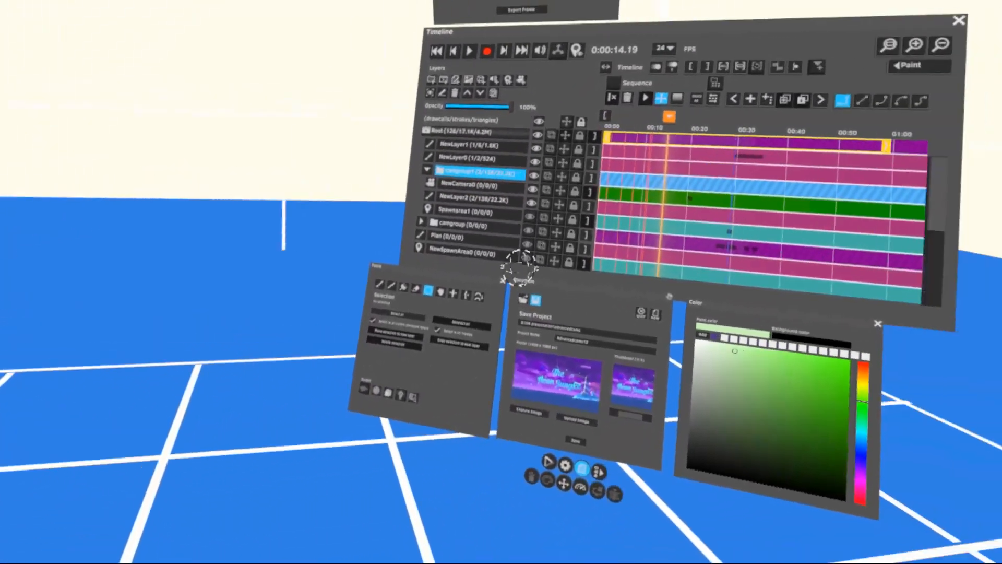
scroll(445, 194, down, 5)
click(507, 238)
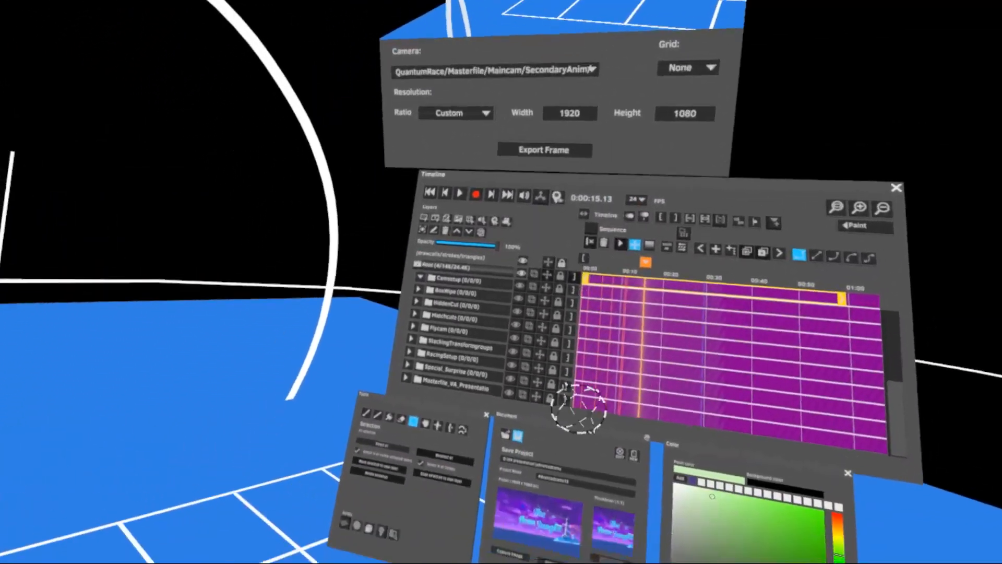
drag(520, 141, 522, 176)
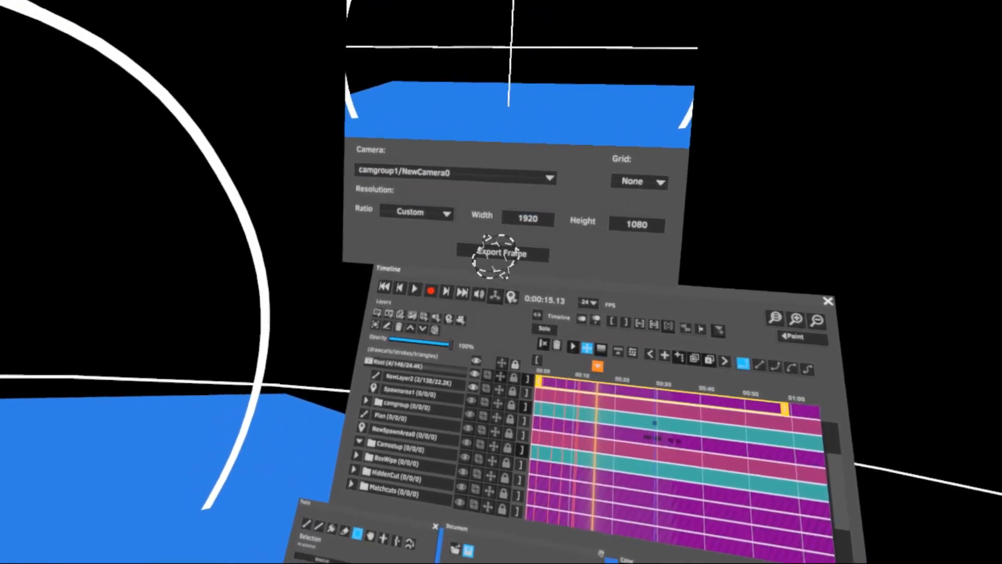